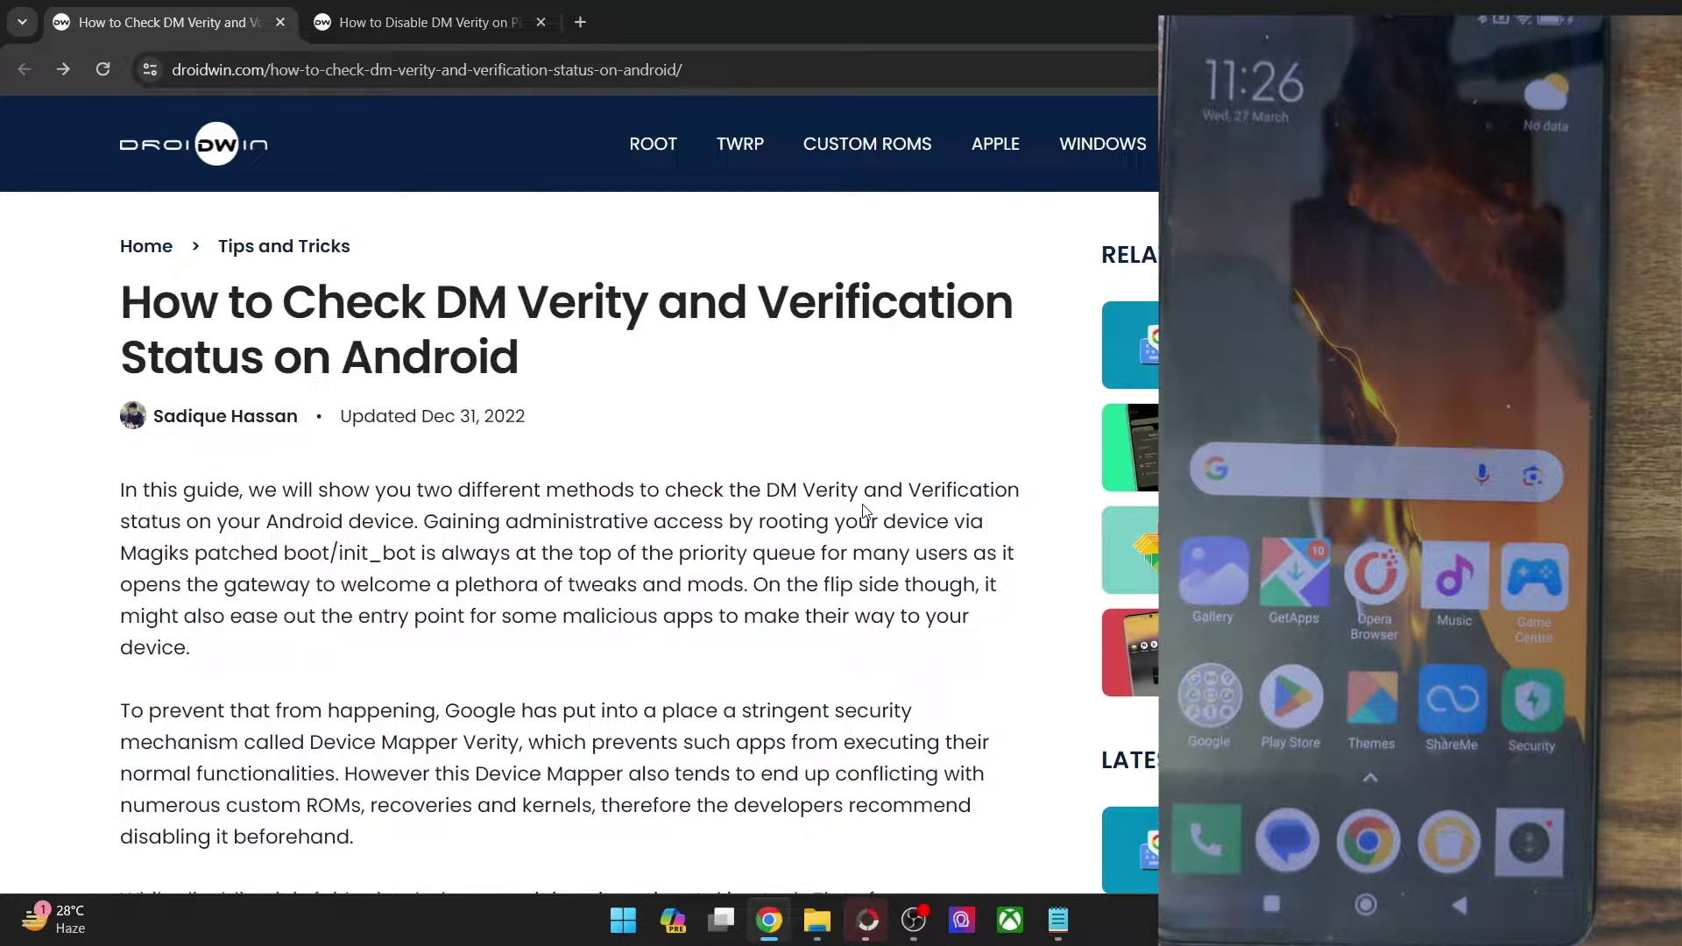
Review the DM Verity guides through the SDK Platform Tools and USB debugging steps, and check the local platform-tools folder
left_click(383, 24)
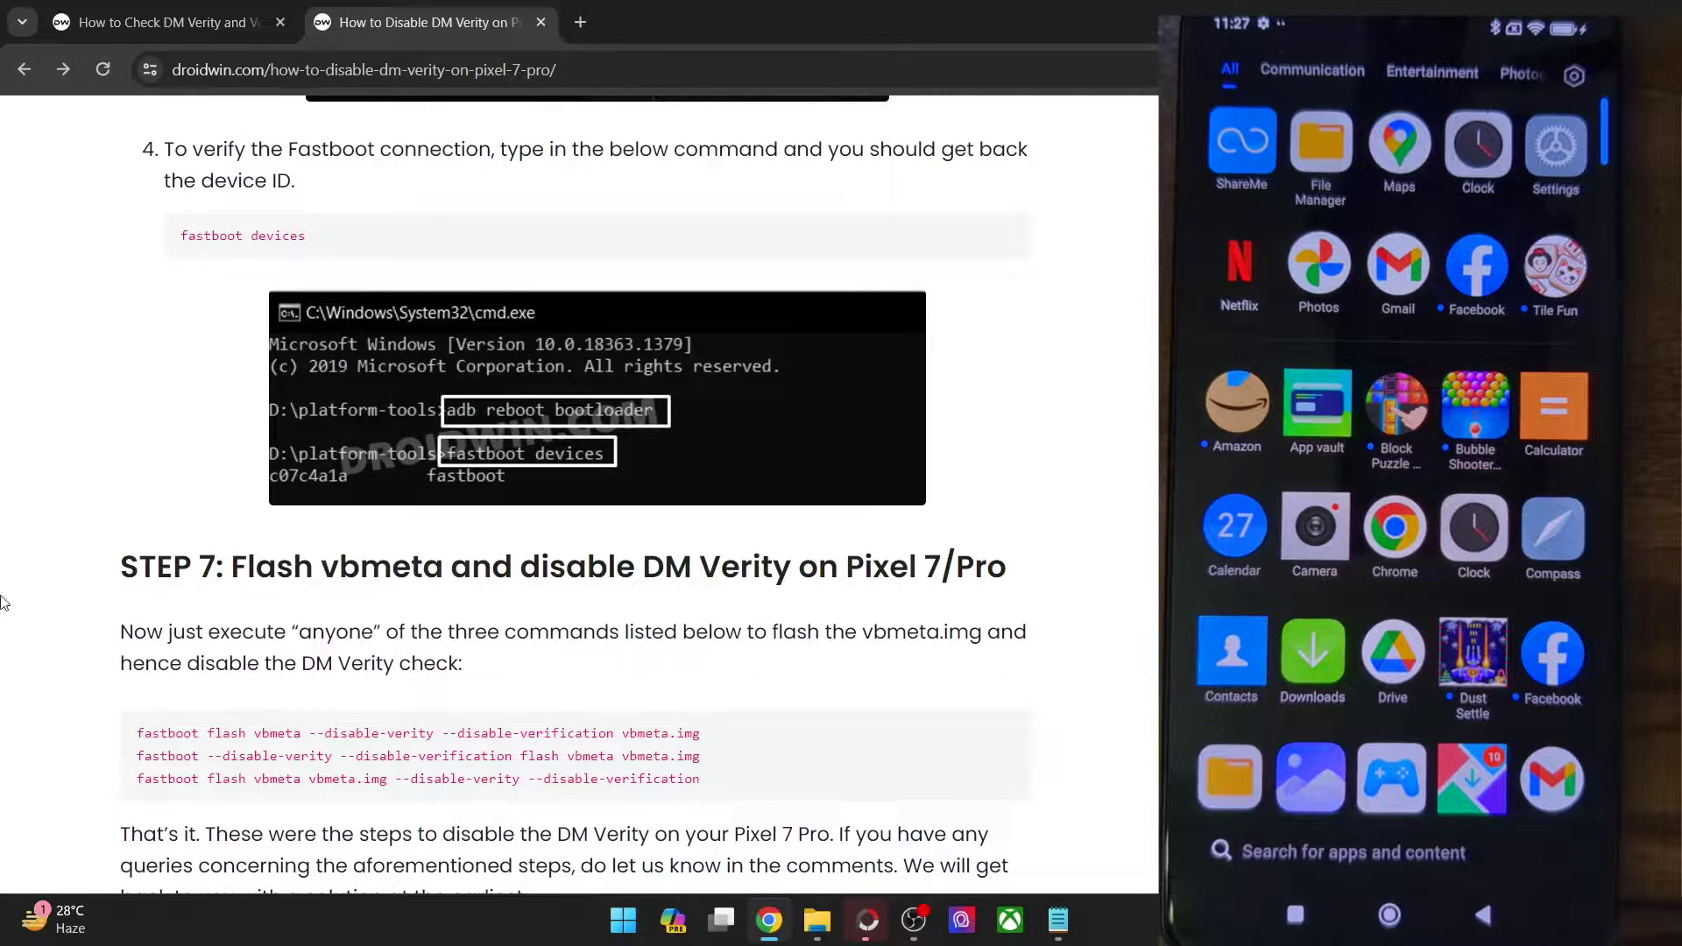
left_click(162, 22)
scroll(579, 610, "down", 7)
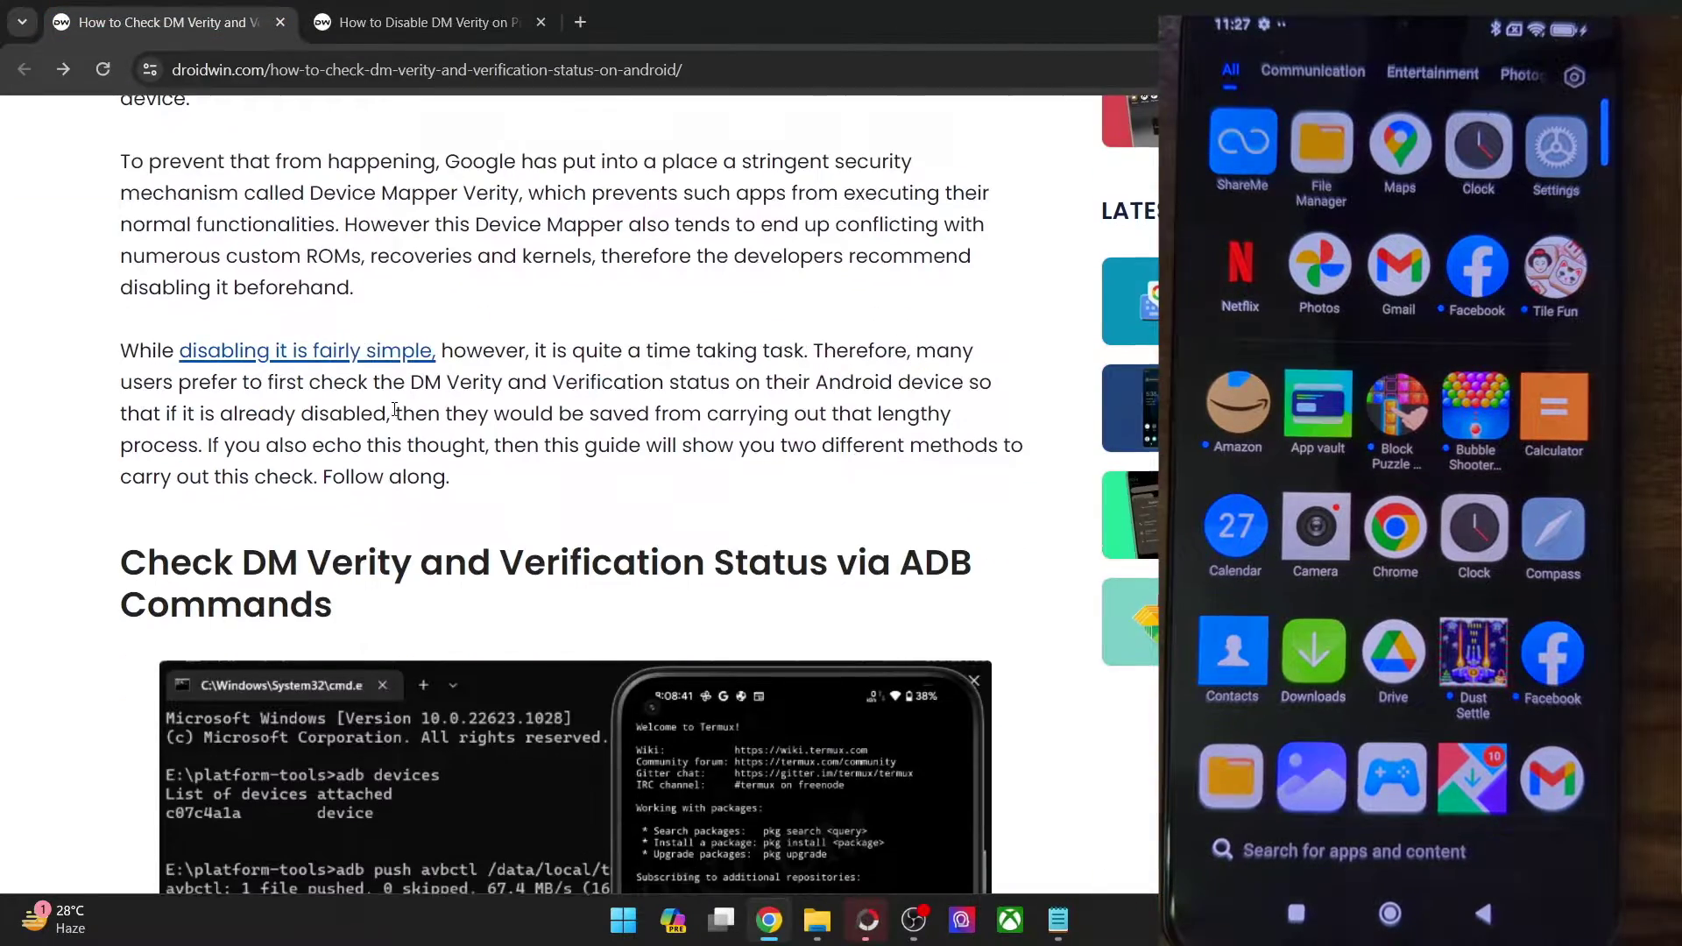
scroll(580, 610, "down", 11)
scroll(577, 605, "down", 2)
scroll(577, 604, "up", 3)
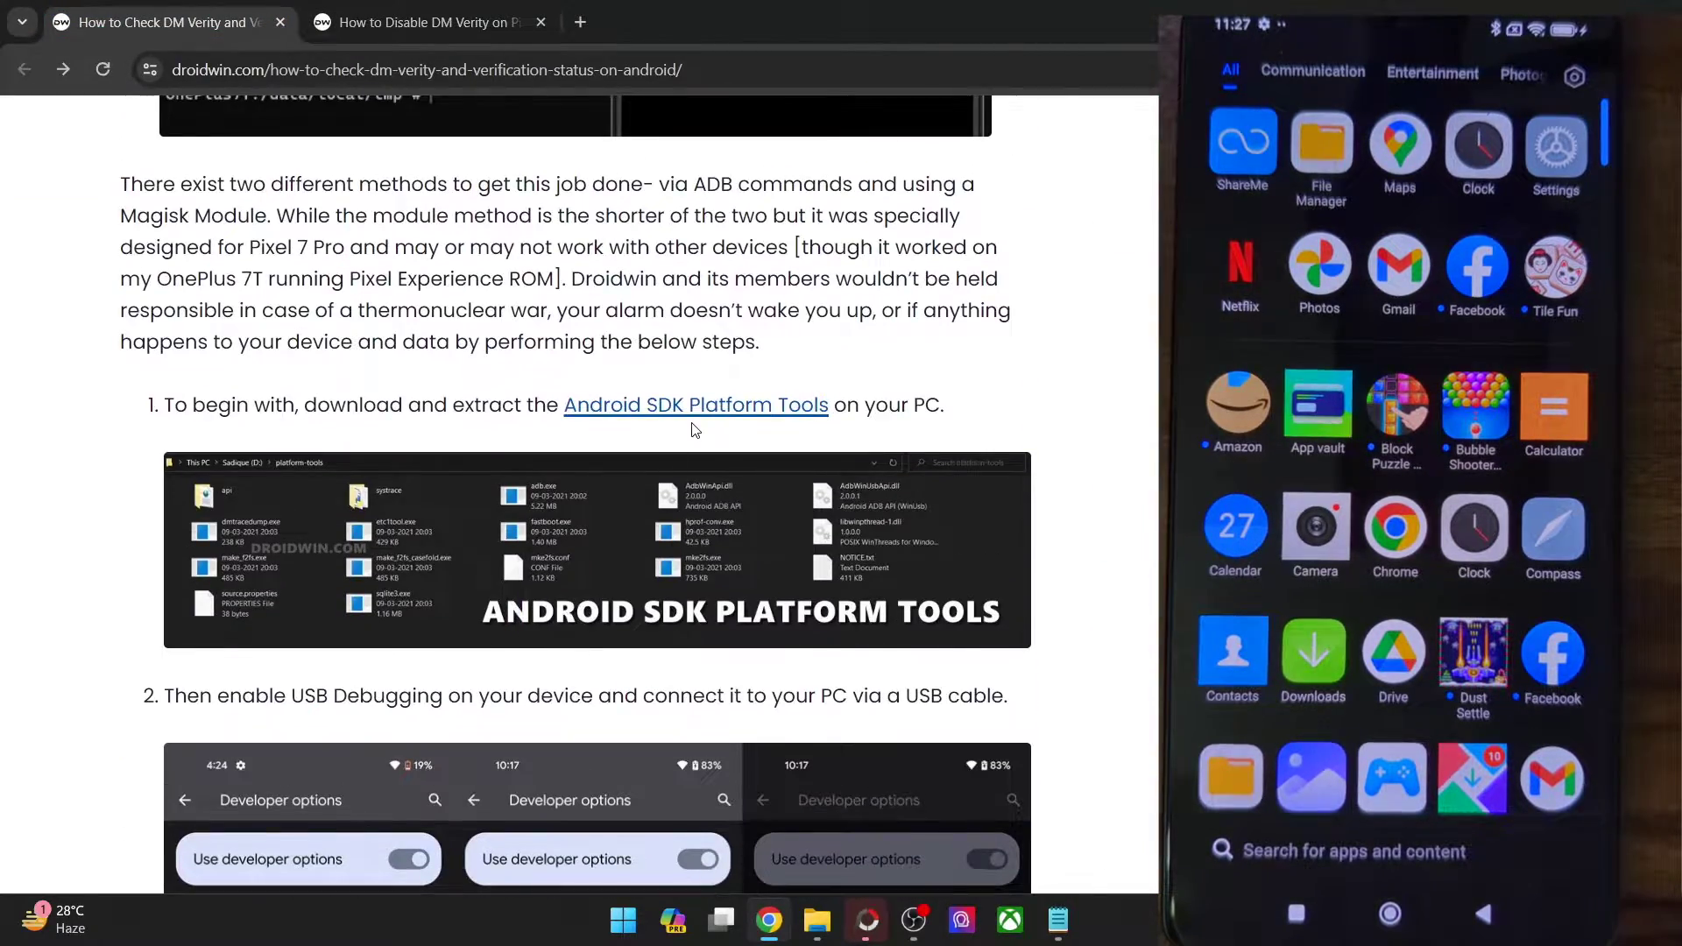
left_click(817, 920)
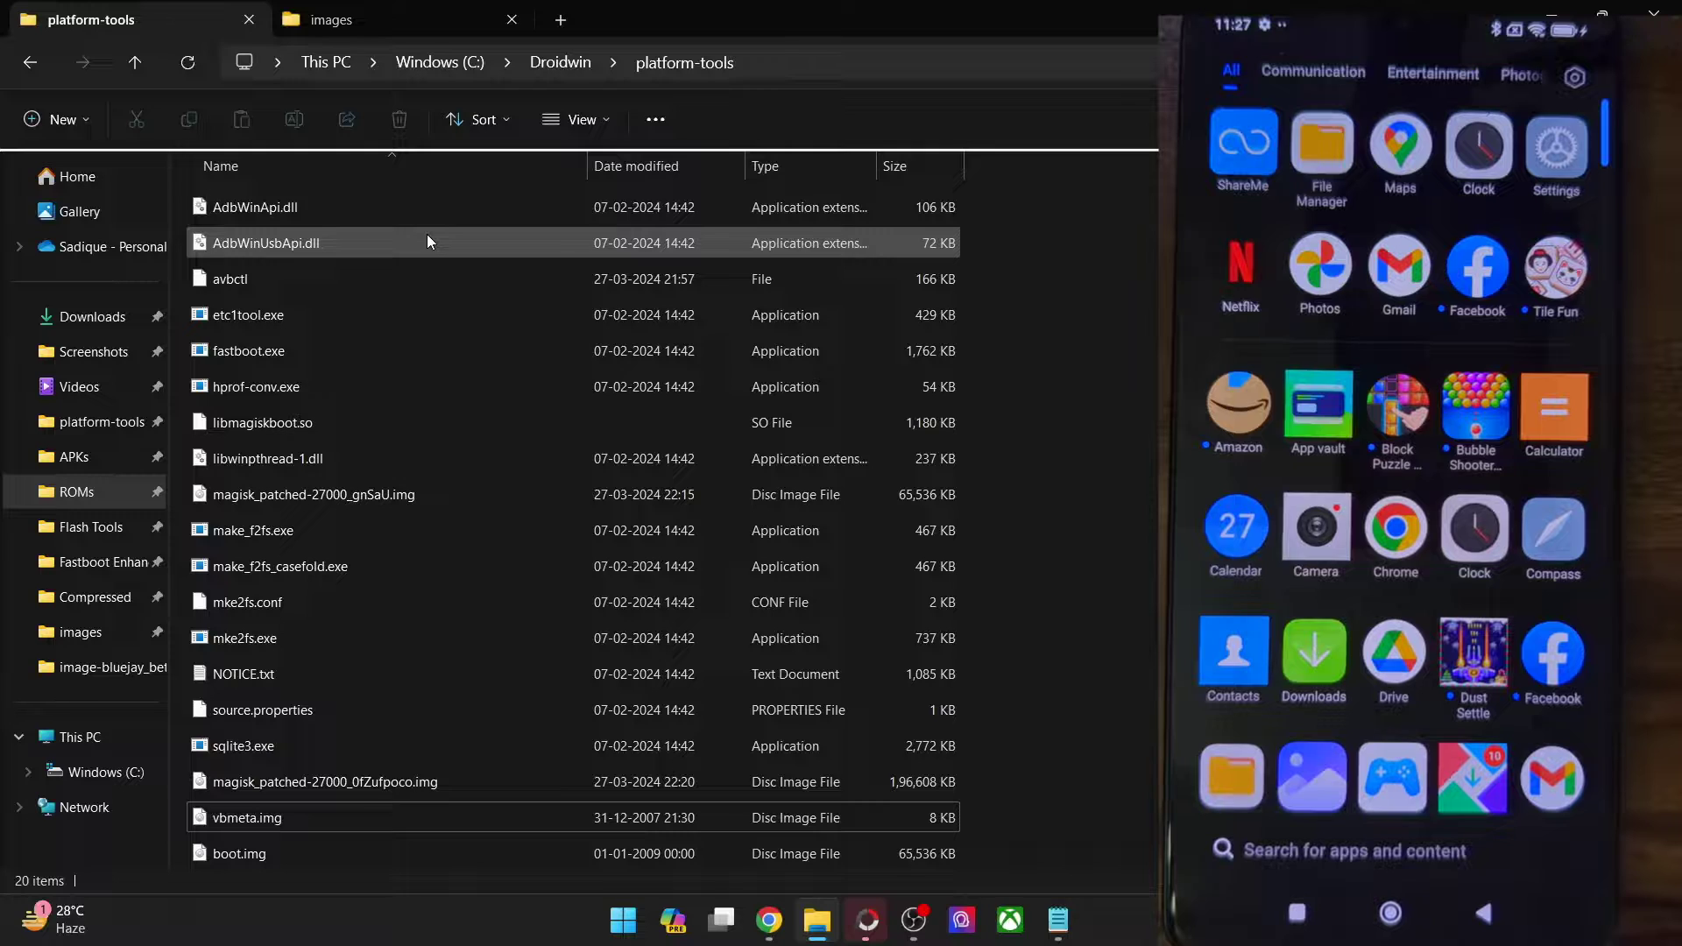
left_click(769, 920)
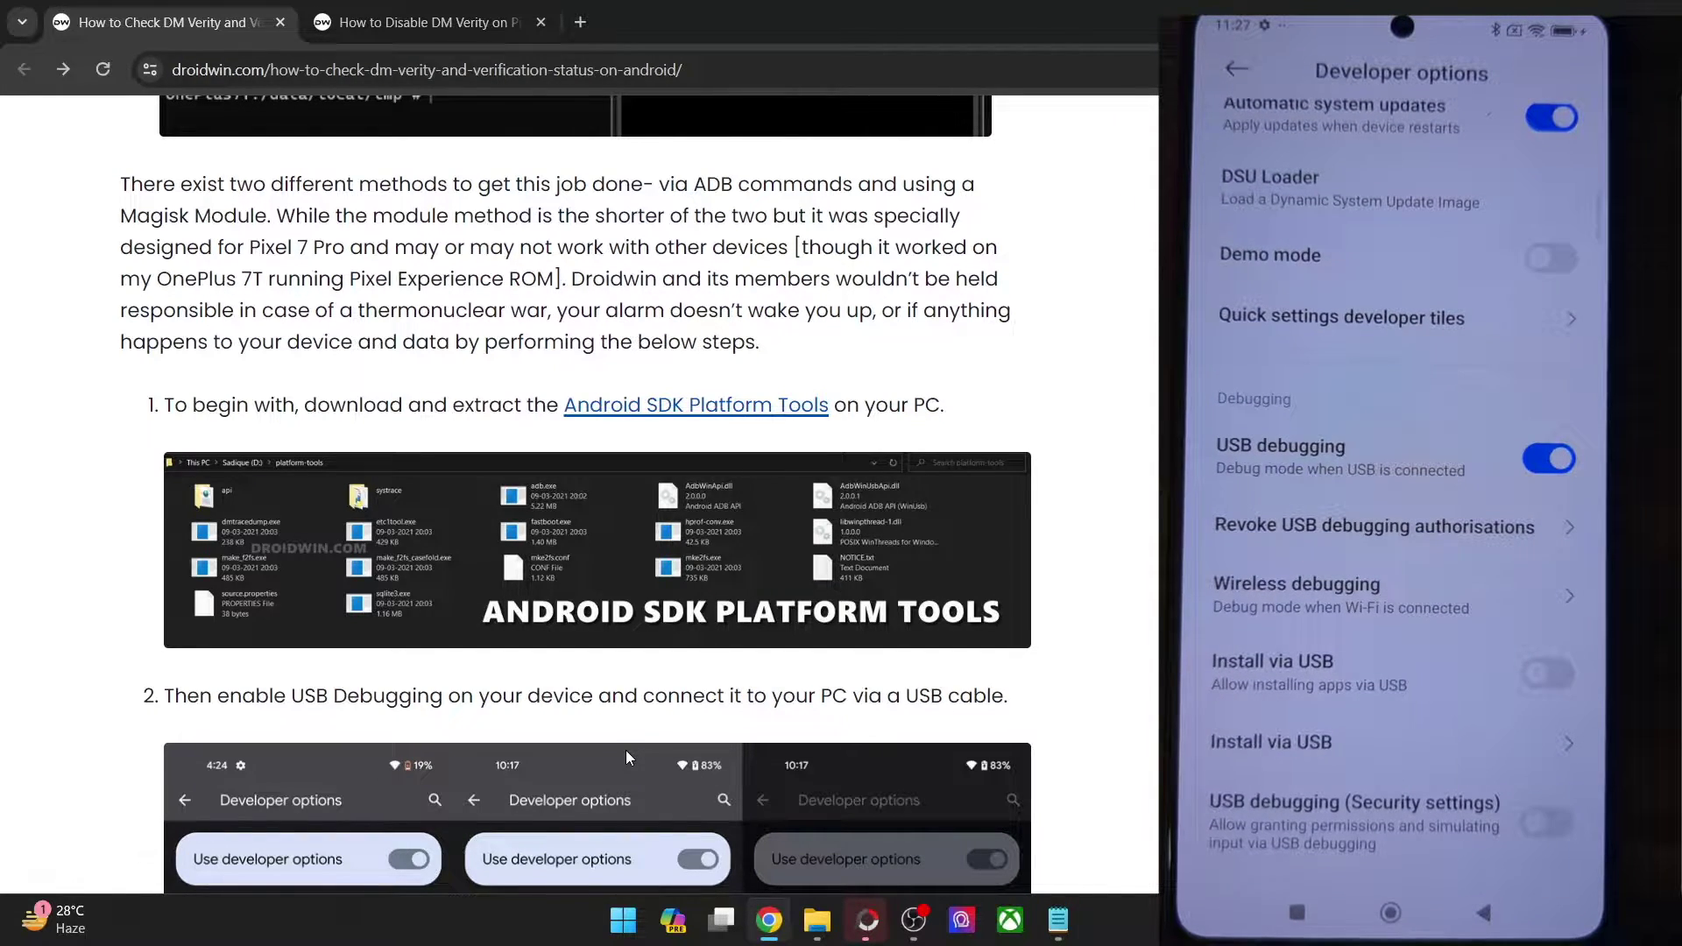
Launch Command Prompt from the platform-tools folder in File Explorer
left_click(818, 922)
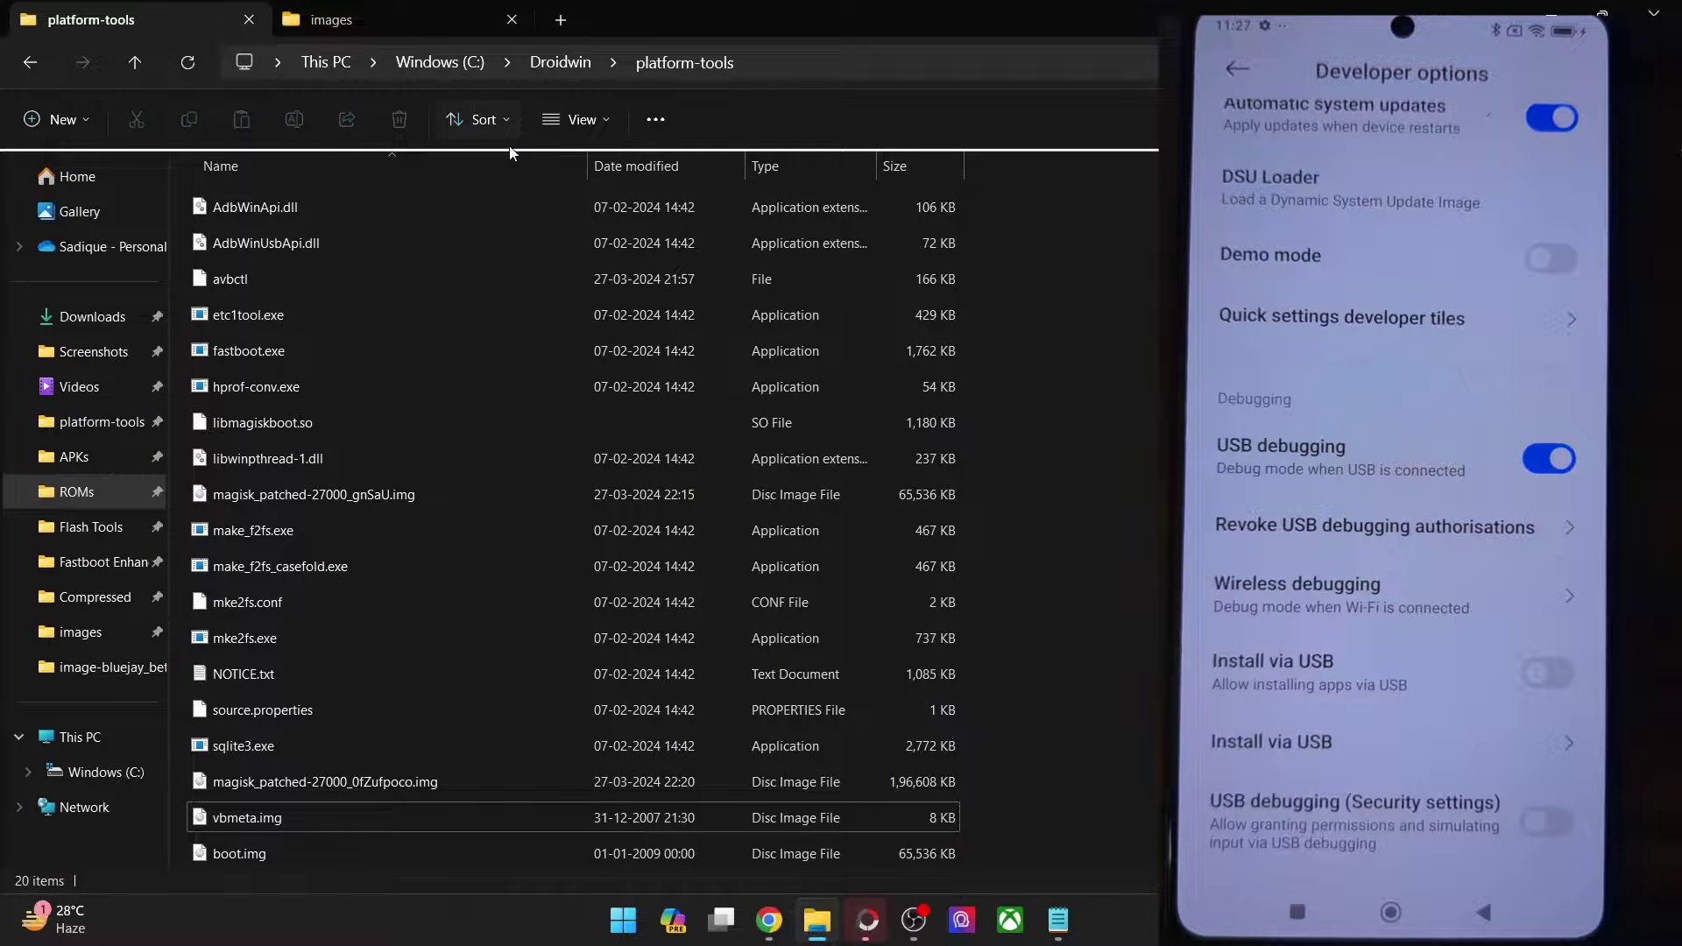
left_click(787, 61)
type("cmd")
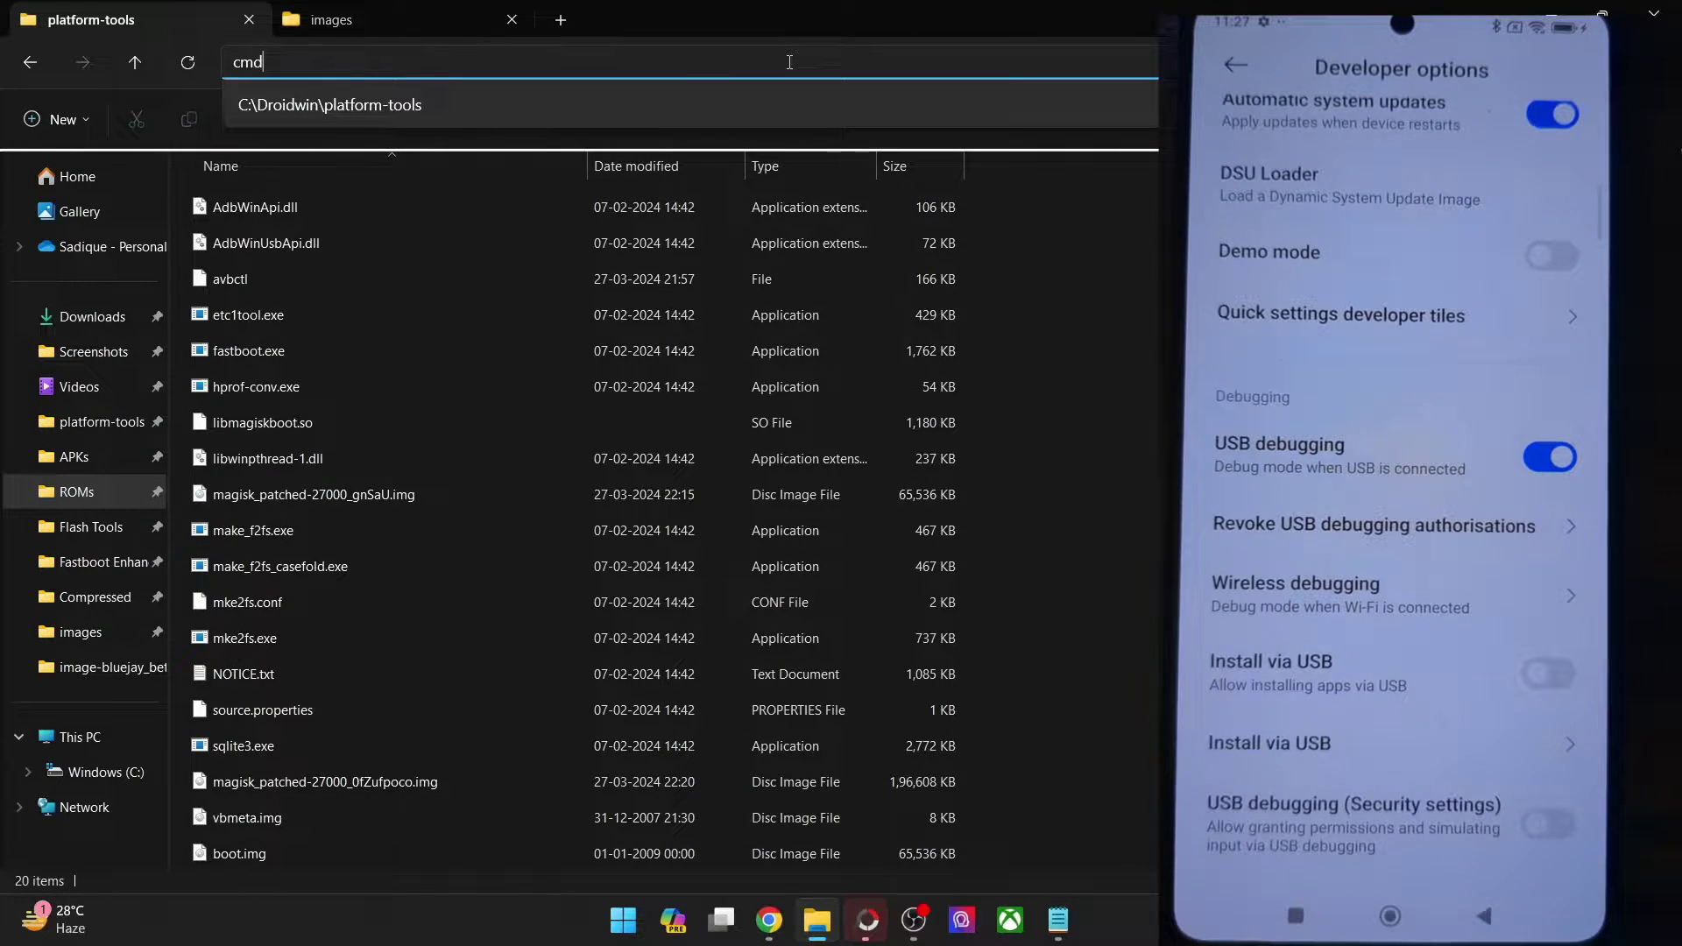
key("Return")
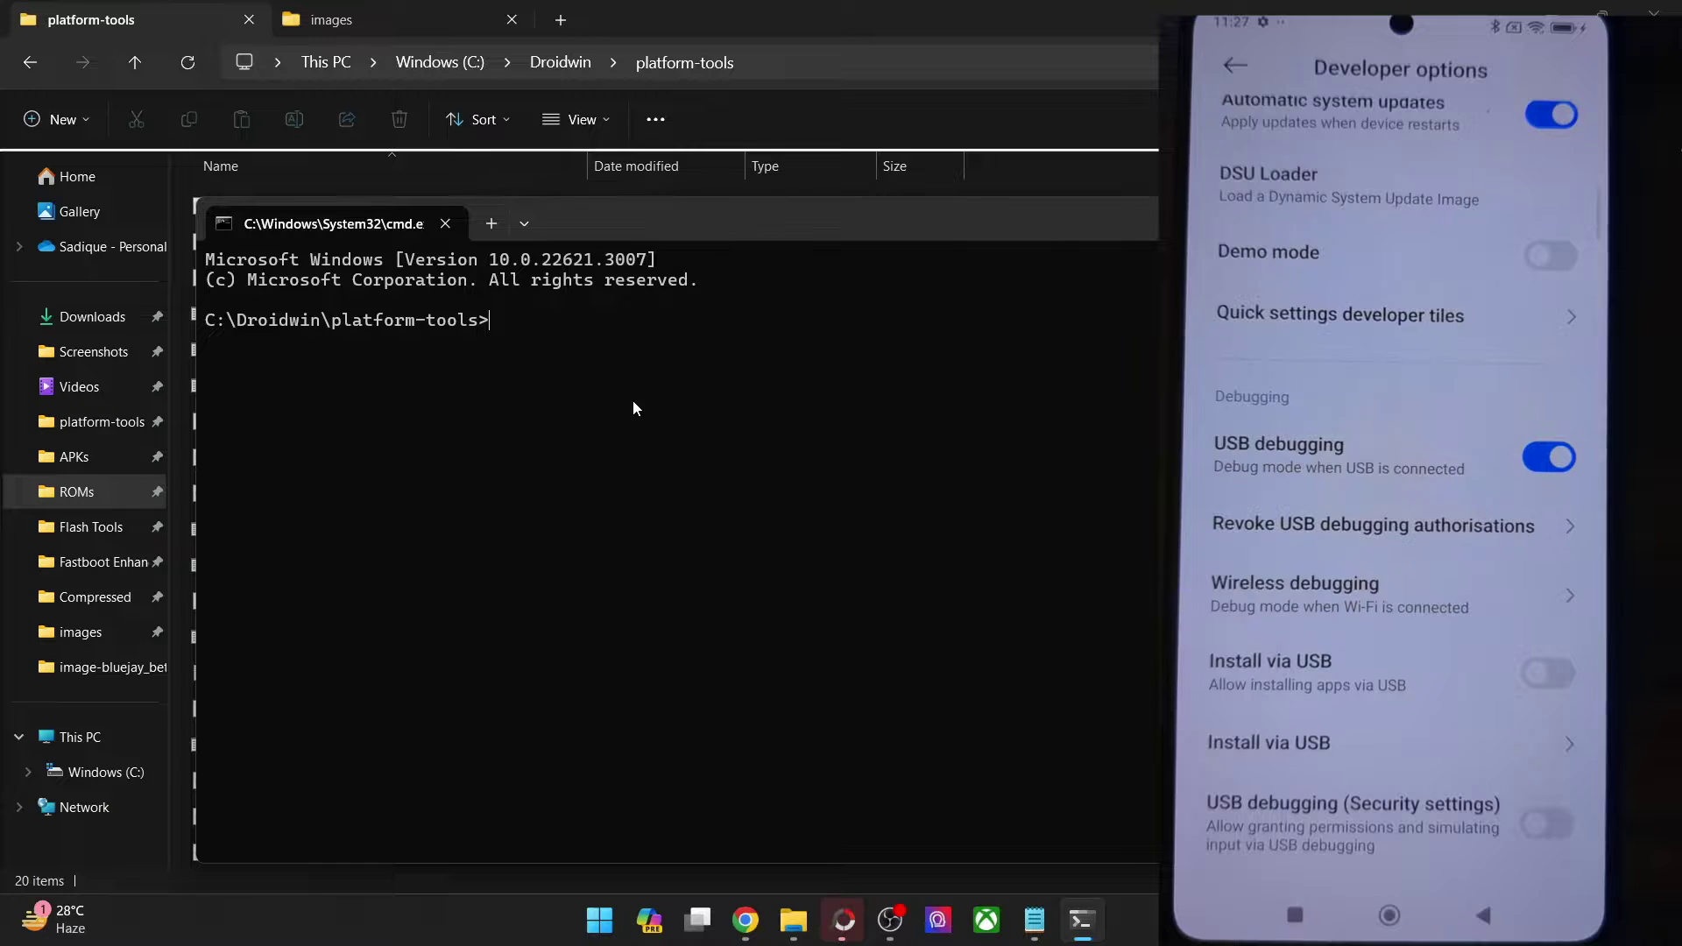
Run adb devices to check the phone's ADB connection
type("adb devic")
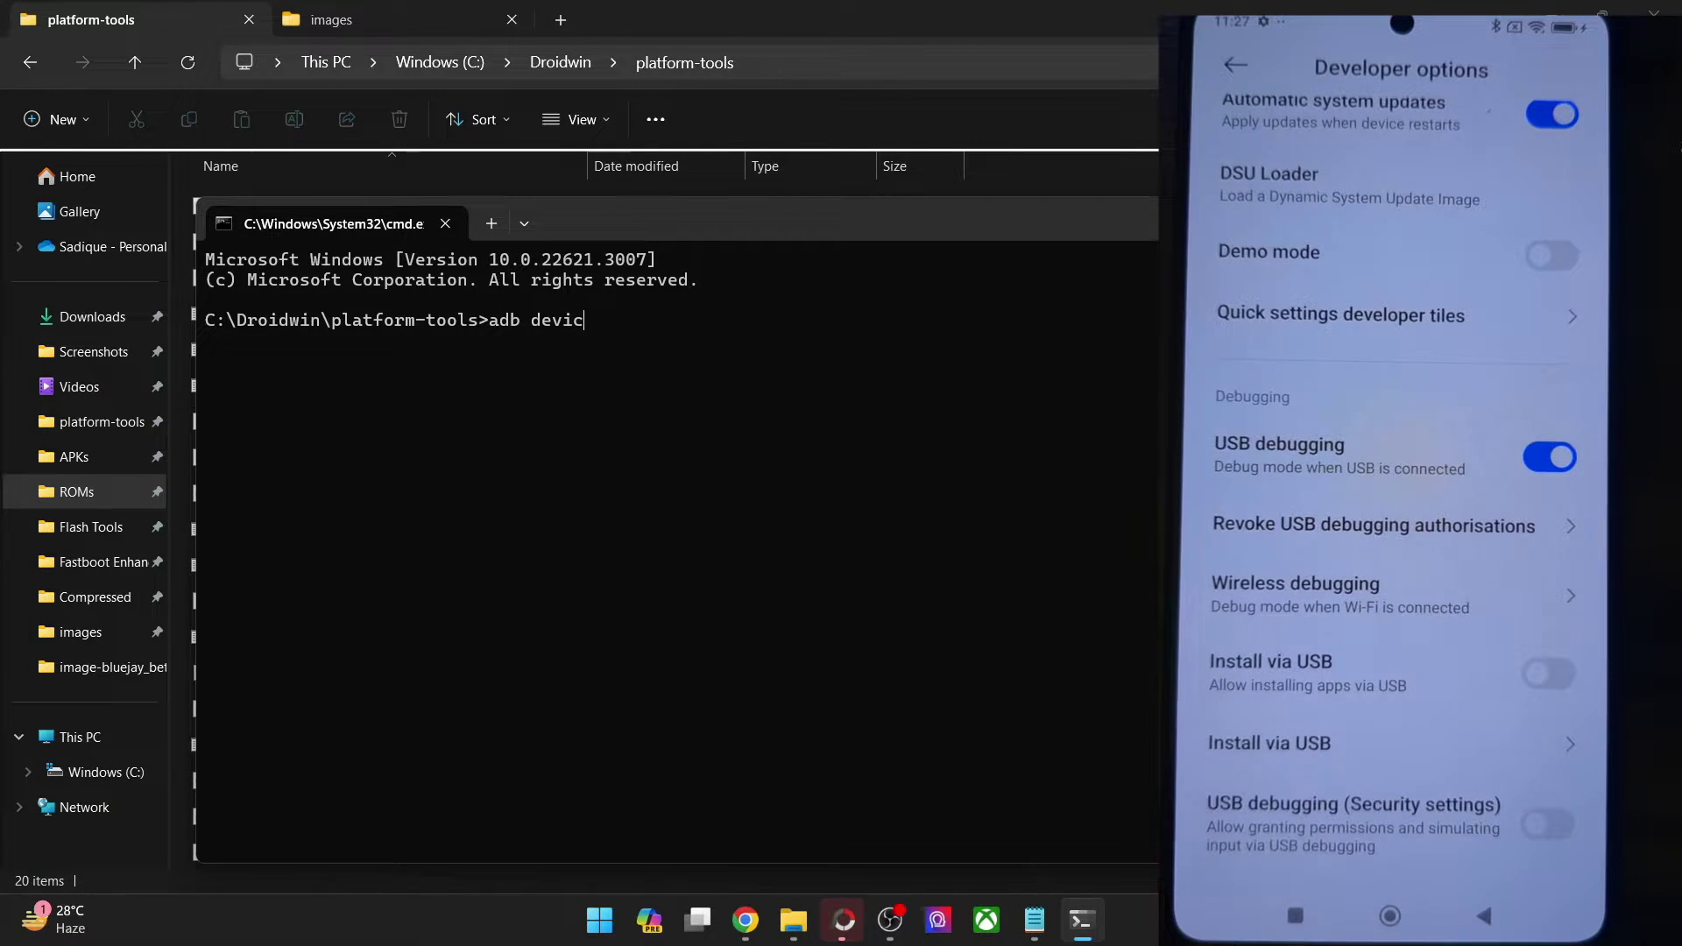
type("es")
key("Return")
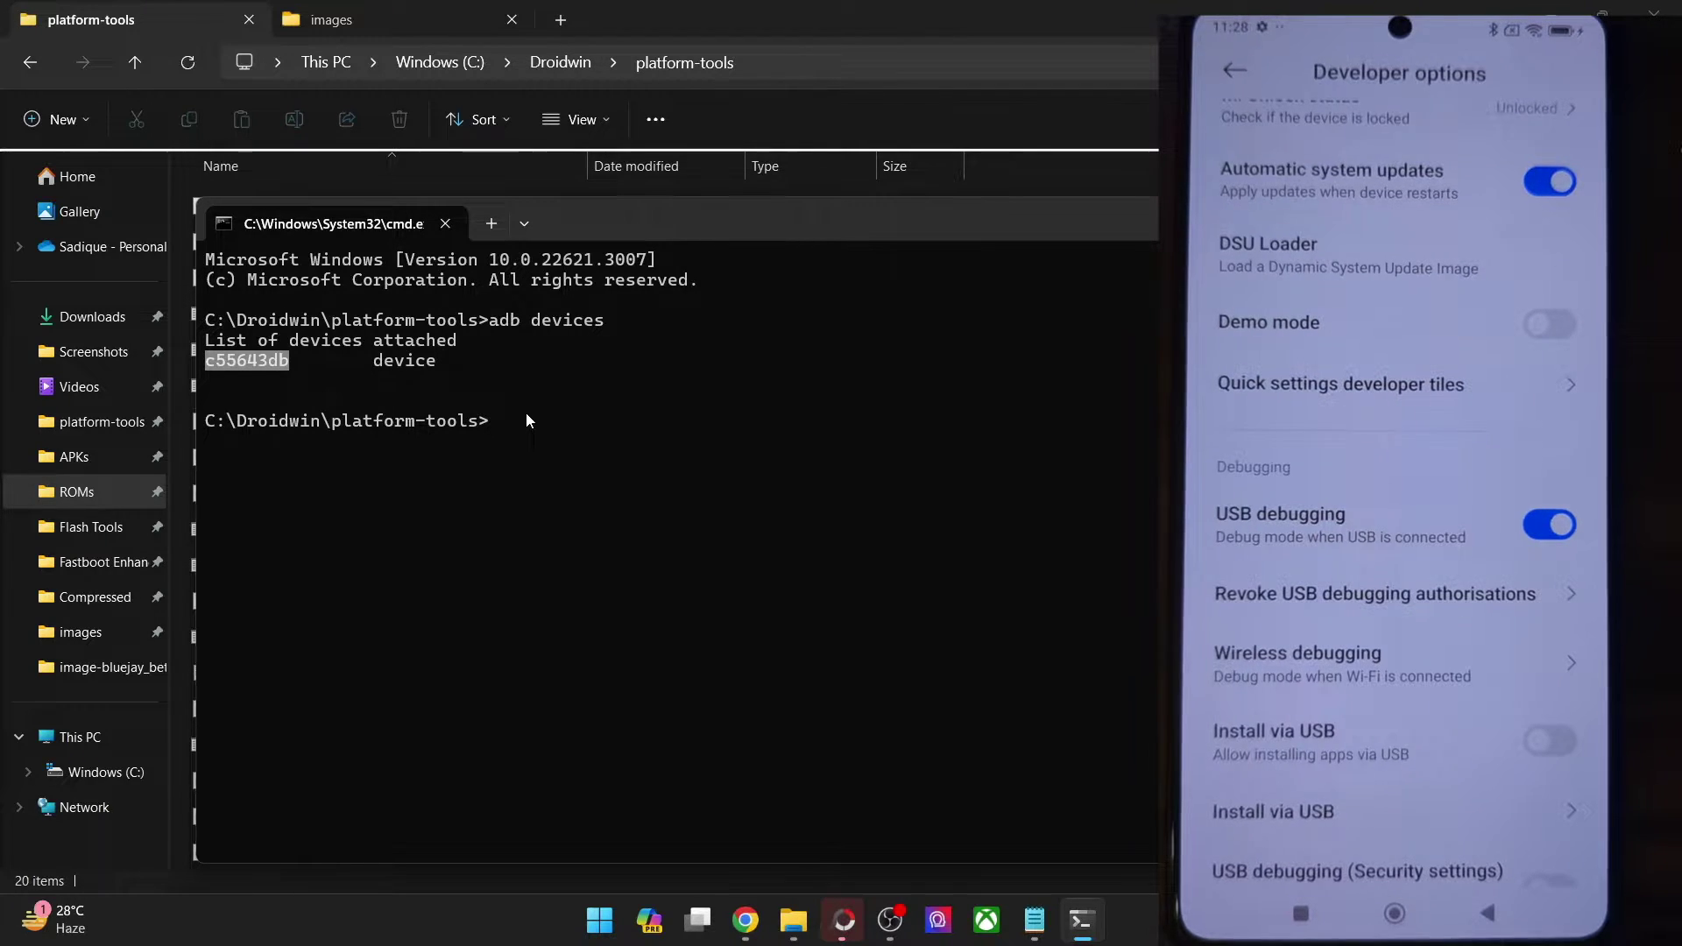
left_click(526, 413)
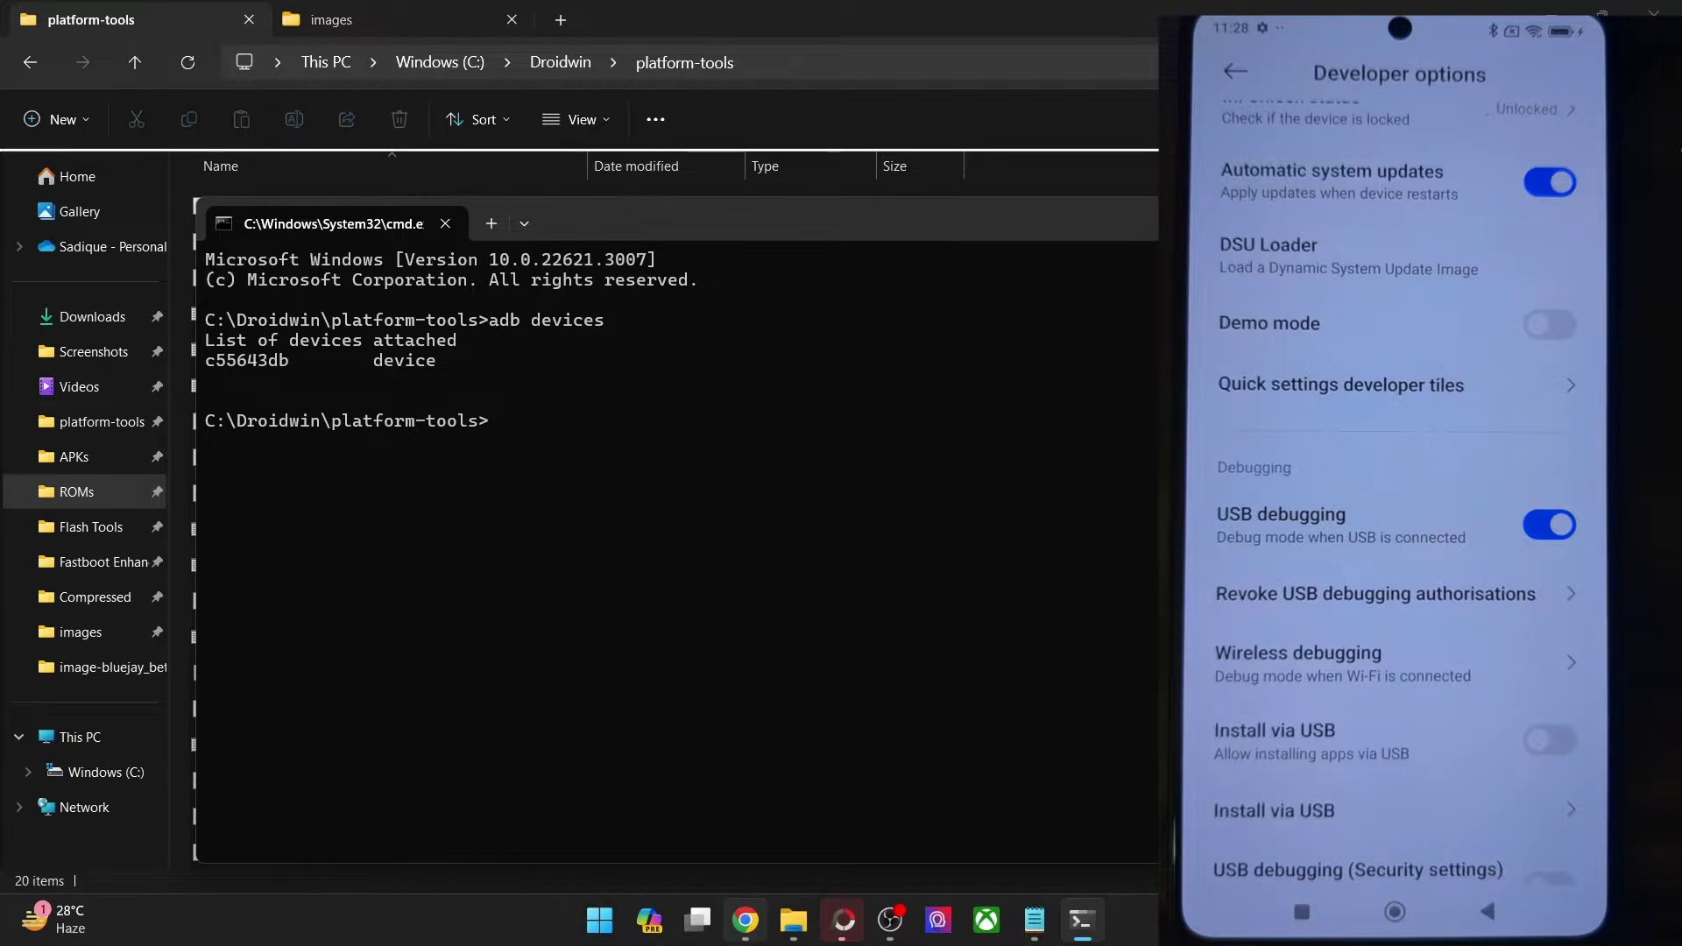
Switch to Chrome and examine the bootloader unlocking section in the guide on disabling DM Verity on Pixel 7 Pro
left_click(746, 920)
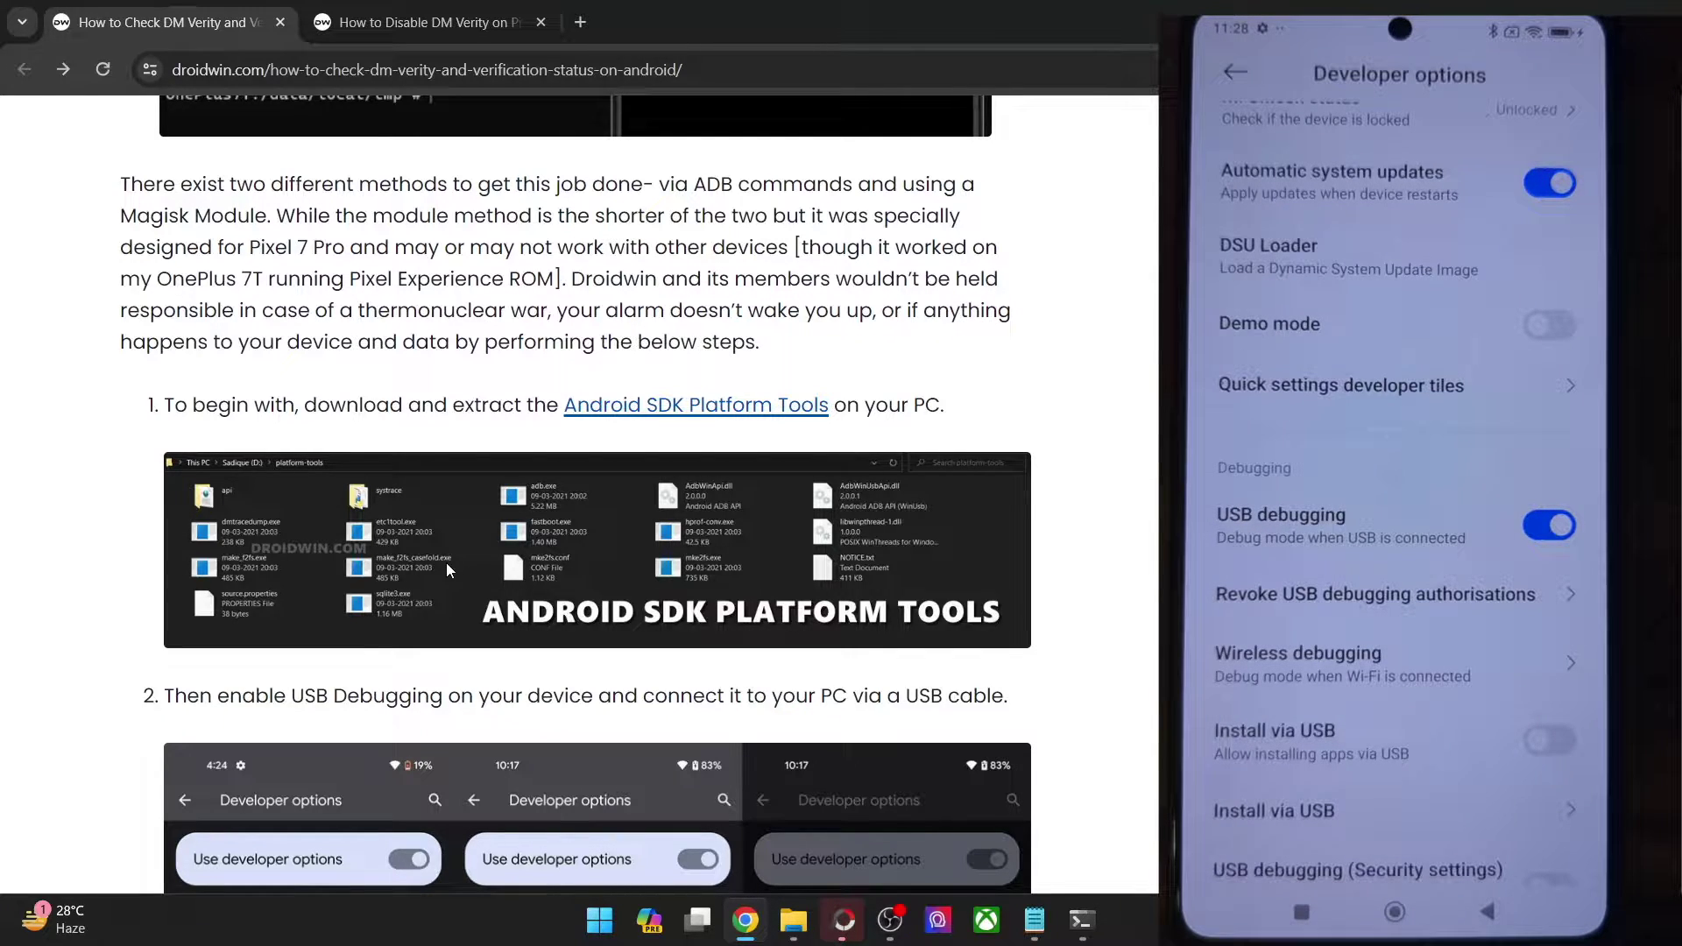
scroll(445, 563, "down", 8)
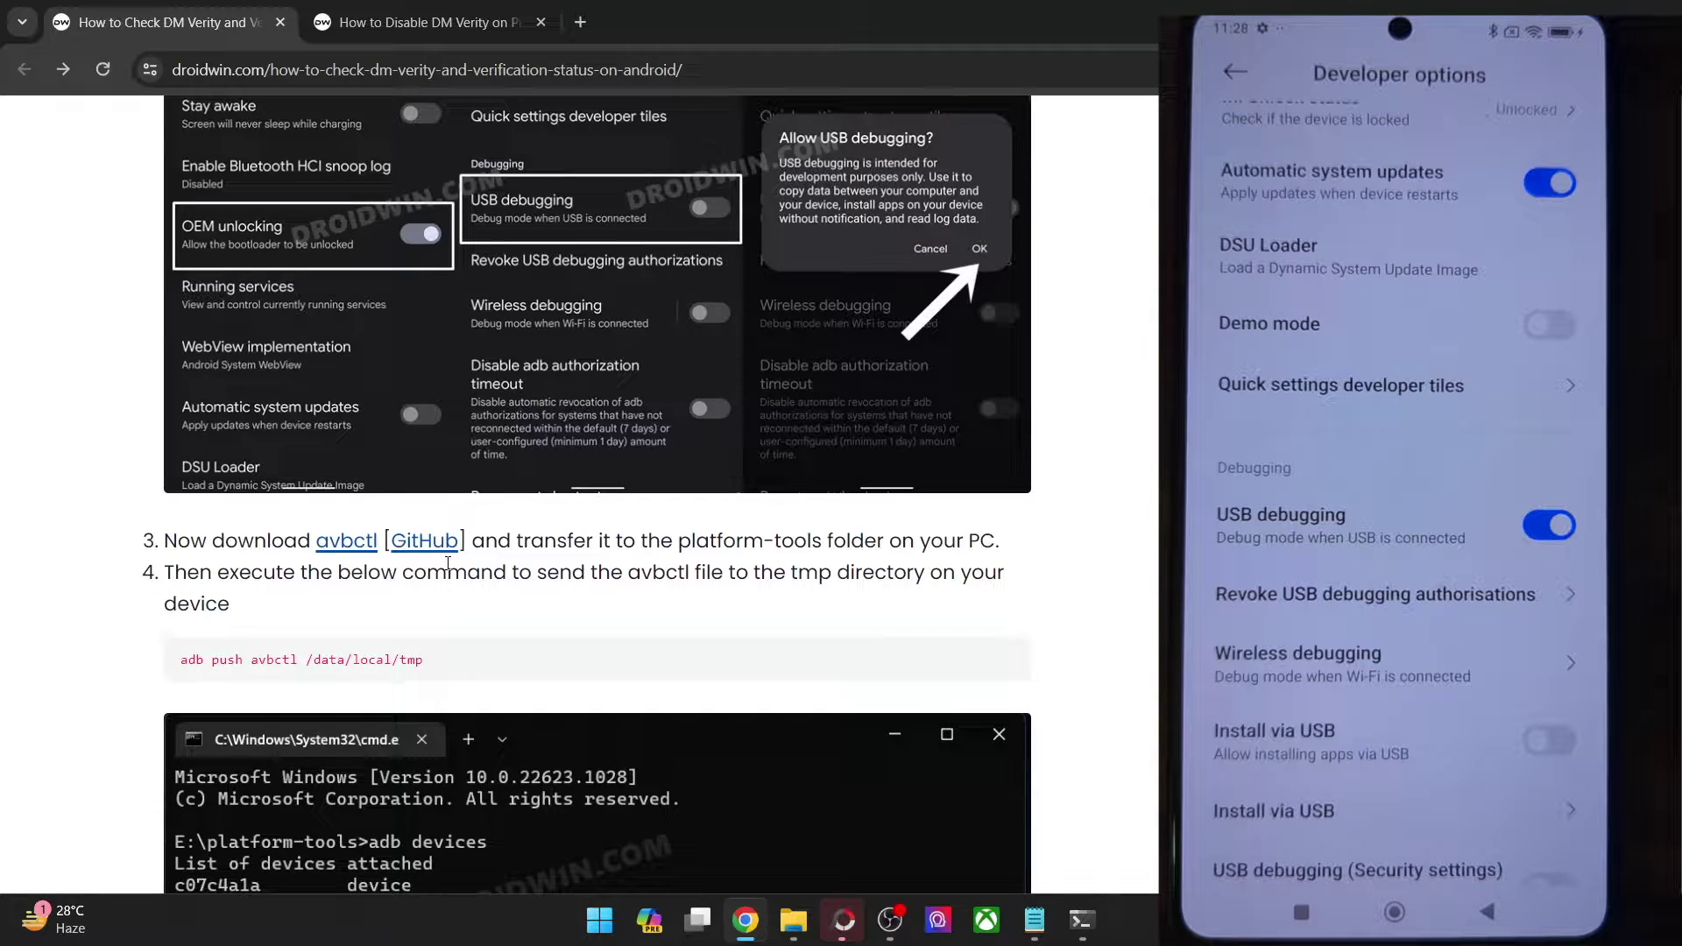
left_click(407, 34)
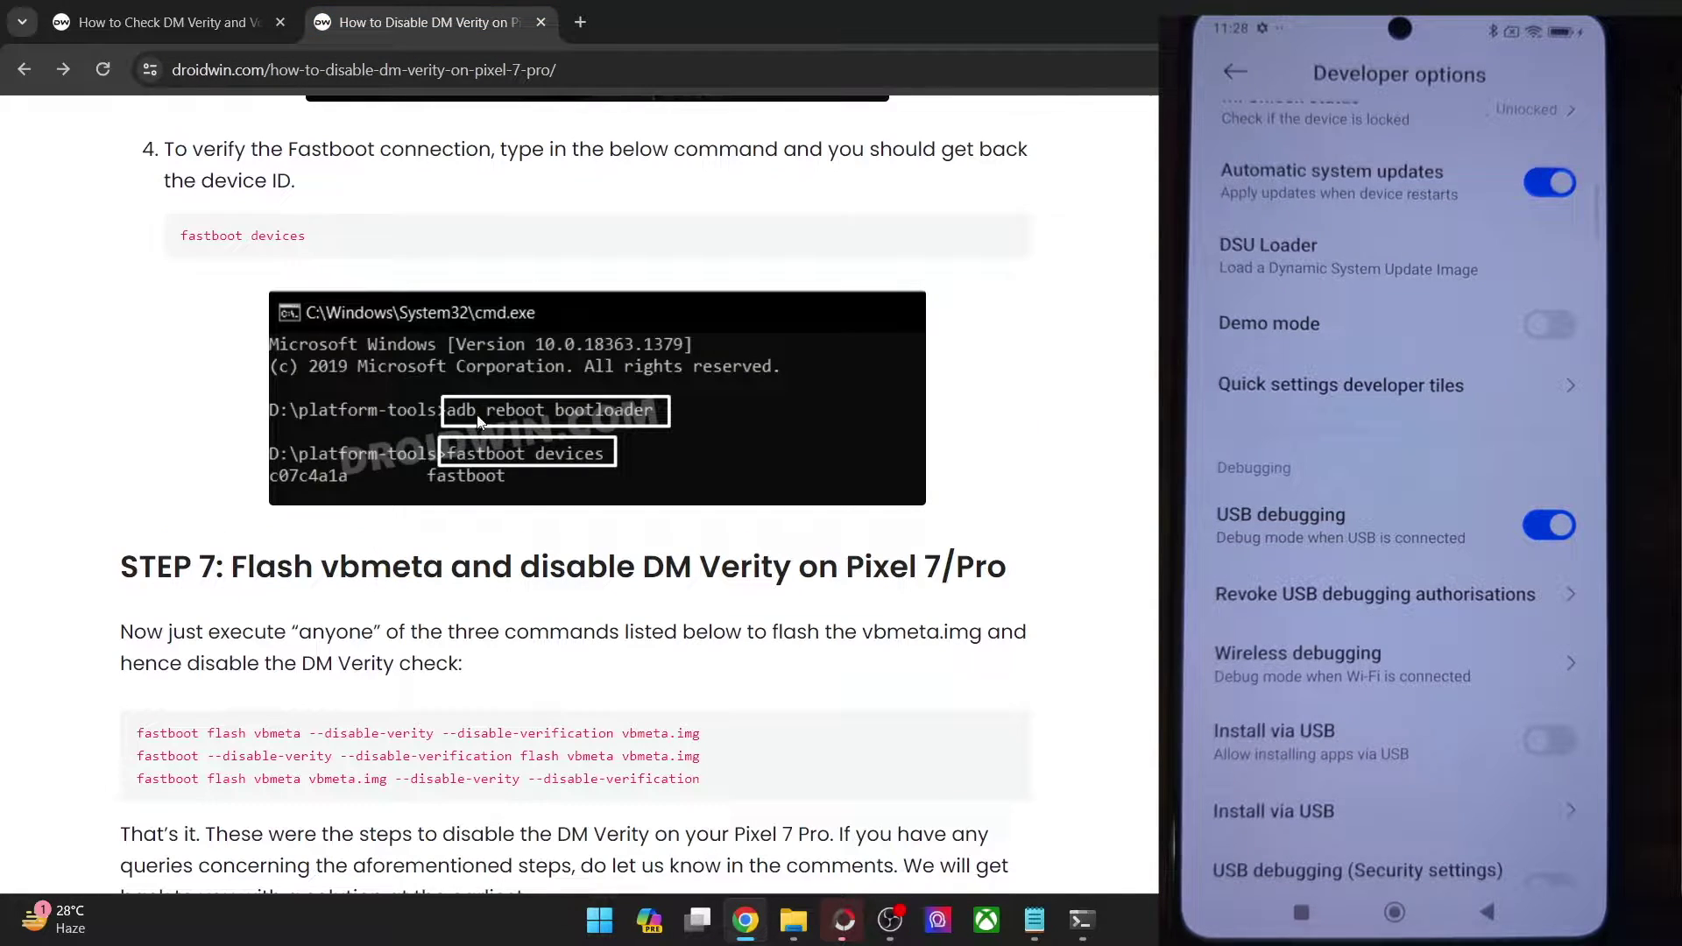
scroll(562, 550, "up", 20)
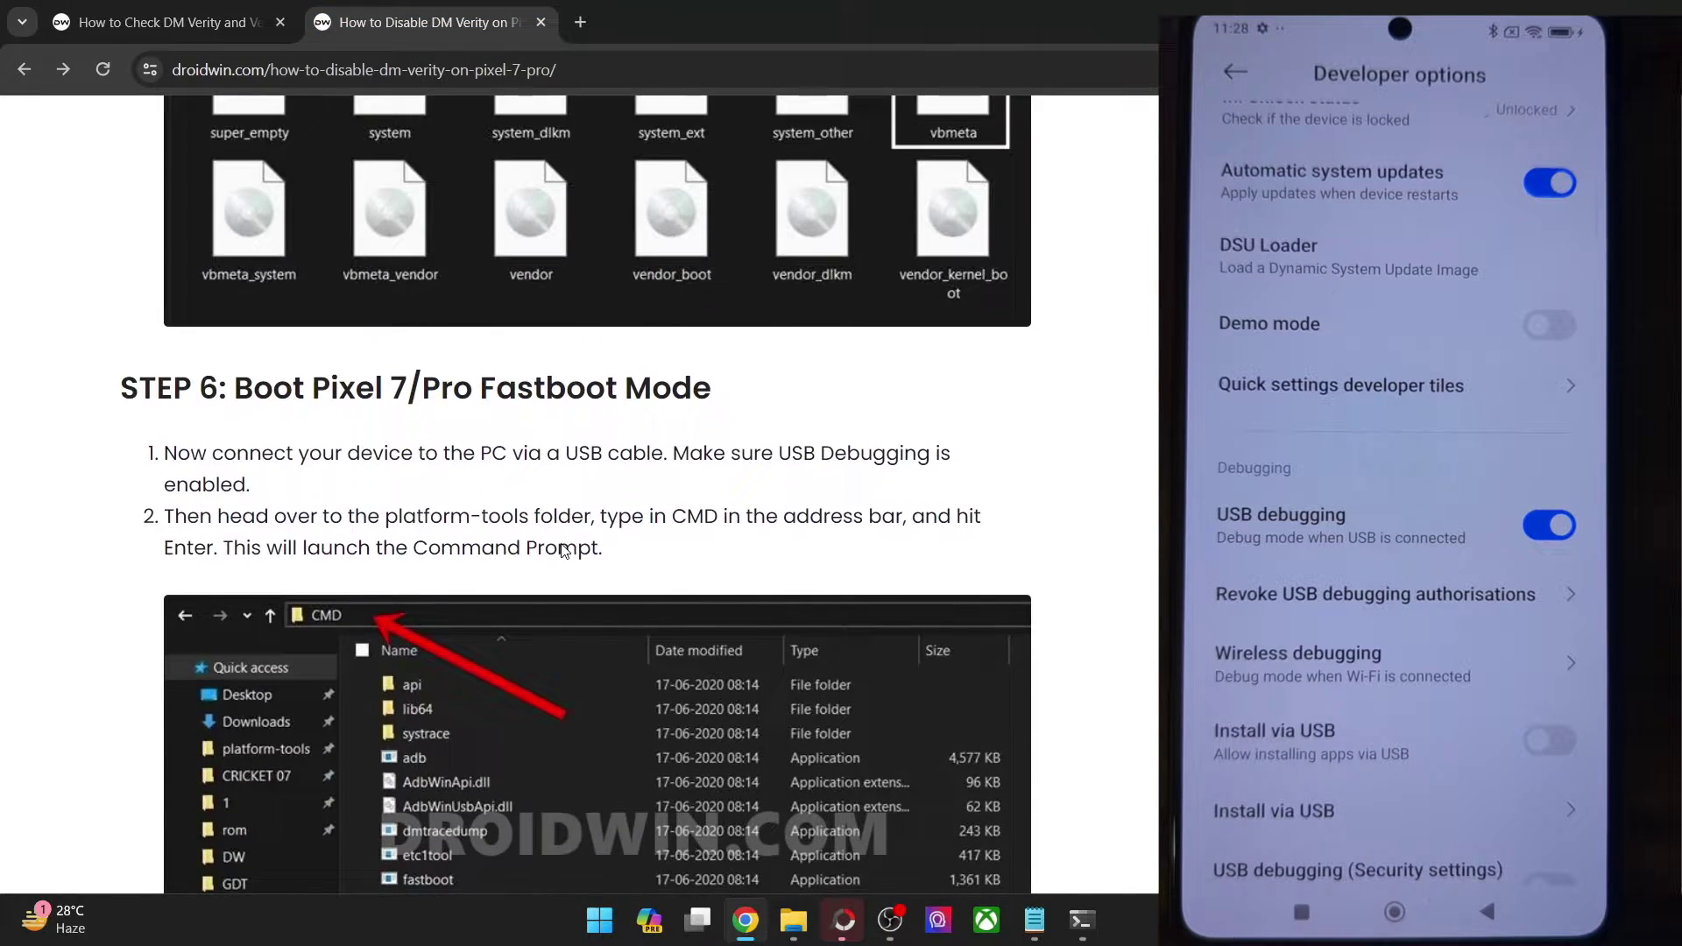
scroll(561, 550, "up", 8)
scroll(562, 551, "up", 2)
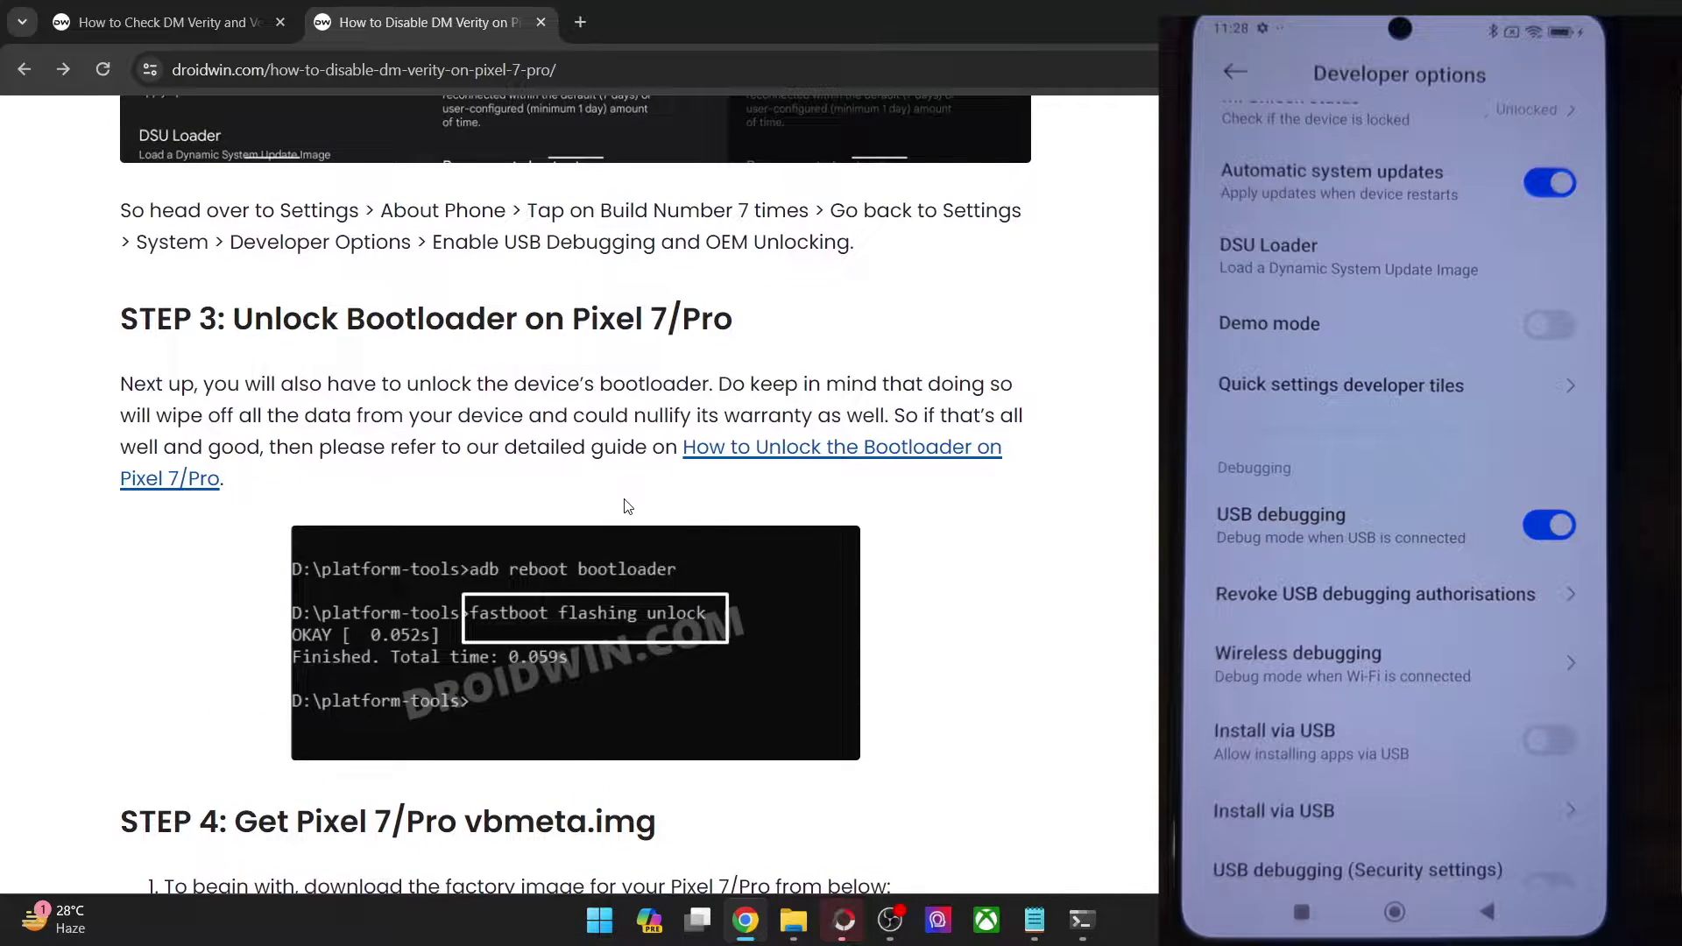
left_click_drag(680, 446, 892, 885)
left_click_drag(1106, 434, 1033, 458)
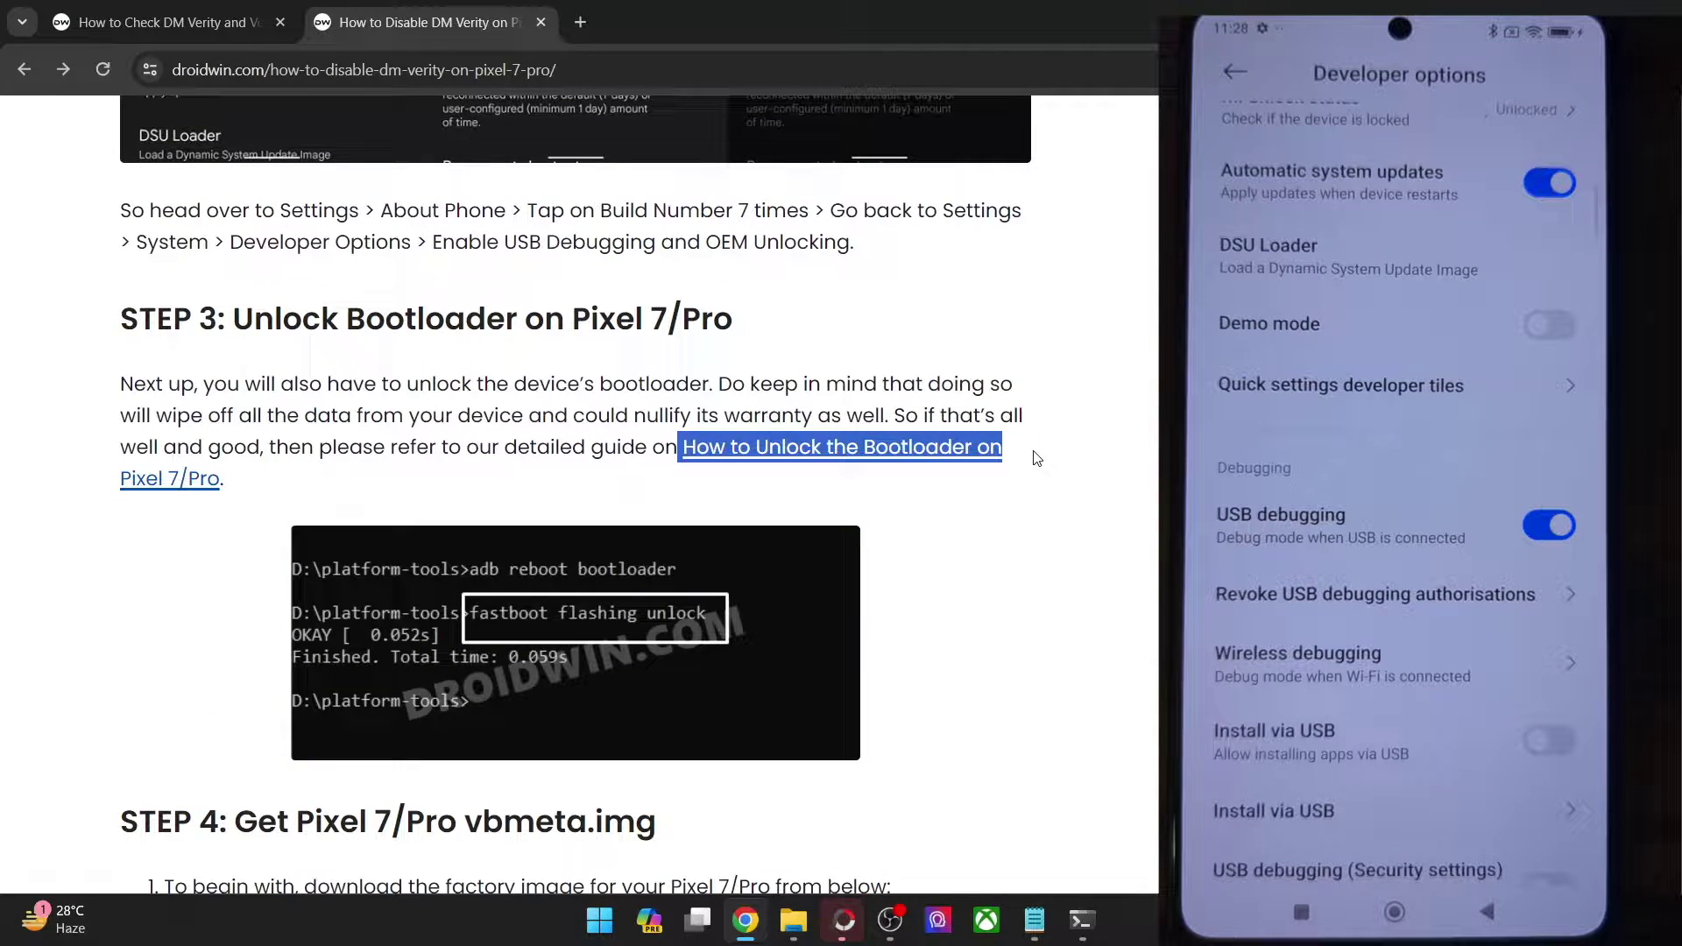
left_click(476, 418)
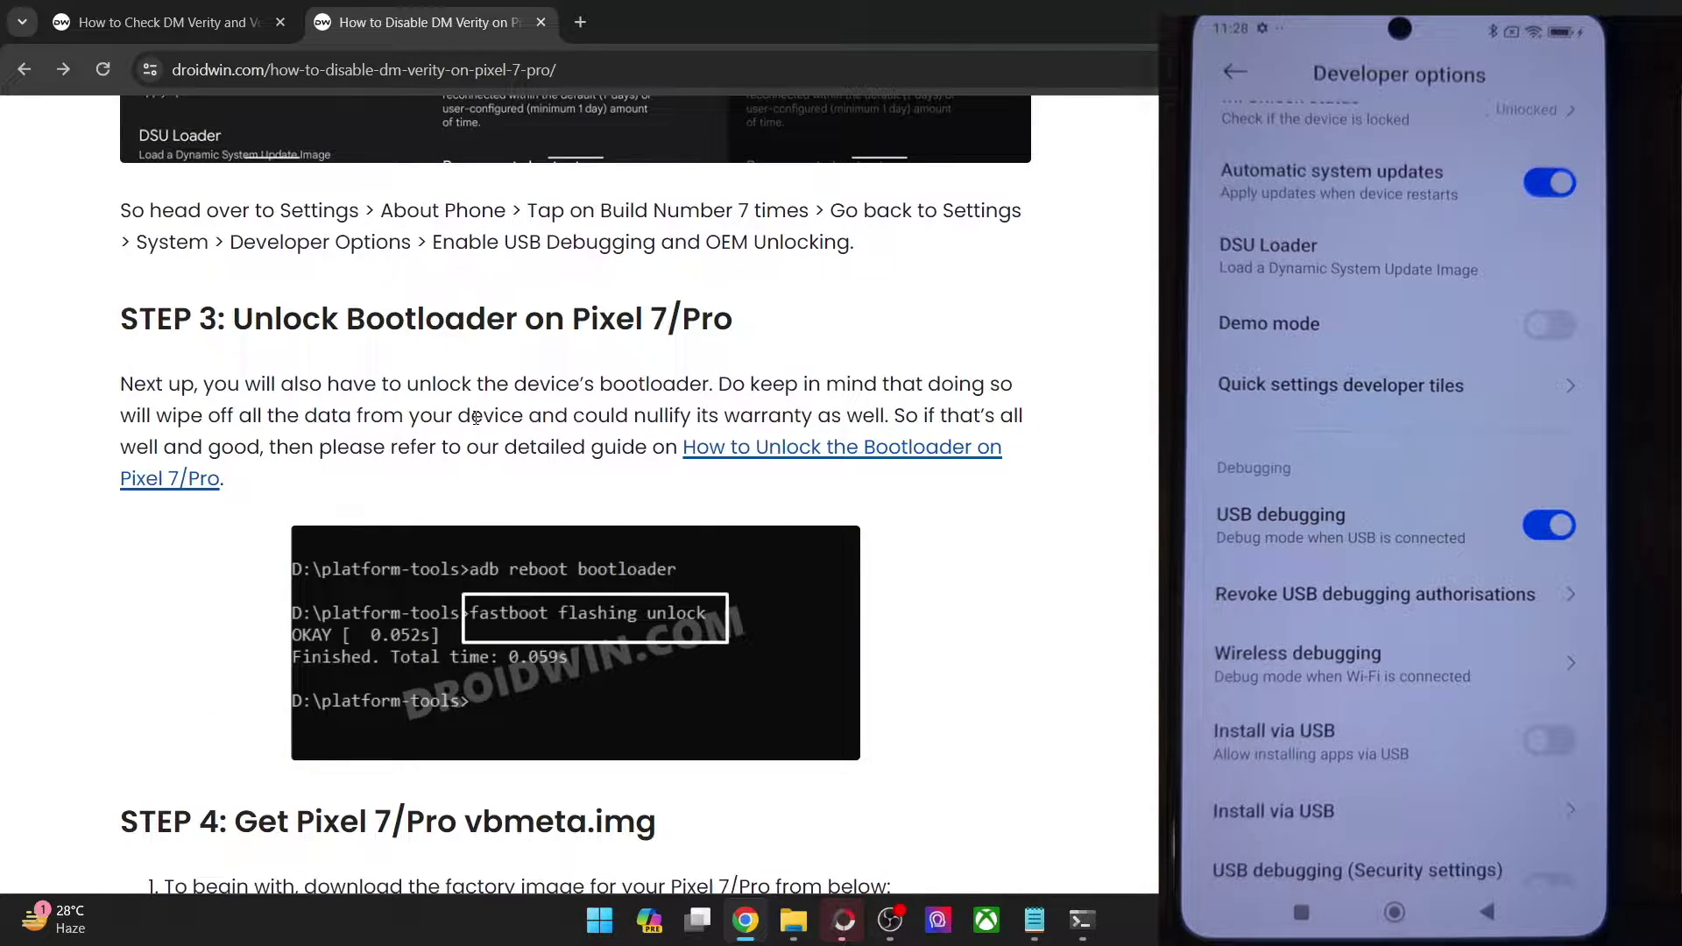
From step 3 of the guide on checking DM Verity status, open the avbctl GitHub release page in a new tab
left_click(246, 17)
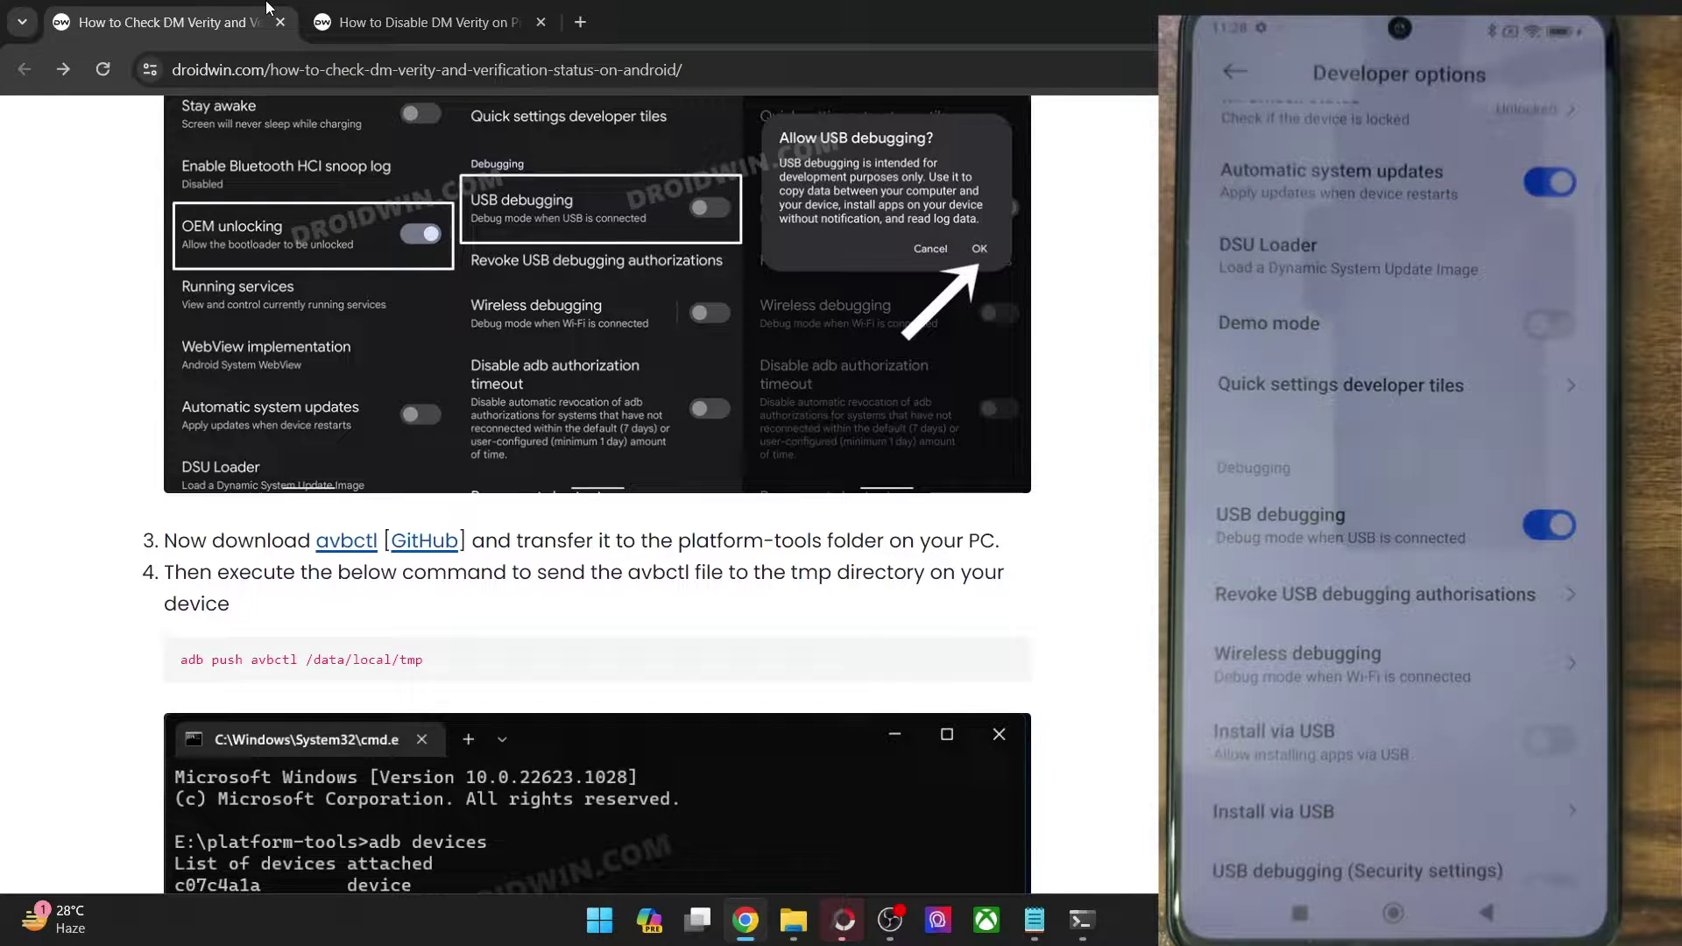
triple_click(595, 543)
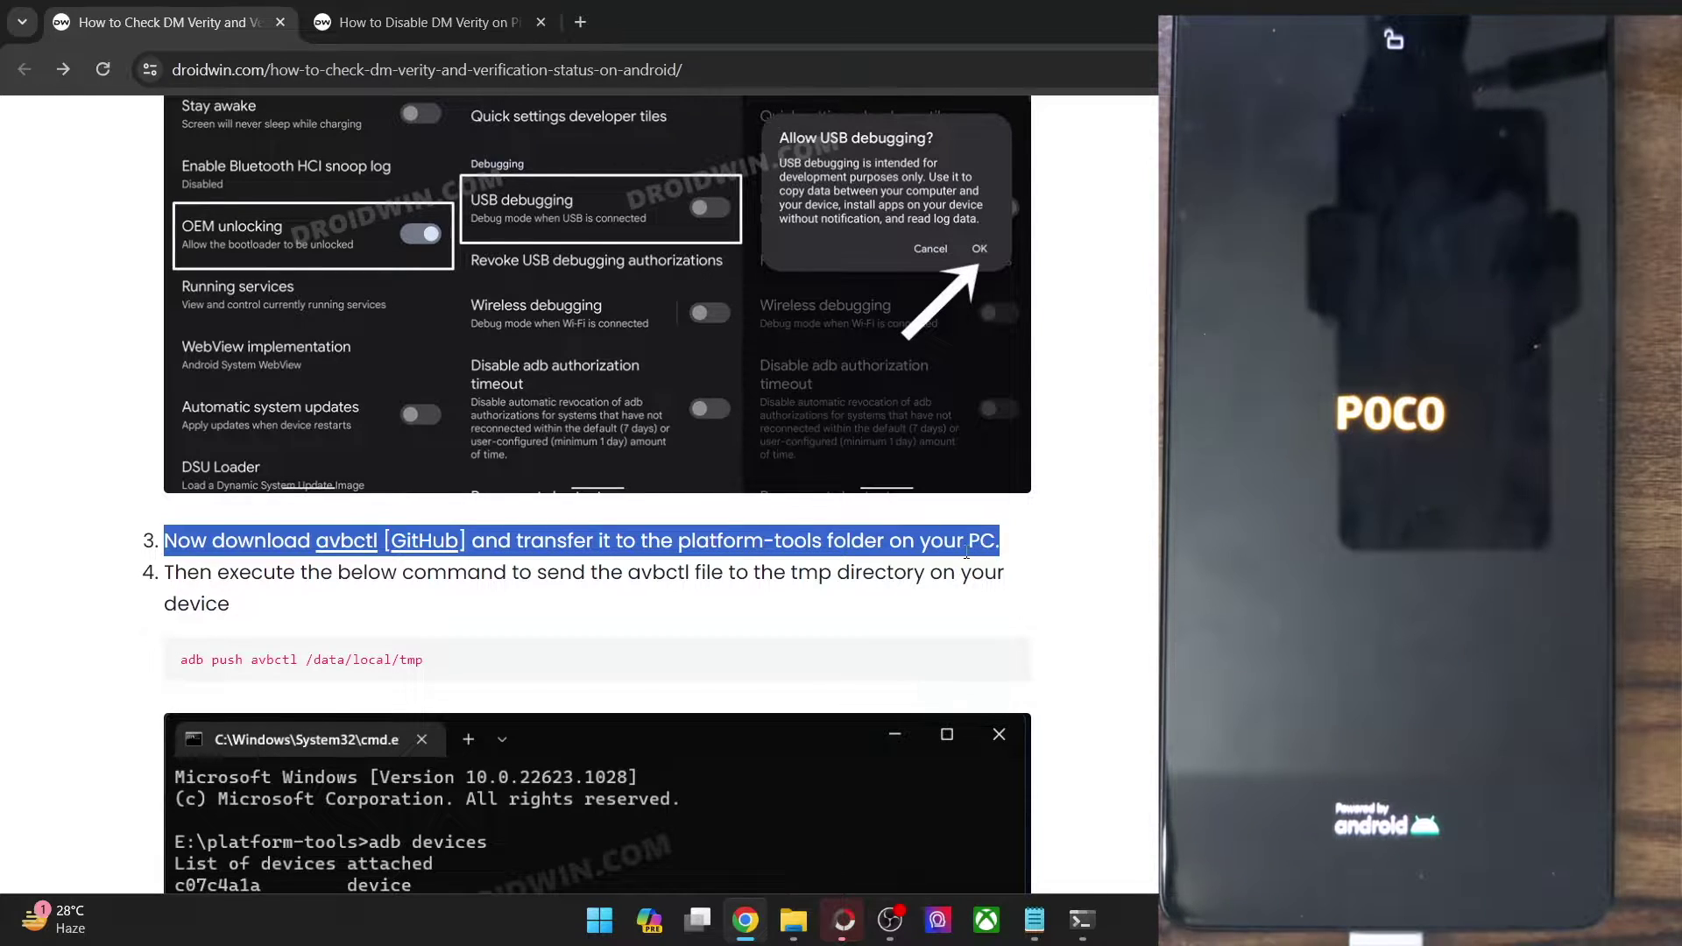
left_click(427, 532)
right_click(427, 532)
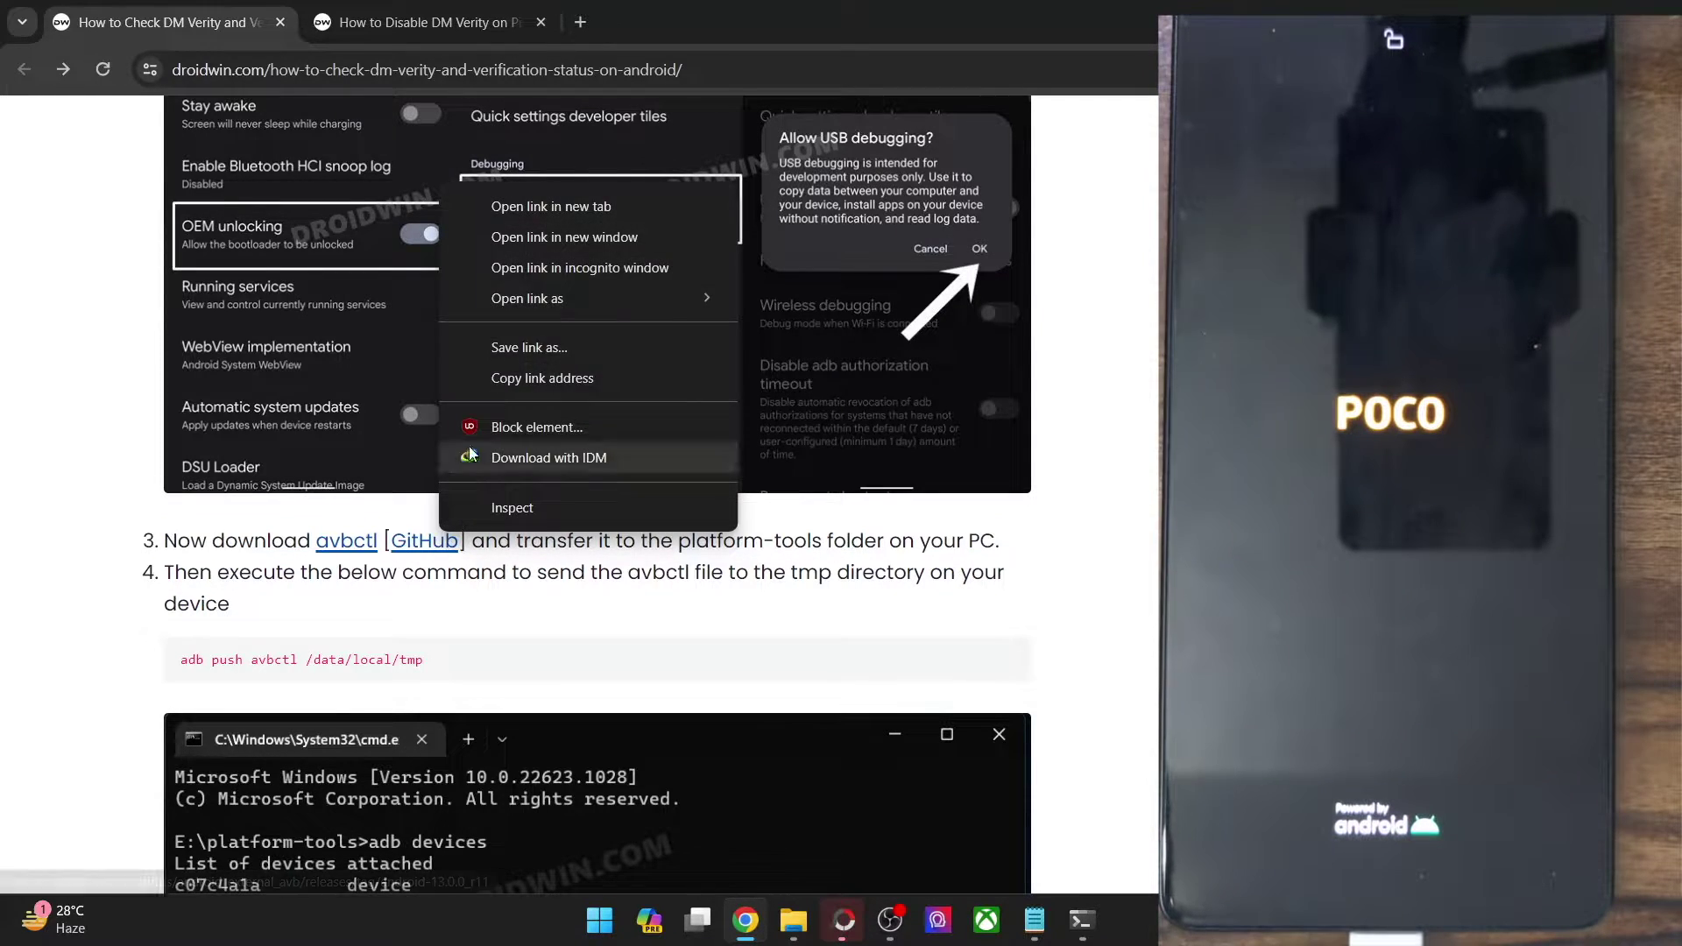
left_click(583, 202)
left_click(423, 16)
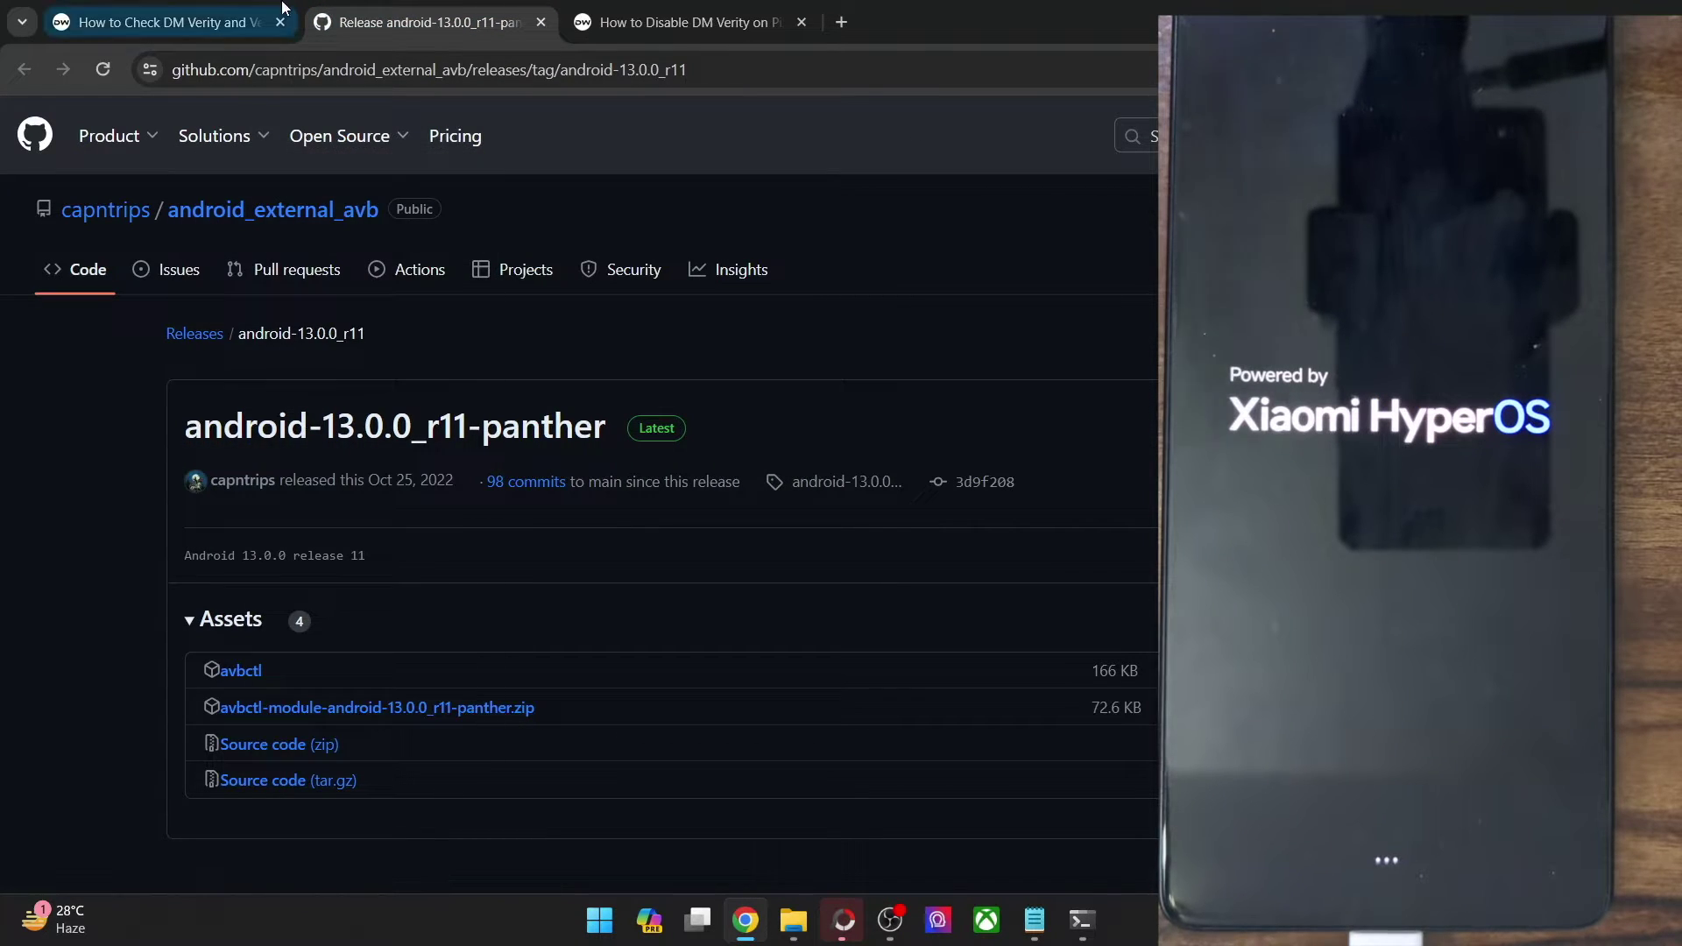
Return to the guide's avbctl transfer instructions and locate the avbctl file in the platform-tools folder
left_click(219, 21)
scroll(527, 643, "up", 20)
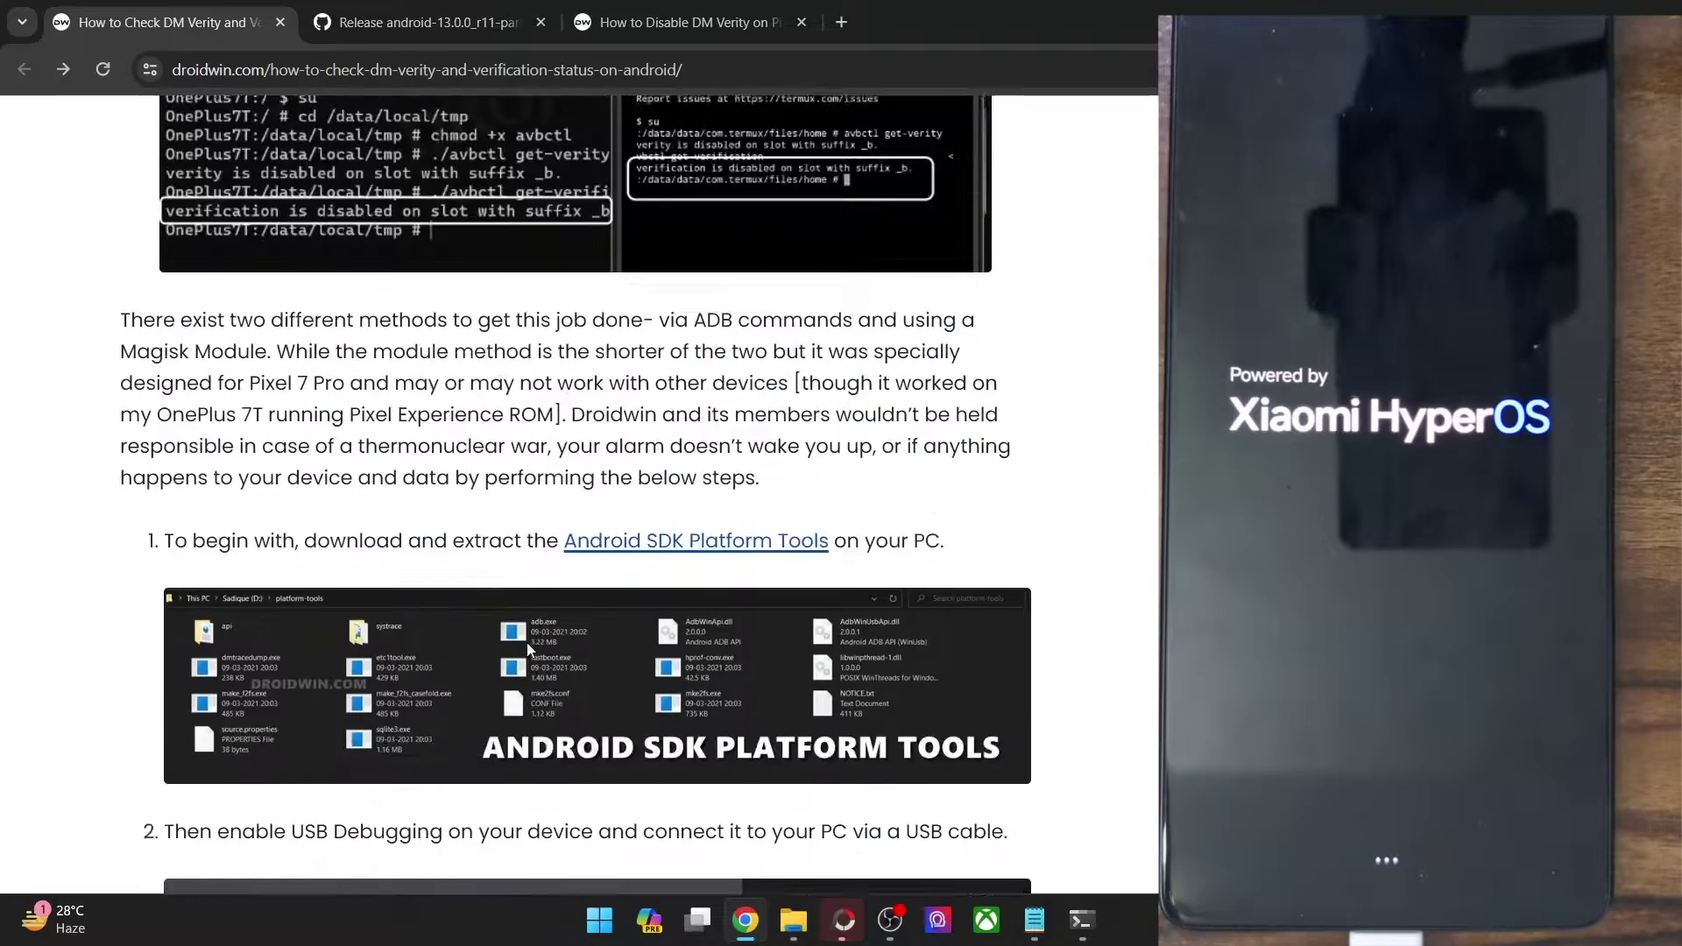
scroll(528, 650, "up", 5)
scroll(535, 652, "down", 20)
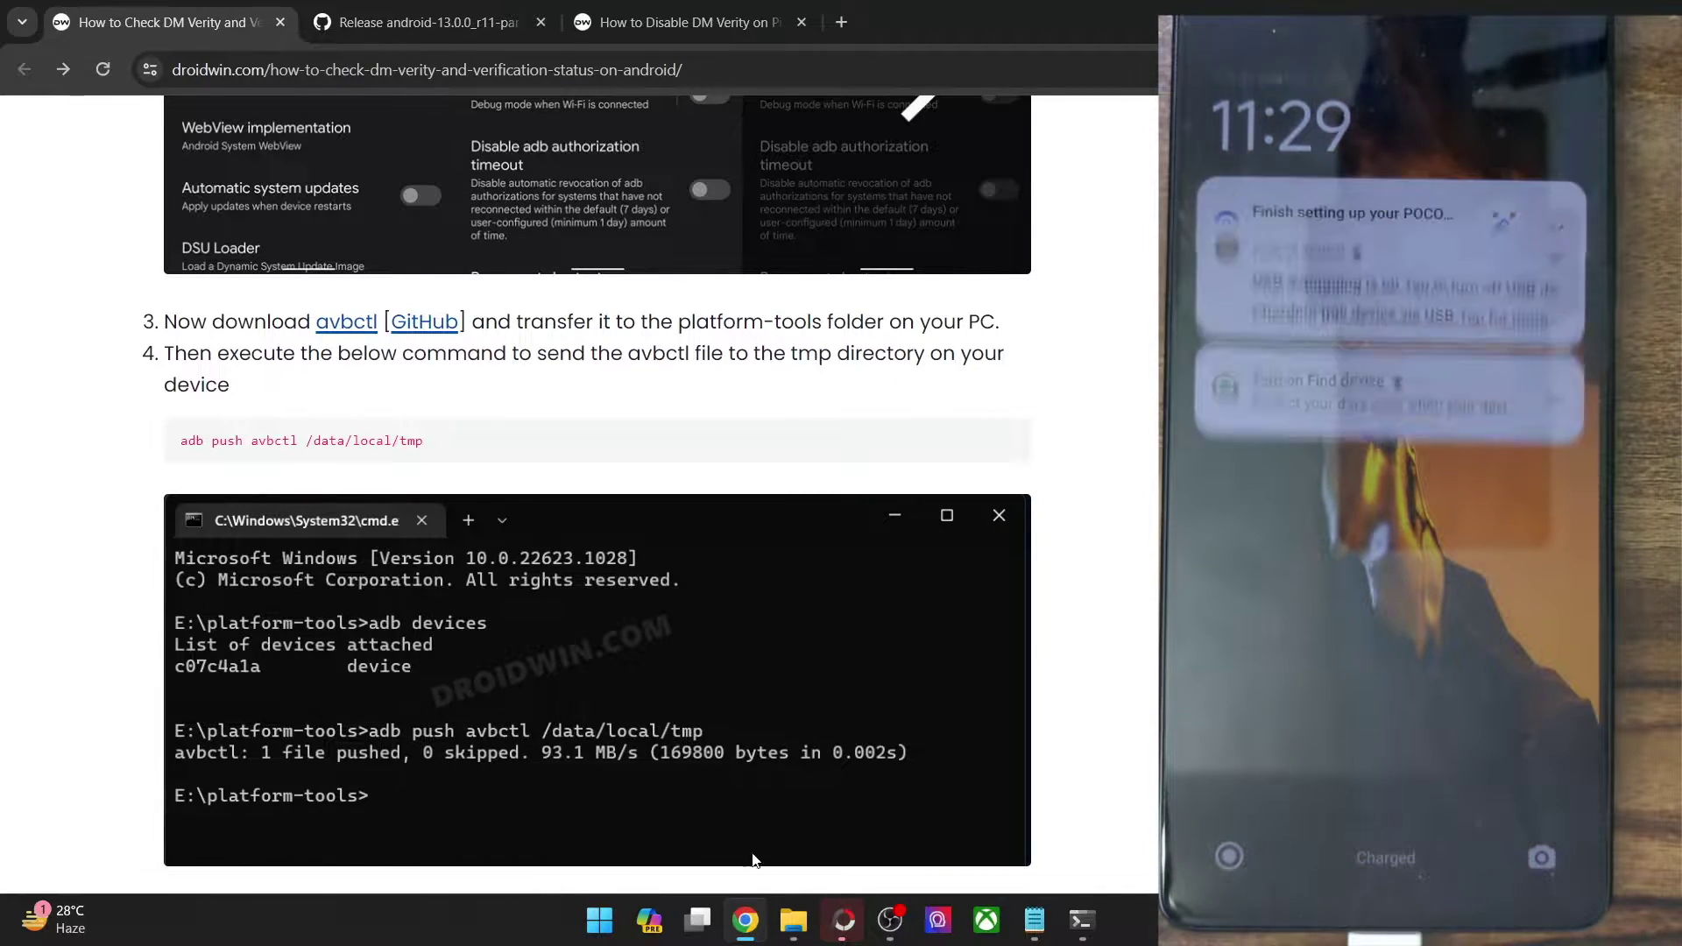
left_click(797, 937)
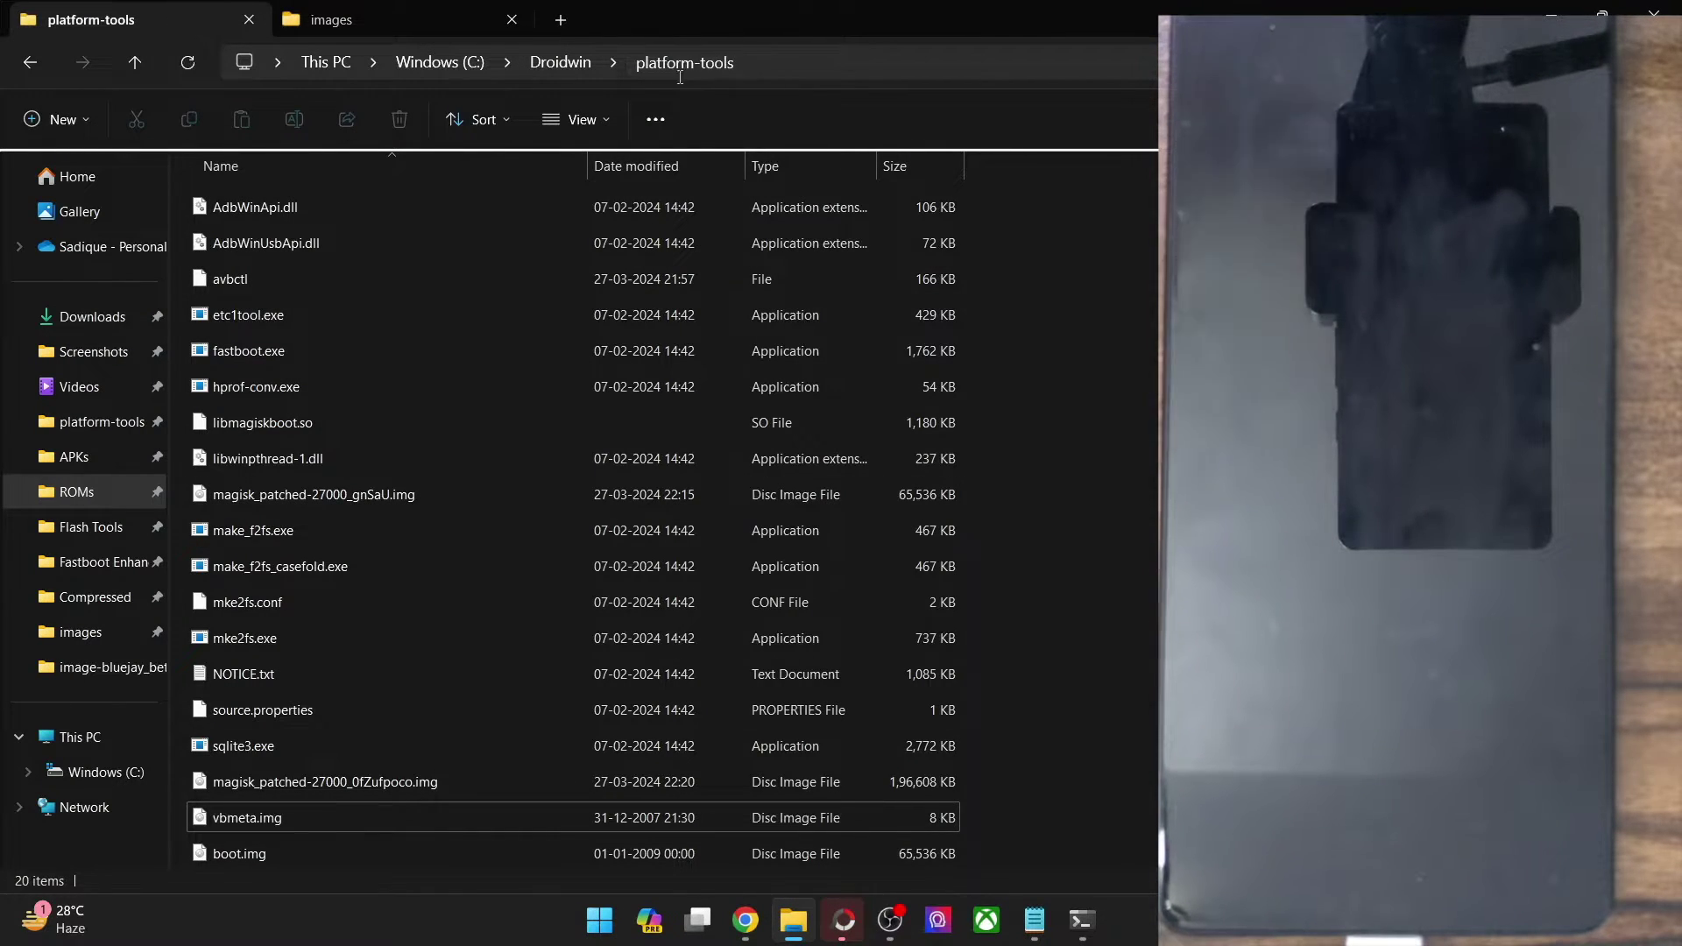
scroll(329, 267, "up", 1)
left_click(303, 307)
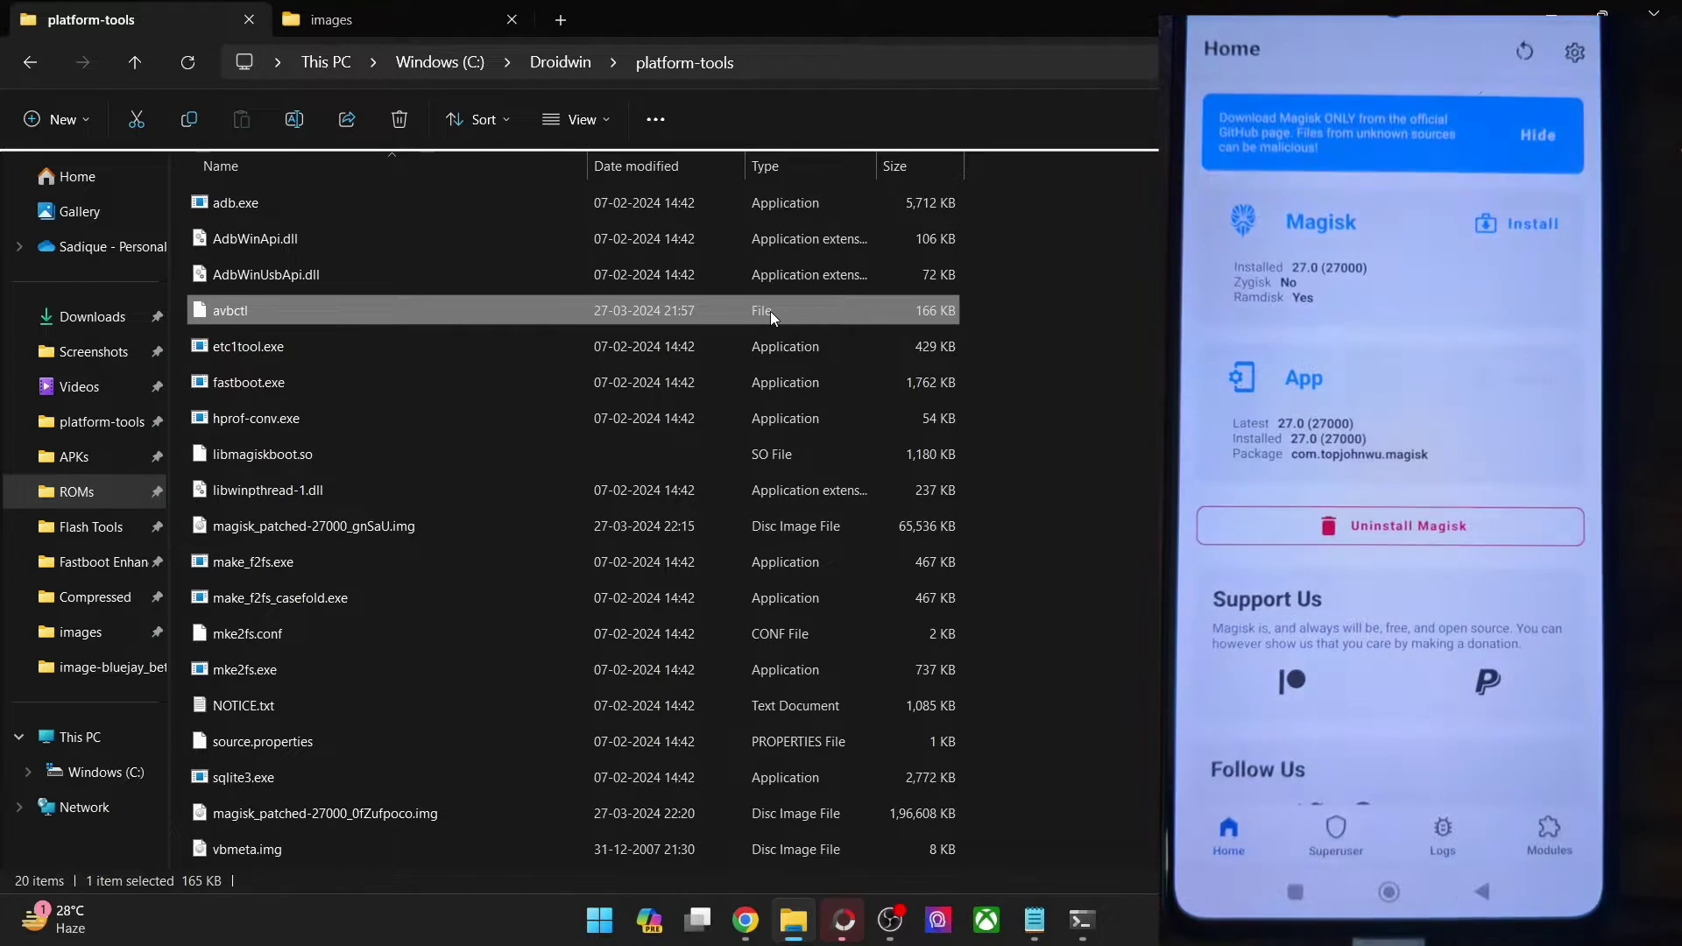
Copy the command adb push avbctl /data/local/tmp from the guide and run it in Command Prompt
left_click(759, 922)
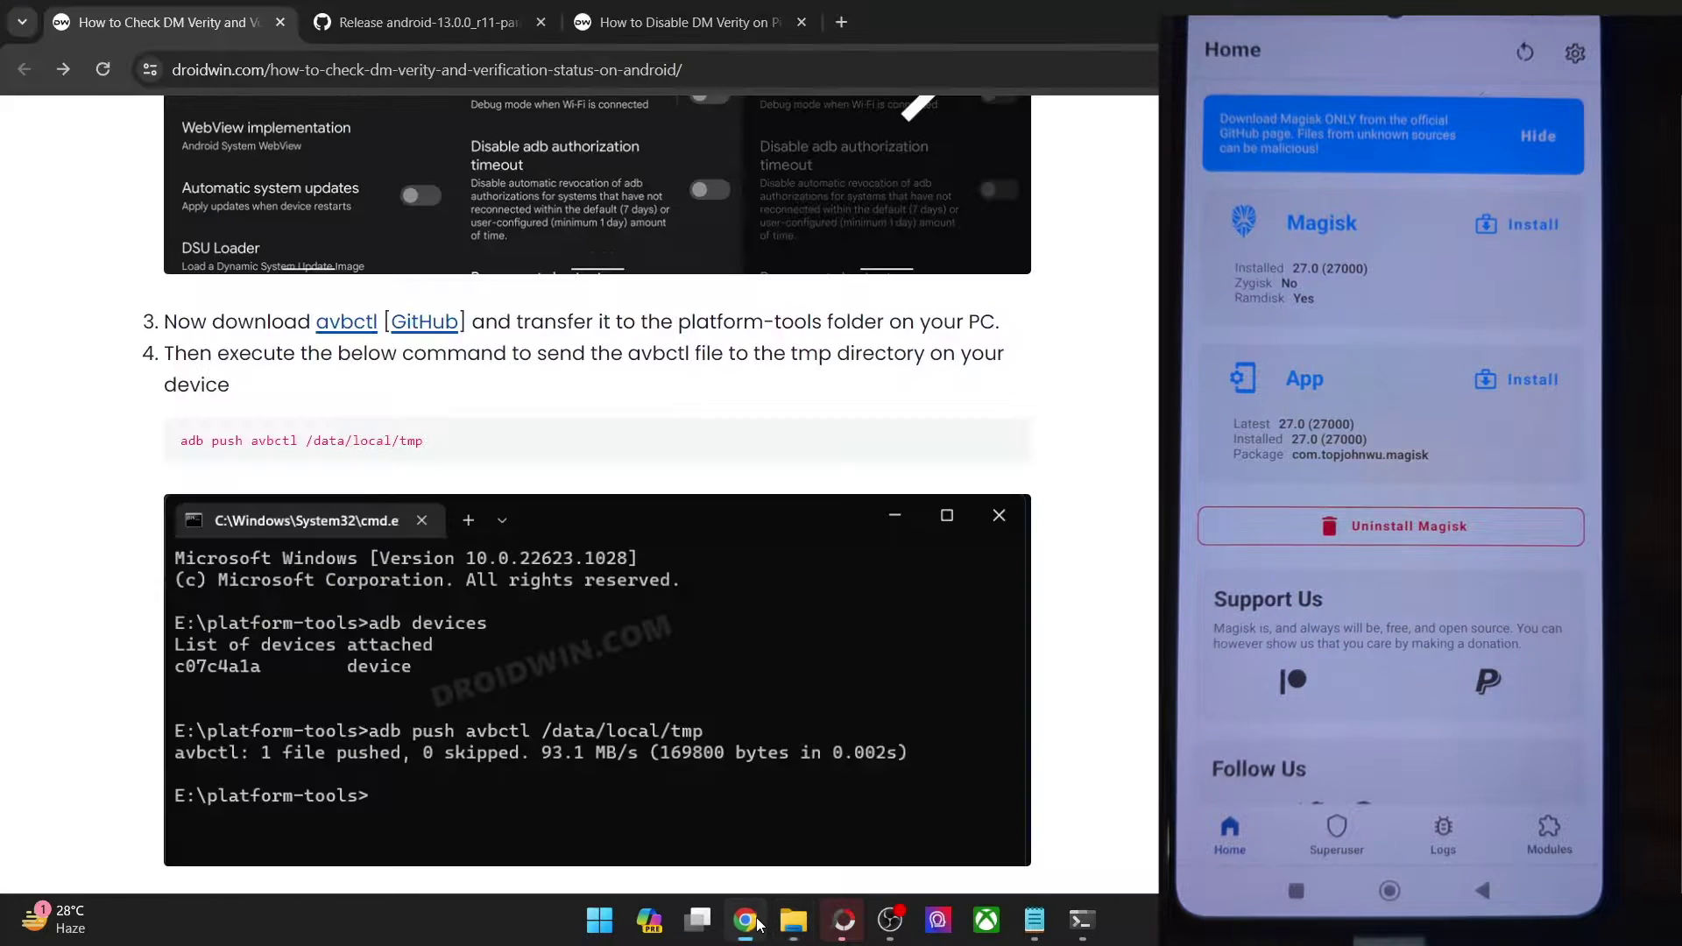
triple_click(327, 437)
key("ctrl+c")
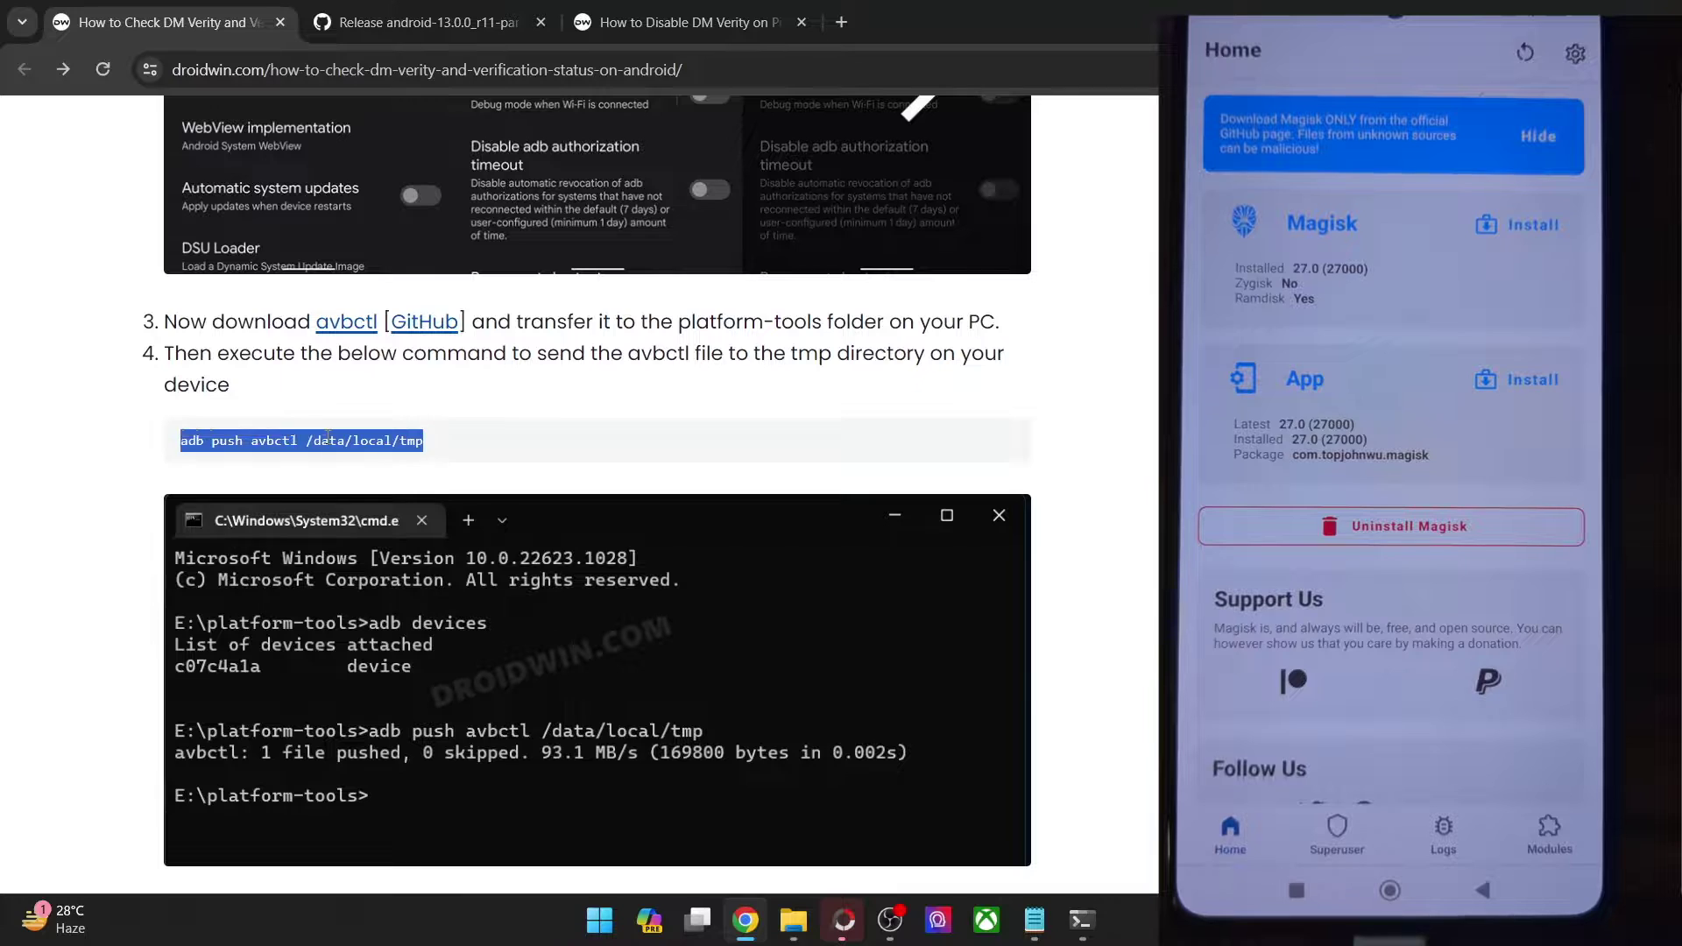
left_click(420, 440)
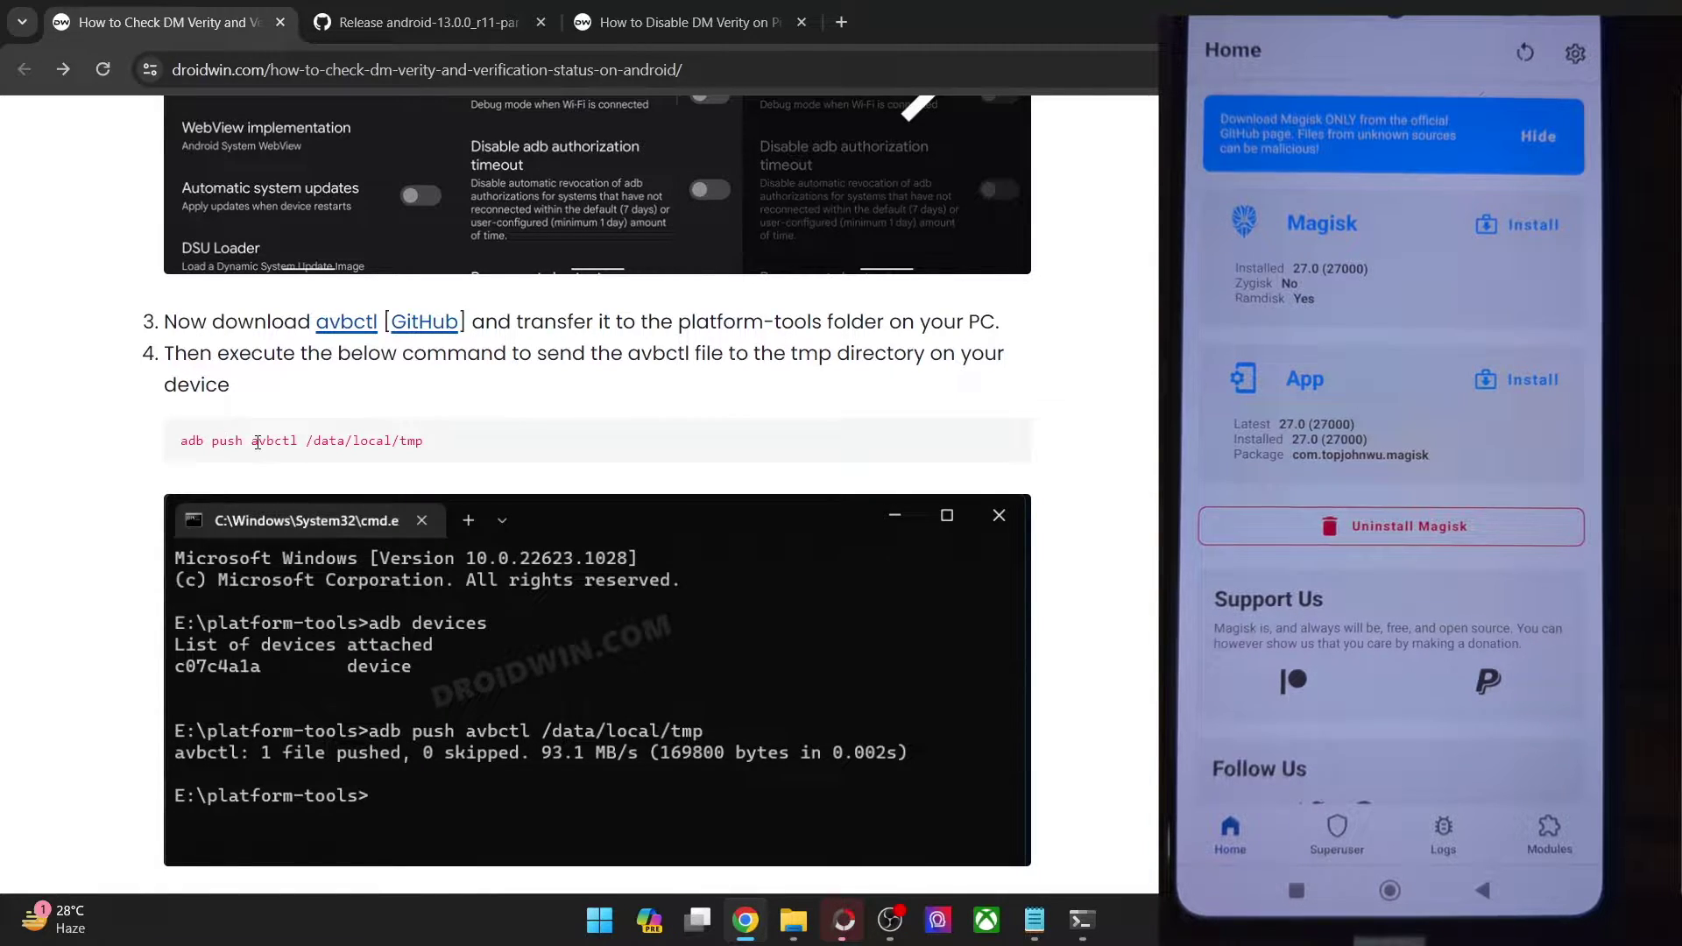
triple_click(342, 443)
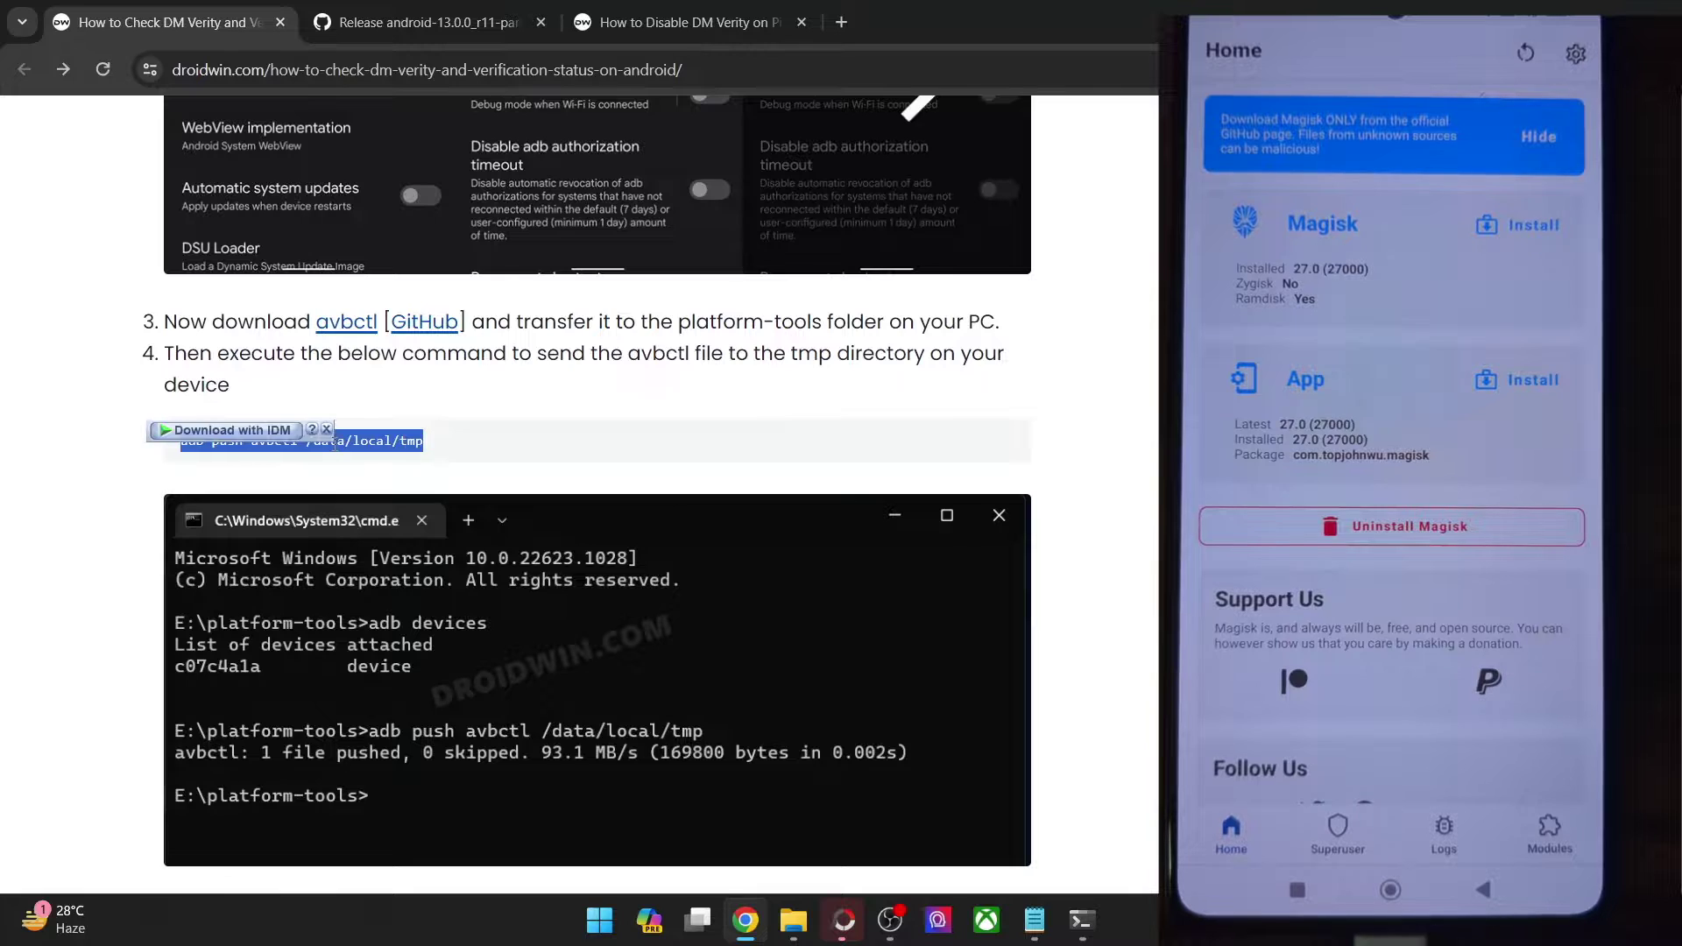
left_click(1066, 912)
right_click(1022, 640)
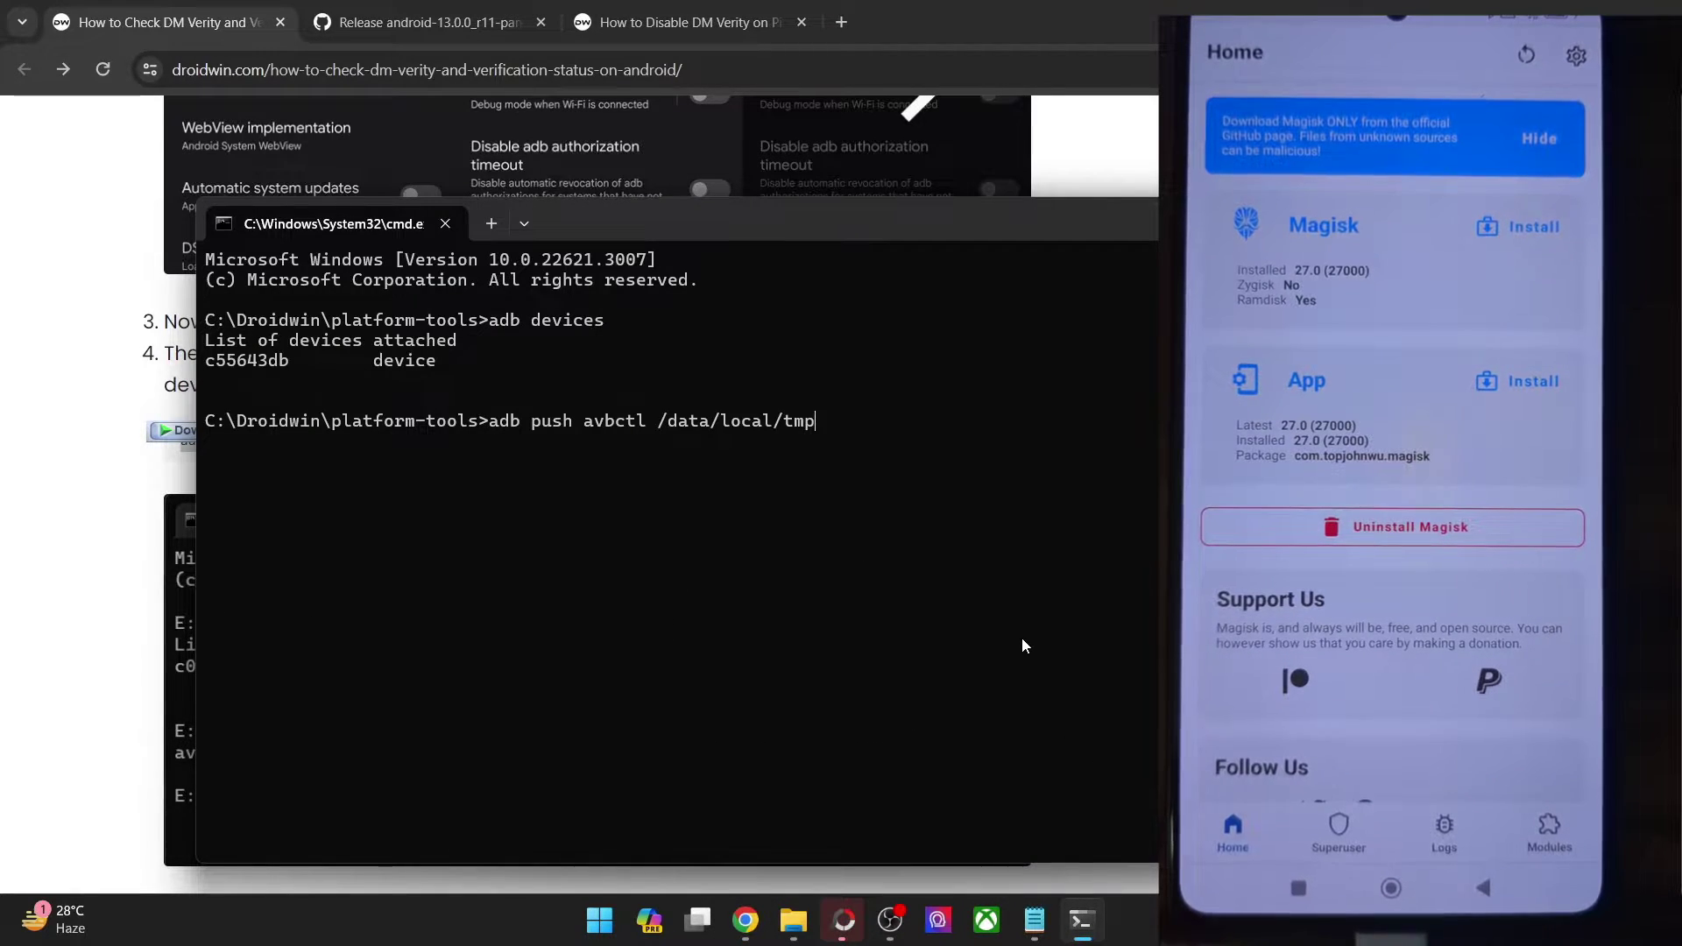
key("Return")
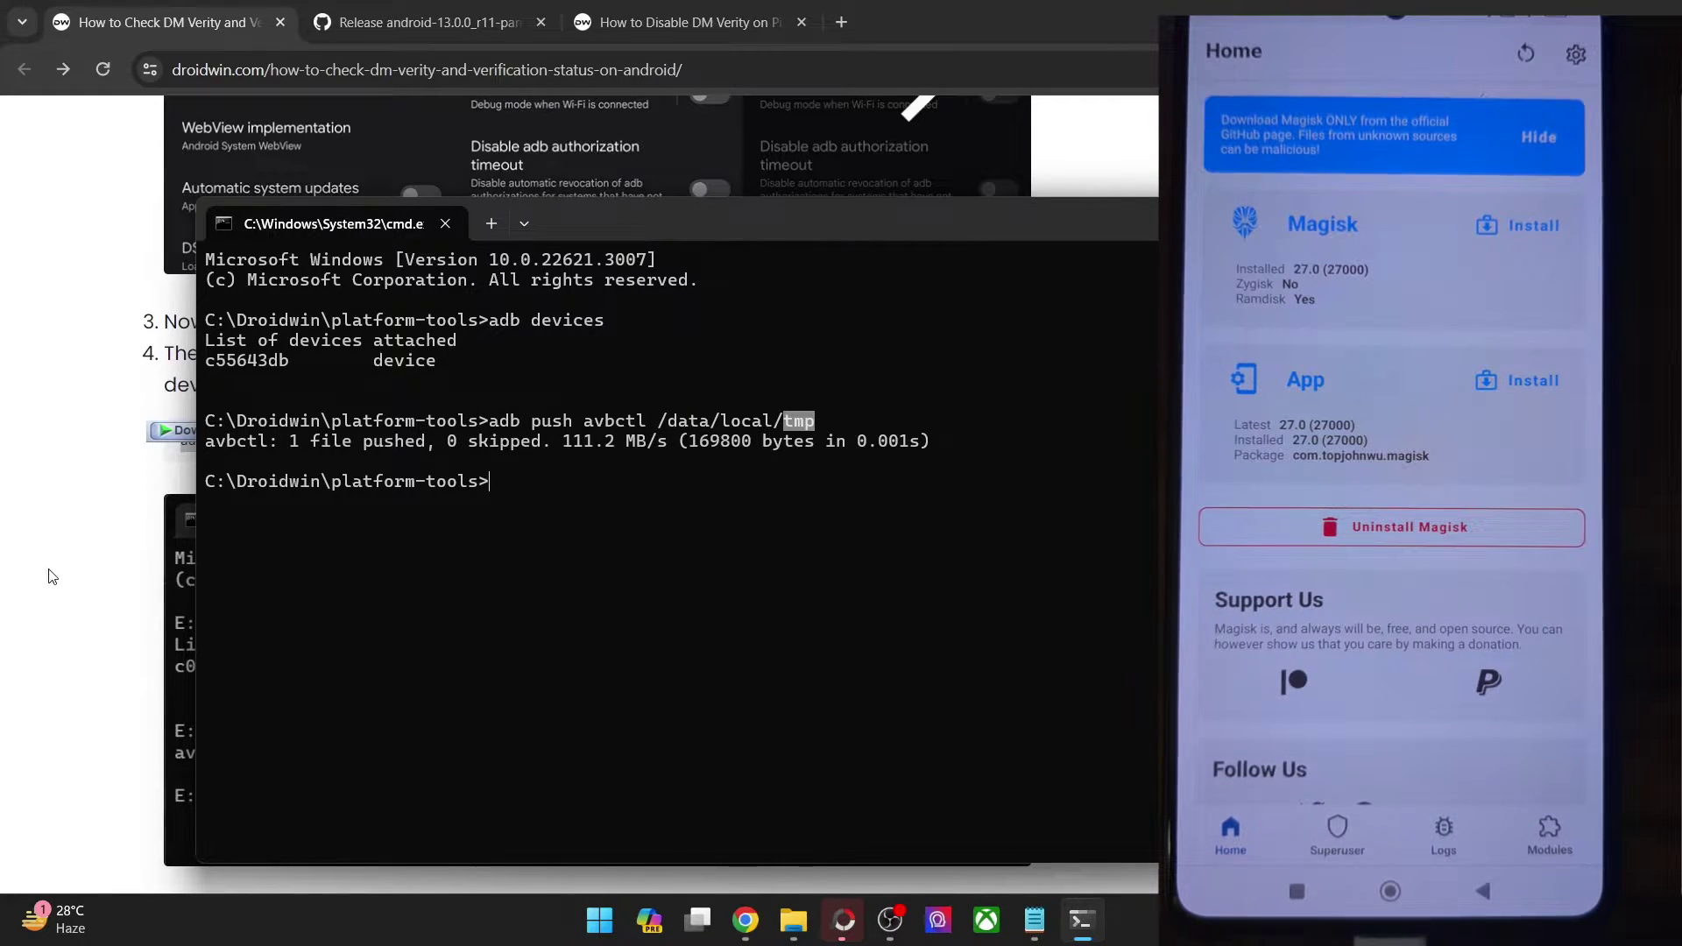
Consult step 5 of the guide and run adb shell in Command Prompt to open the device's shell environment
left_click(75, 566)
scroll(76, 566, "down", 5)
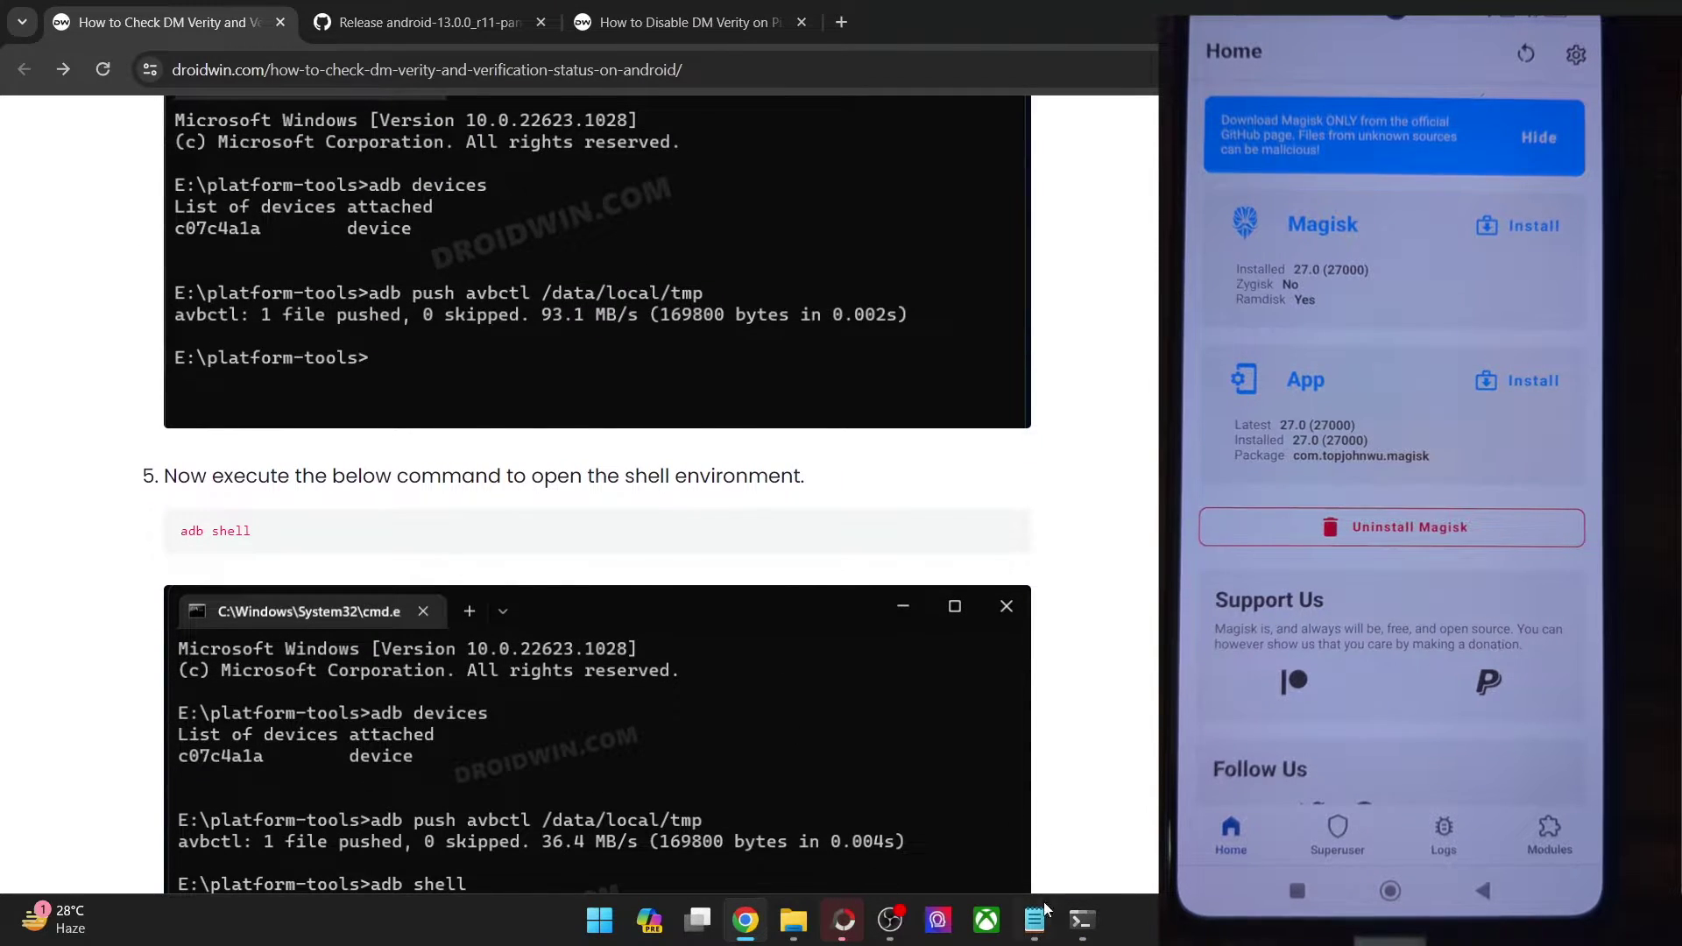
left_click(1082, 920)
type("adb")
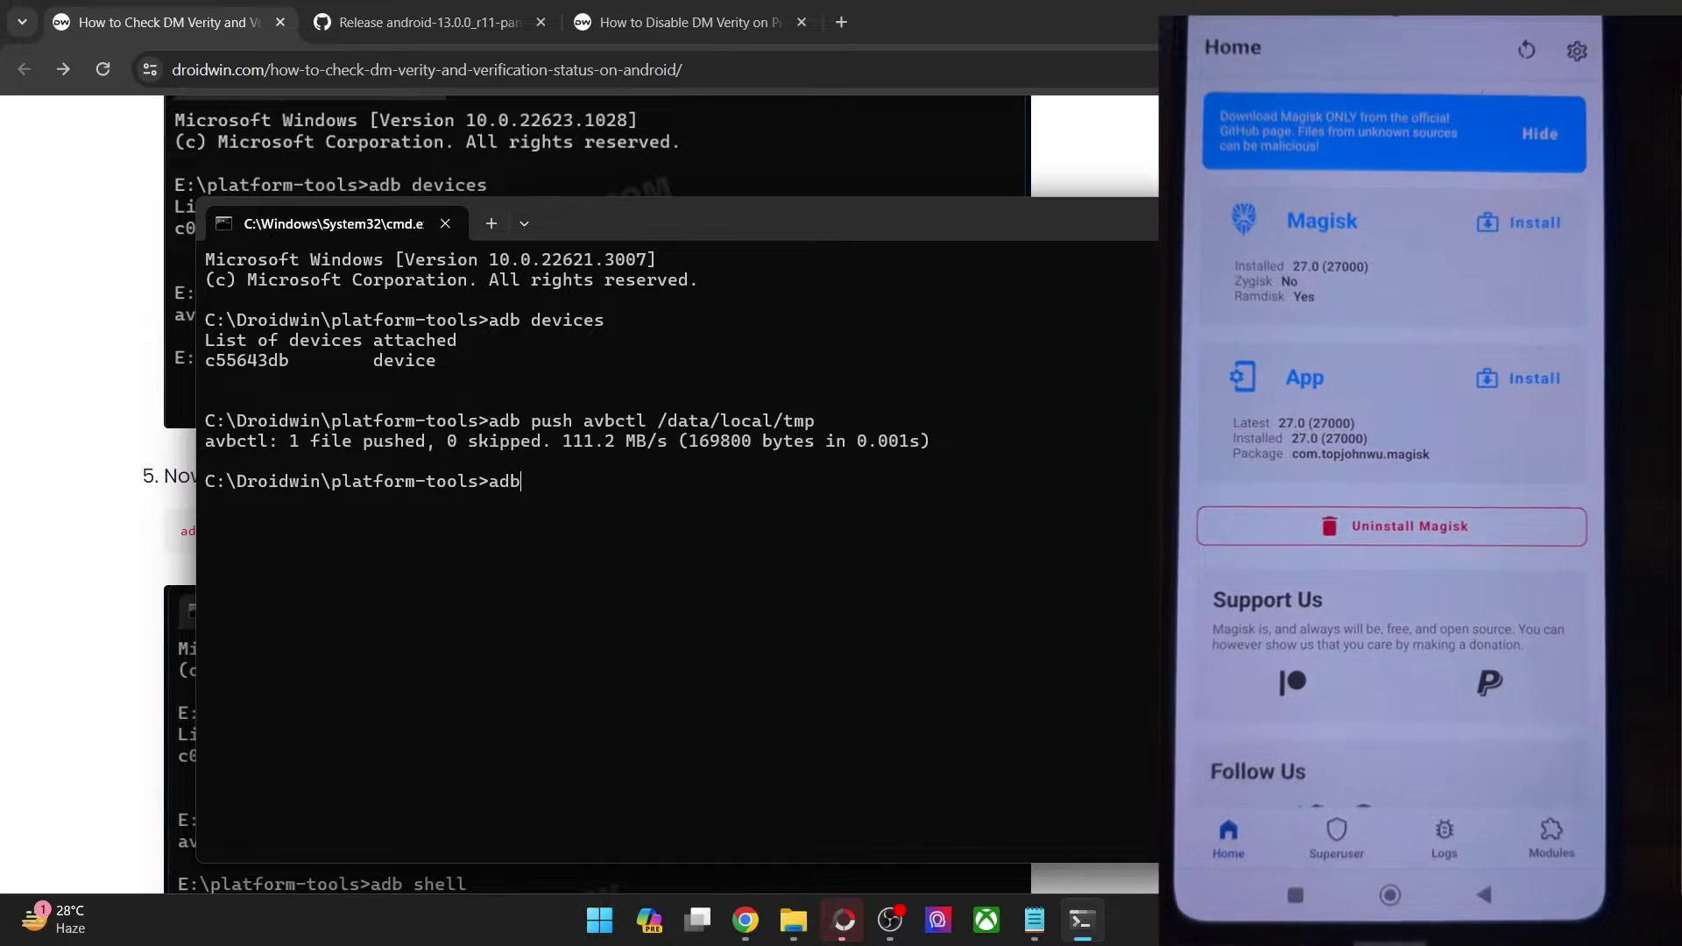
type(" shell")
key("Return")
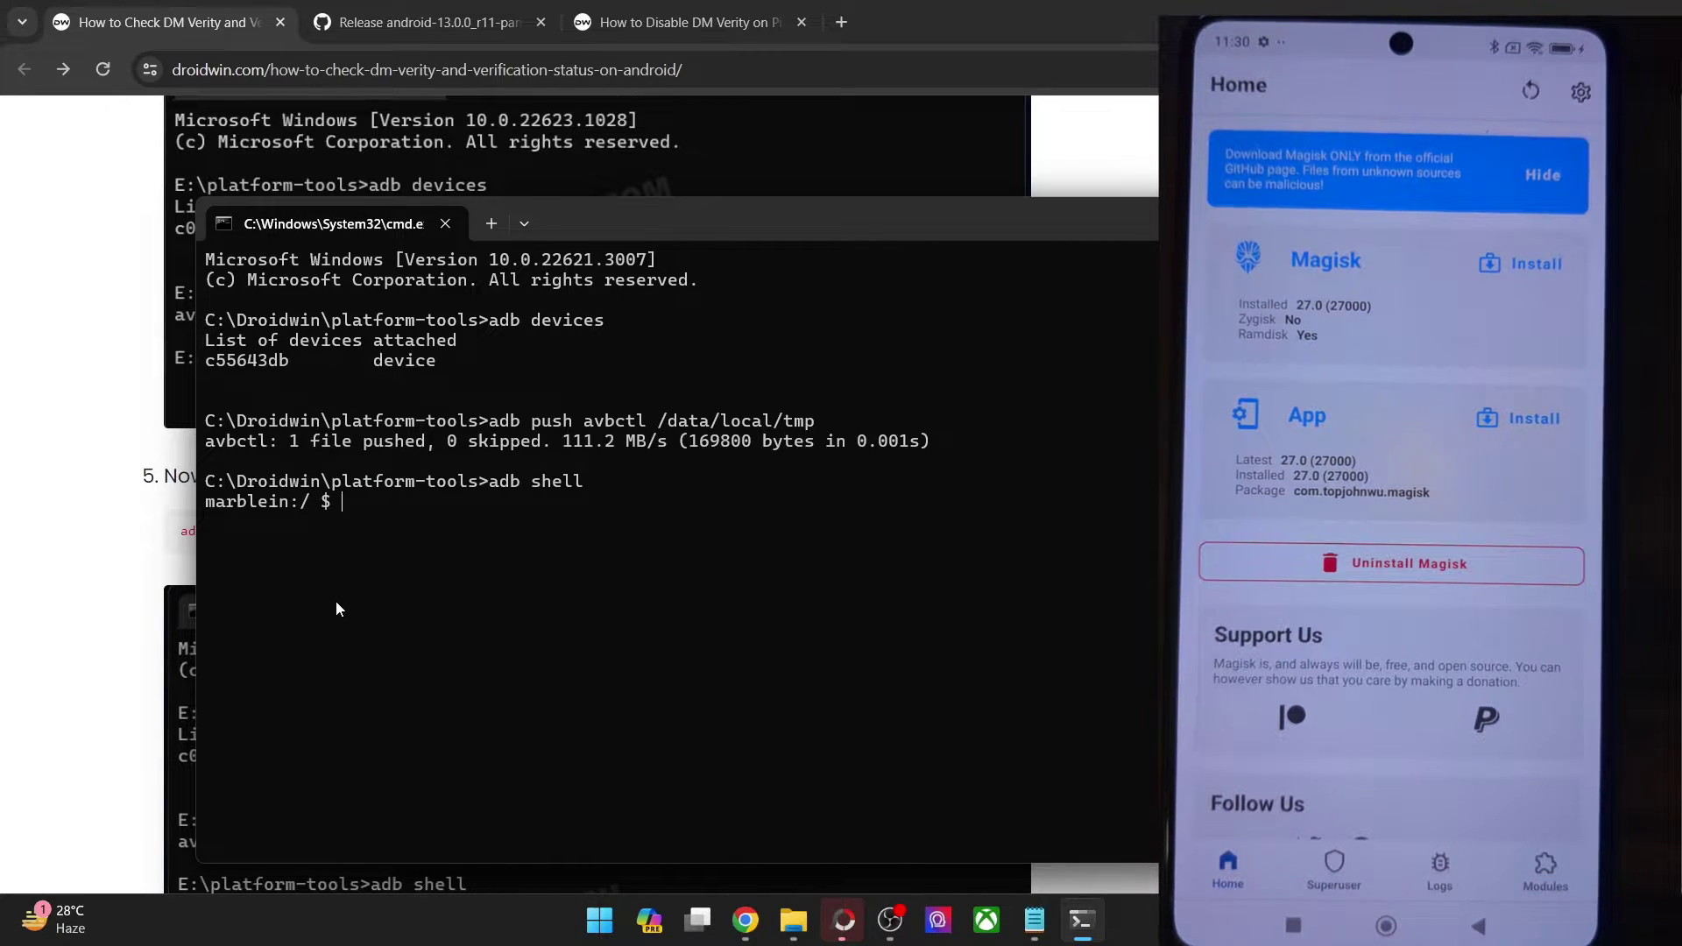
Run su in the device shell to request root access, and check step 6 of the guide on the Magisk Superuser grant
type("su")
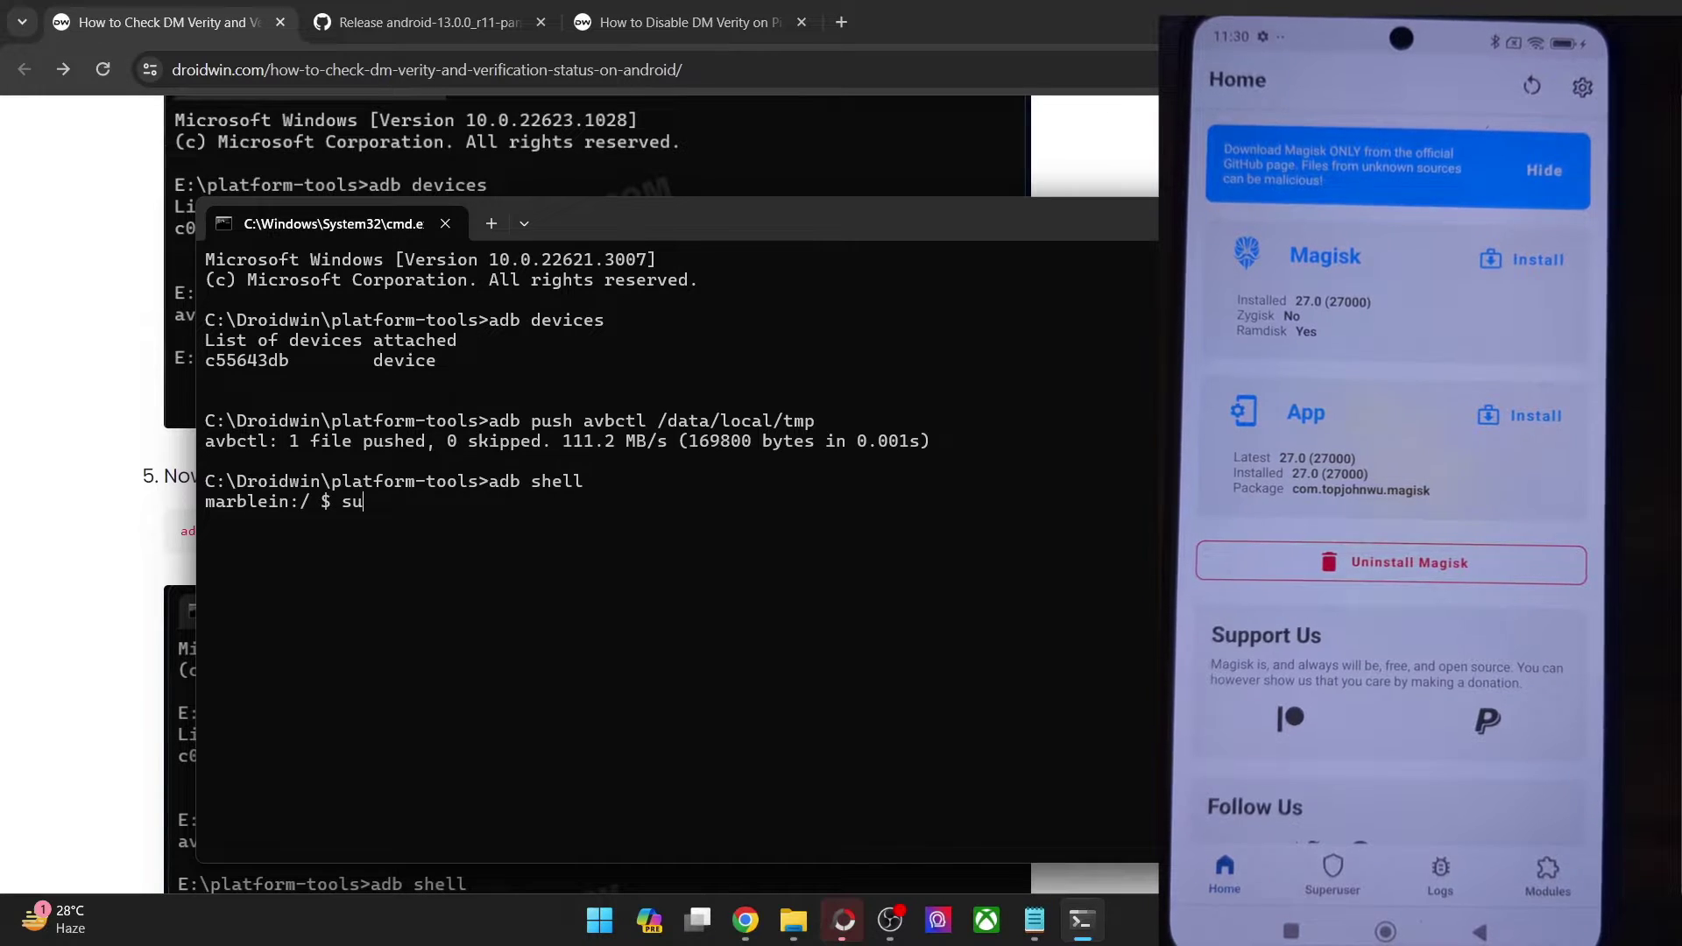
key("Return")
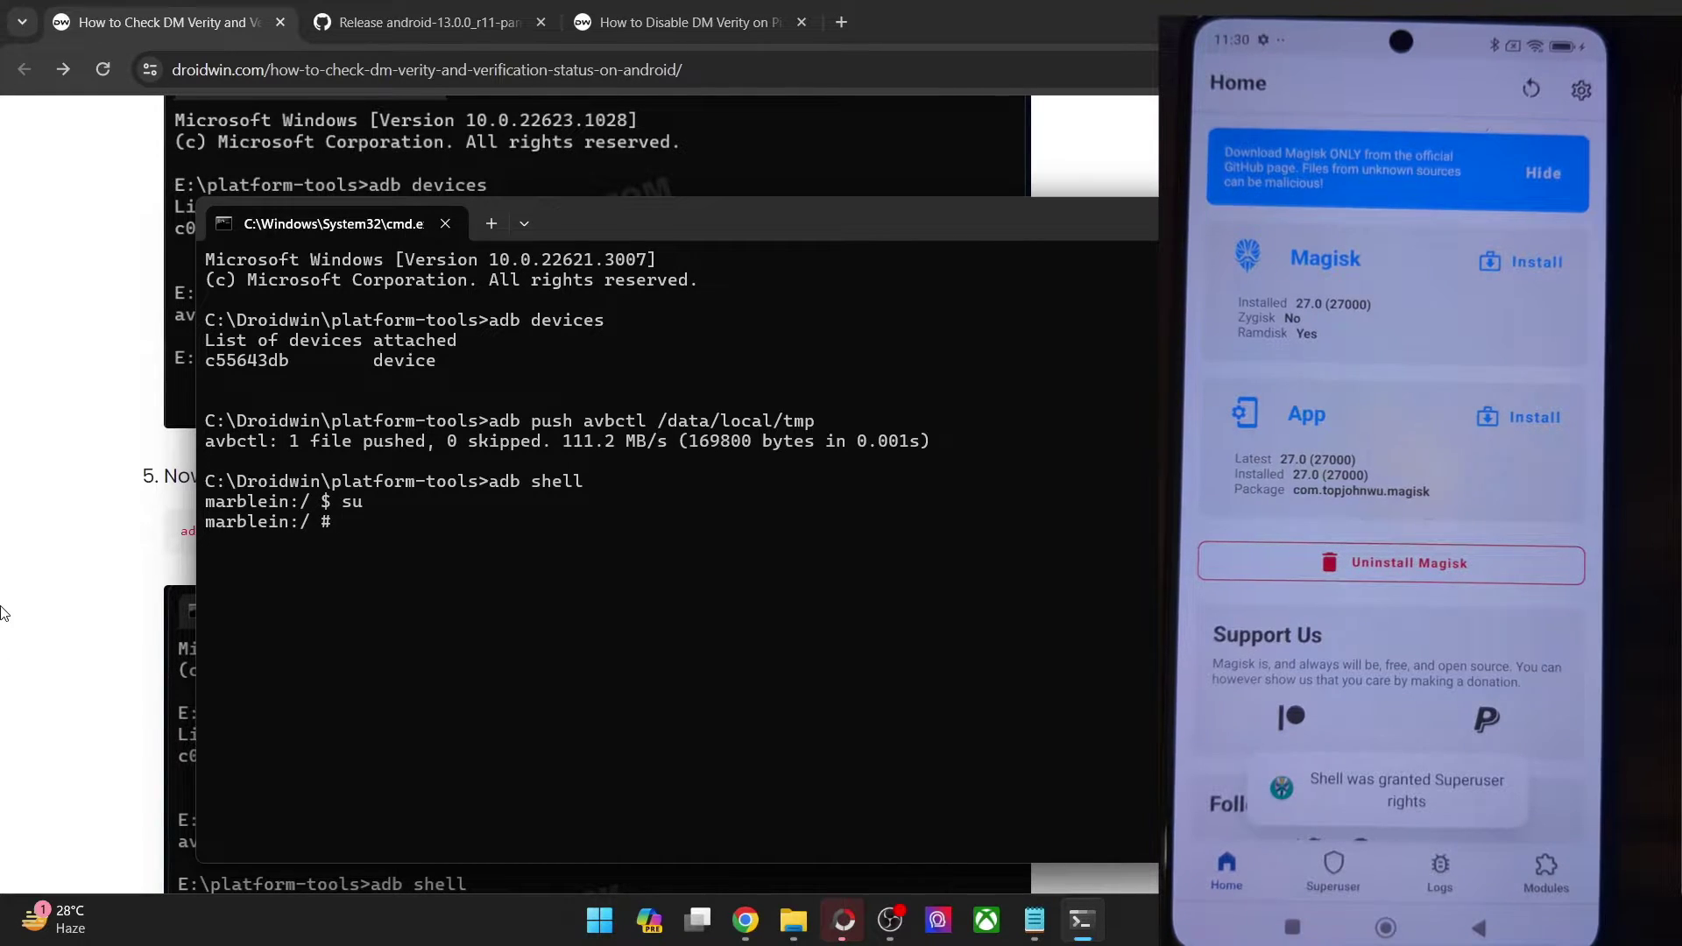
left_click(38, 474)
scroll(84, 558, "down", 10)
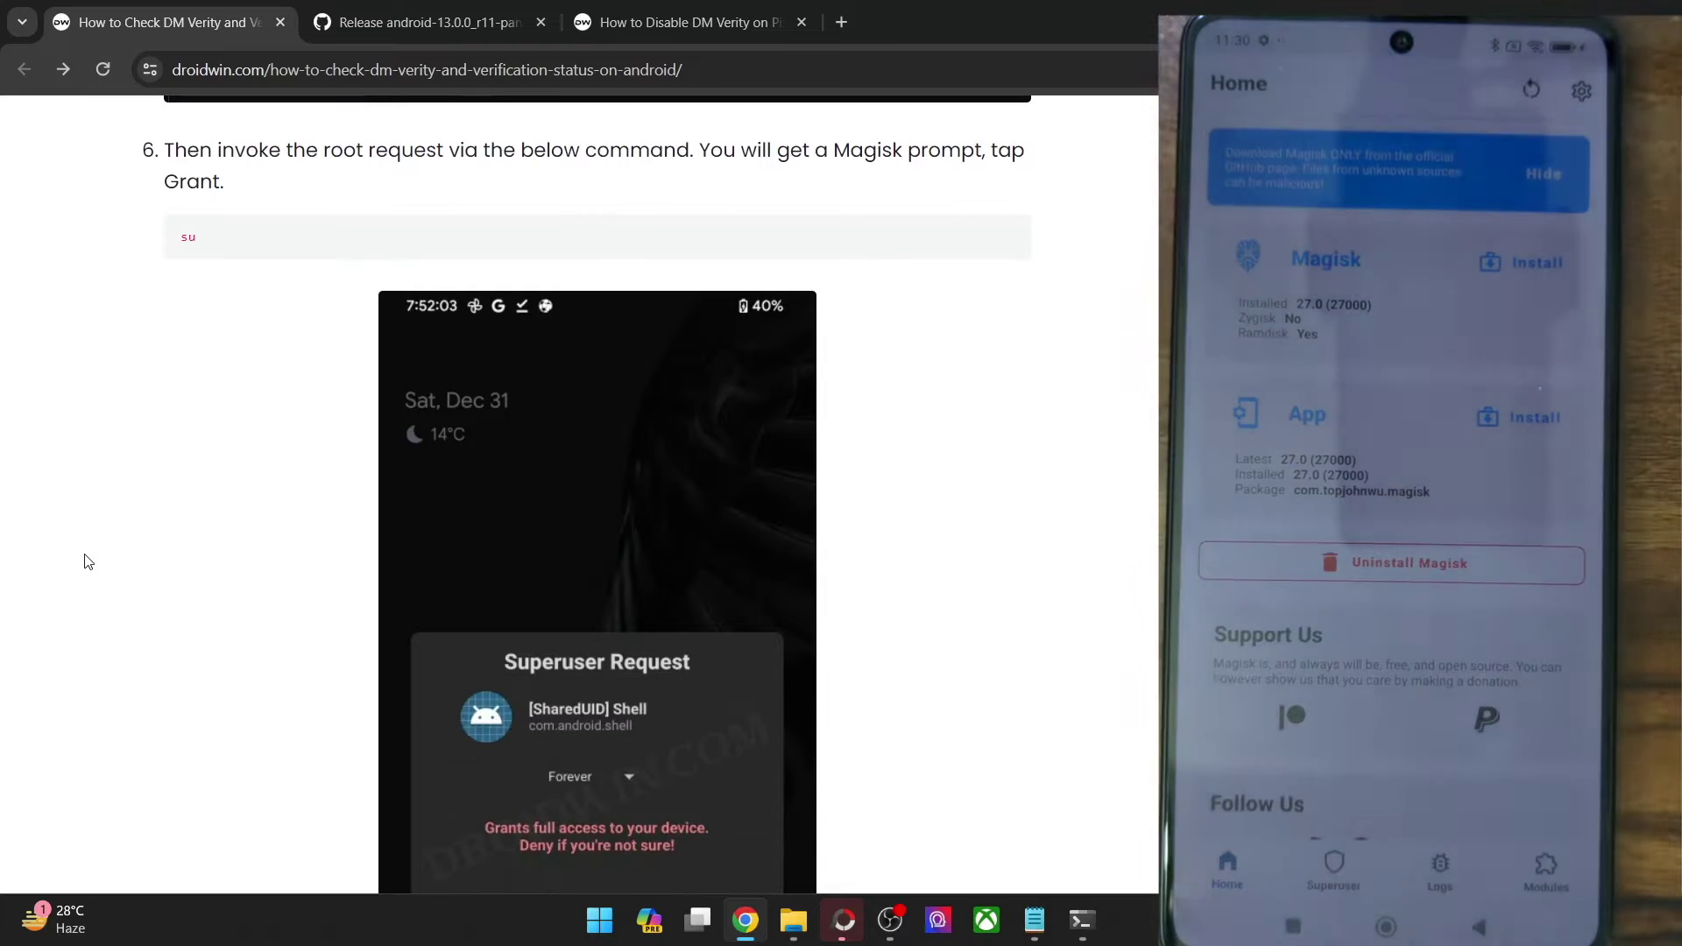
scroll(356, 526, "down", 3)
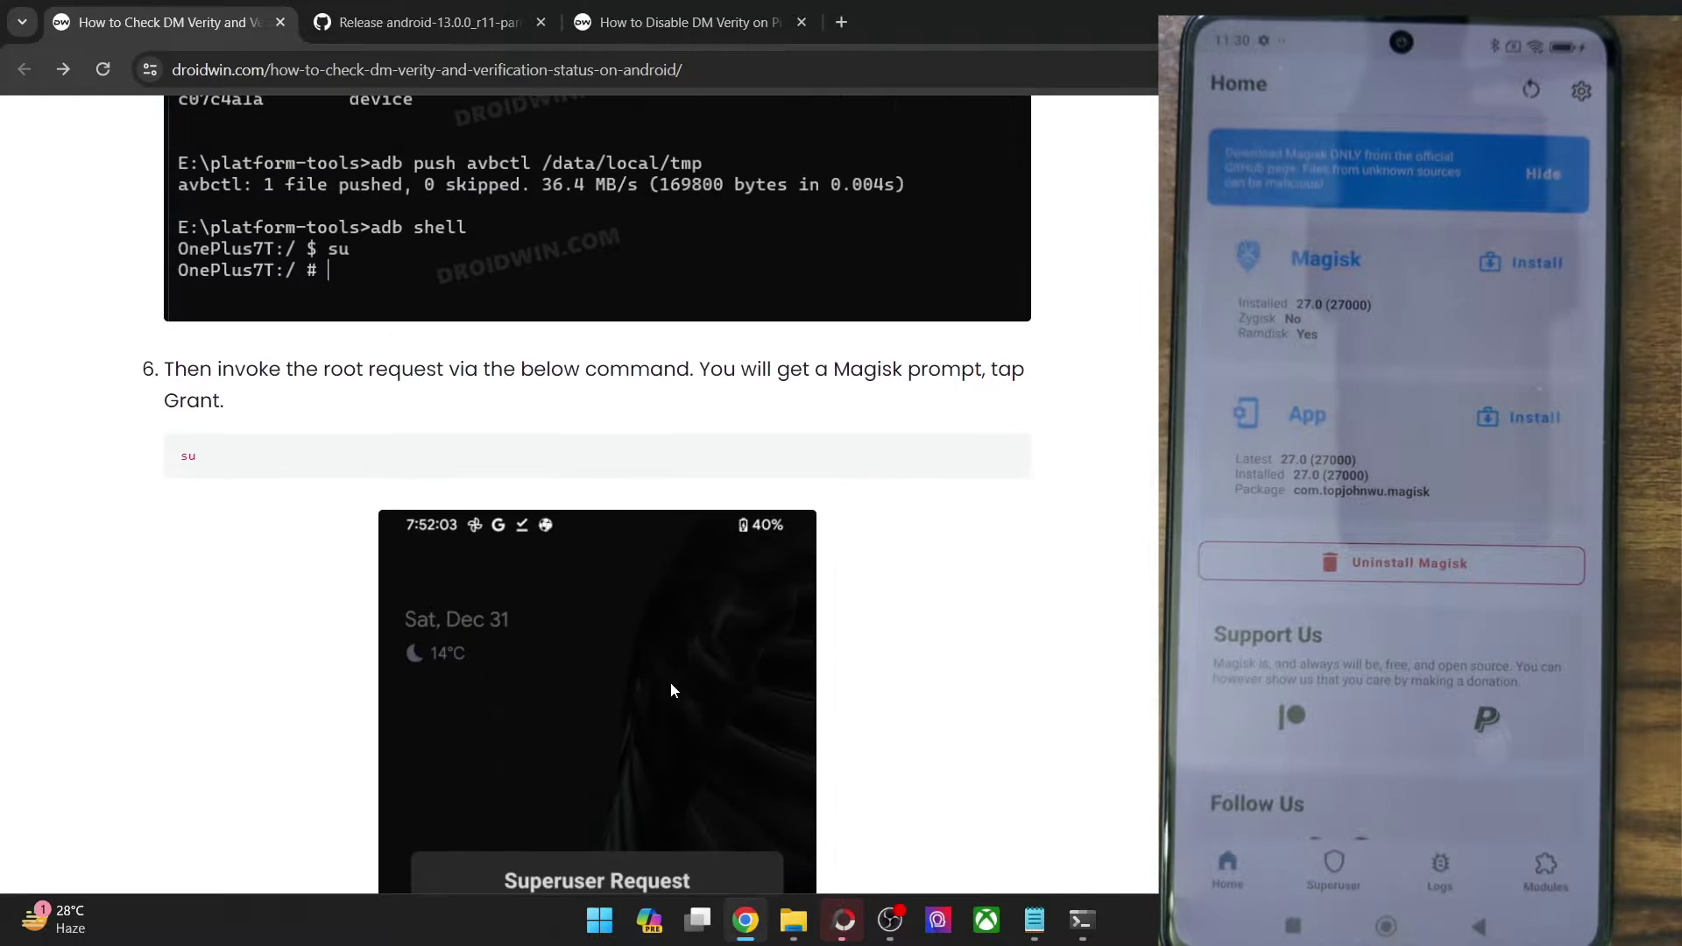
scroll(670, 681, "down", 10)
left_click(1078, 919)
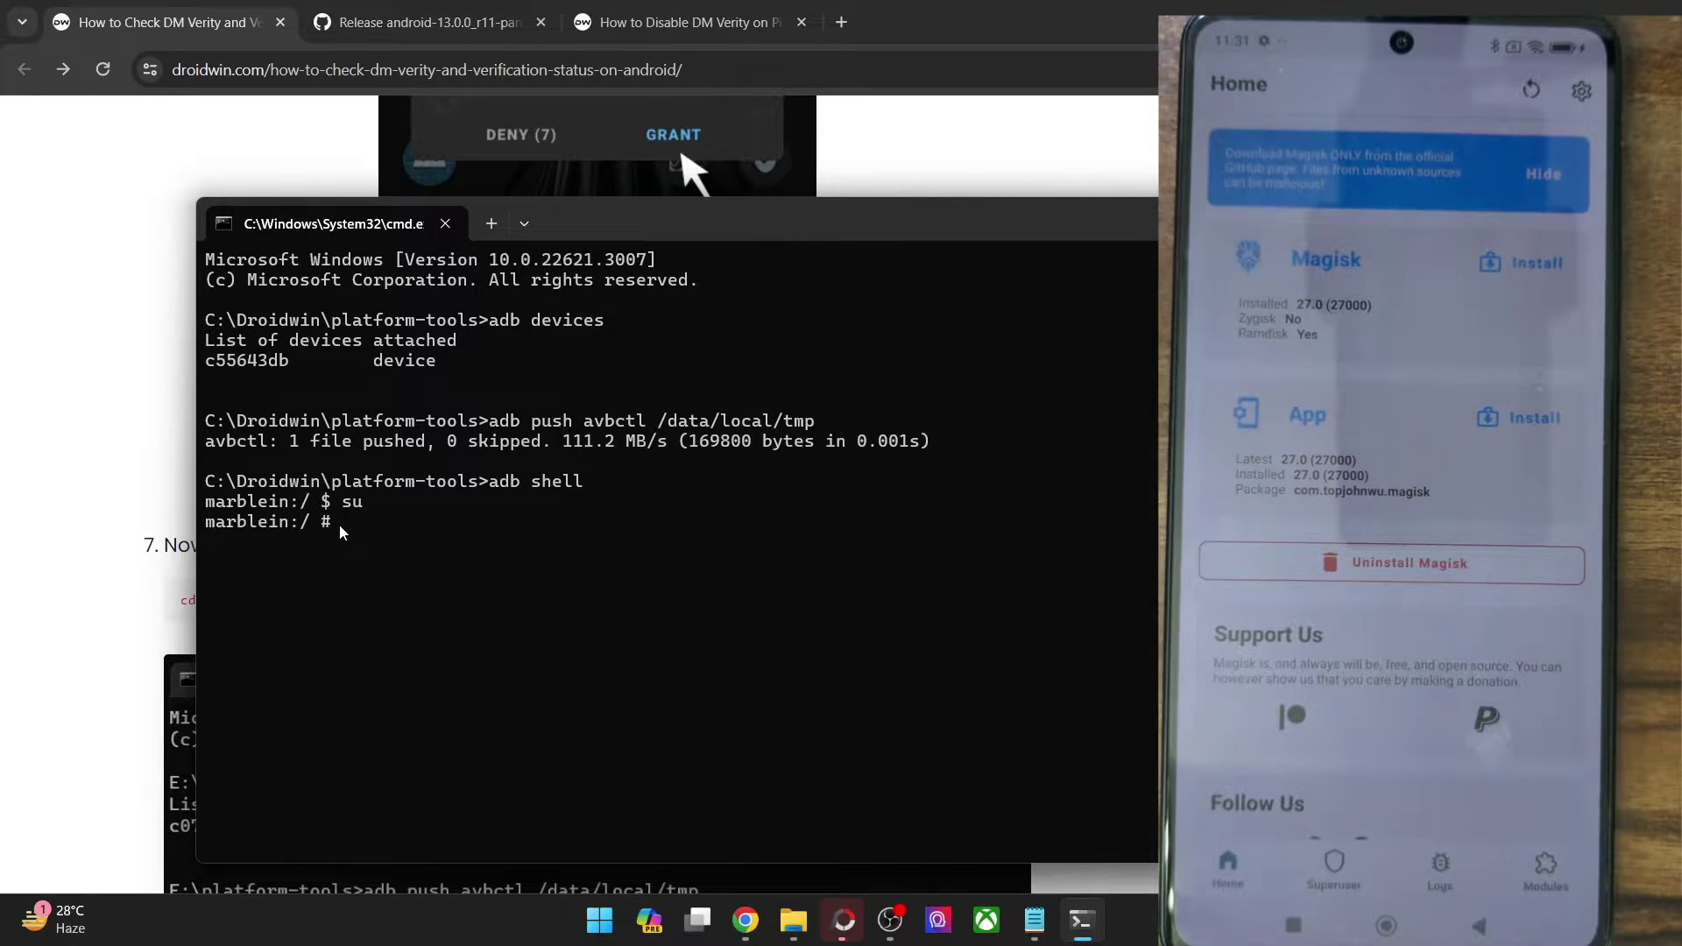
Copy the command cd /data/local/tmp from step 7 of the guide and run it in the root shell
left_click(125, 491)
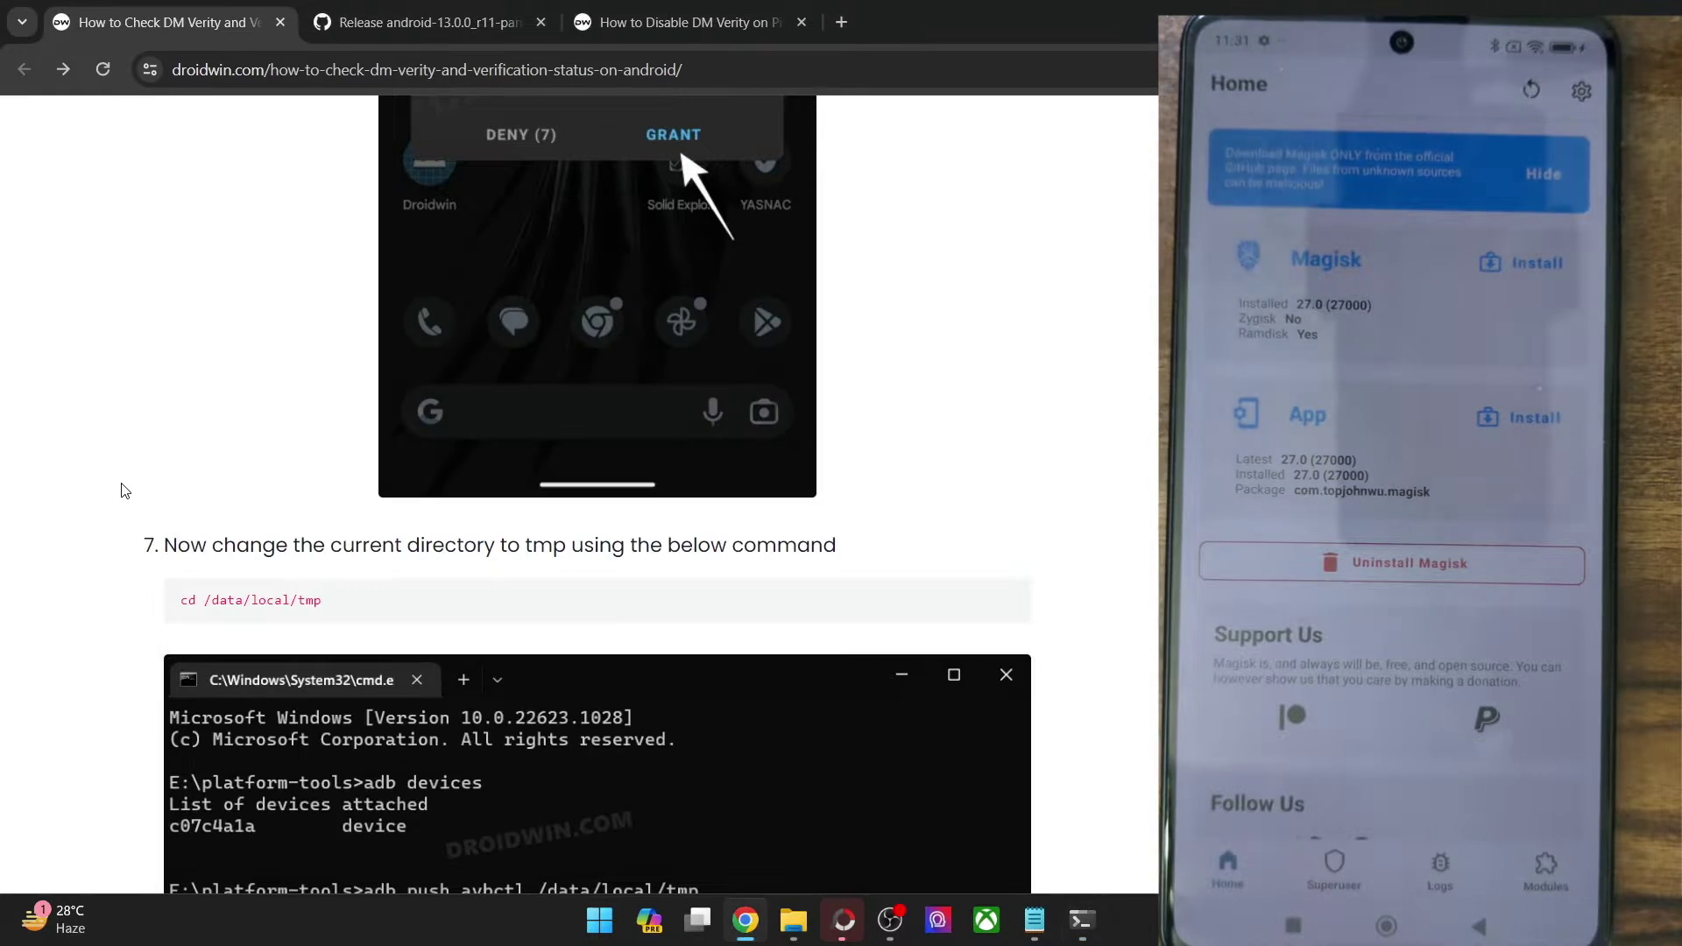
scroll(210, 596, "up", 5)
scroll(223, 610, "down", 3)
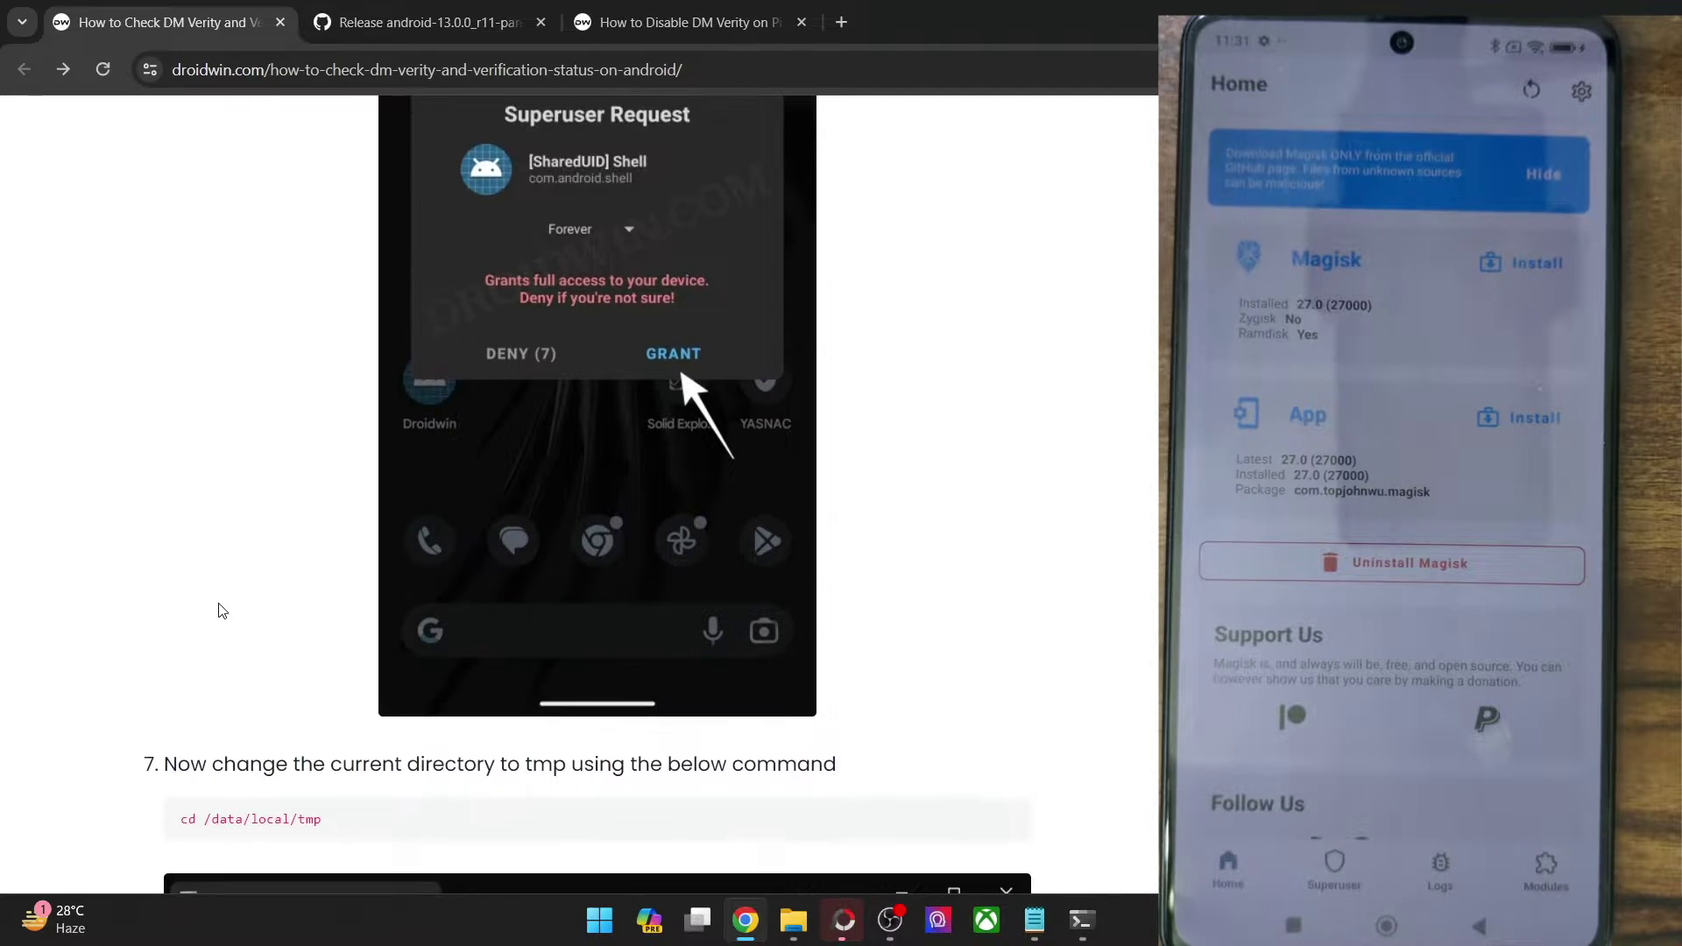
triple_click(261, 705)
key("ctrl+c")
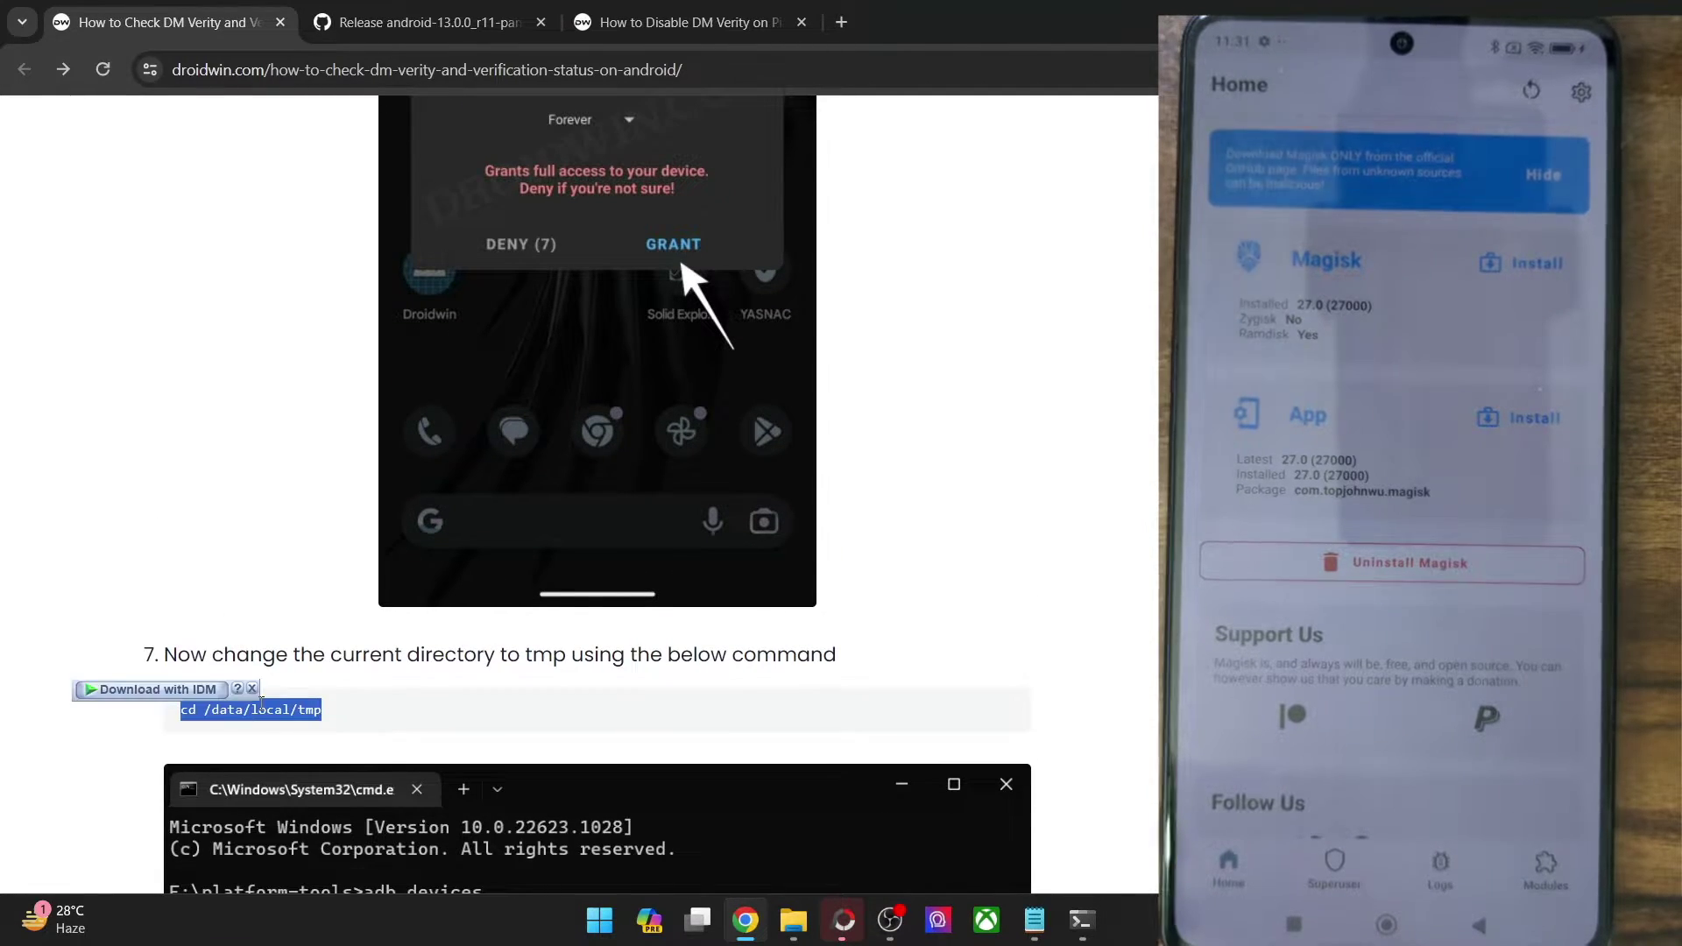
left_click(1082, 920)
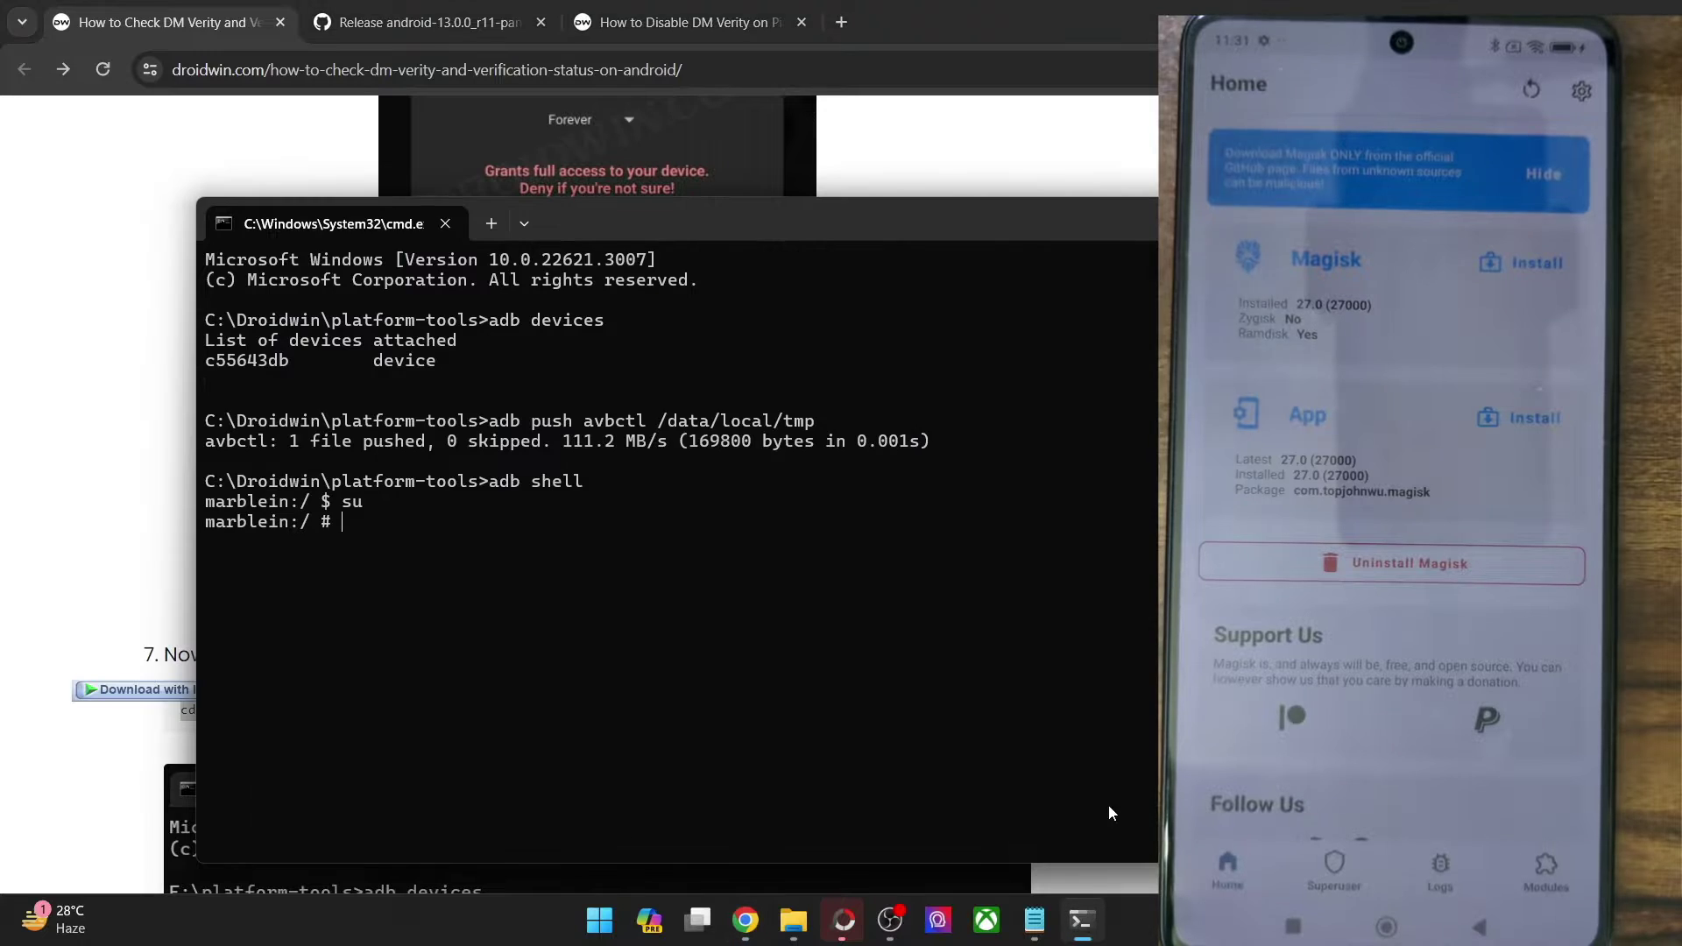
key("ctrl+v")
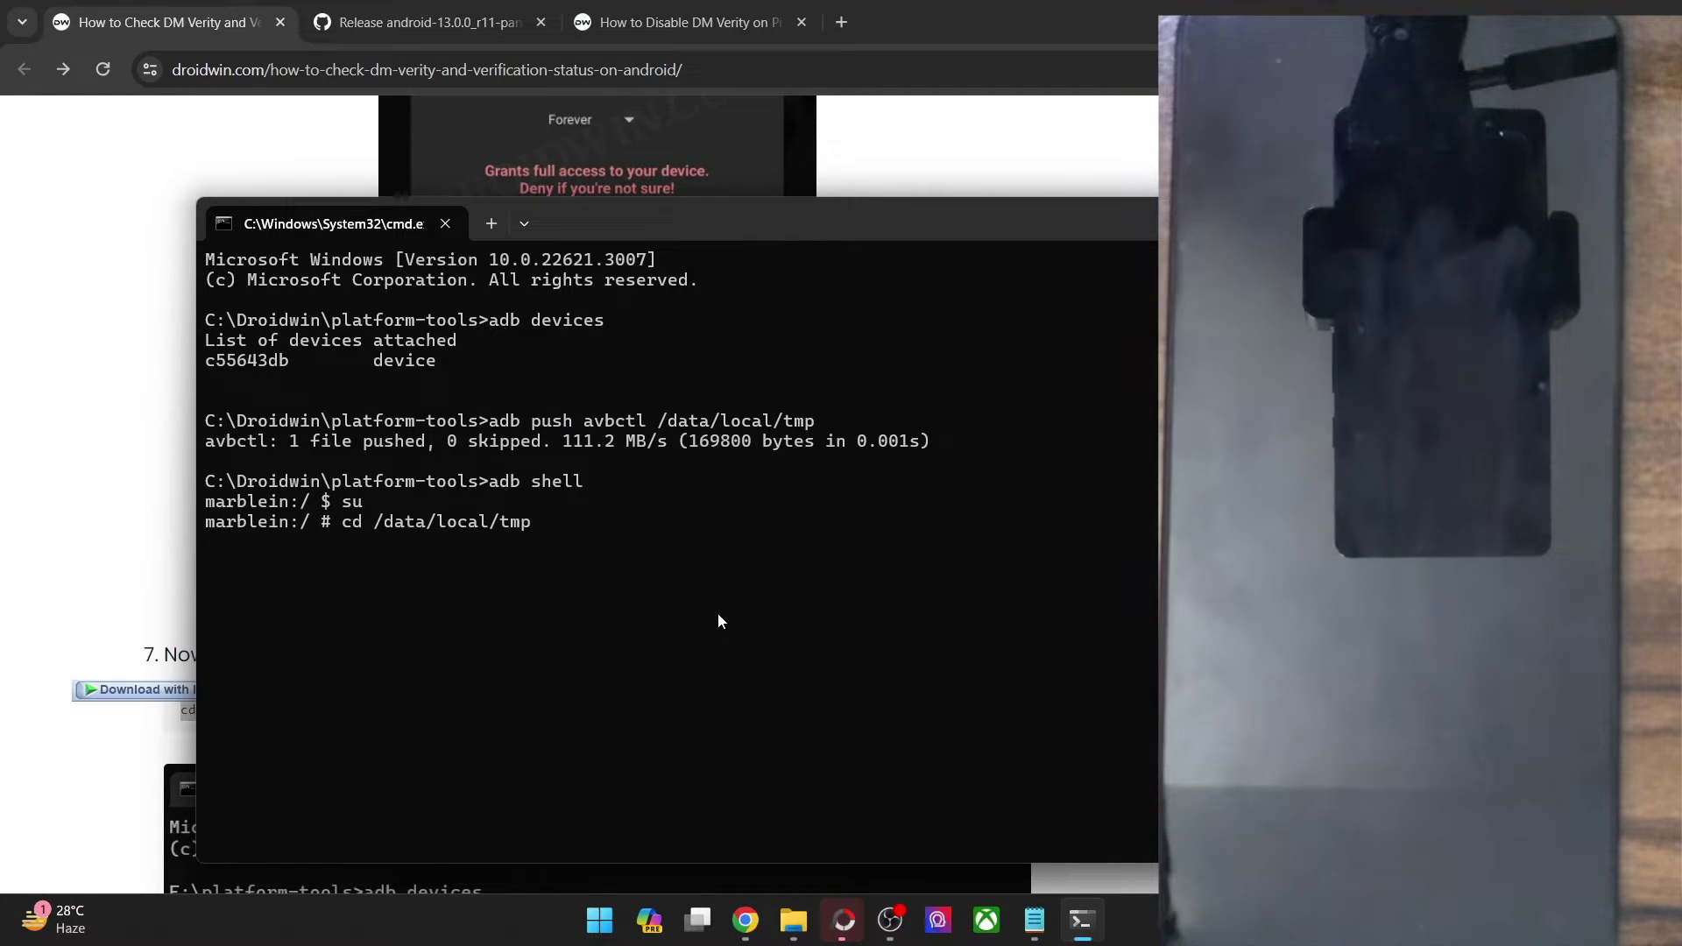
key("Return")
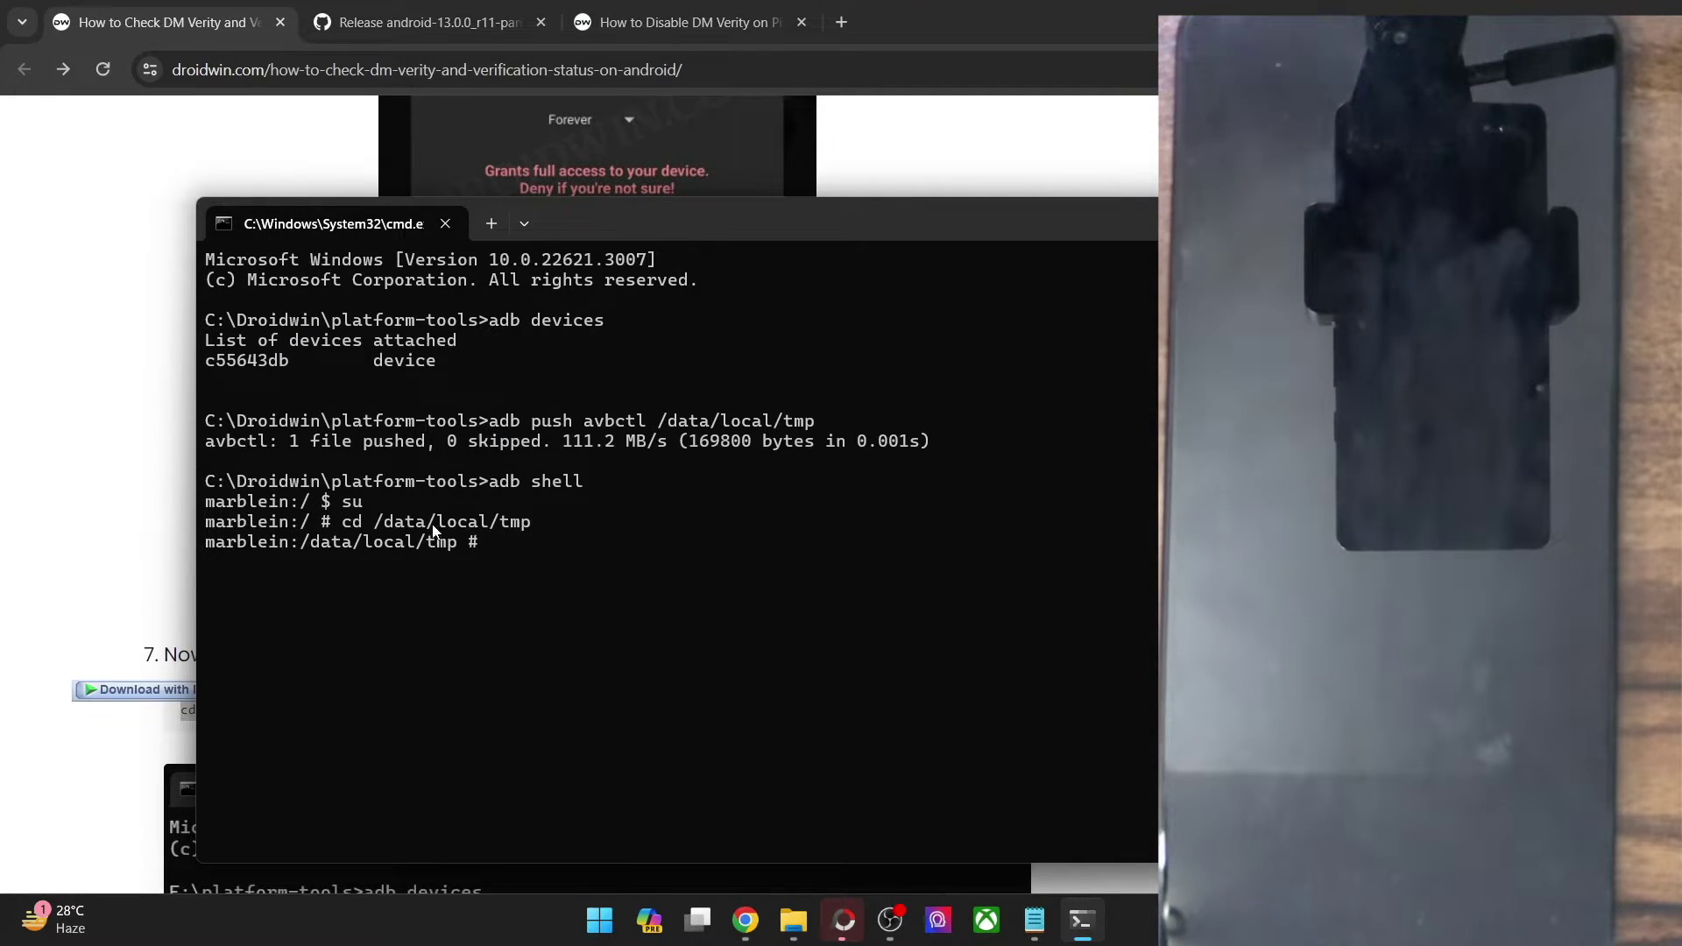
double_click(443, 544)
Copy the command chmod +x avbctl from step 8 of the guide and run it in the root shell
left_click(109, 599)
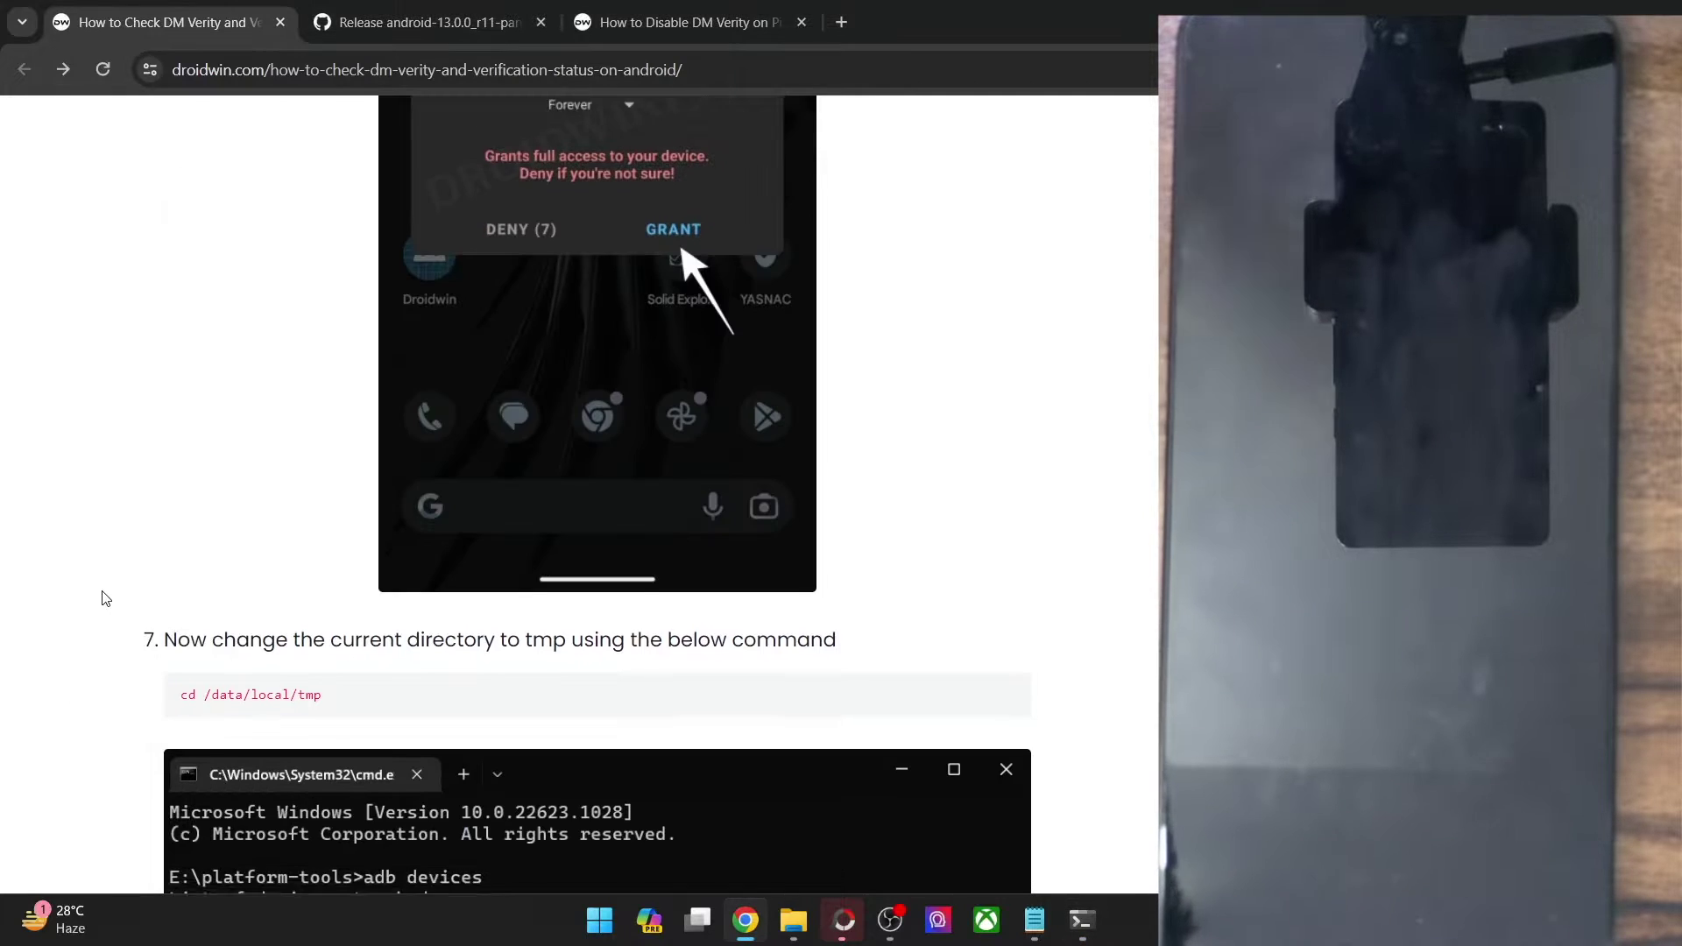
scroll(175, 613, "down", 8)
double_click(254, 649)
triple_click(254, 649)
key("ctrl+c")
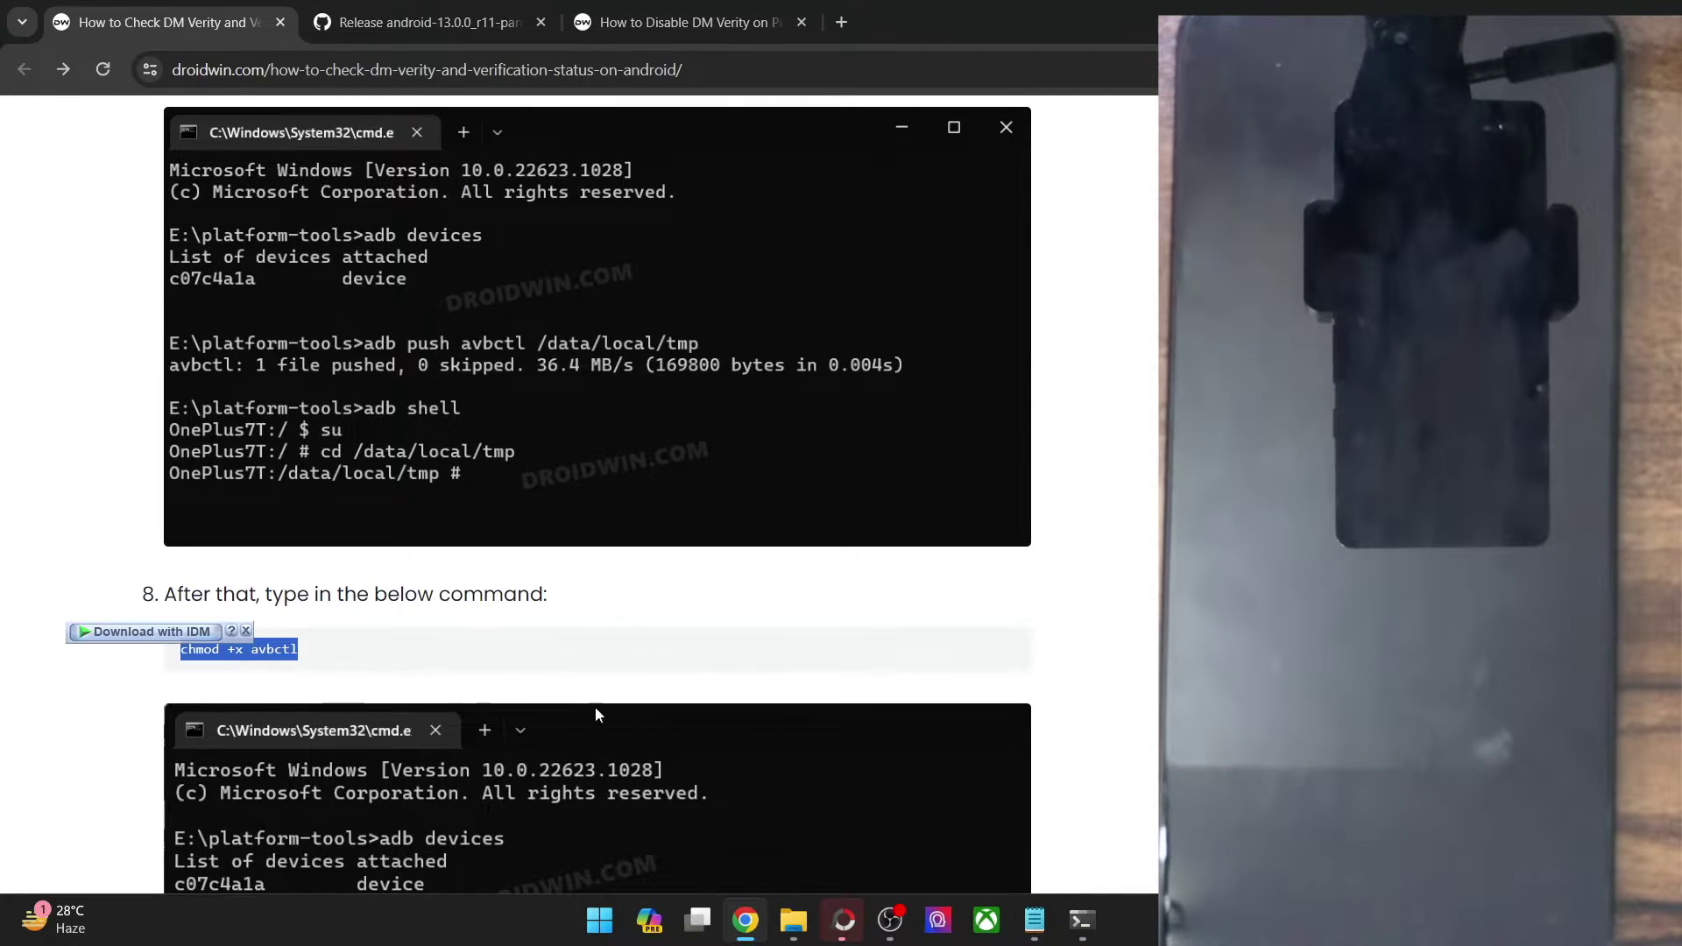
left_click(1083, 920)
right_click(797, 552)
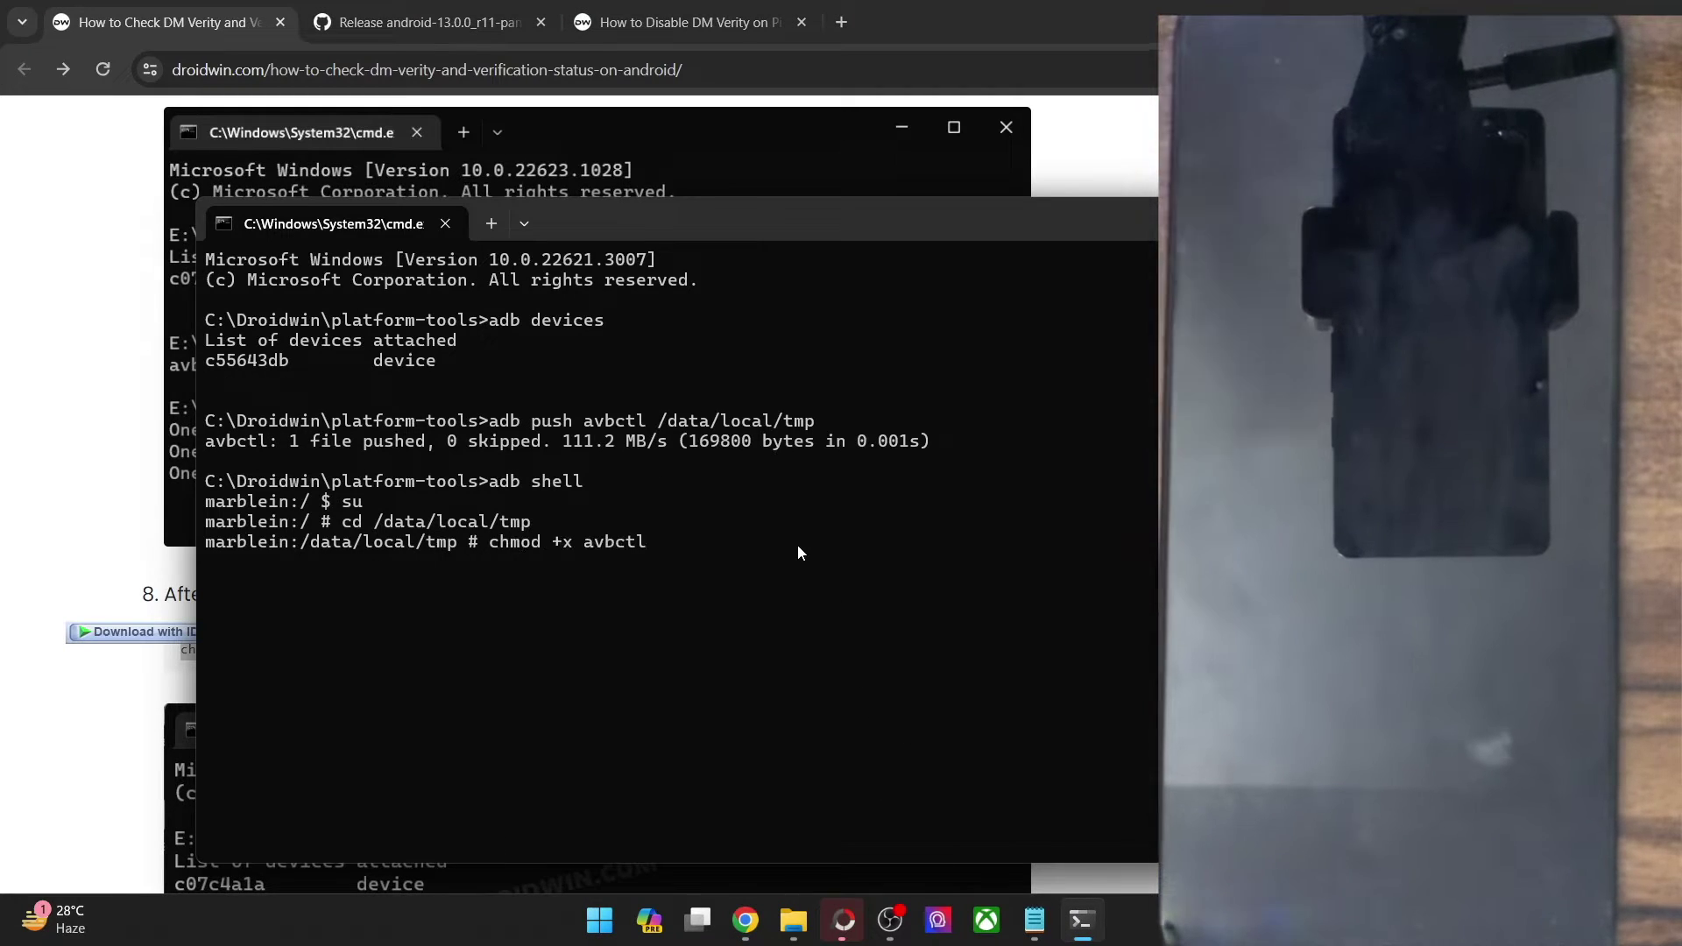
key("Return")
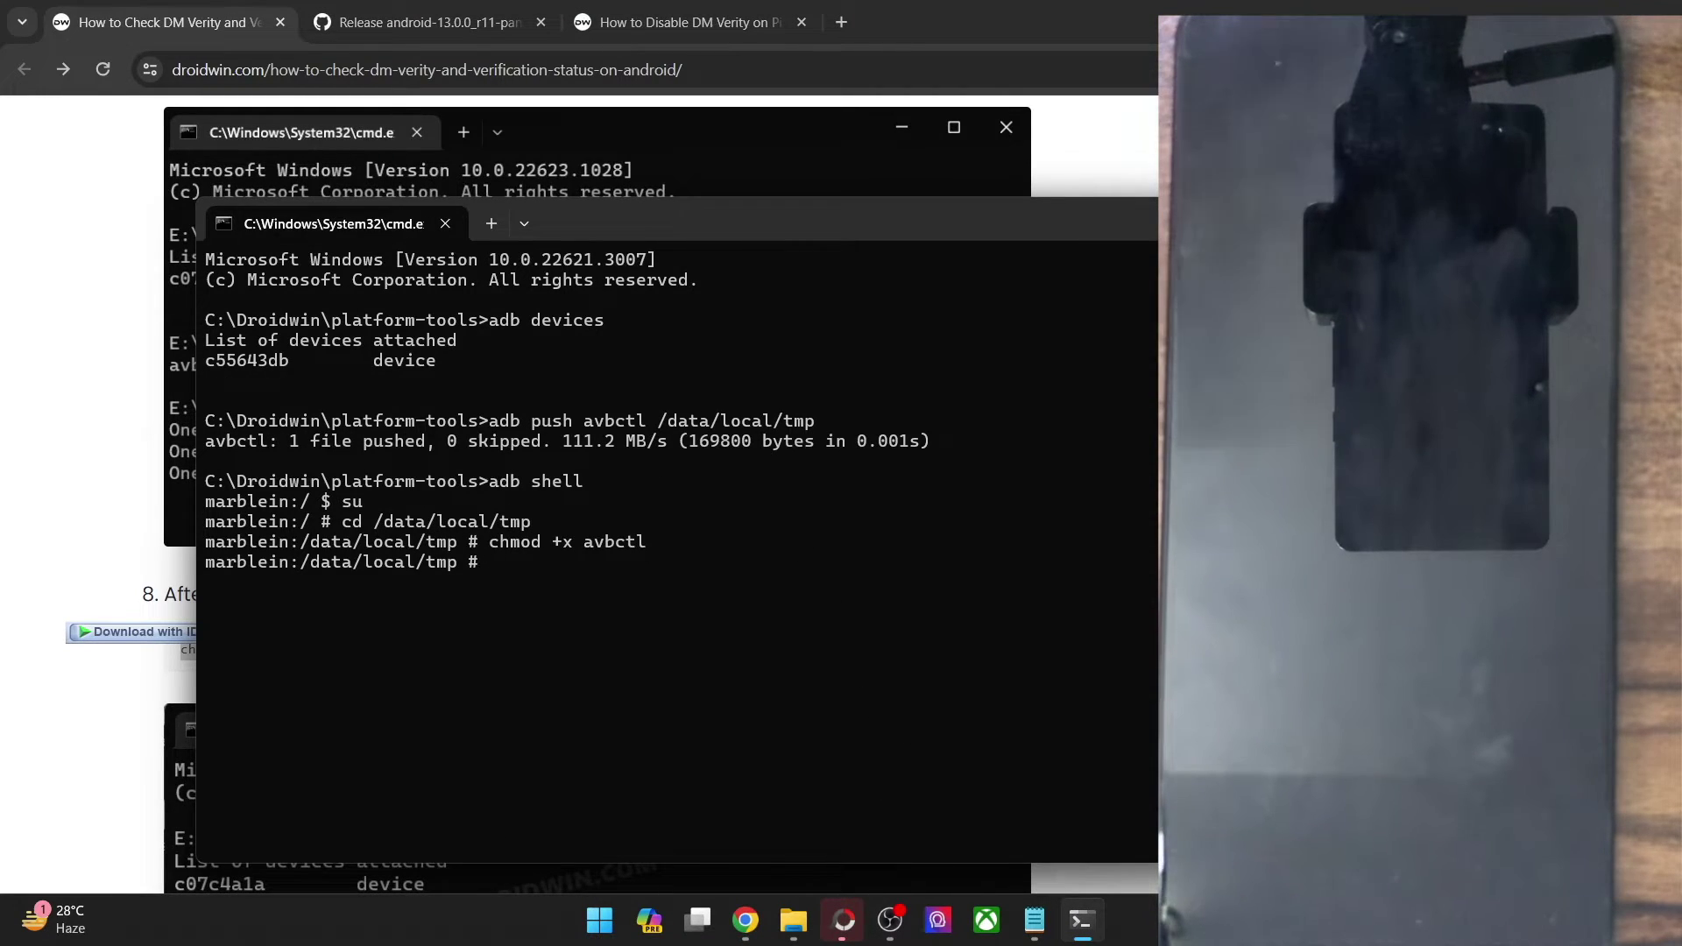
Copy ./avbctl get-verity from step 9 of the guide and run it in the root shell to query the verity status
left_click(68, 467)
scroll(69, 467, "down", 7)
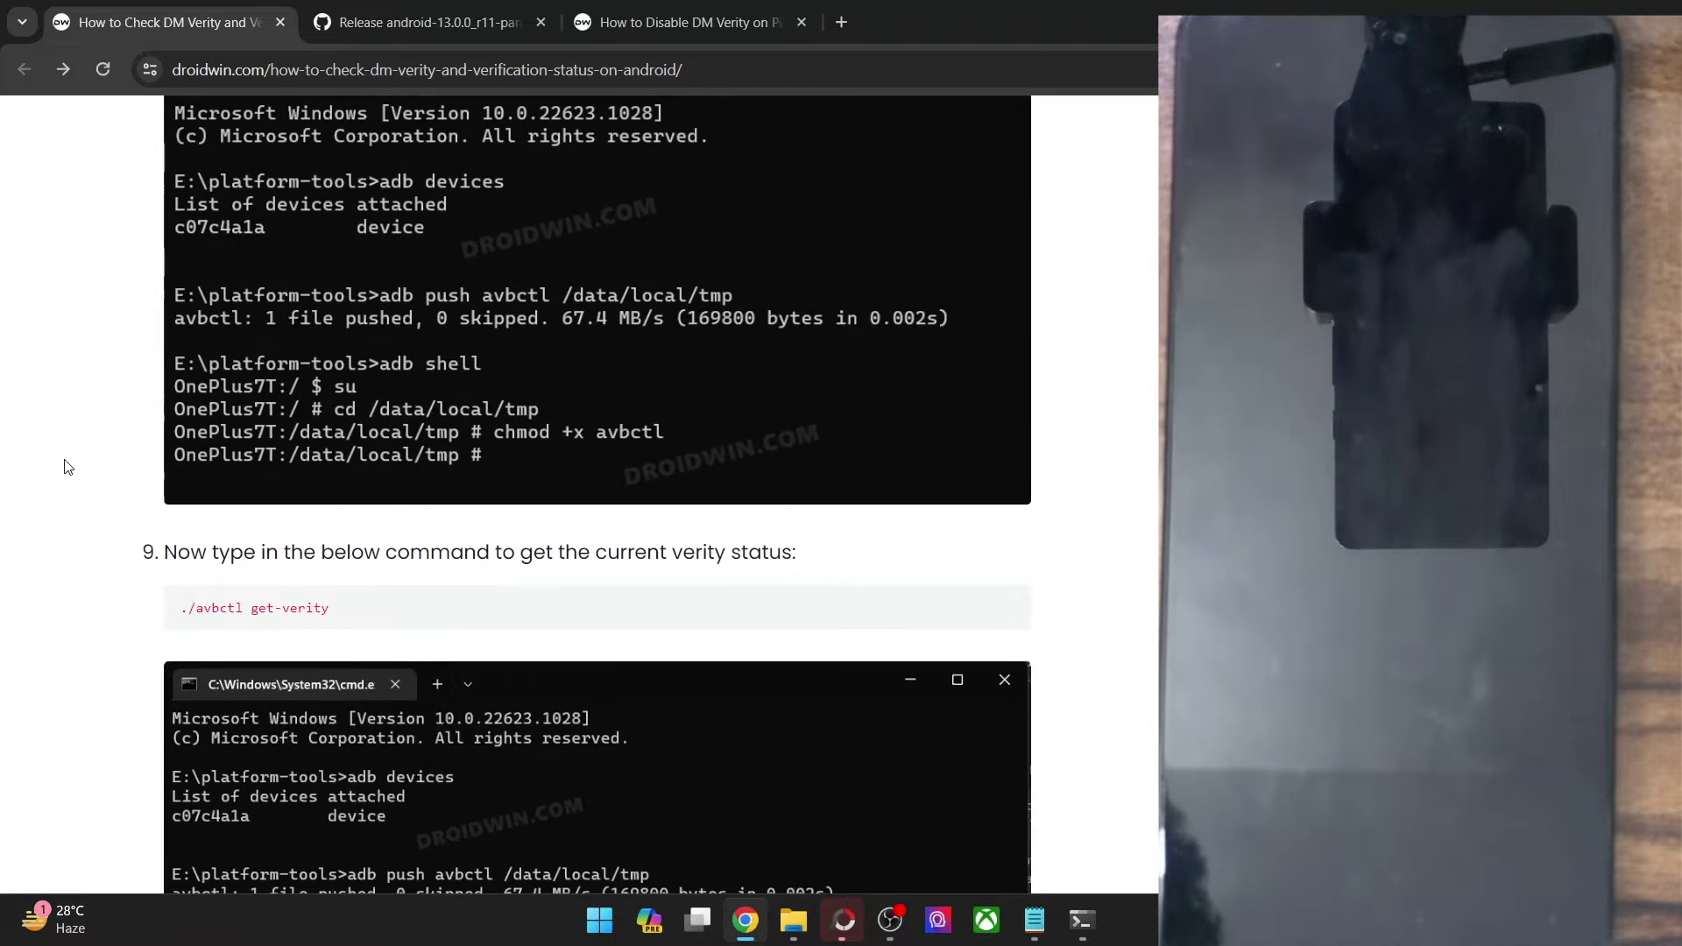
triple_click(257, 605)
key("ctrl+c")
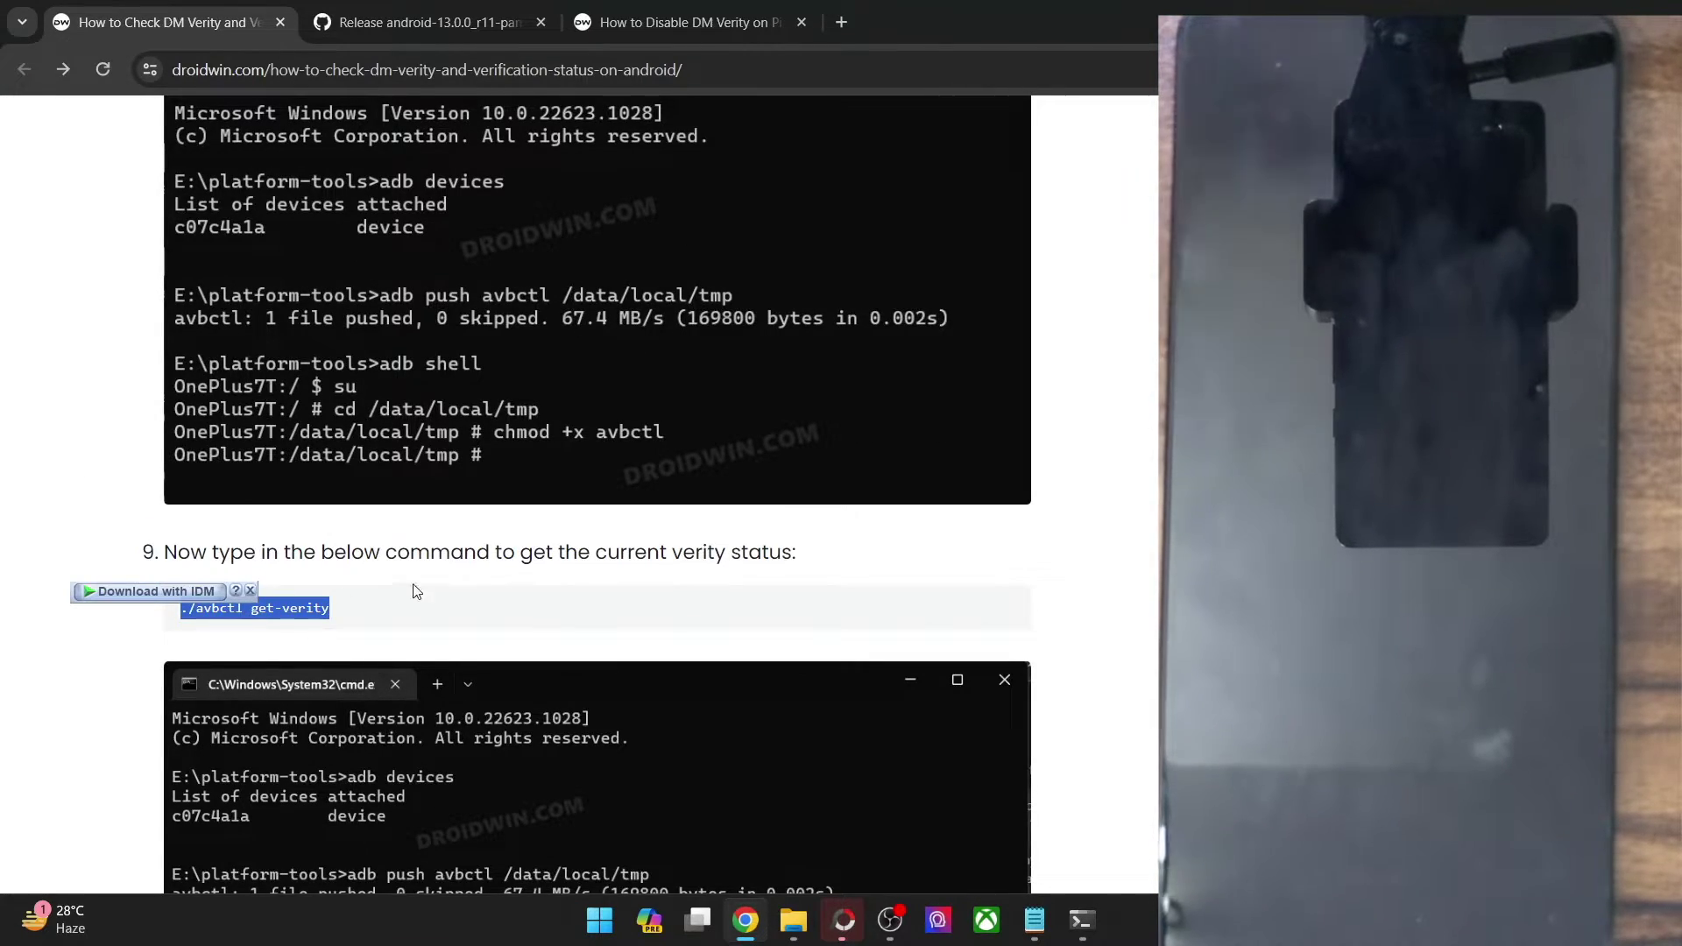
left_click(1082, 920)
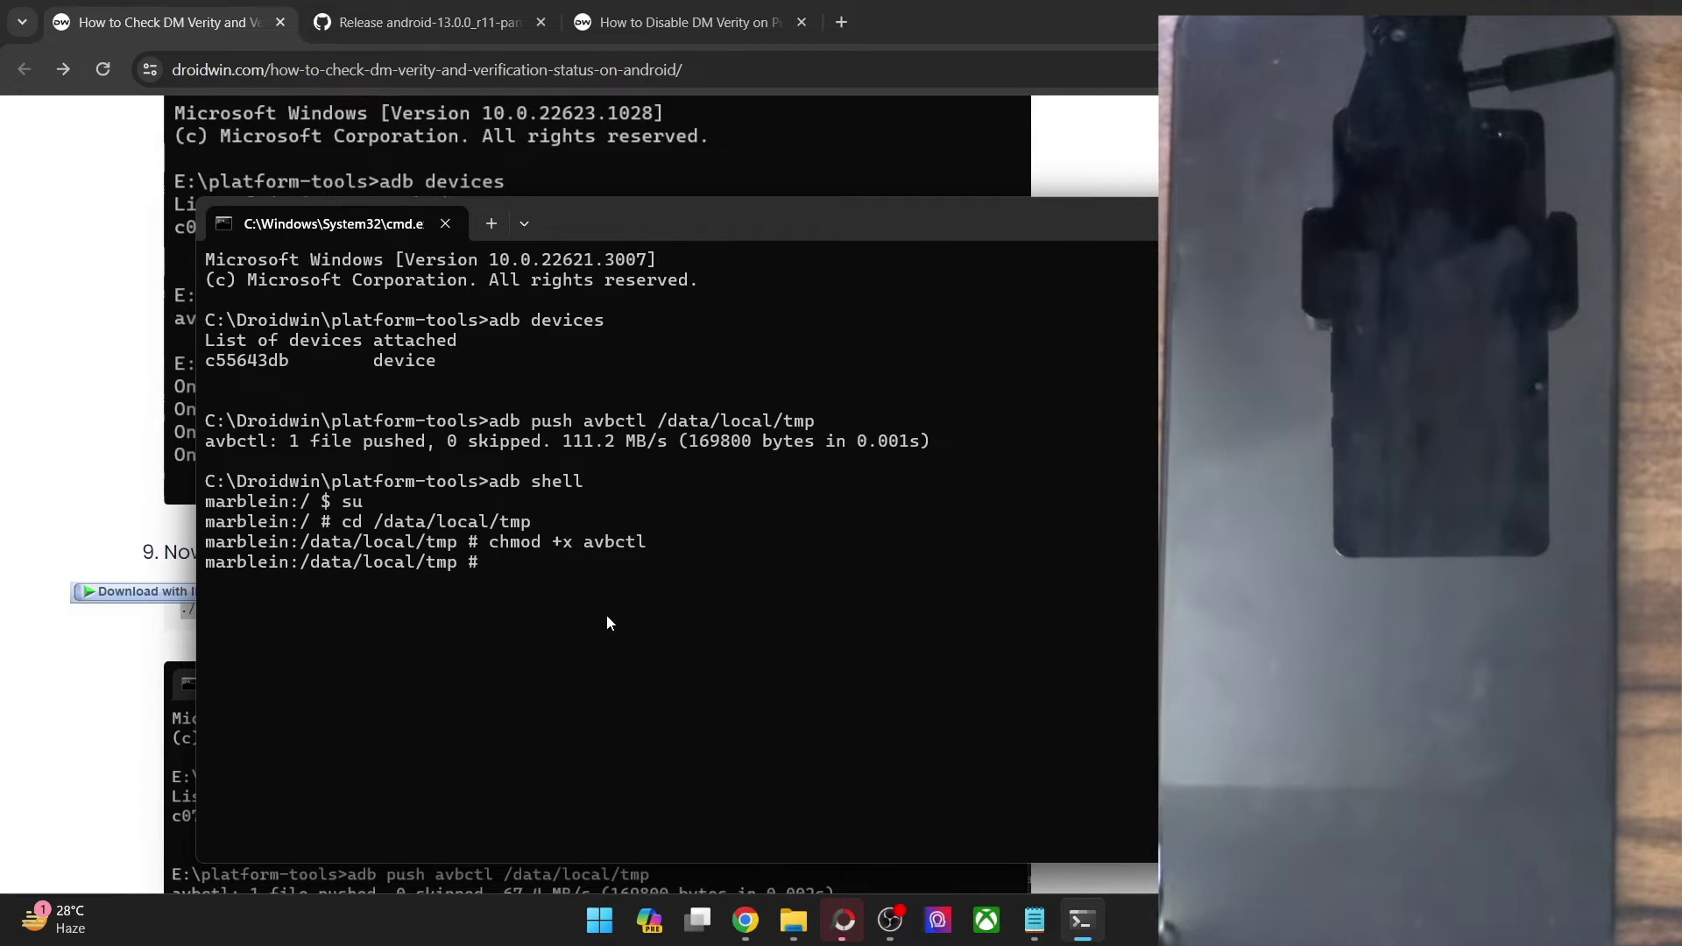
key("ctrl+v")
key("Return")
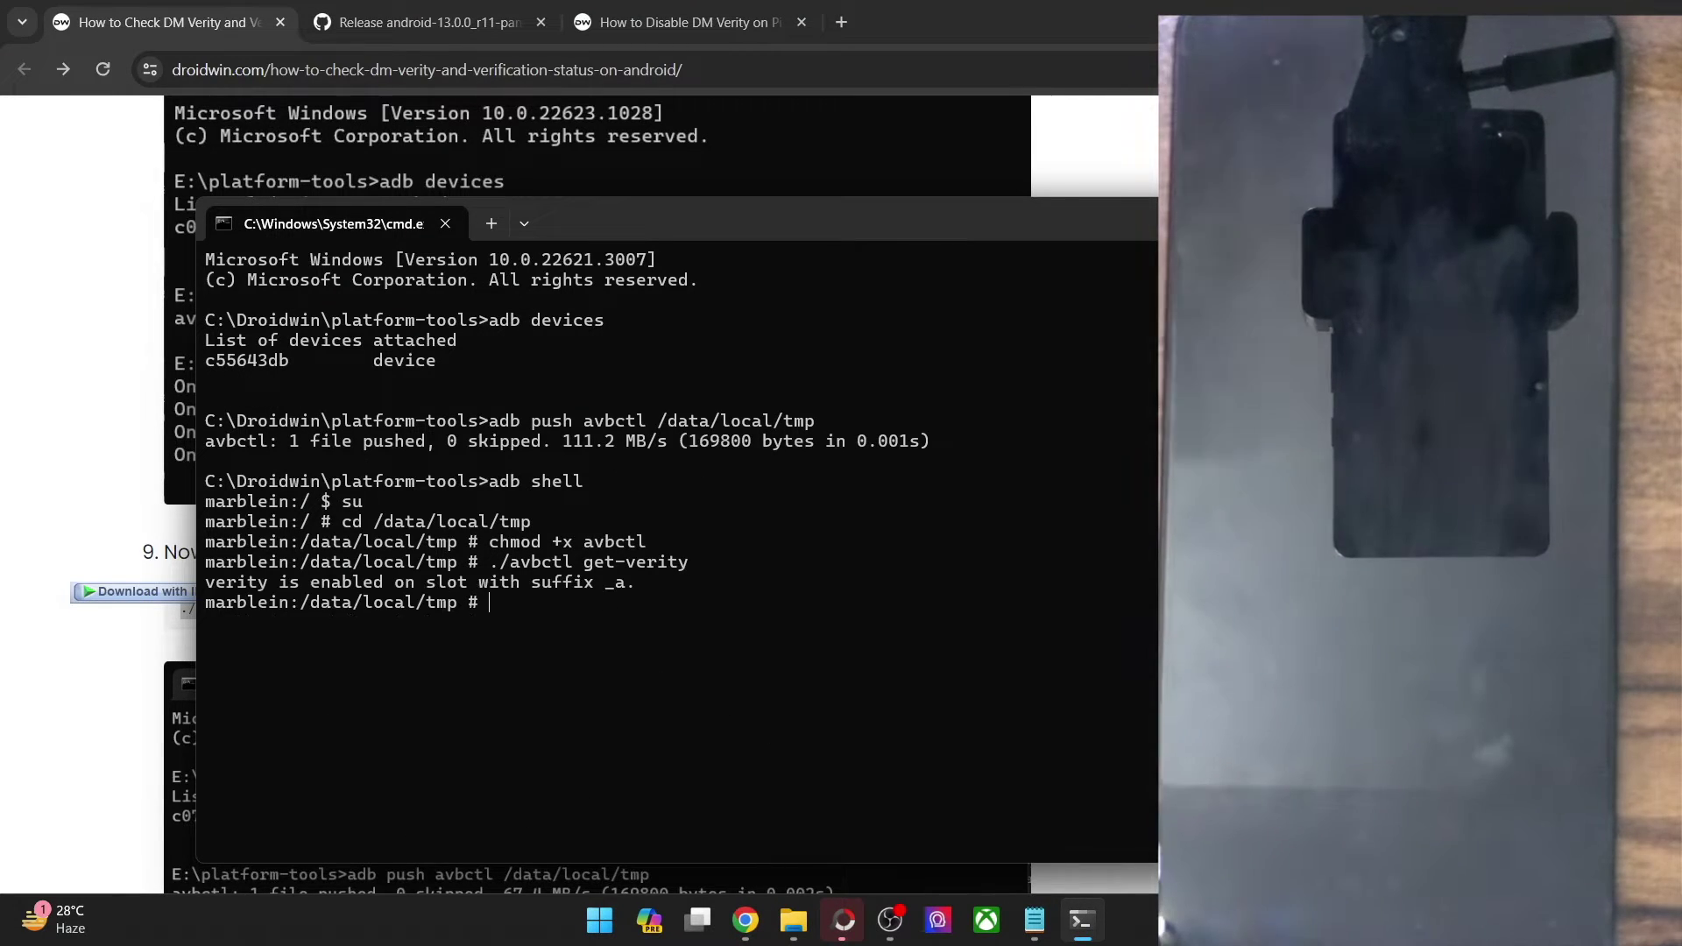
double_click(465, 580)
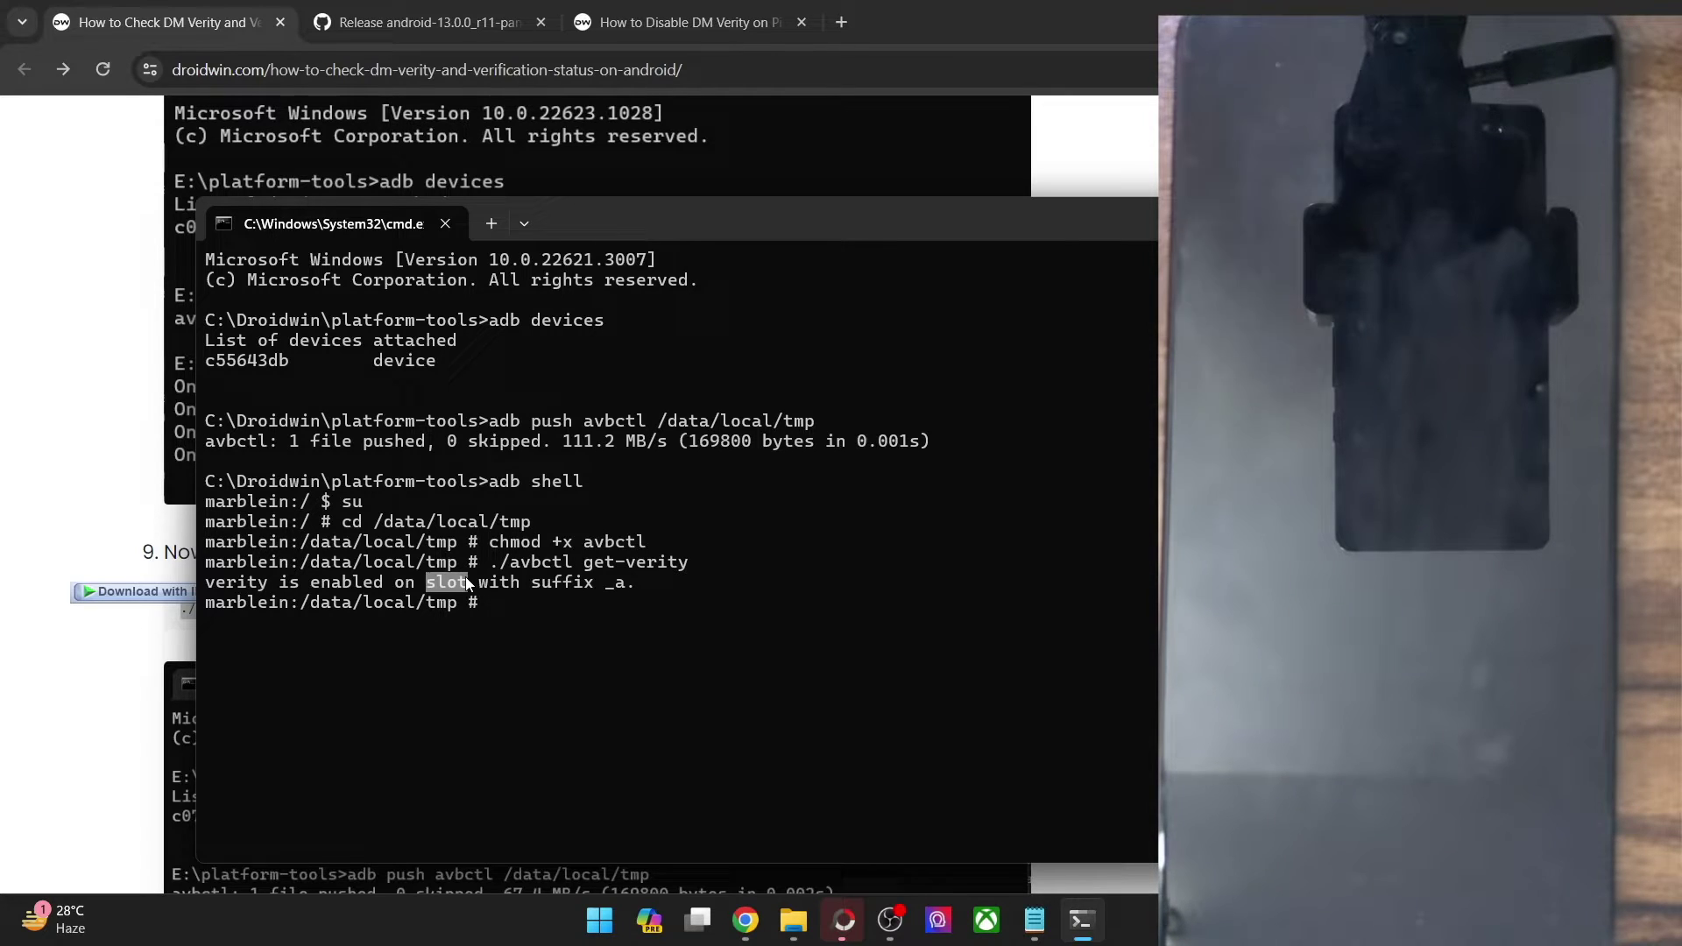
Copy ./avbctl get-verification from step 10 of the guide and run it in the root shell to query the verification status
left_click(146, 489)
scroll(145, 489, "down", 5)
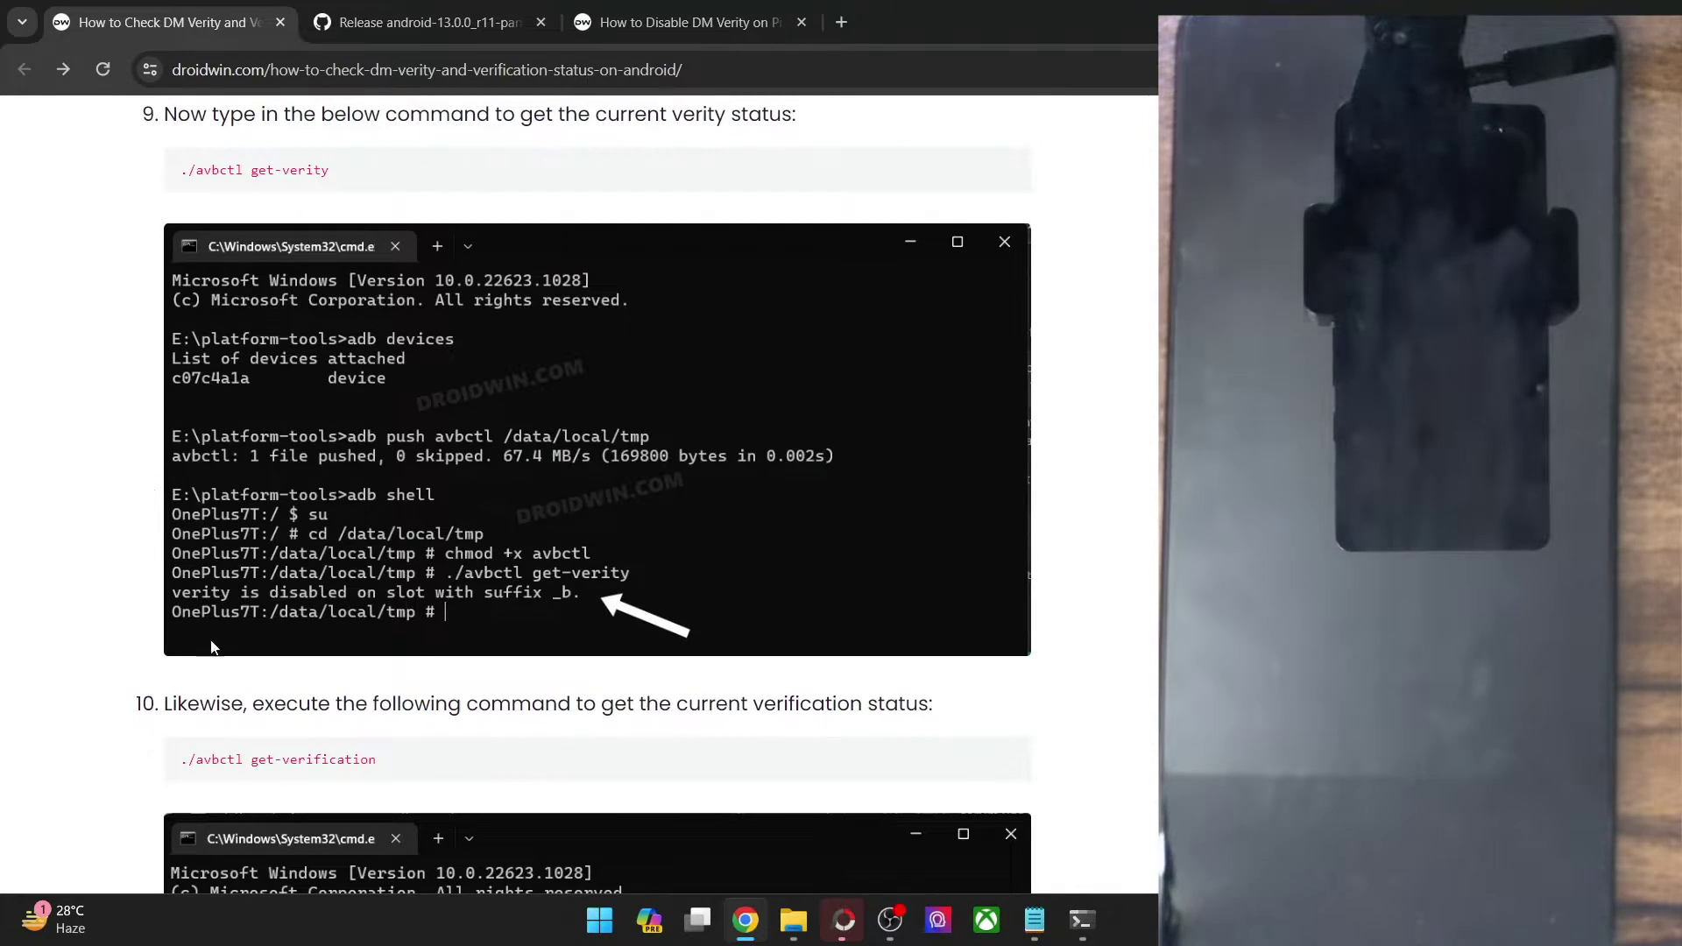
triple_click(314, 762)
key("ctrl+c")
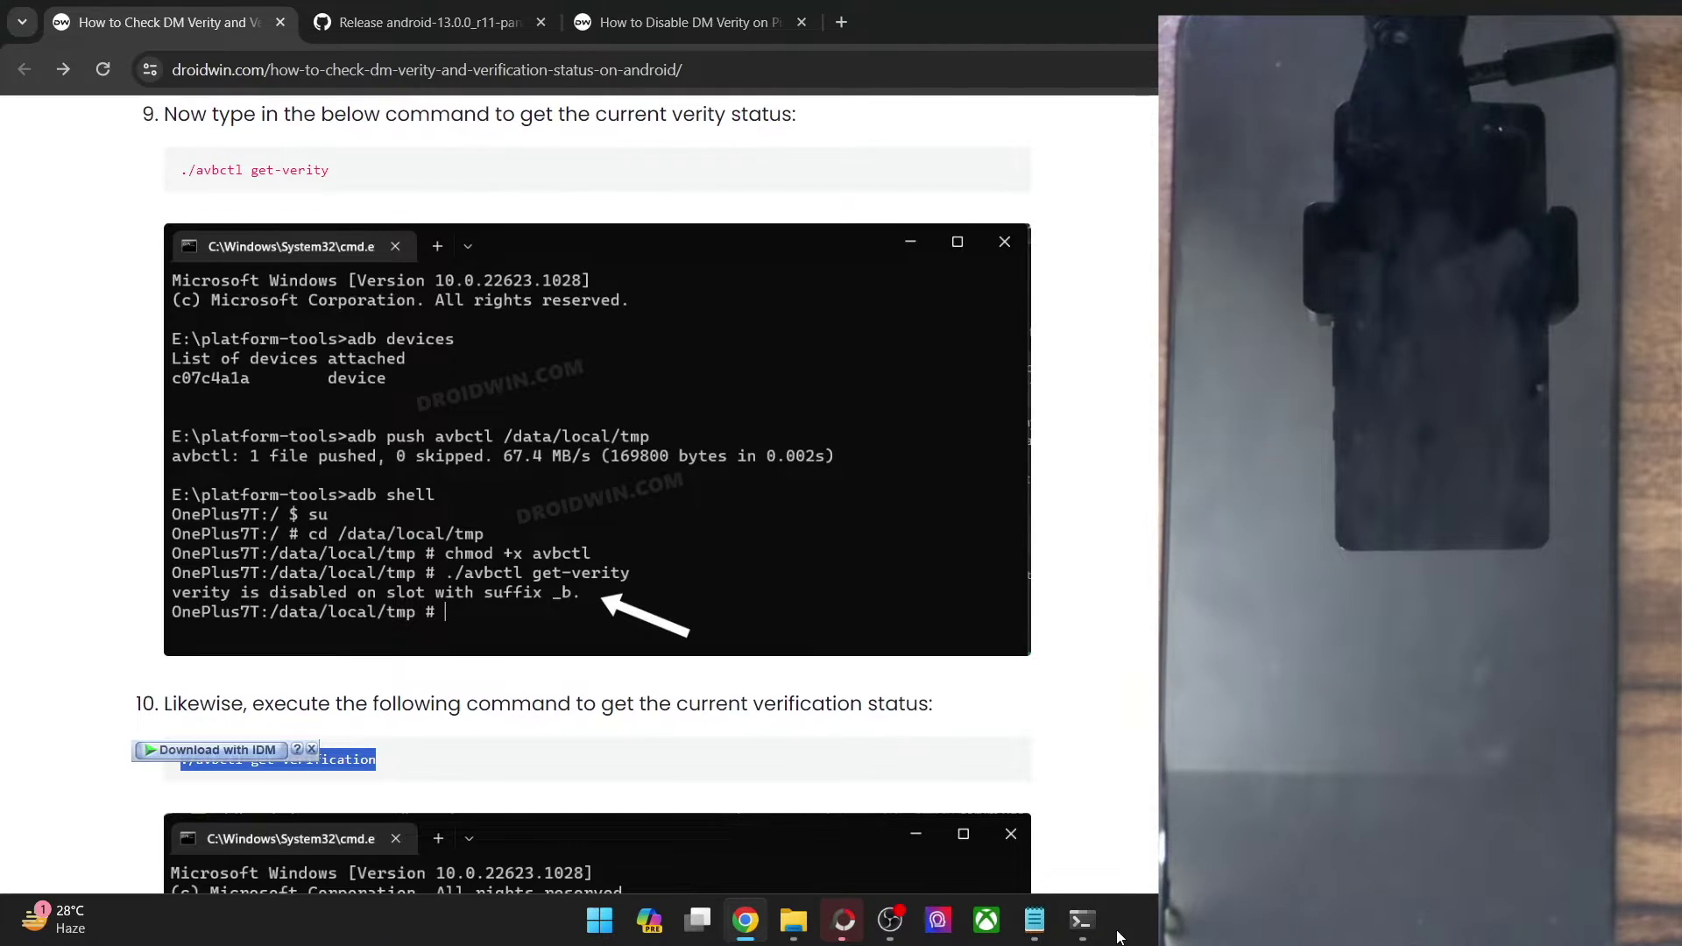
left_click(1083, 920)
right_click(822, 750)
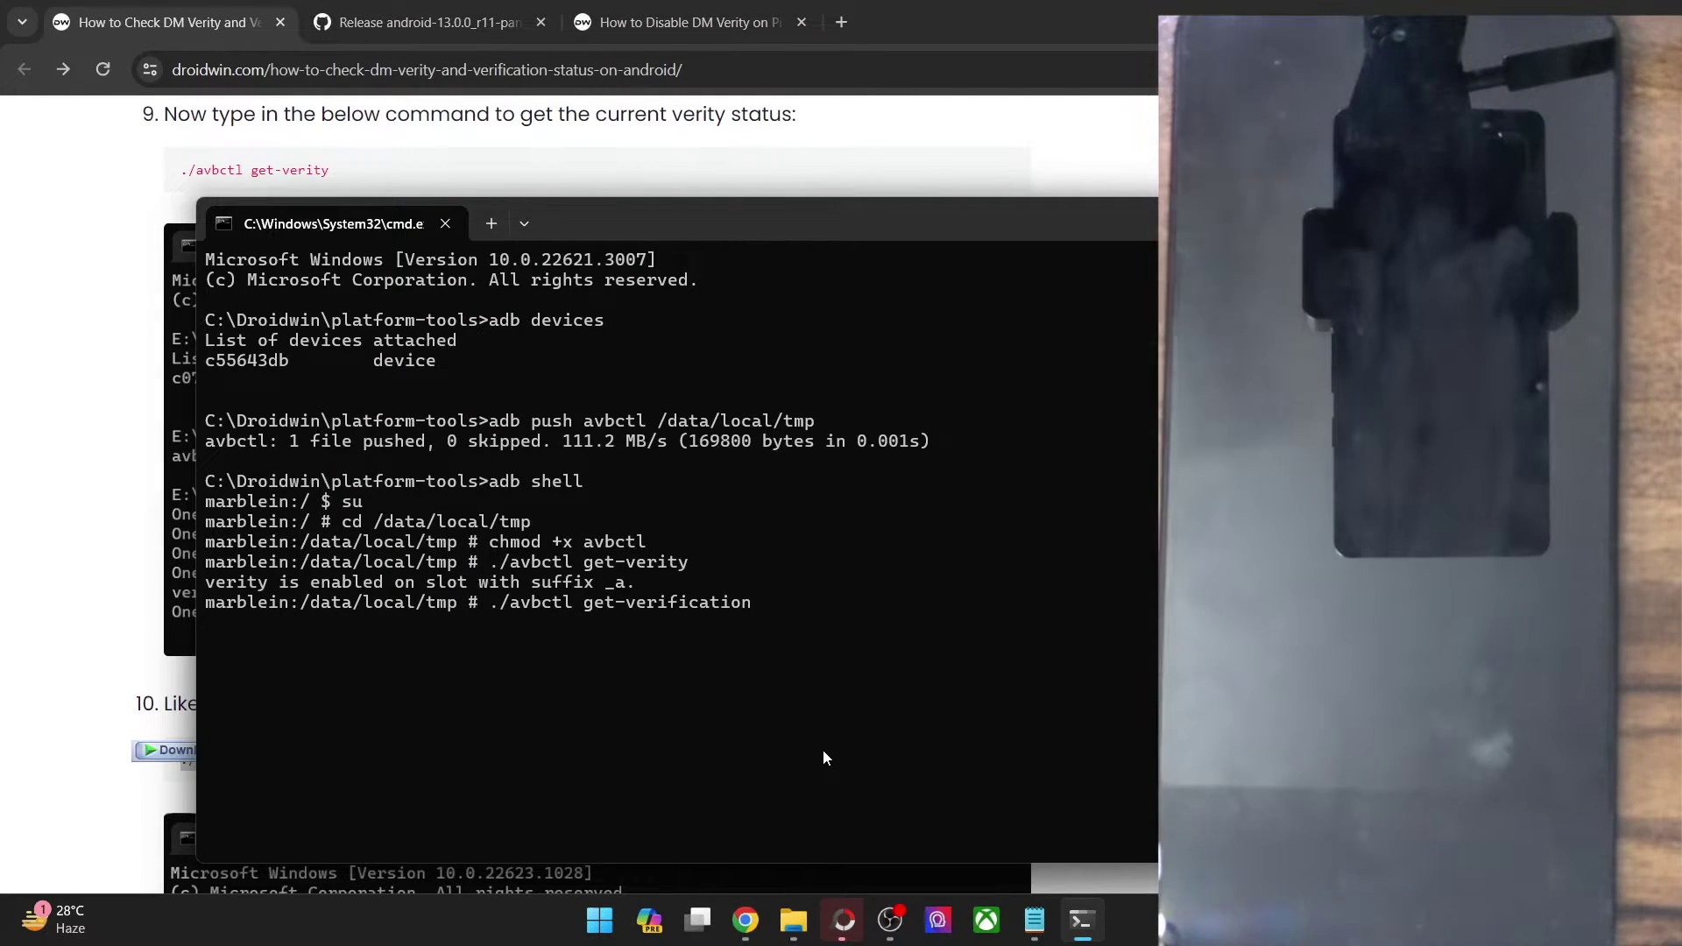
key("Return")
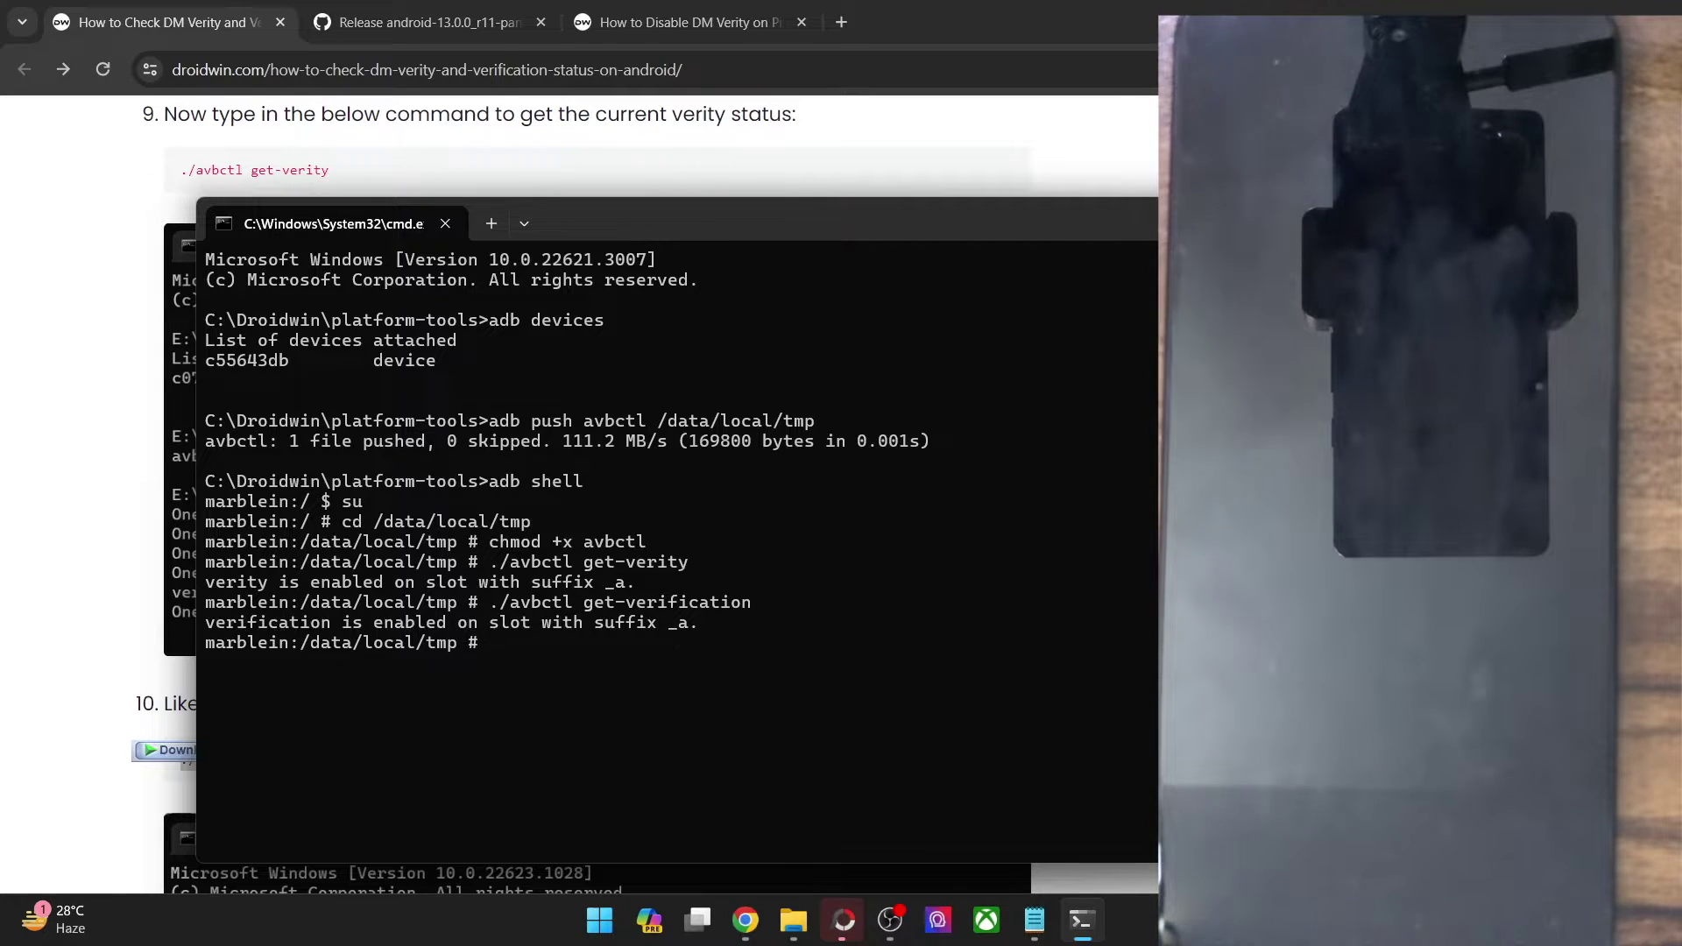
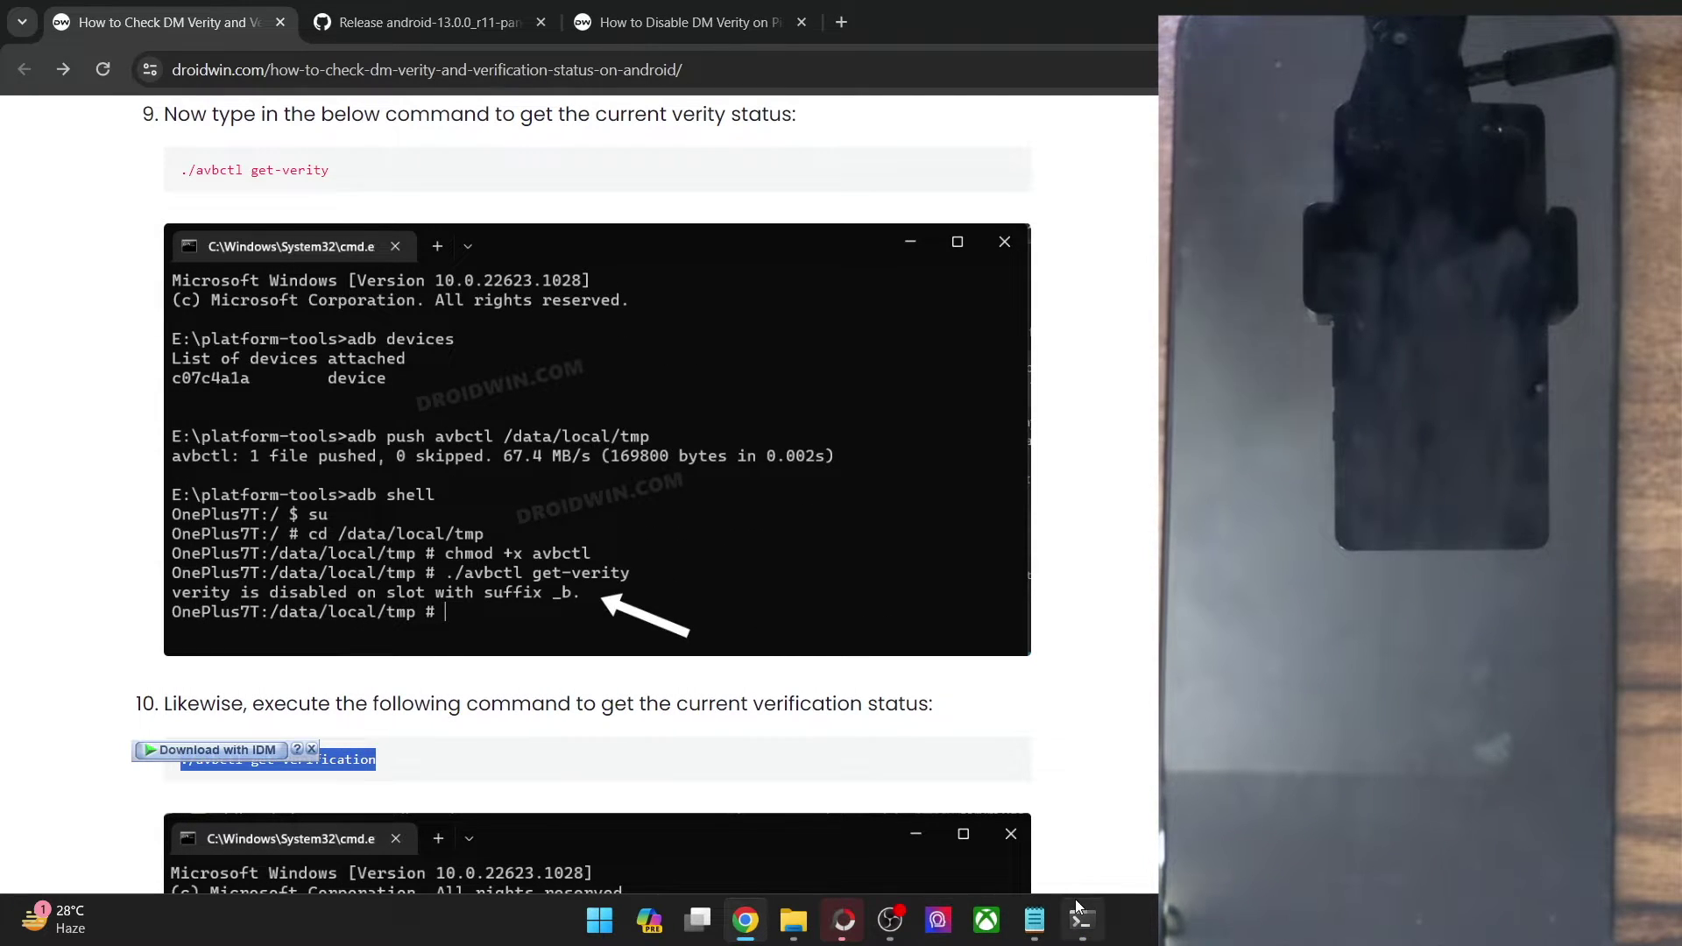
Switch to the guide on disabling DM Verity on Pixel 7 Pro and review its bootloader unlocking and vbmeta.img extraction steps
key("alt+Tab")
key("super+Down")
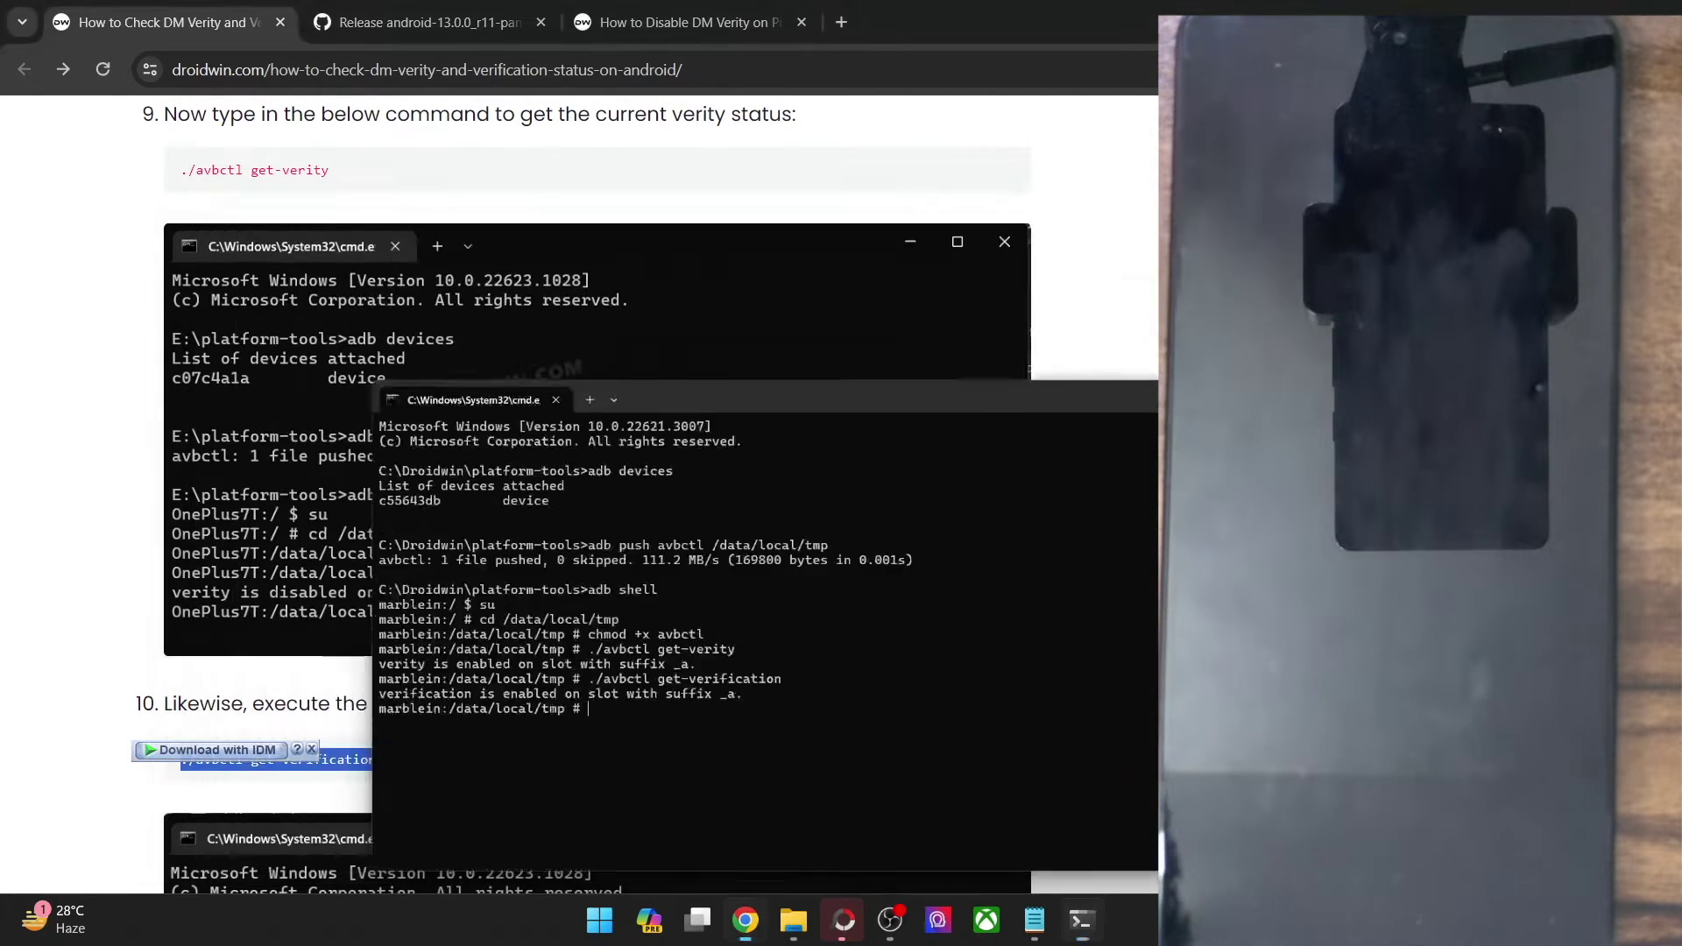
left_click(602, 4)
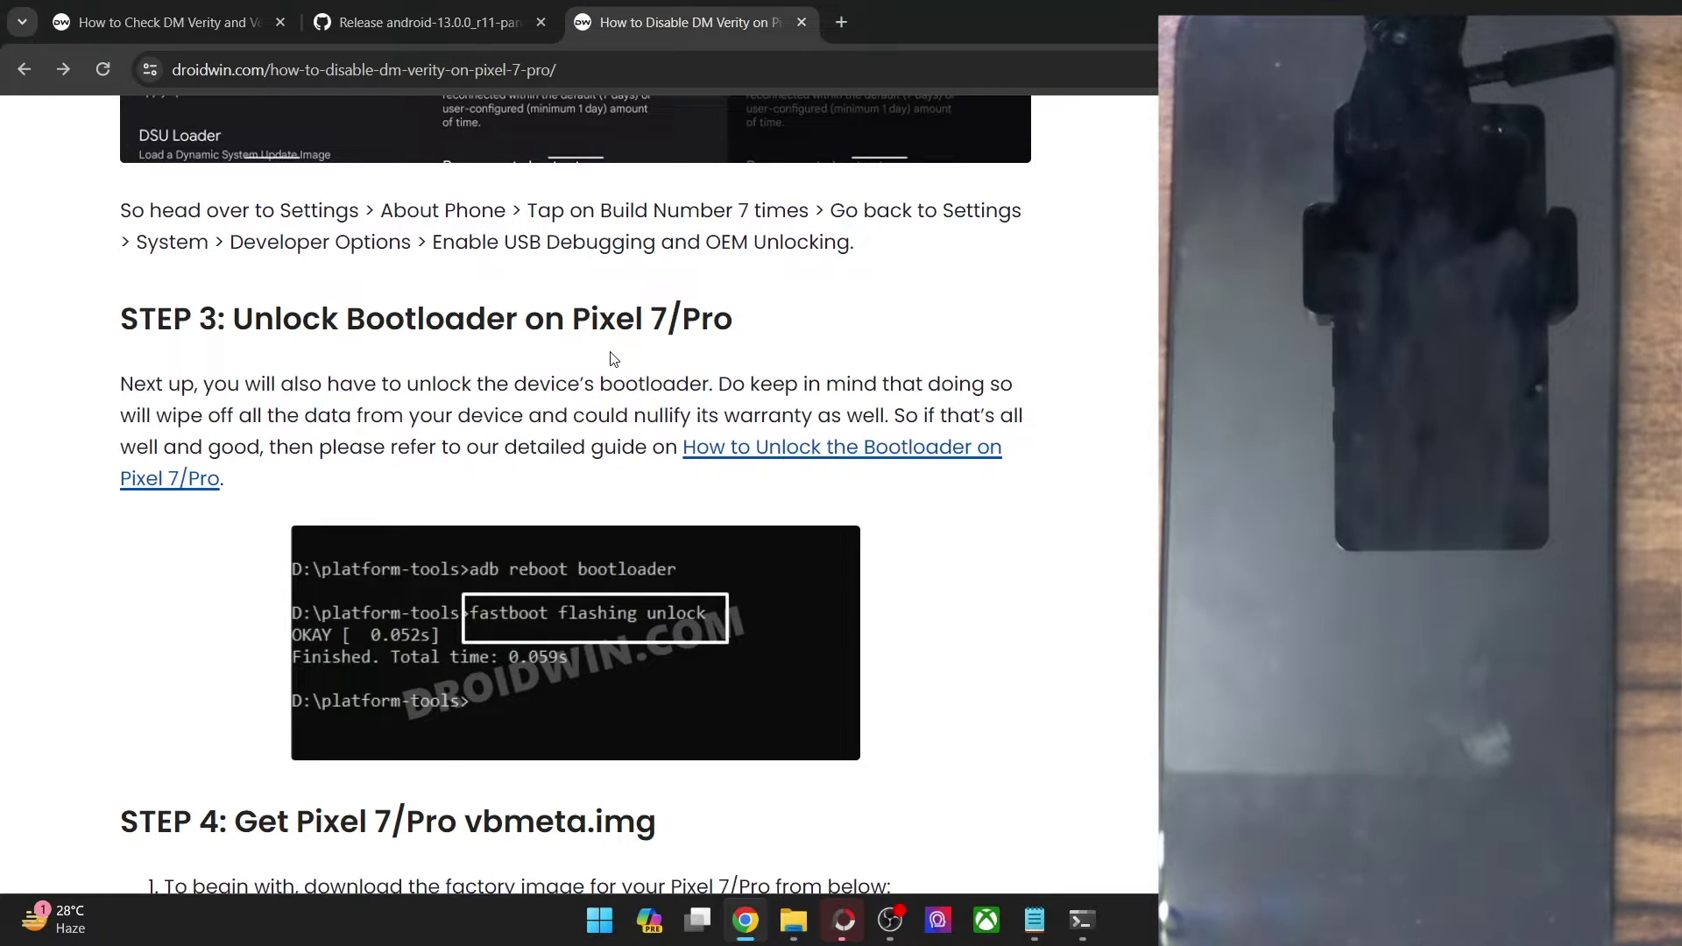
scroll(613, 359, "down", 3)
scroll(568, 340, "up", 3)
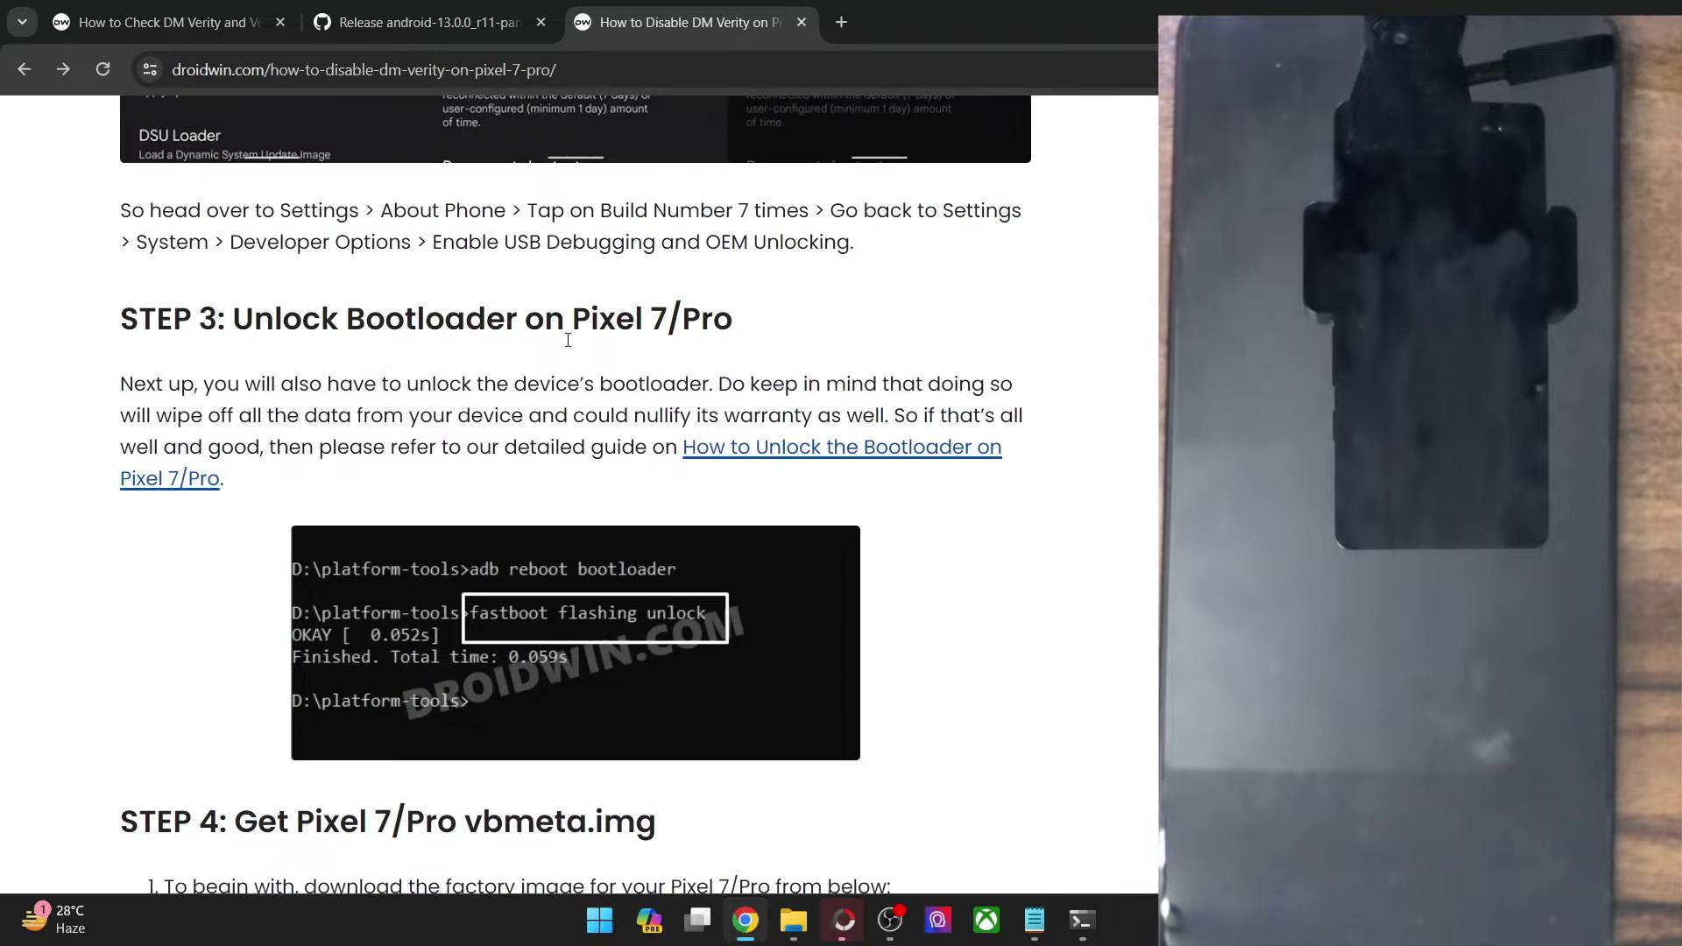
triple_click(402, 302)
left_click(405, 307)
scroll(407, 316, "down", 8)
scroll(408, 316, "down", 7)
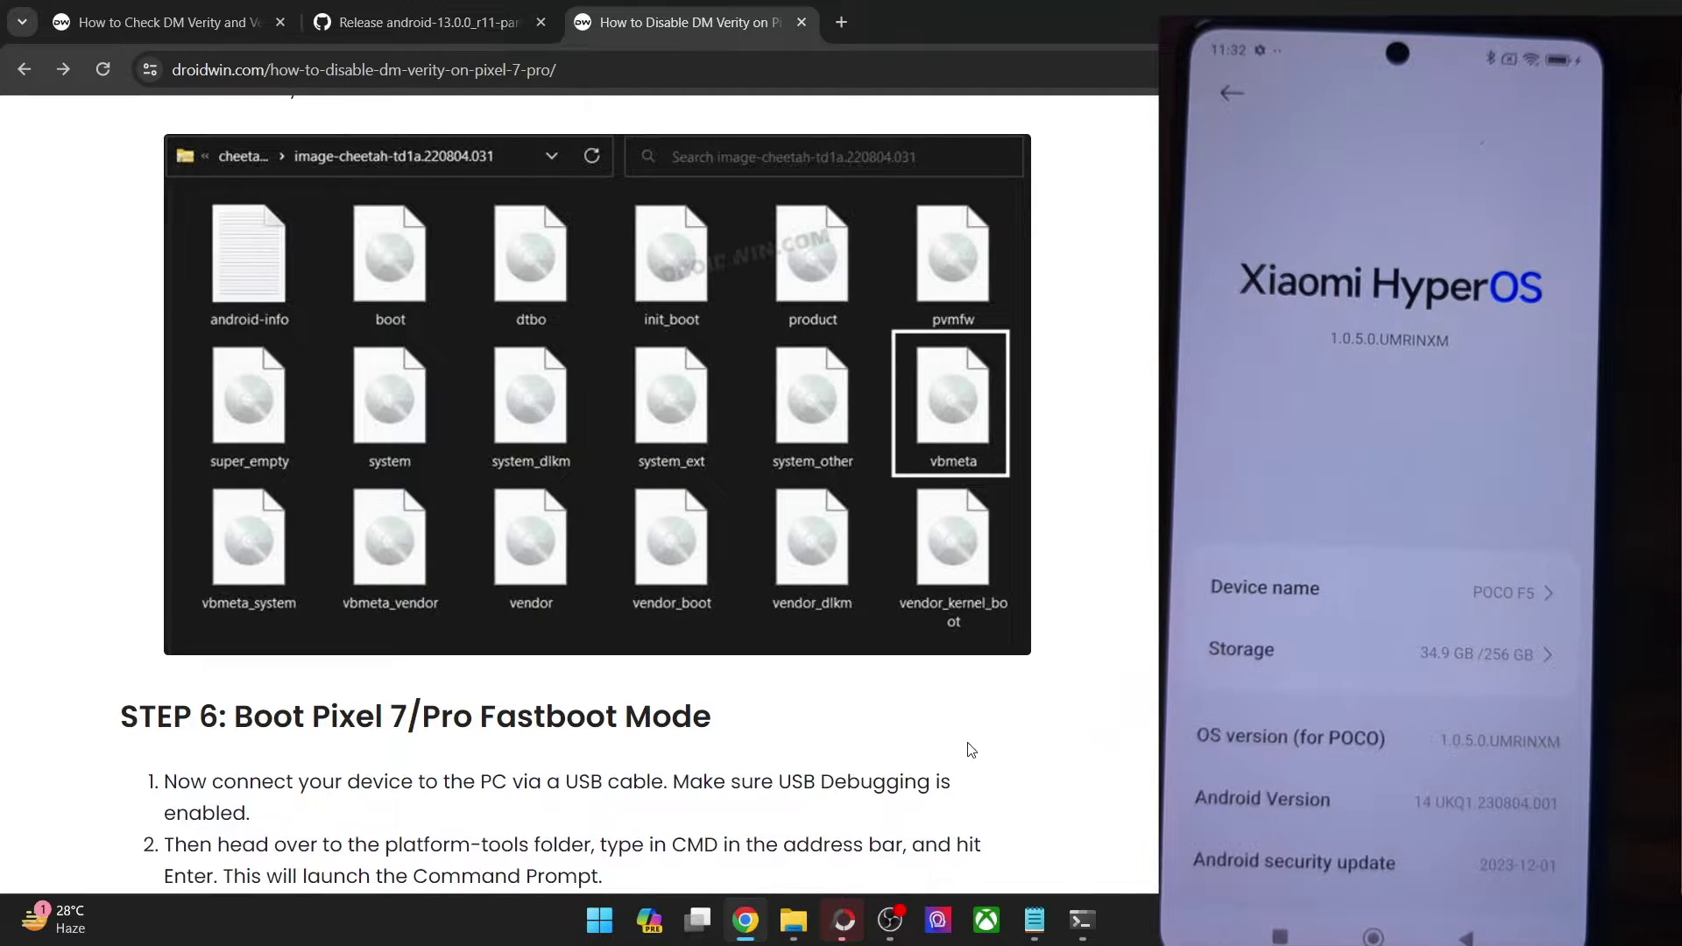
Copy vbmeta.img from the stock firmware's images folder into the platform-tools folder, replacing the existing file
left_click(795, 903)
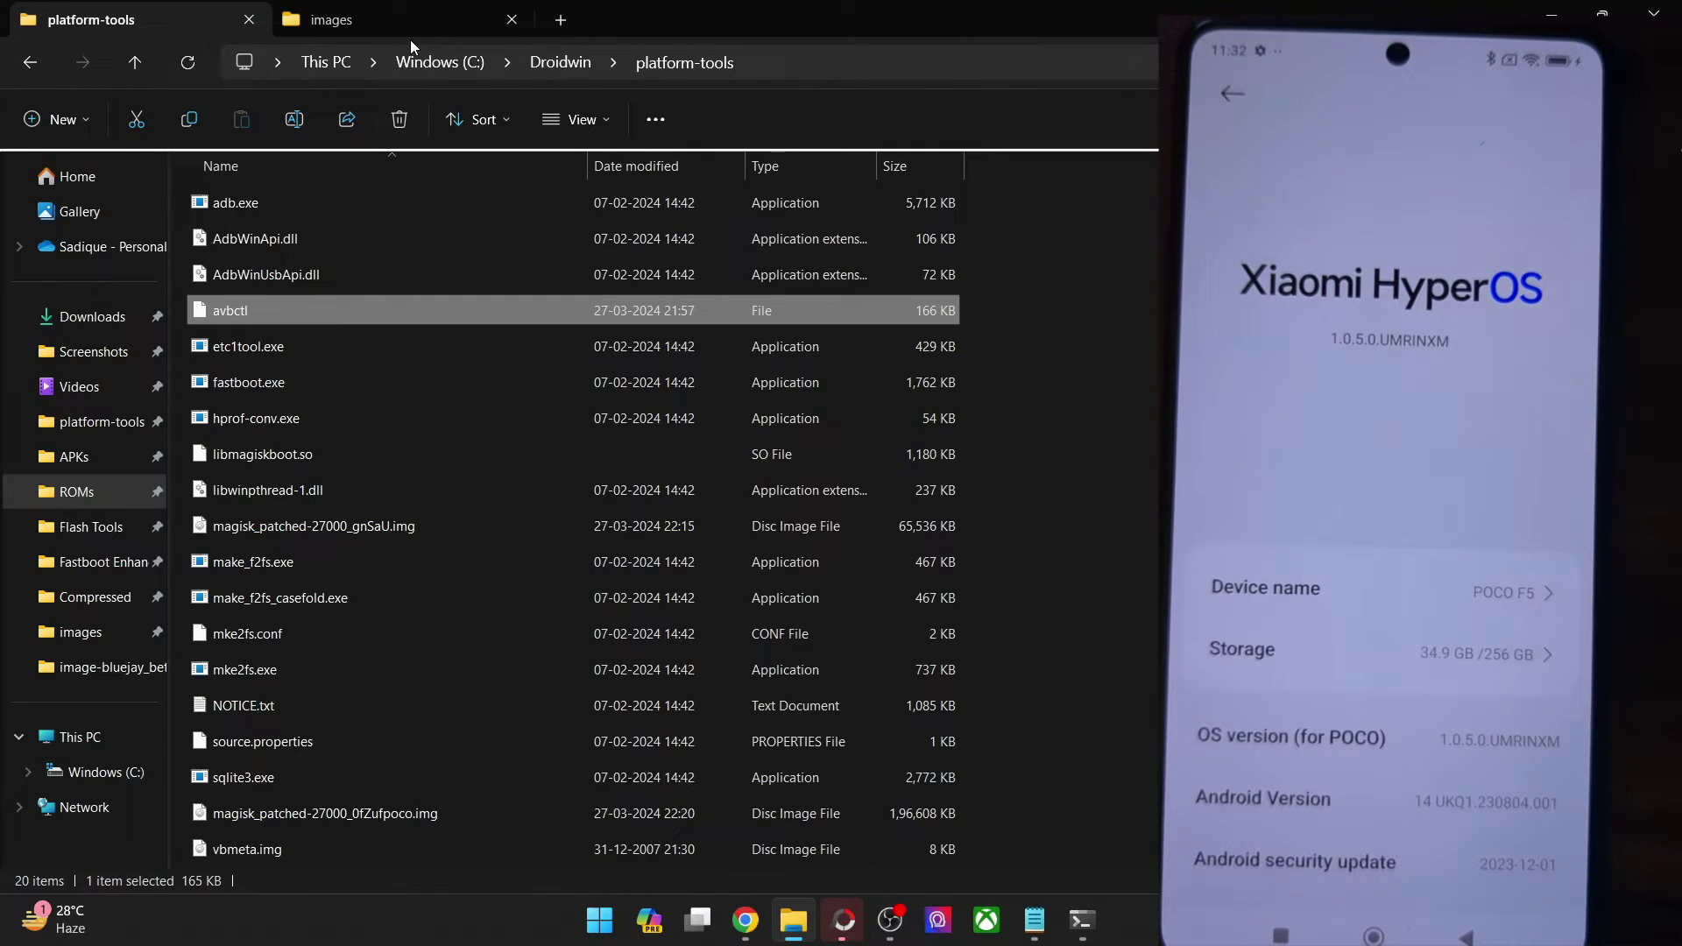
left_click(412, 25)
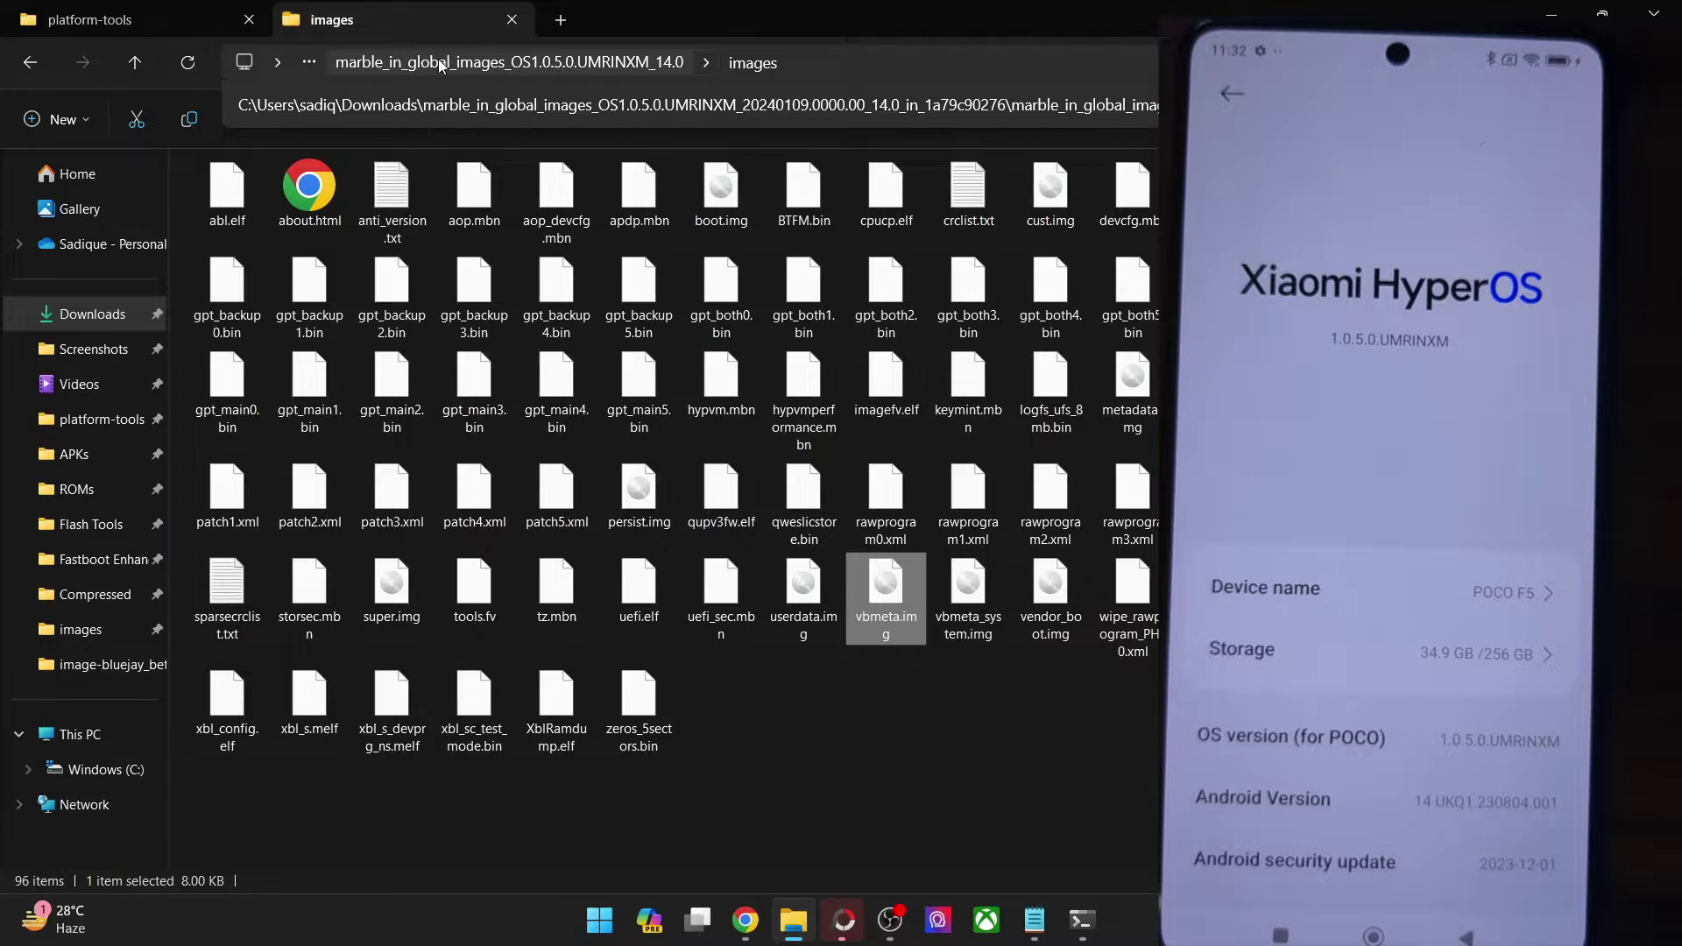
left_click(995, 807)
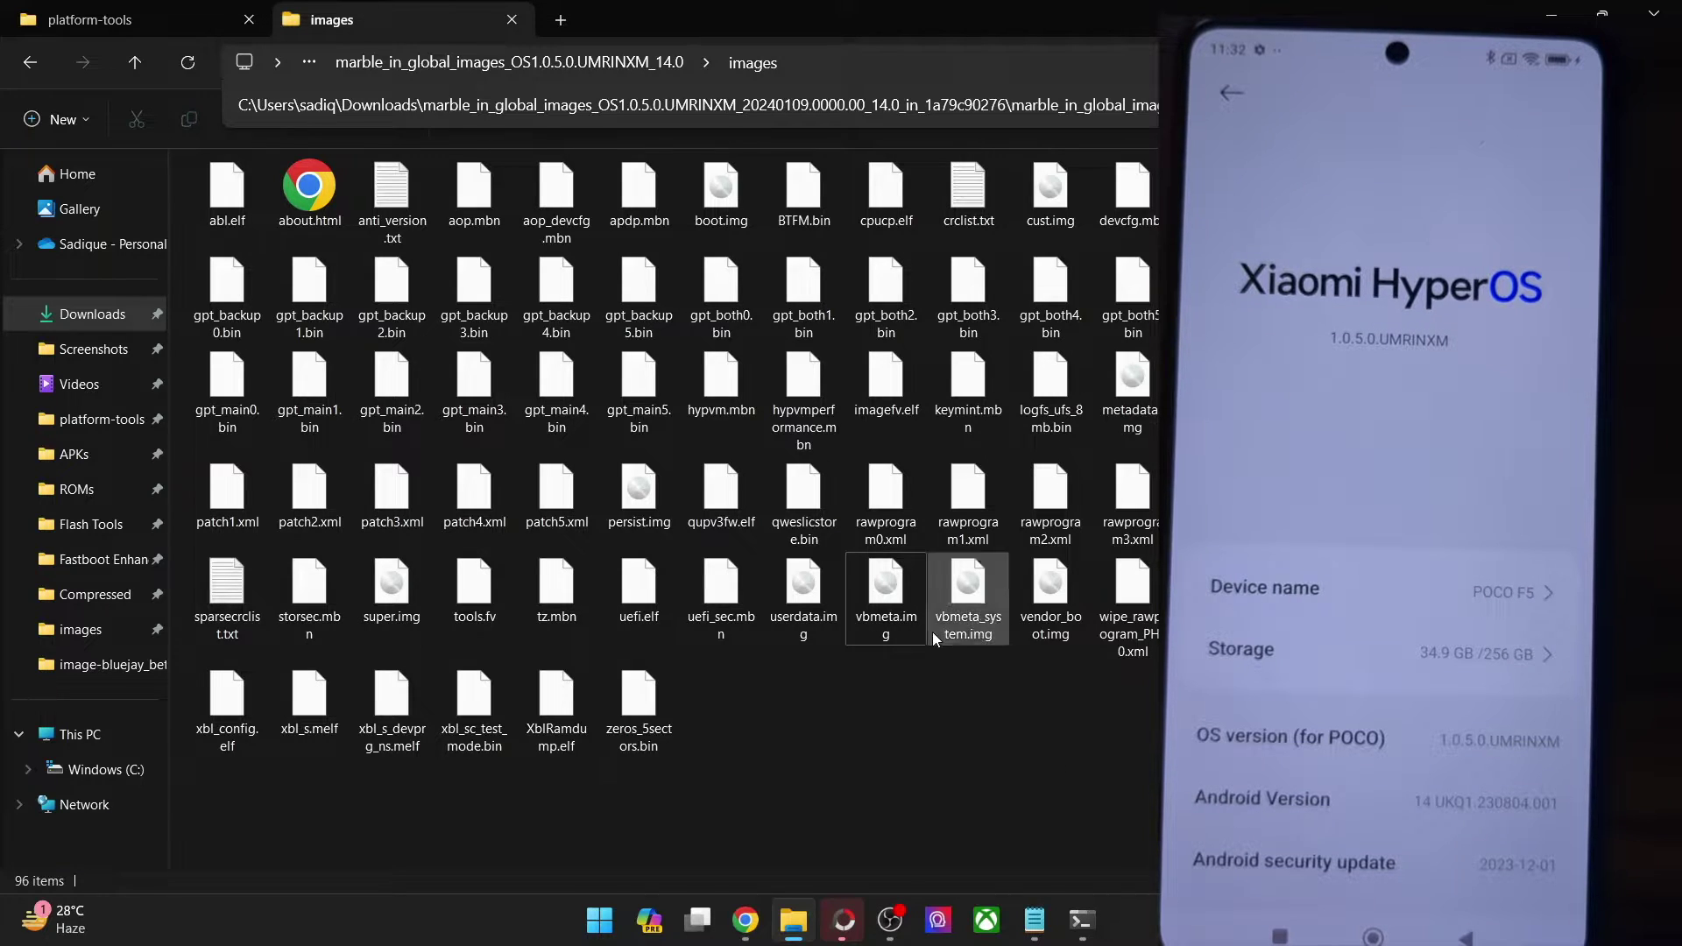
left_click(851, 596)
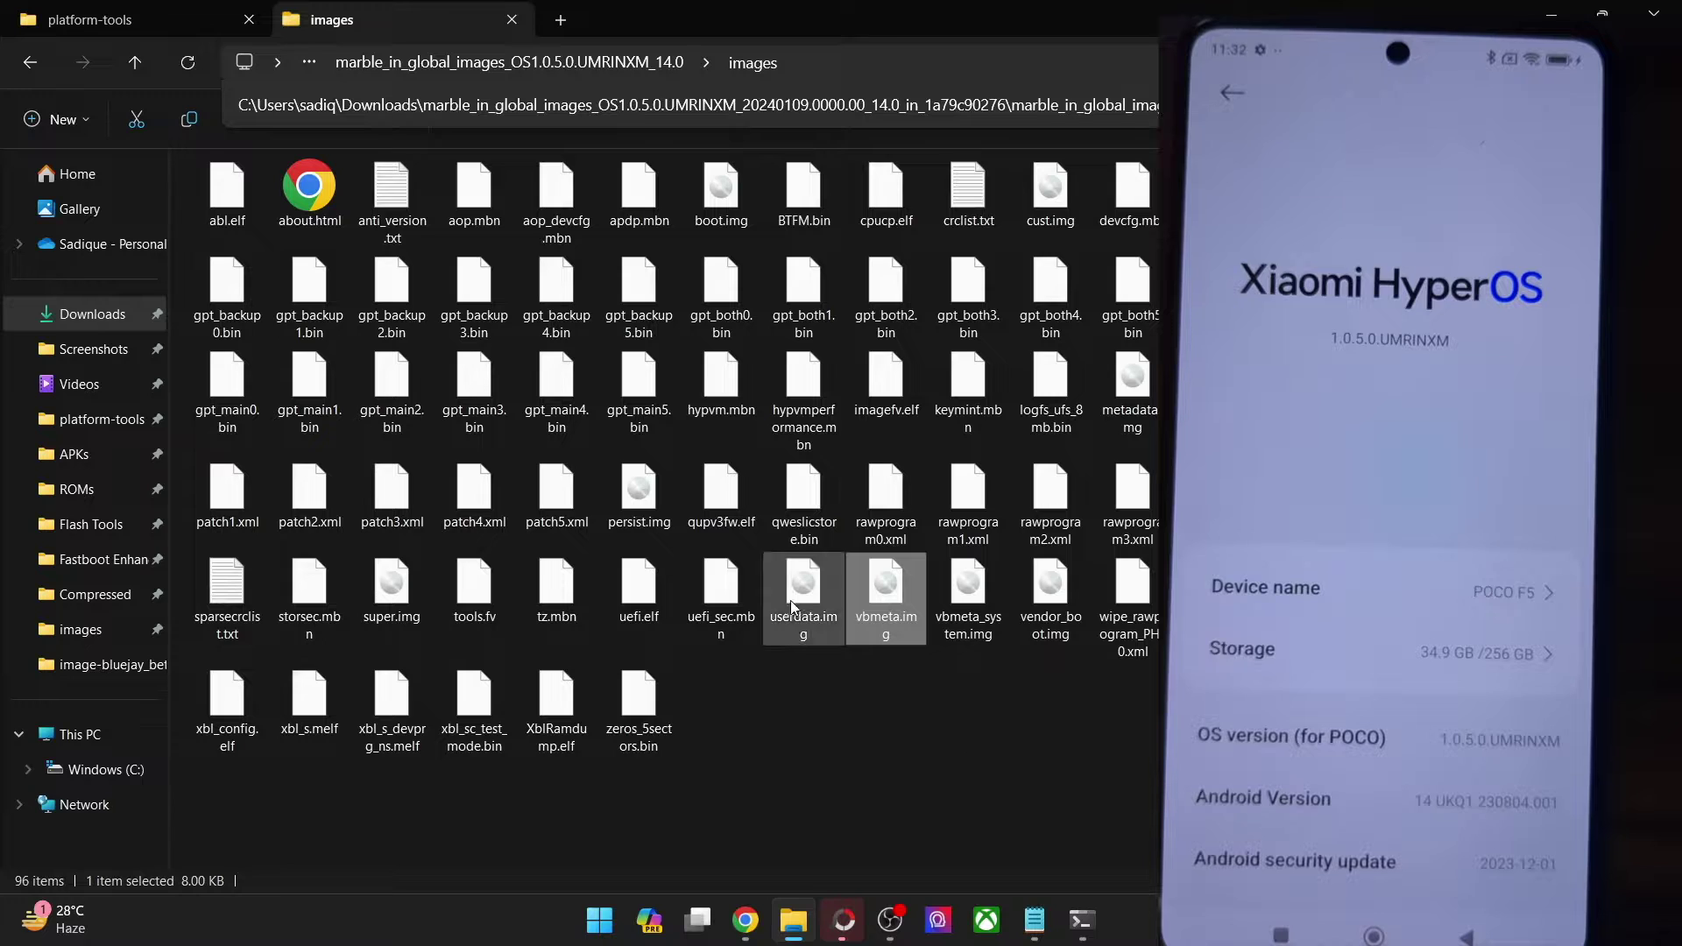
left_click(155, 23)
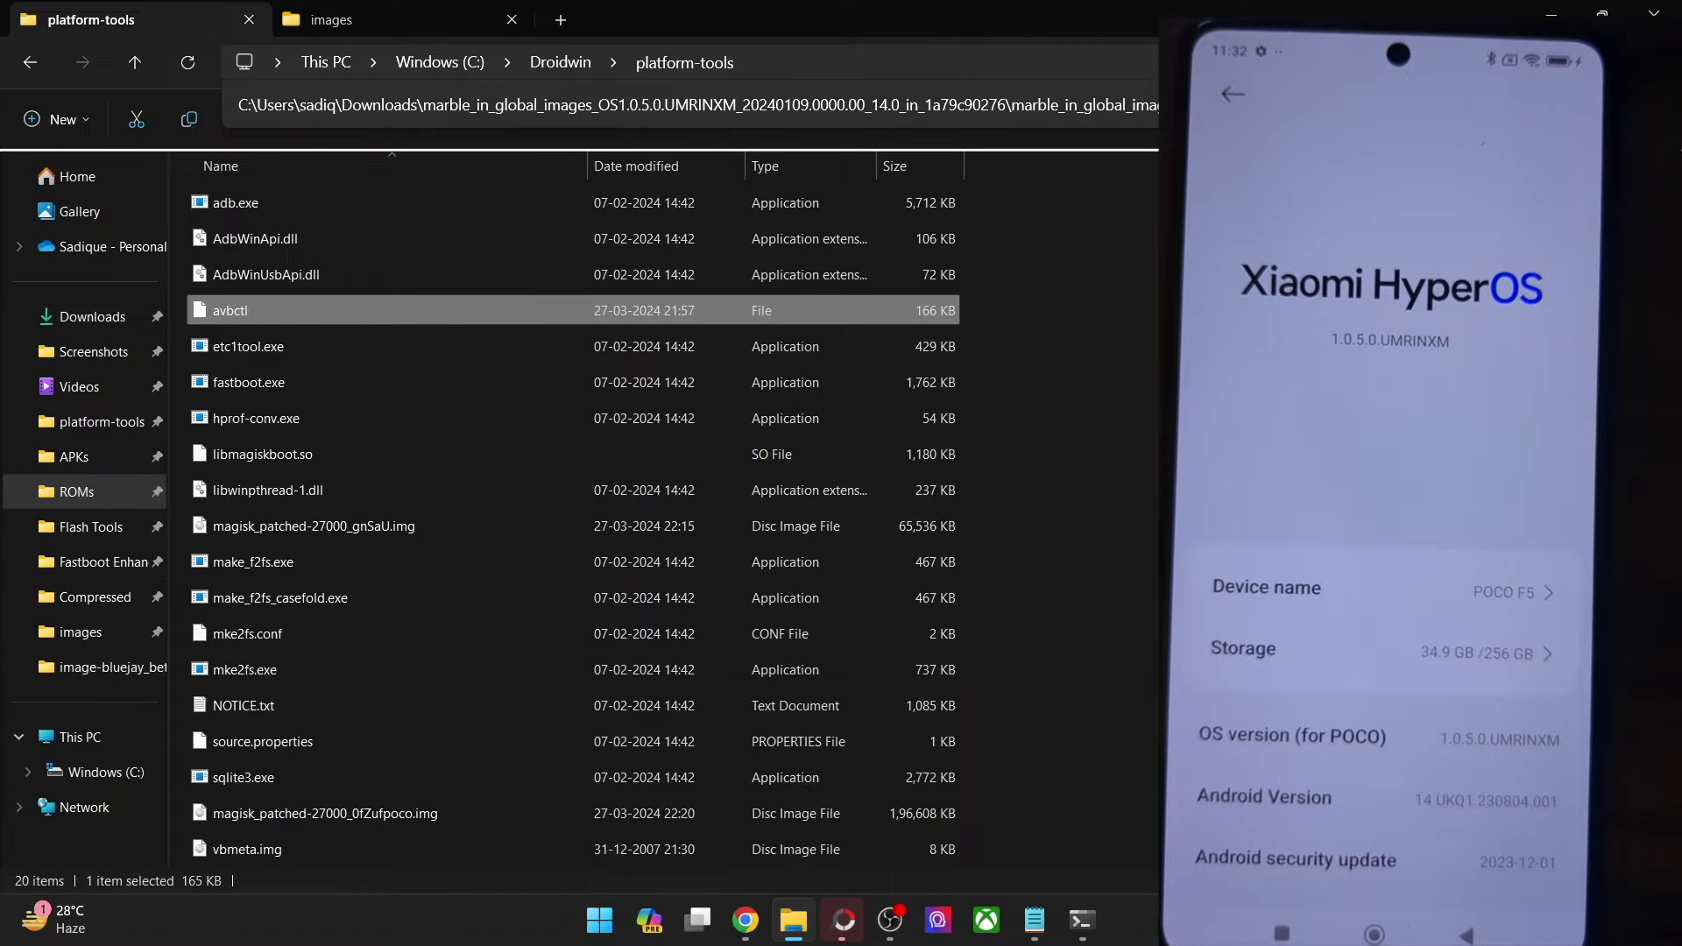
key("ctrl+v")
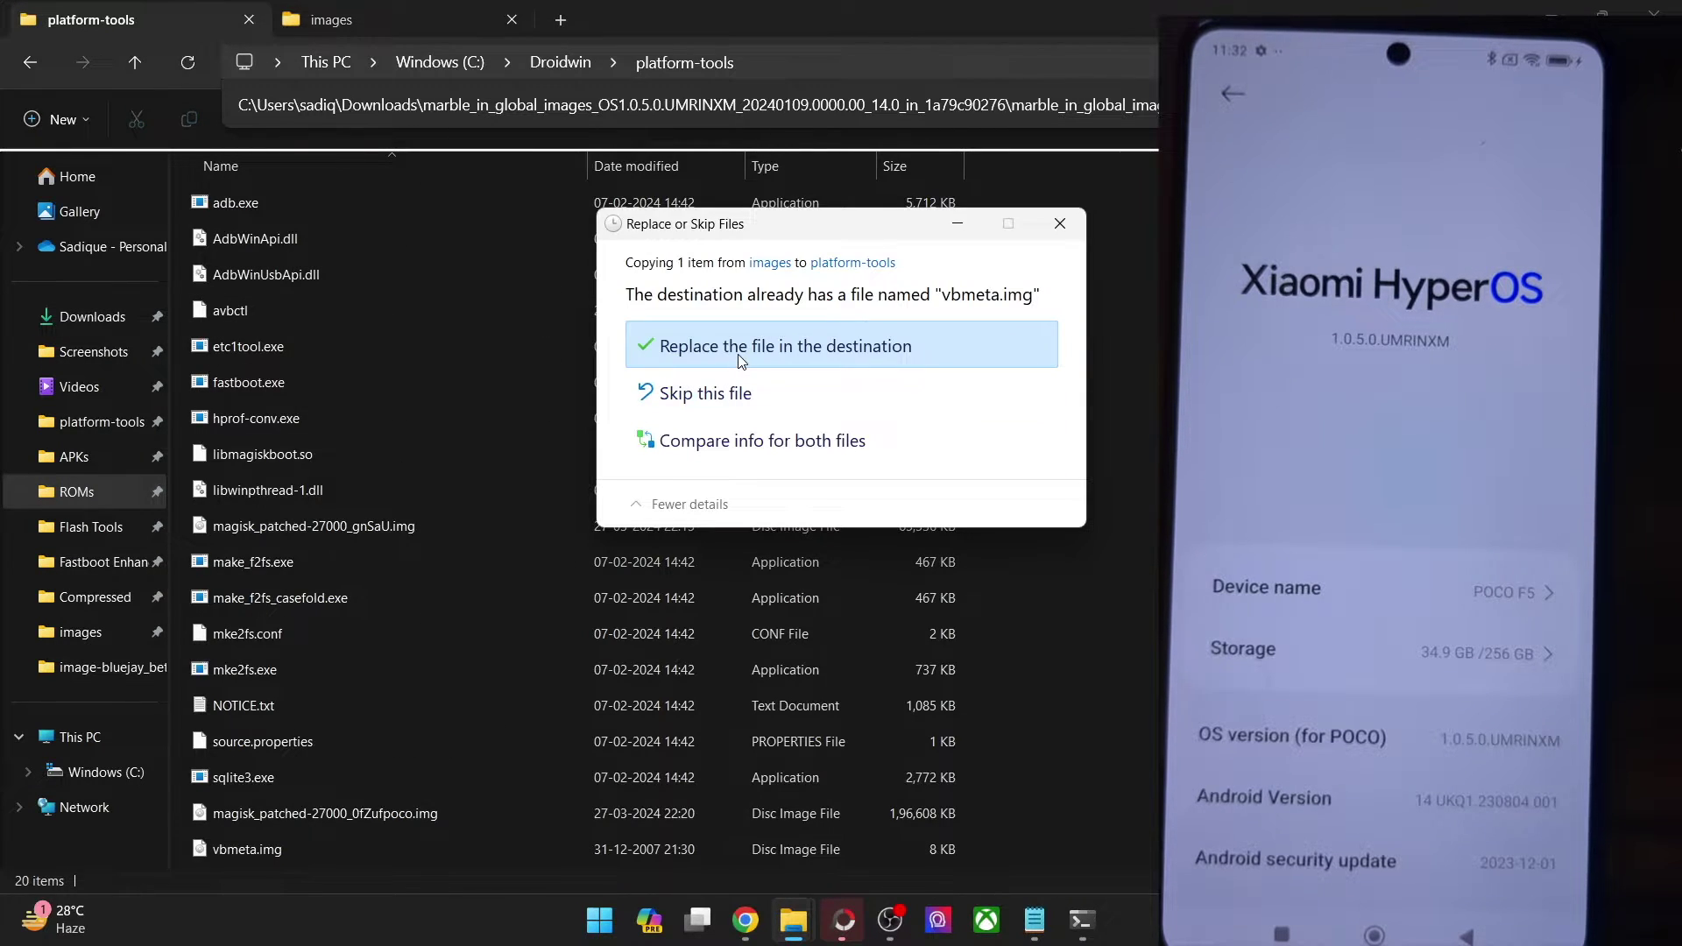
left_click(741, 359)
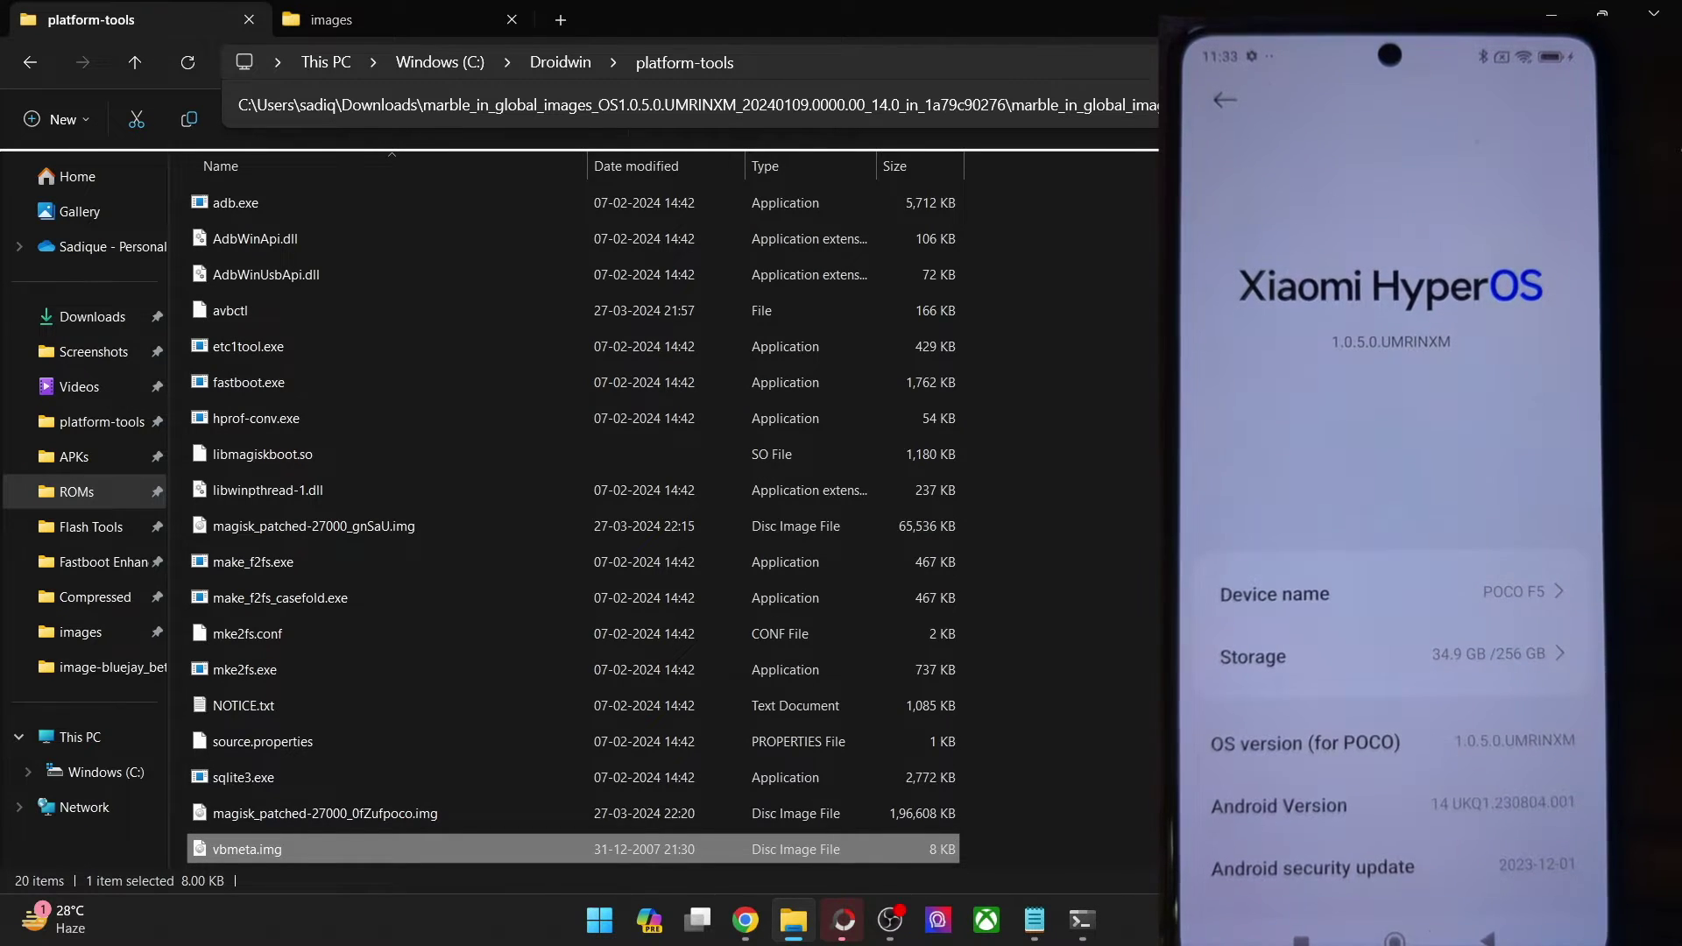
Open a new Command Prompt in the platform-tools folder and run adb reboot bootloader to boot the phone to Fastboot Mode
left_click(1084, 913)
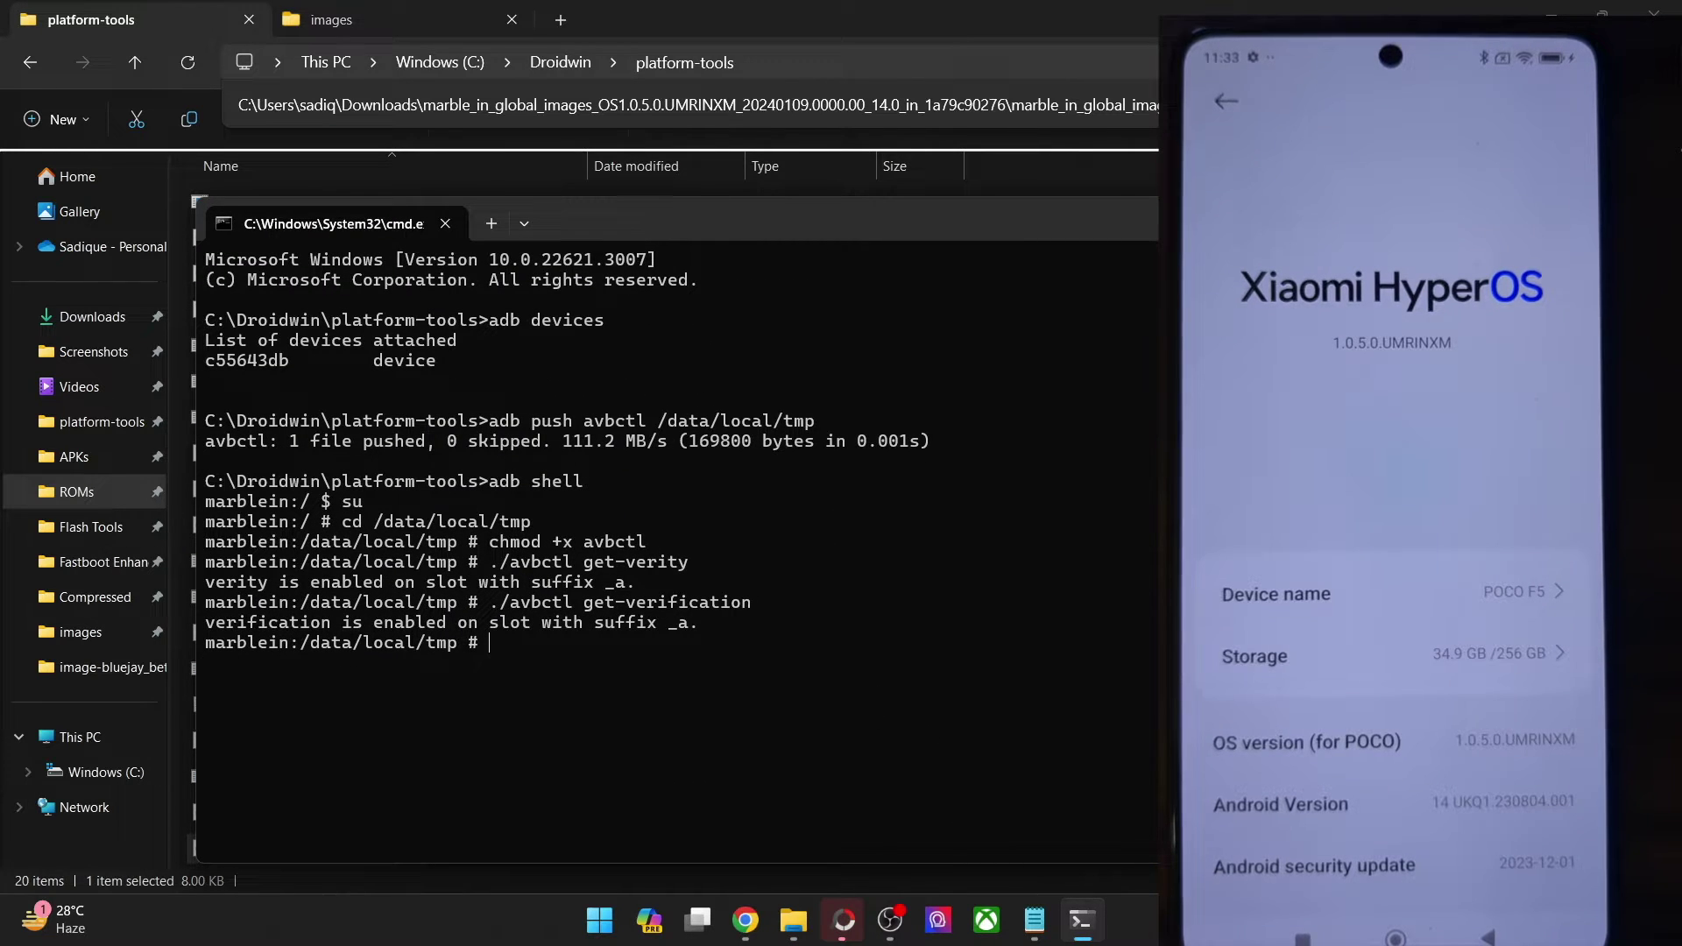
left_click(809, 9)
left_click(855, 66)
type("cmd")
key("Return")
type("adb reboot bootloa")
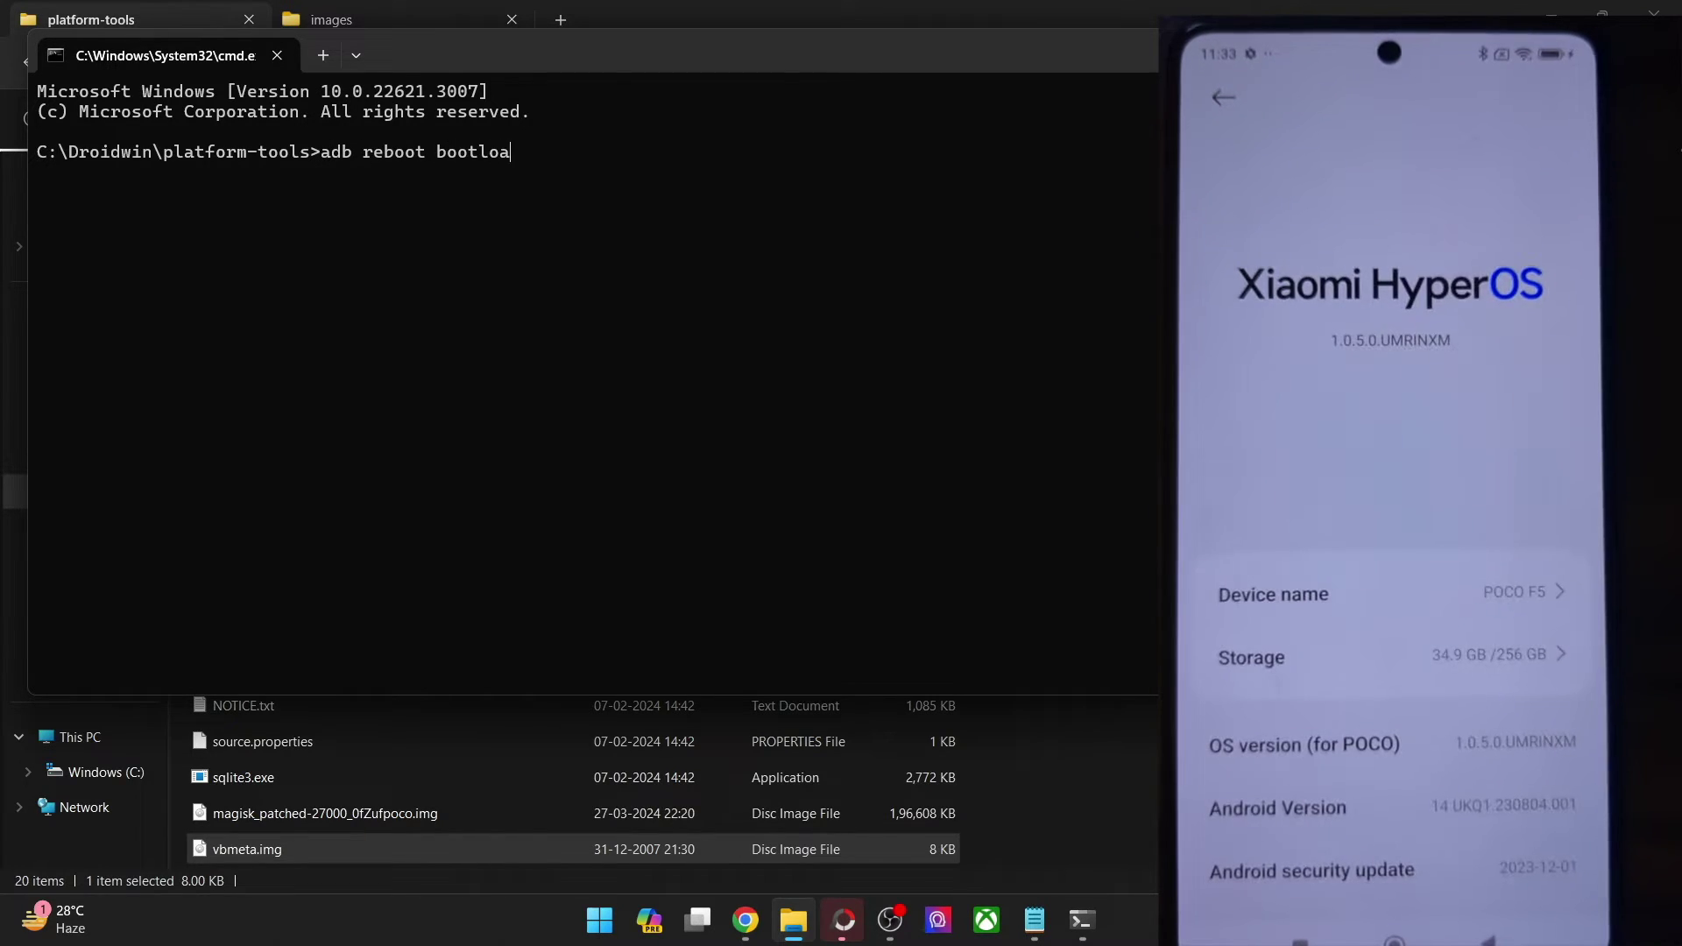
type("der")
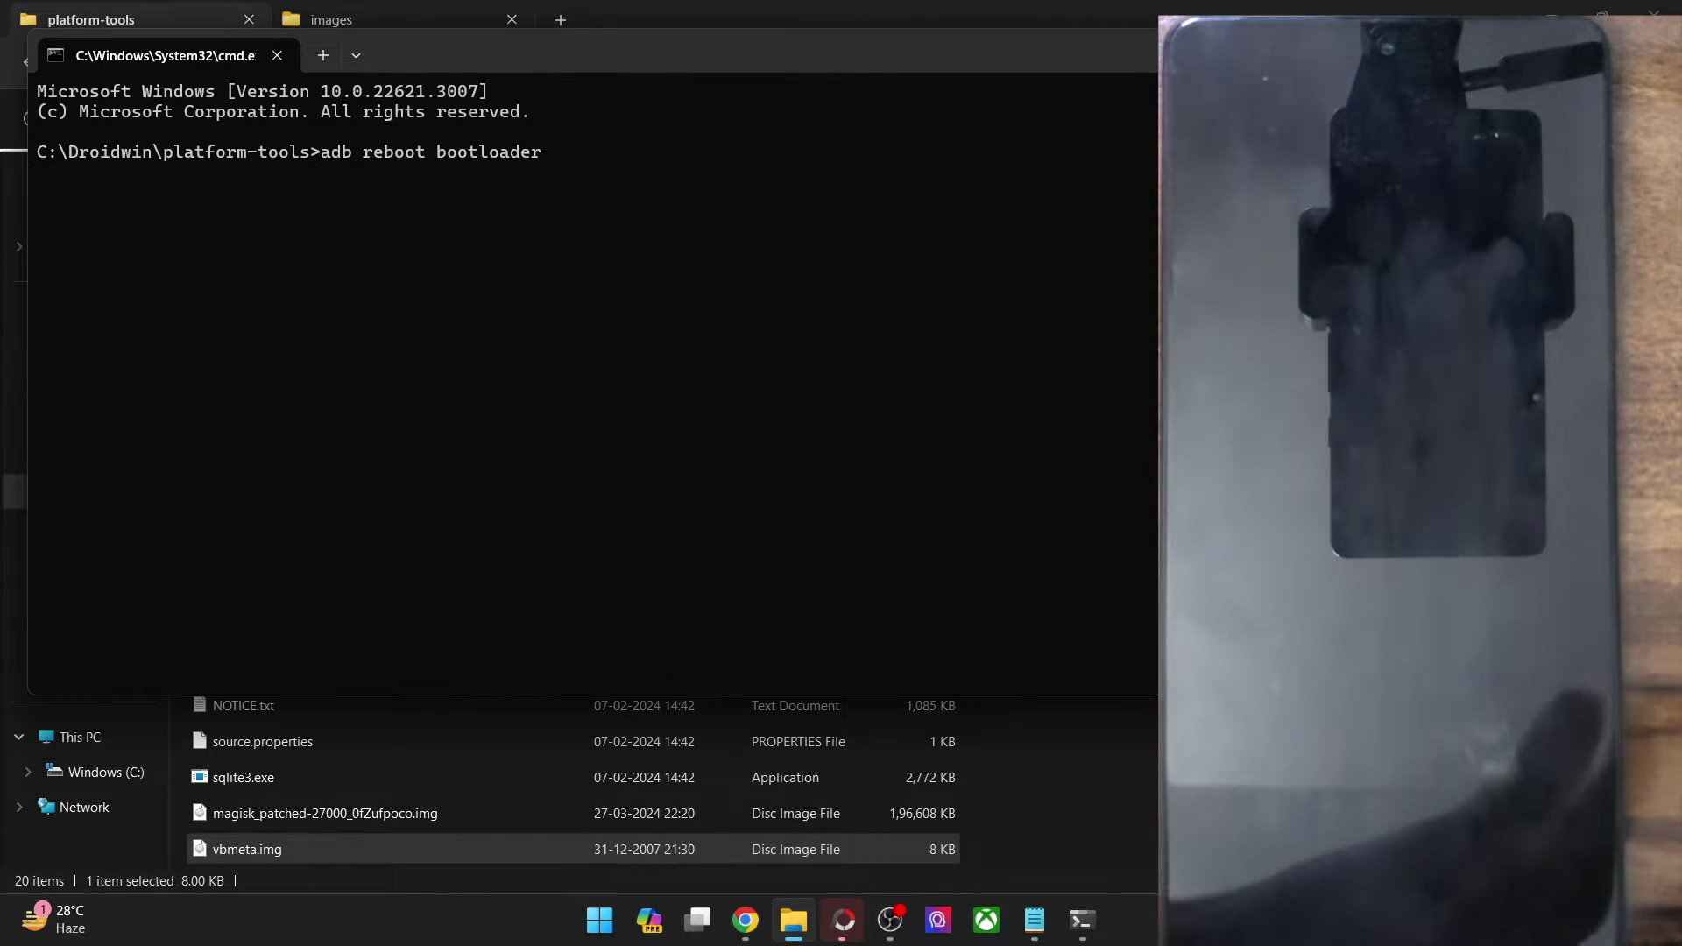
key("Return")
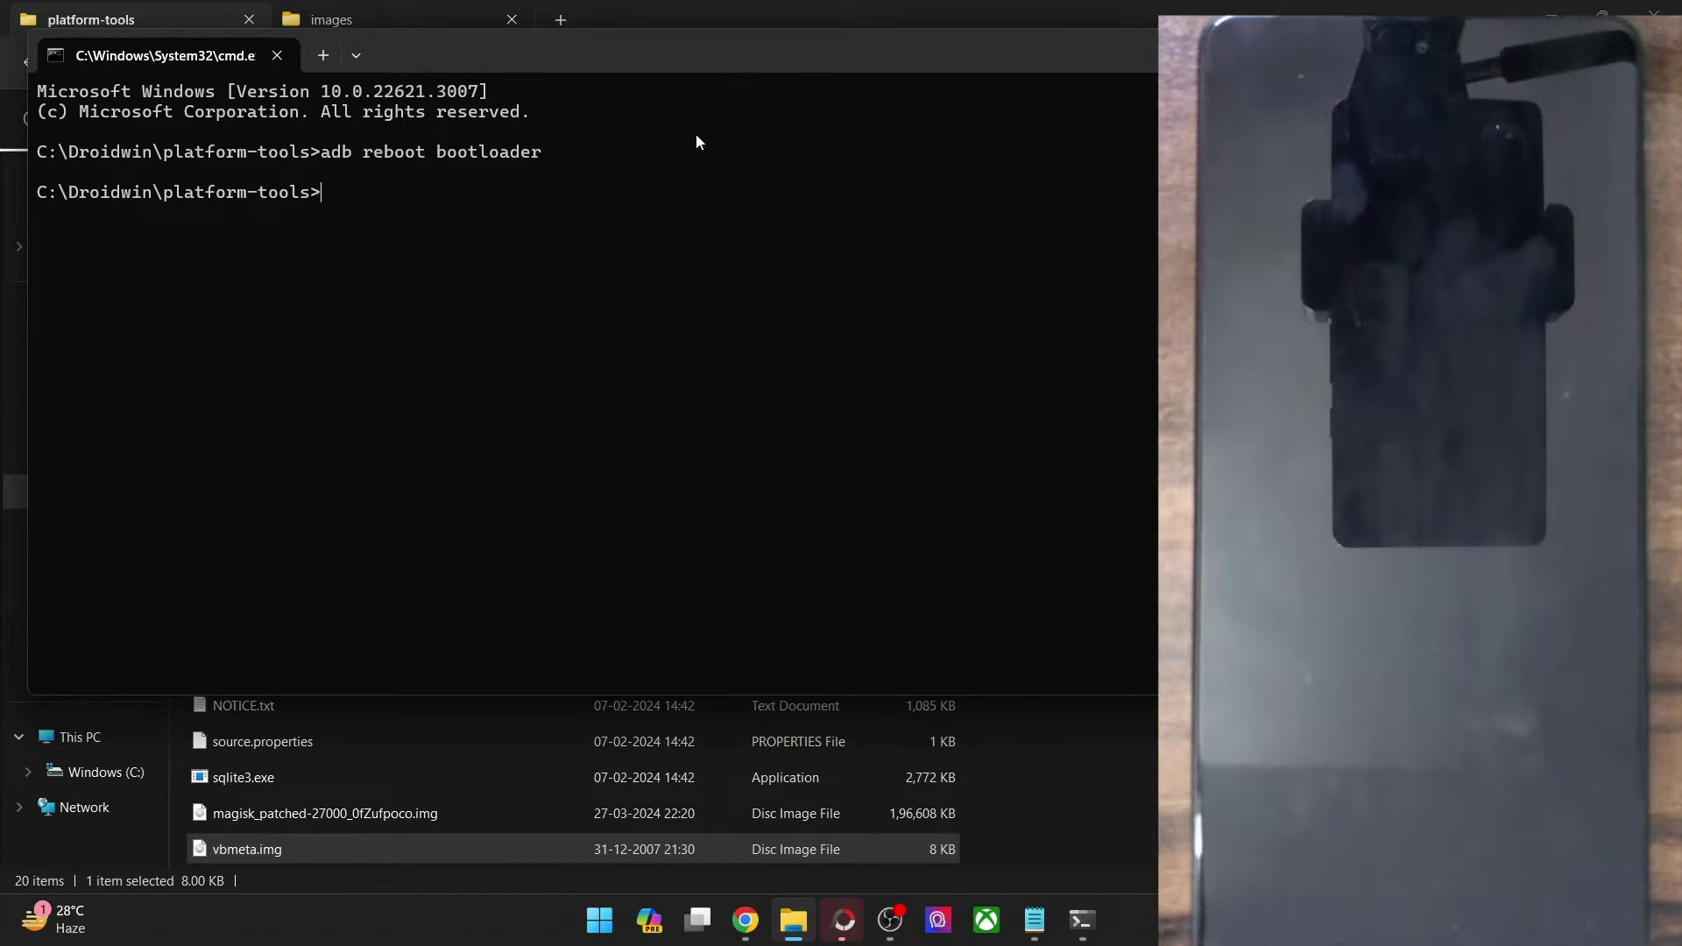
Run fastboot devices in the Command Prompt to check the phone's Fastboot connection
type("f")
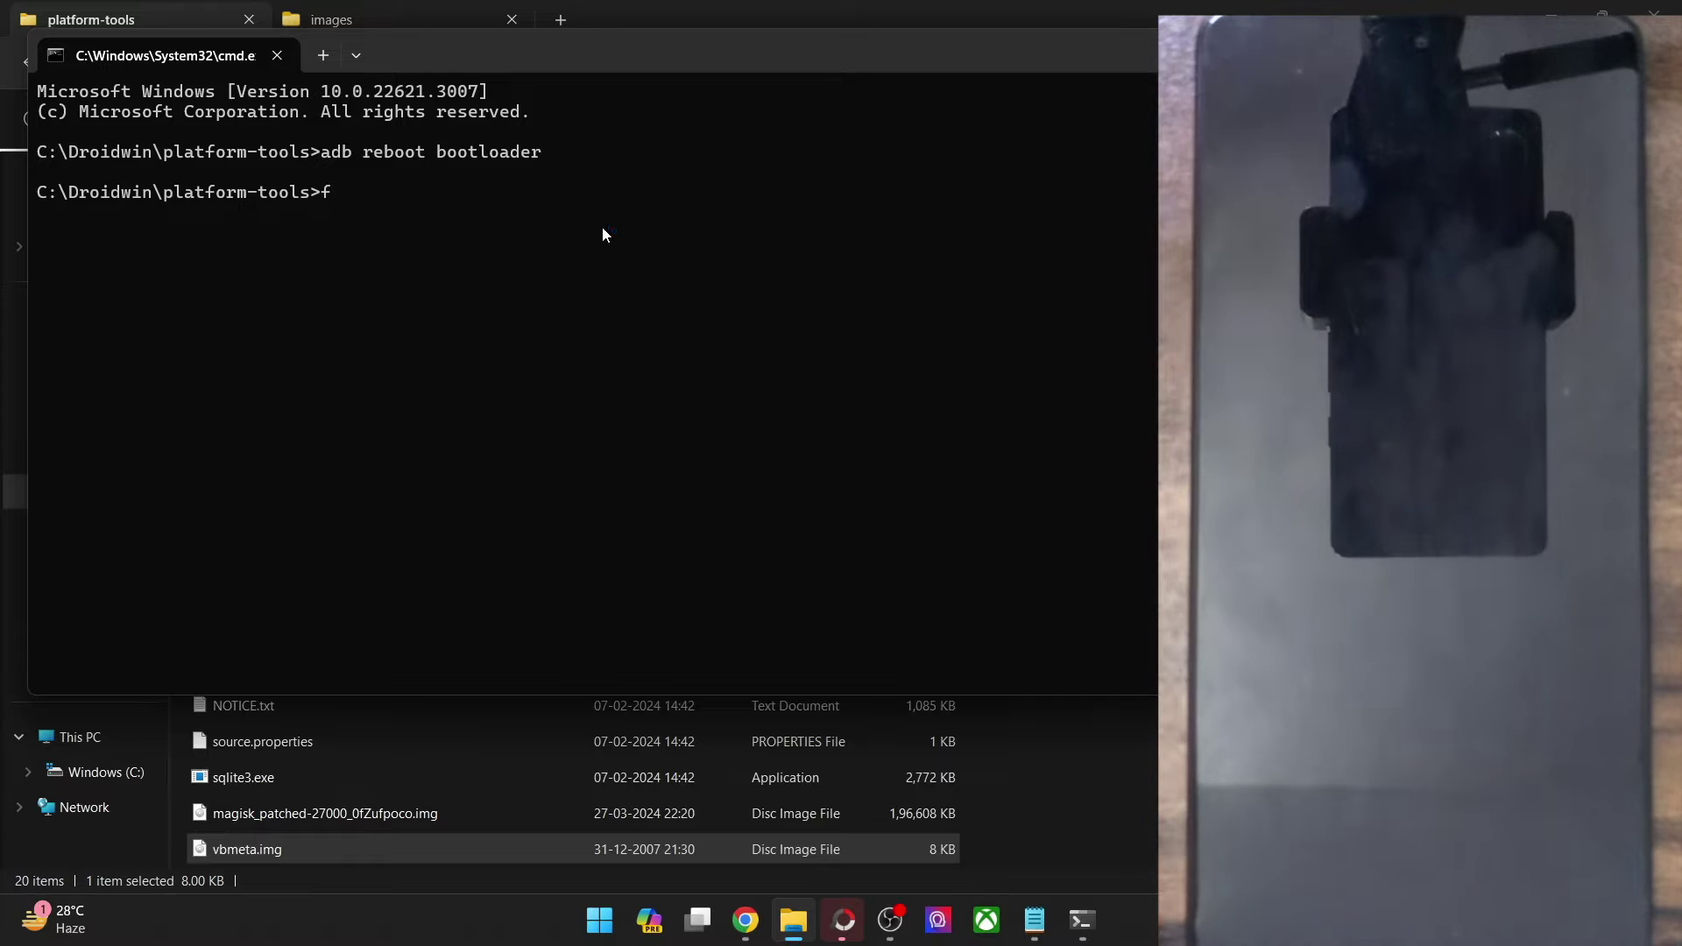
type("astboot devoc")
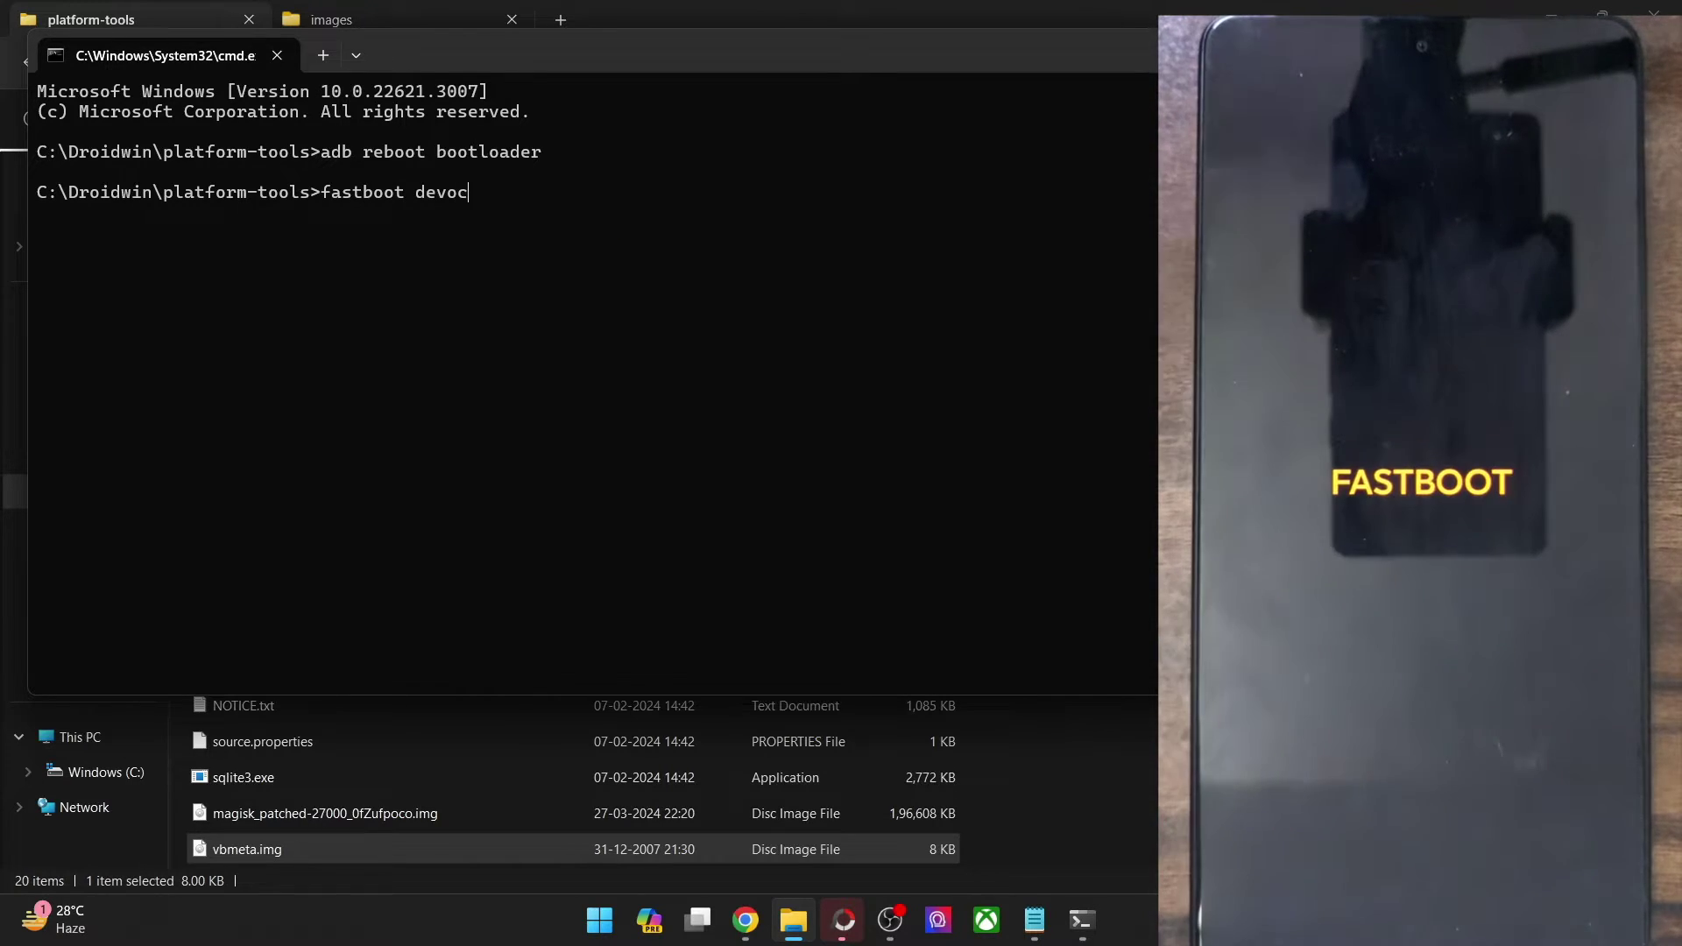
key("BackSpace")
key("BackSpace")
type("ices")
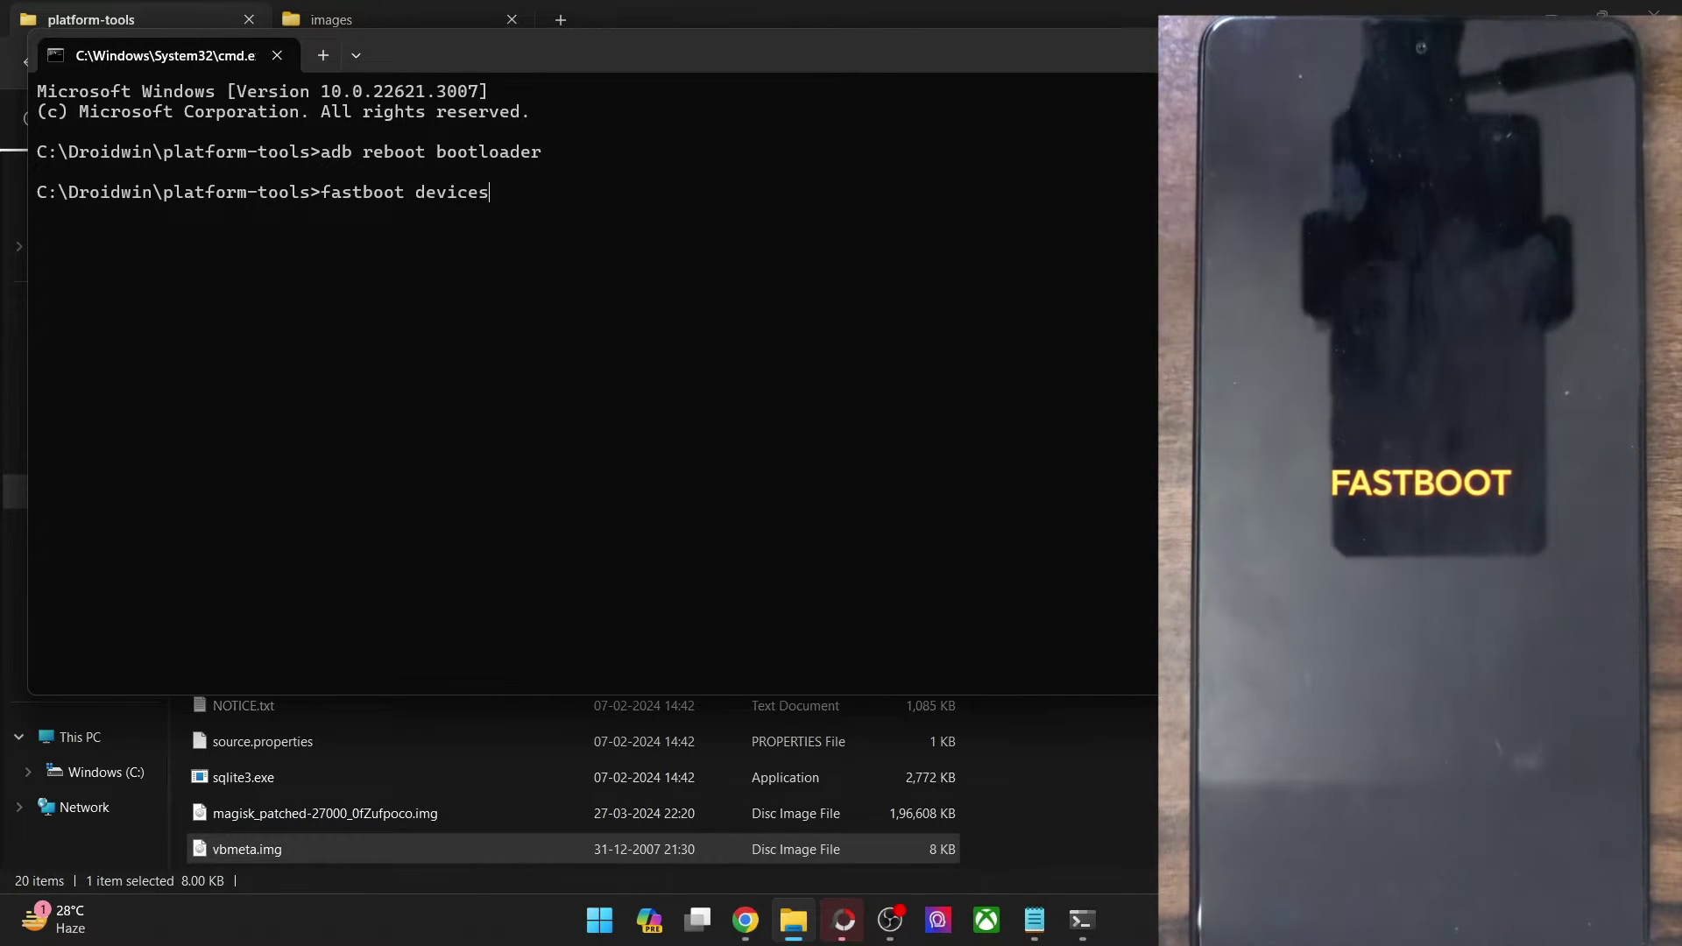
key("Return")
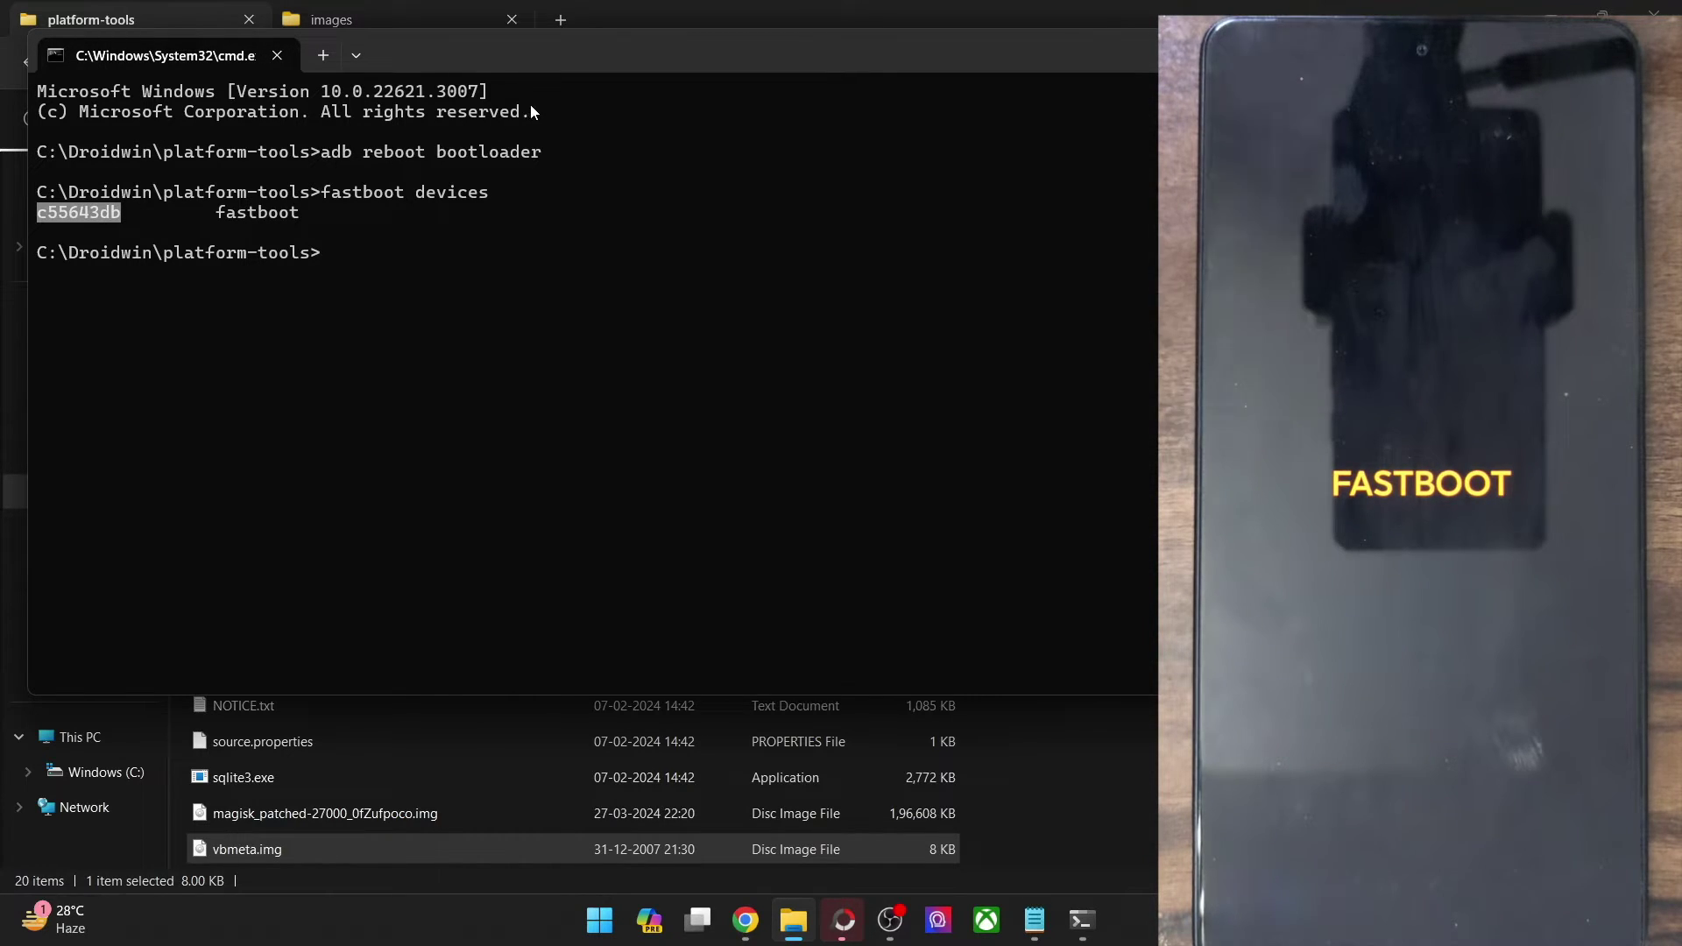
left_click_drag(549, 56, 619, 214)
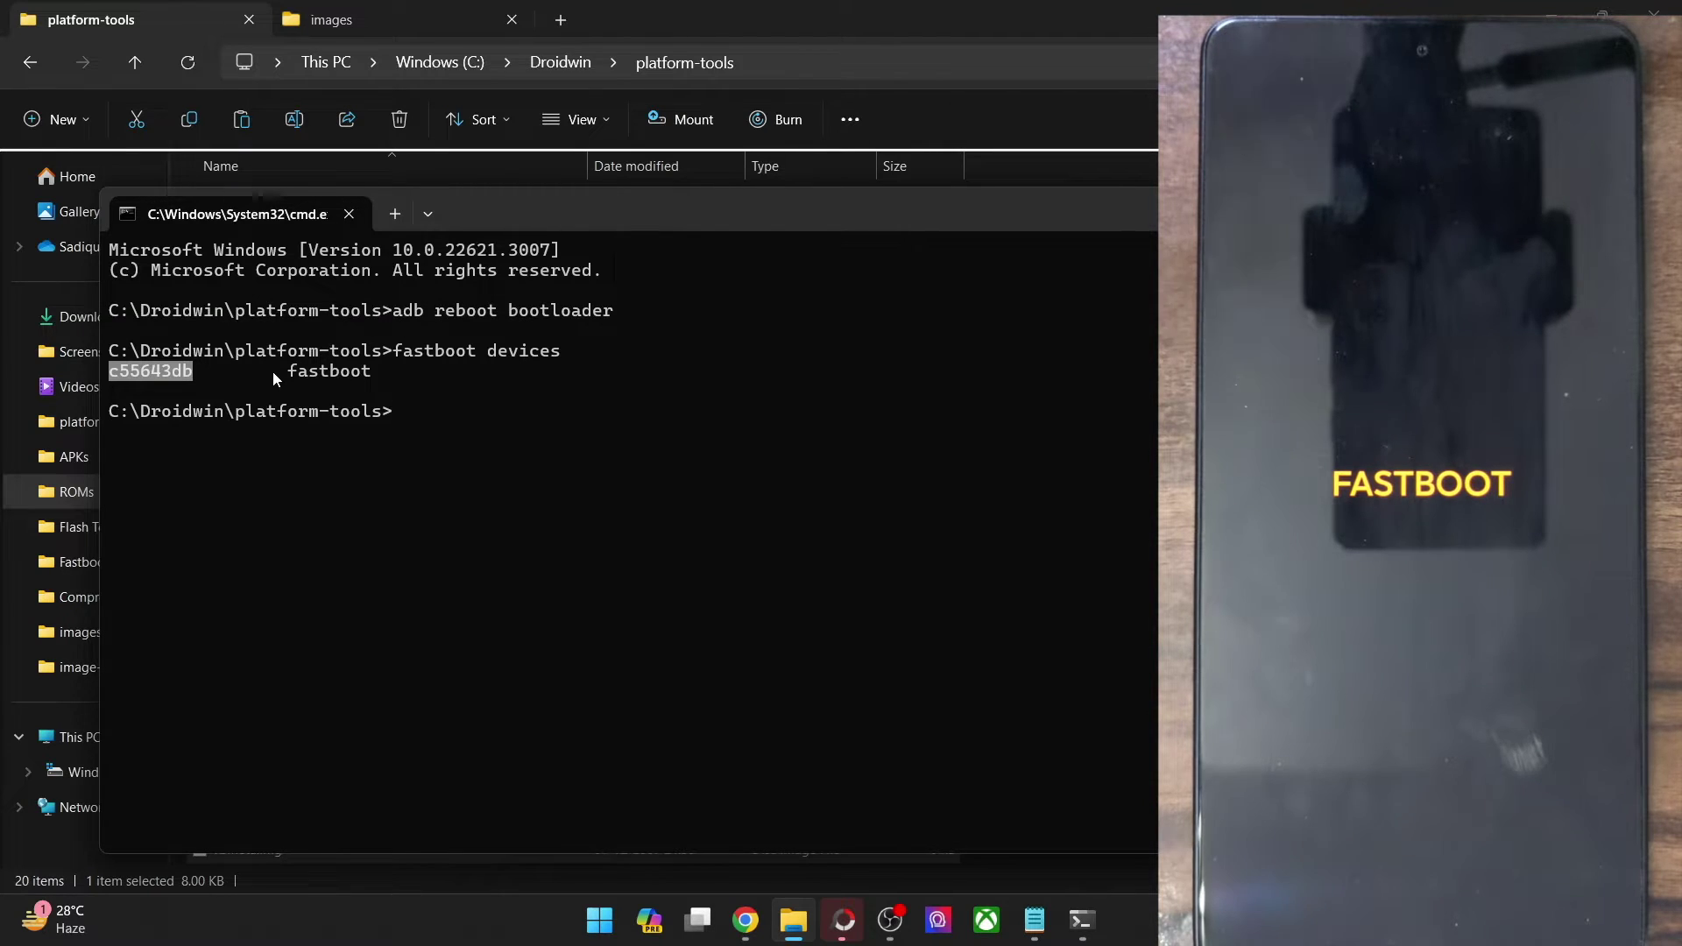
left_click(443, 439)
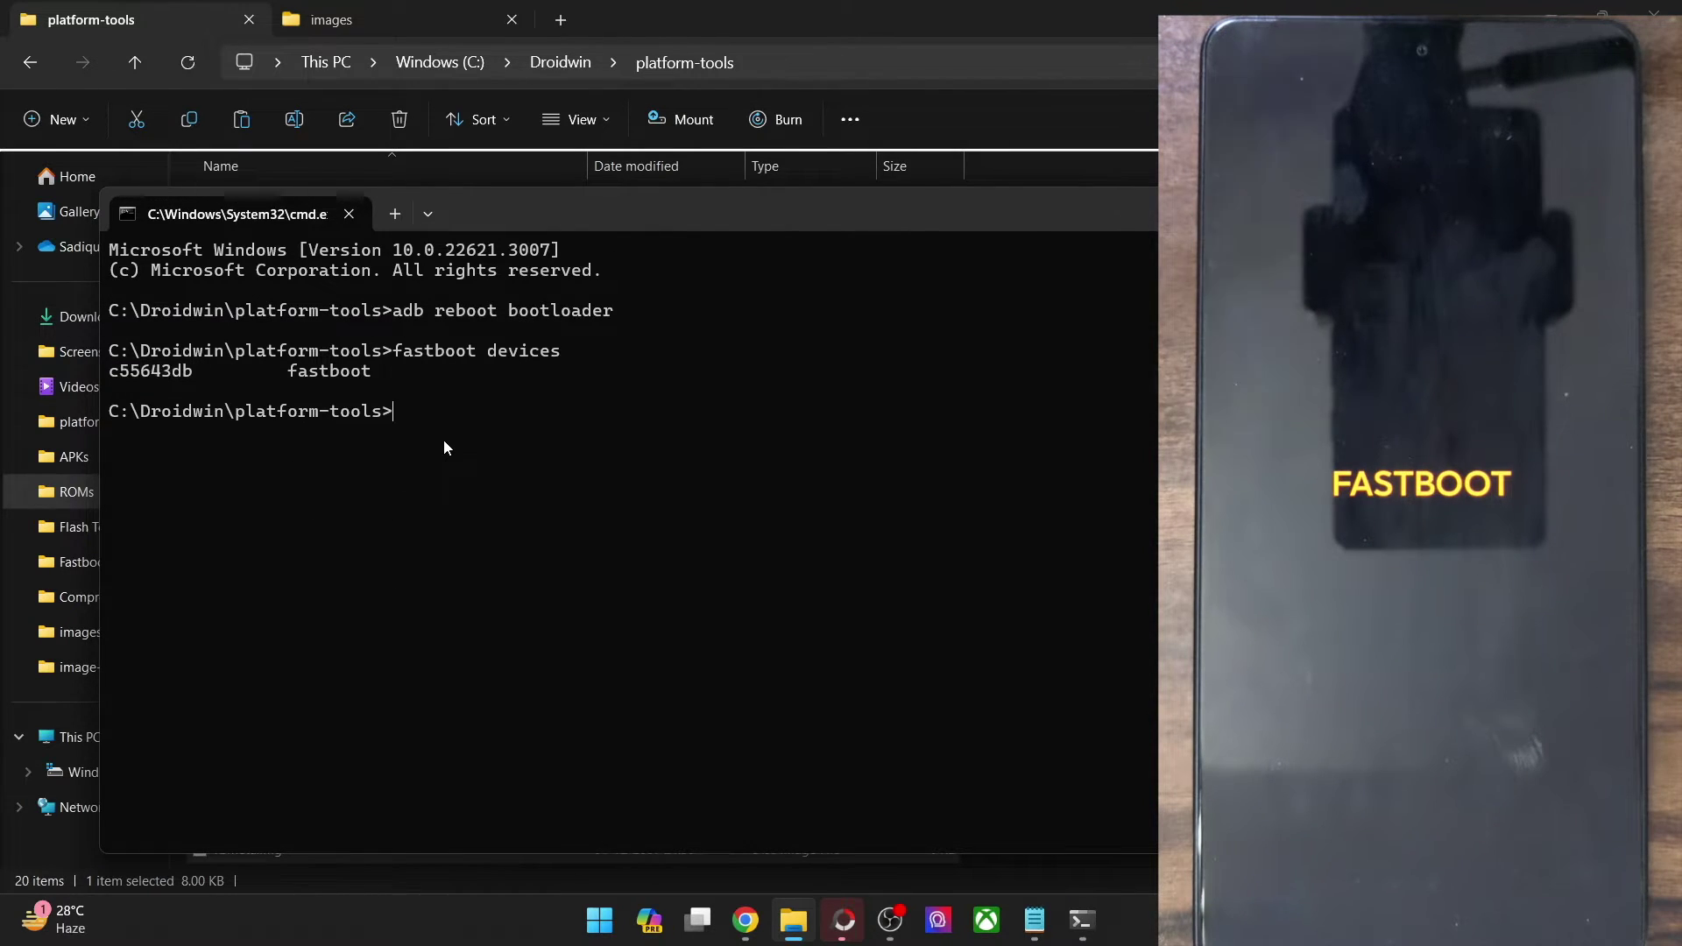
Inspect the Android Phone driver entry in Device Manager, close it, and check the device ID in the Command Prompt
right_click(599, 919)
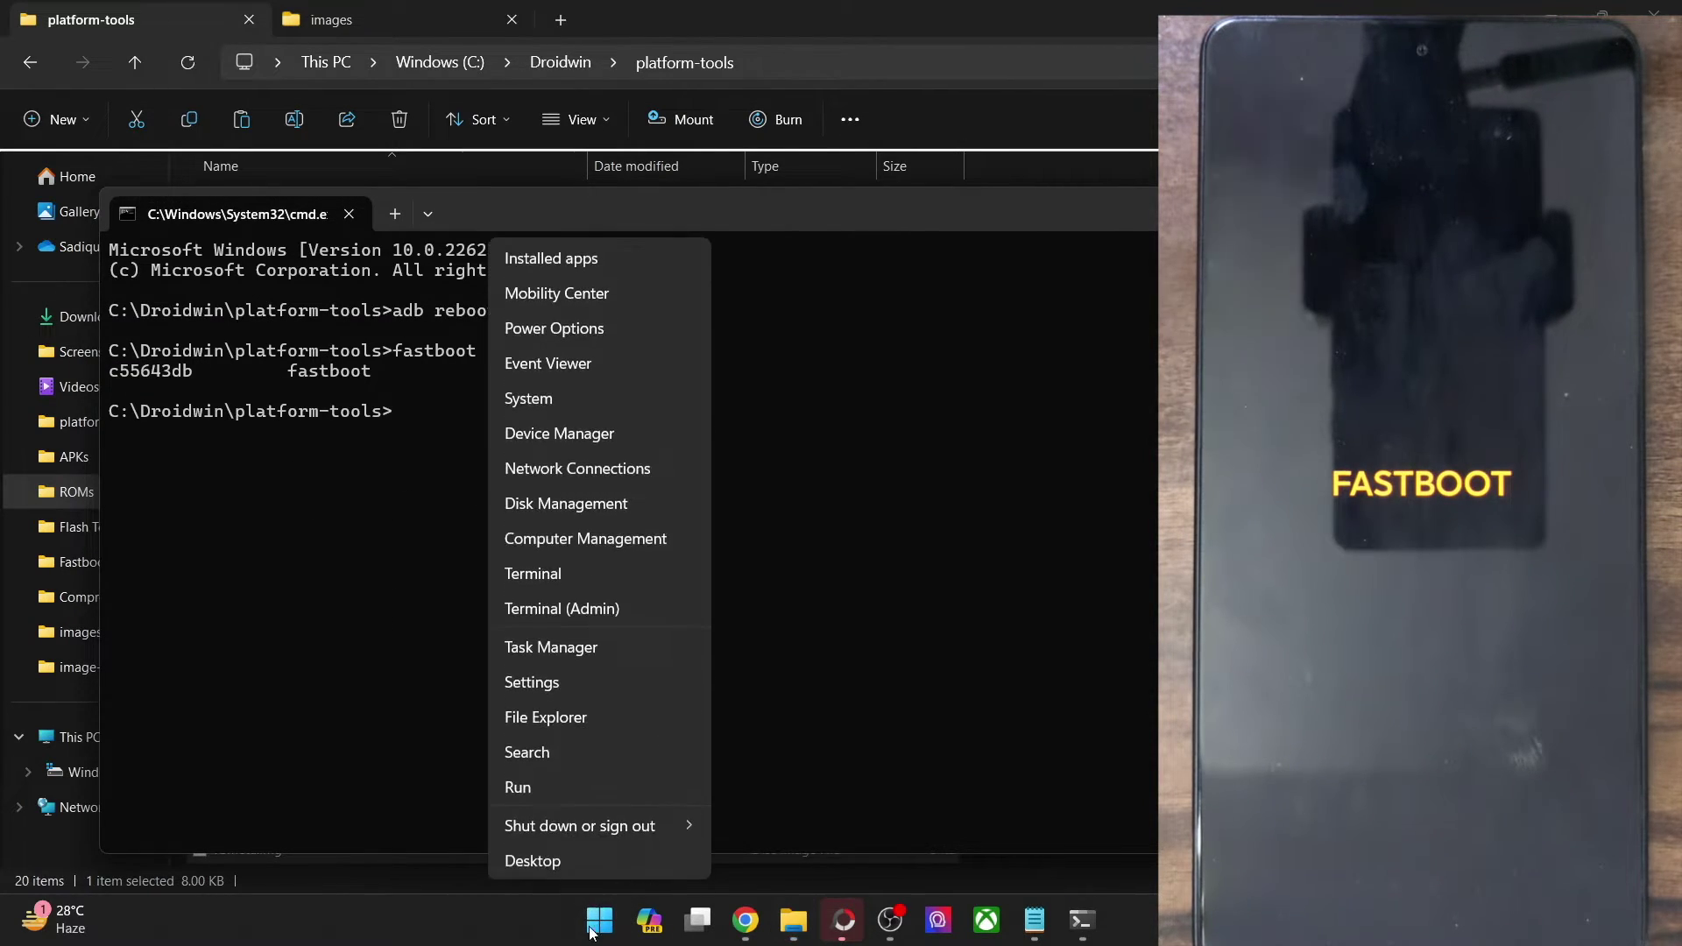
left_click(562, 438)
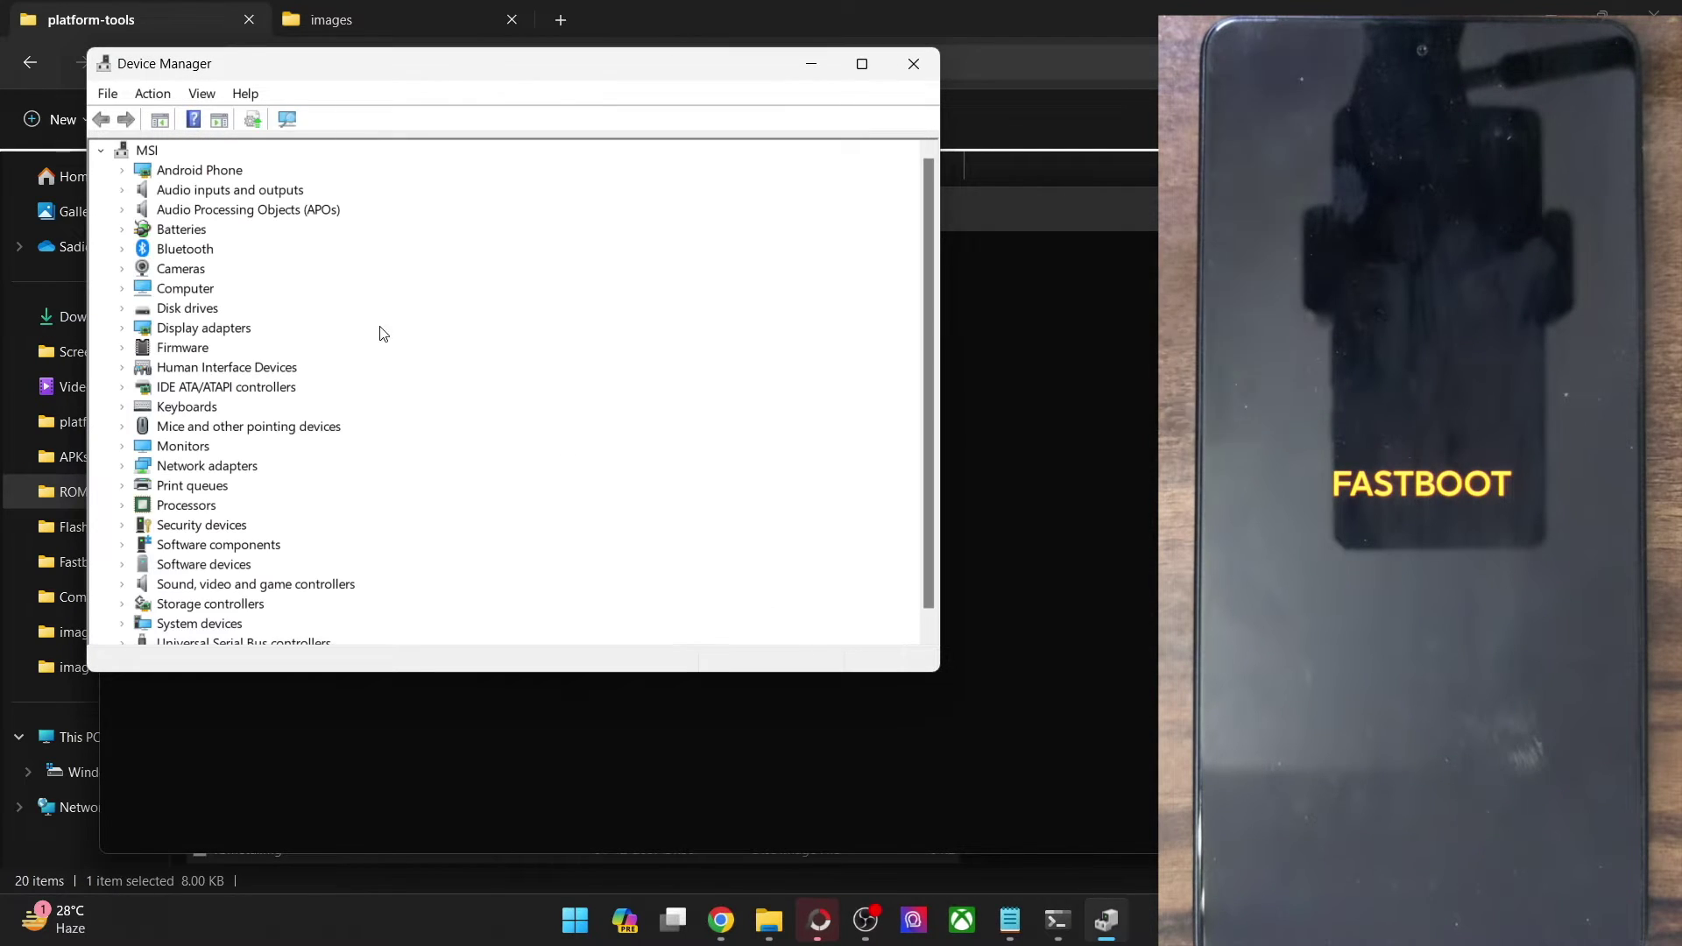
left_click(122, 170)
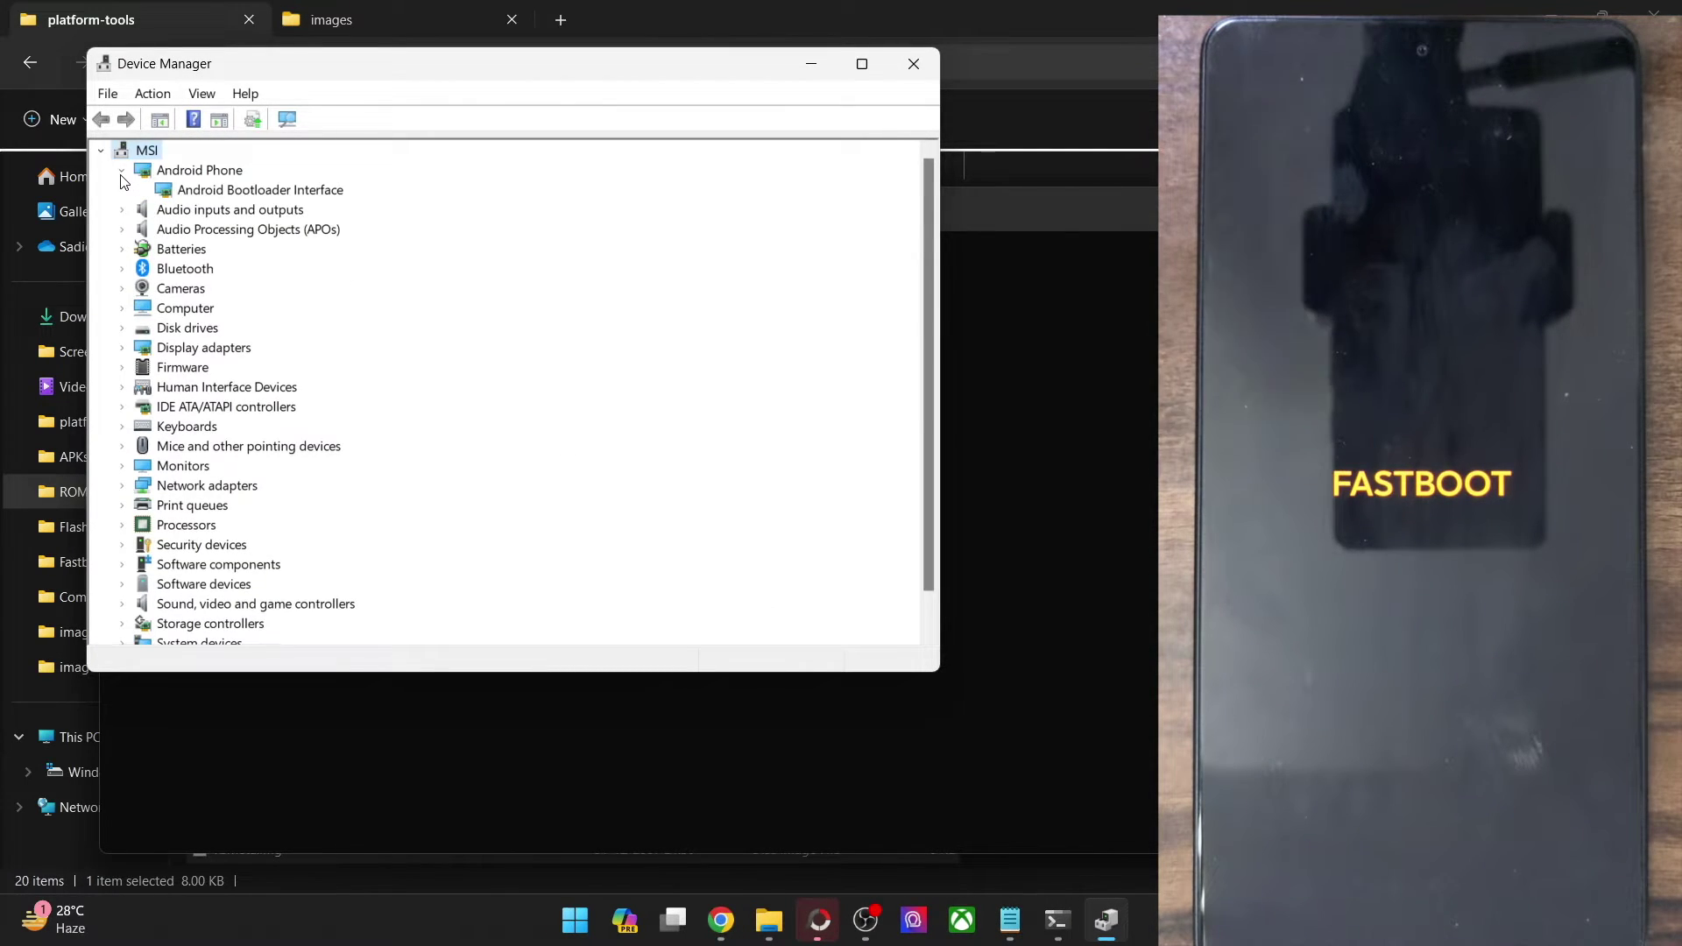
left_click(245, 191)
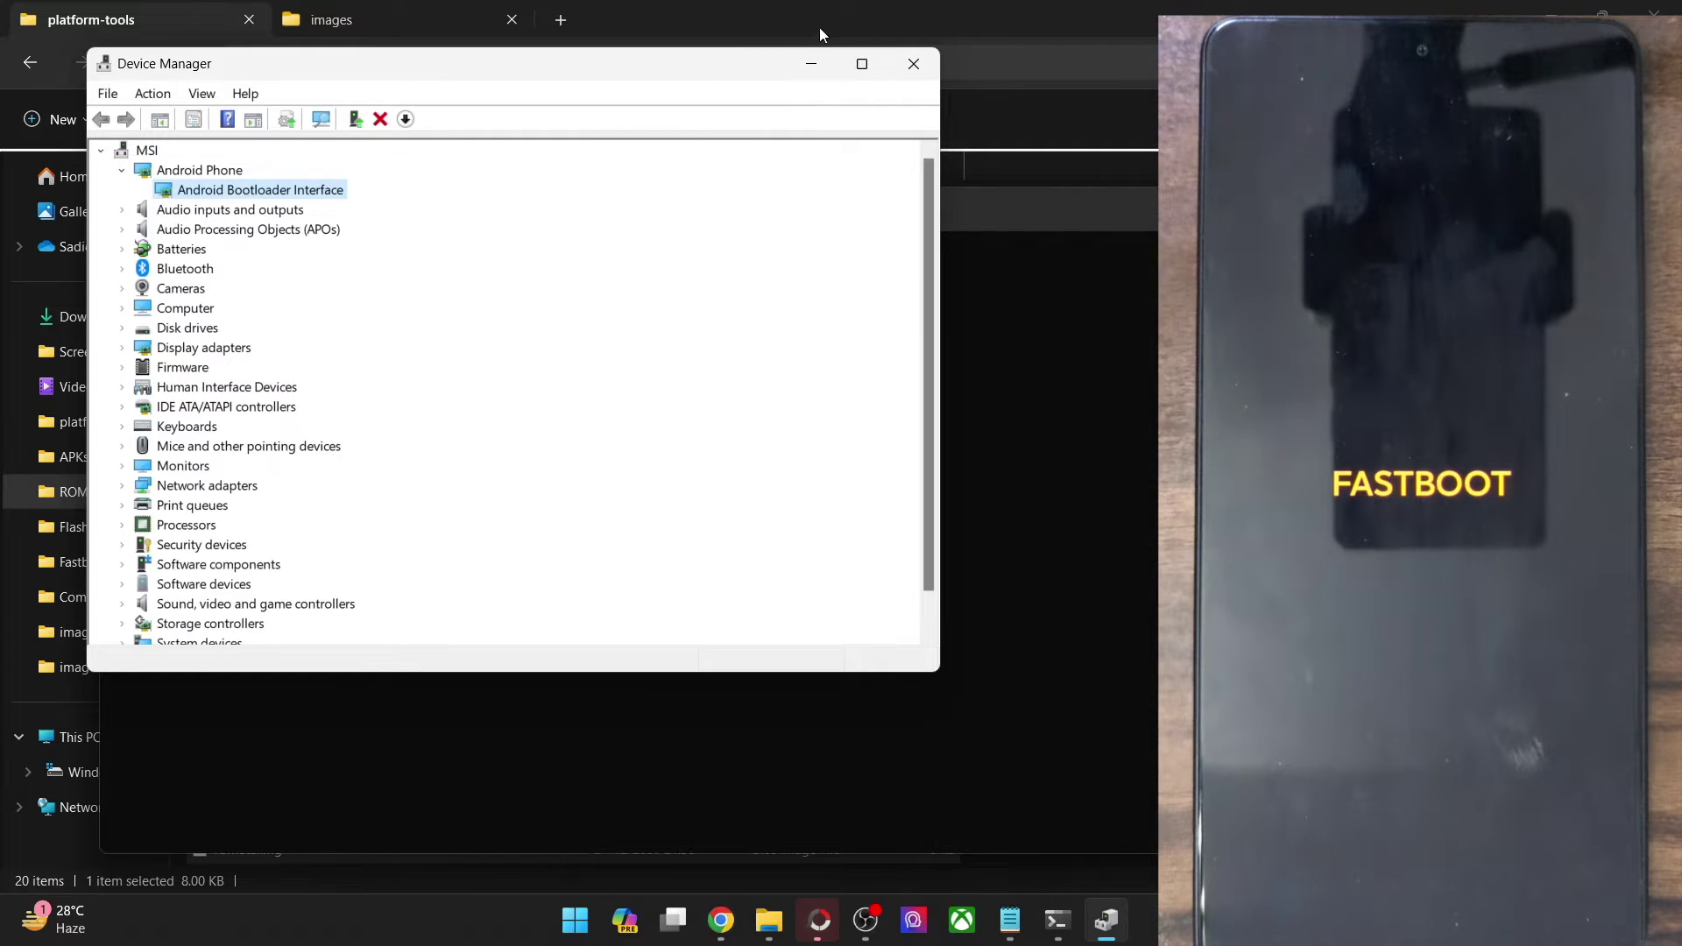
left_click(913, 67)
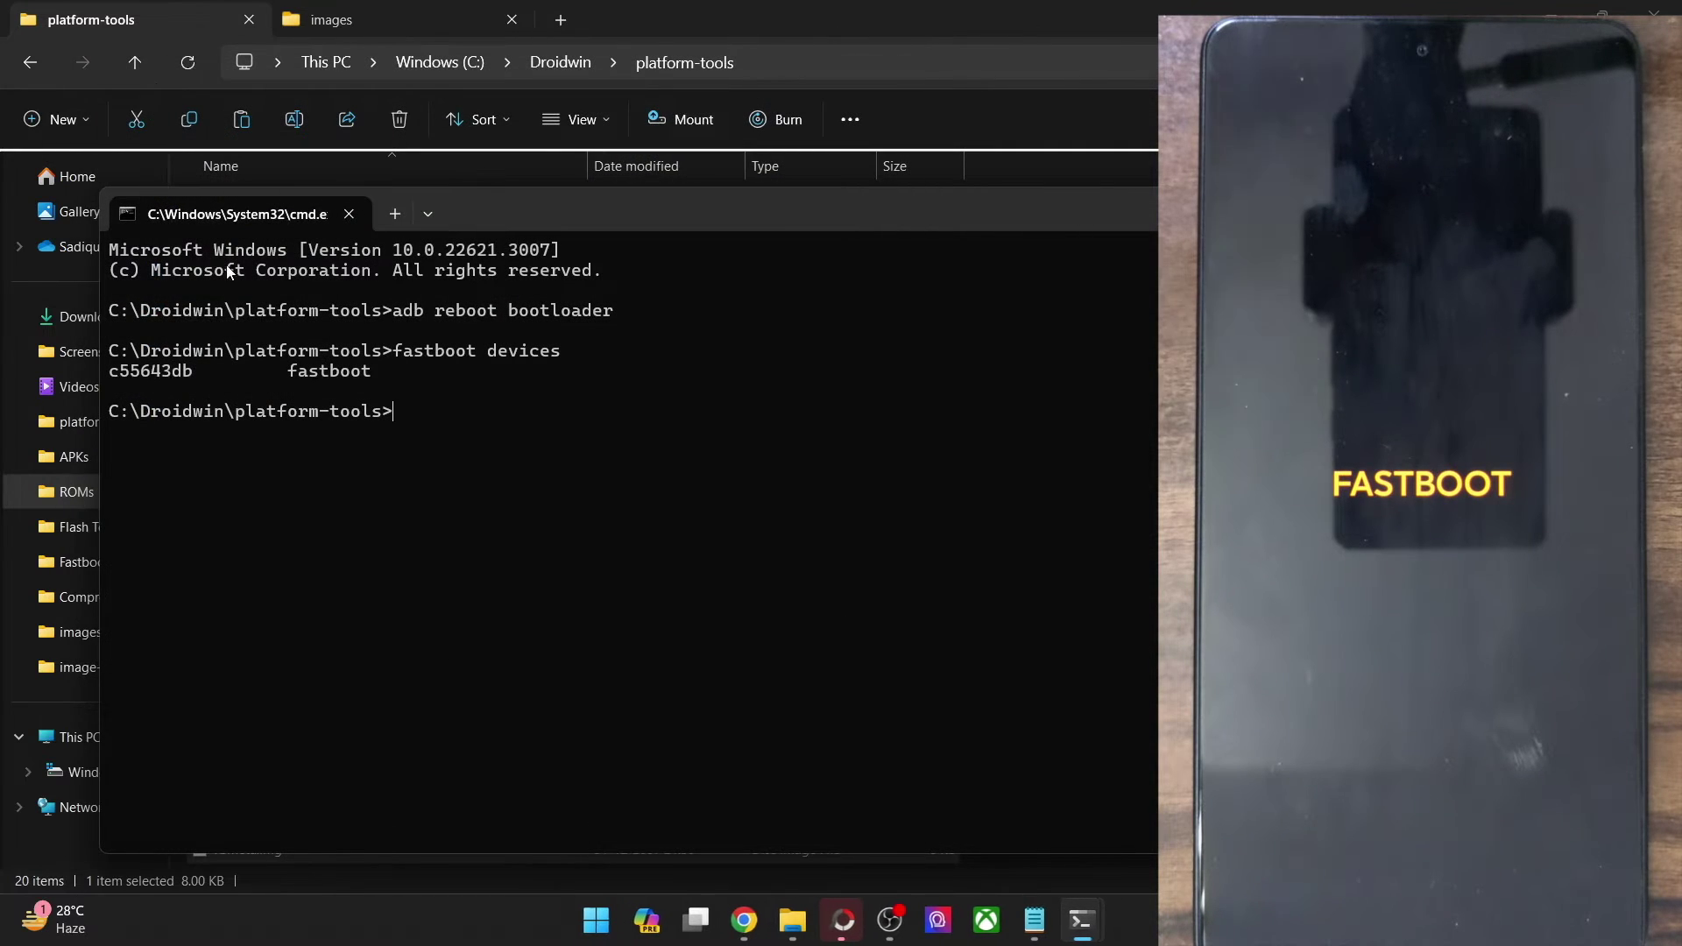
double_click(163, 373)
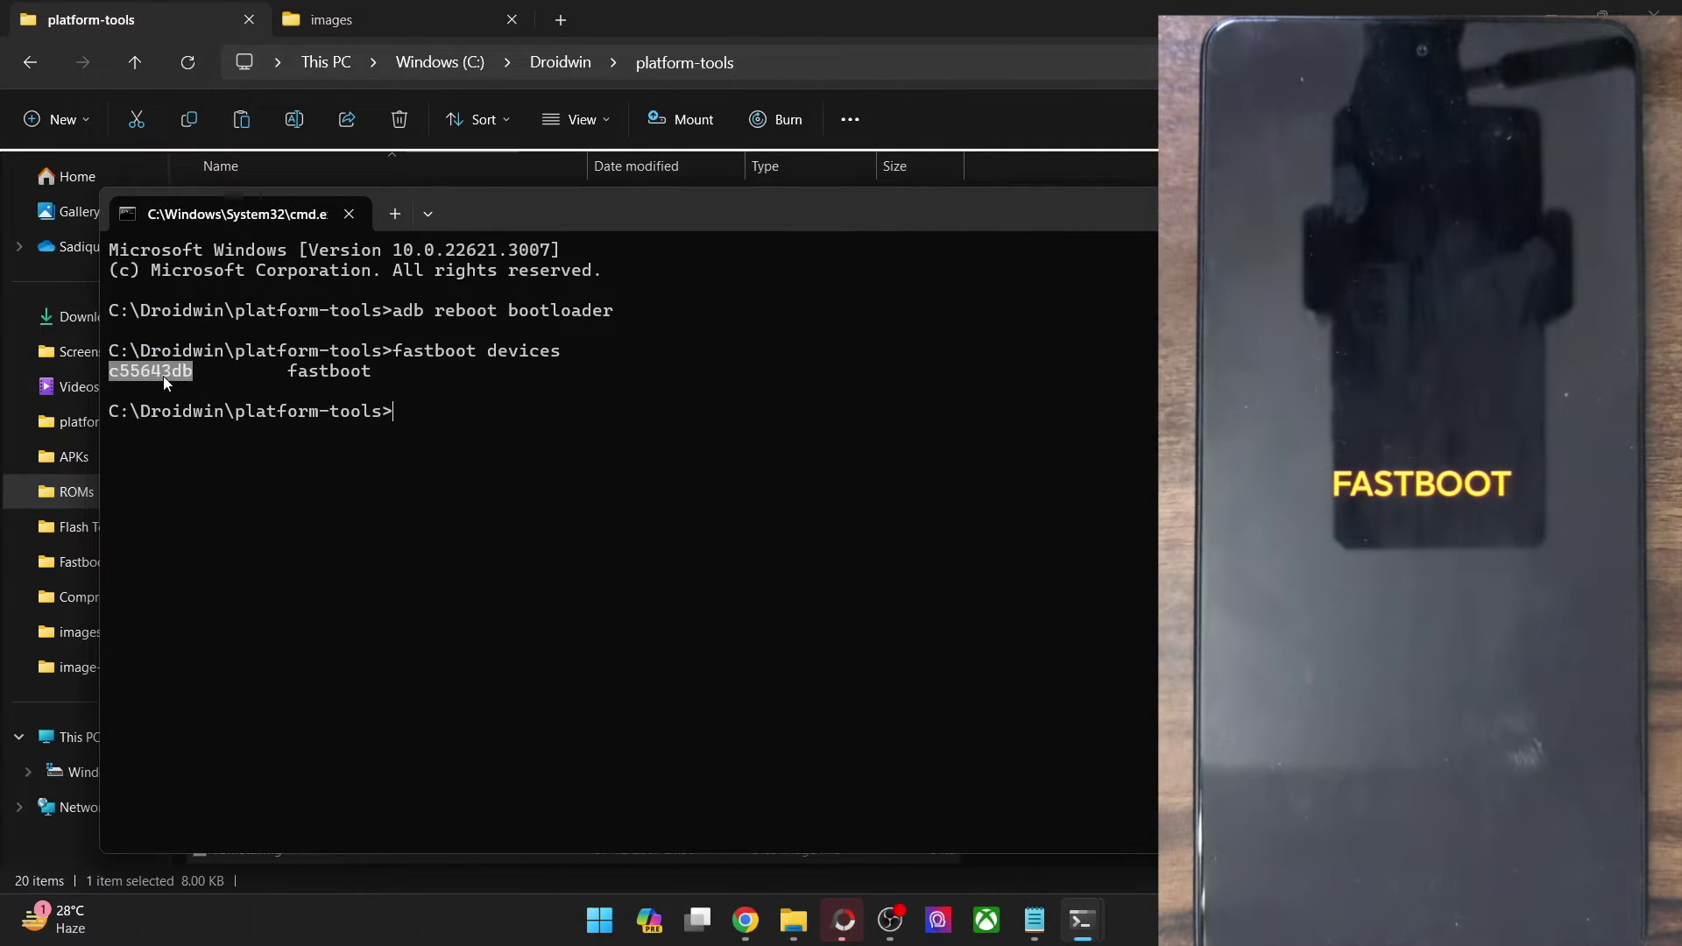
key("ctrl+c")
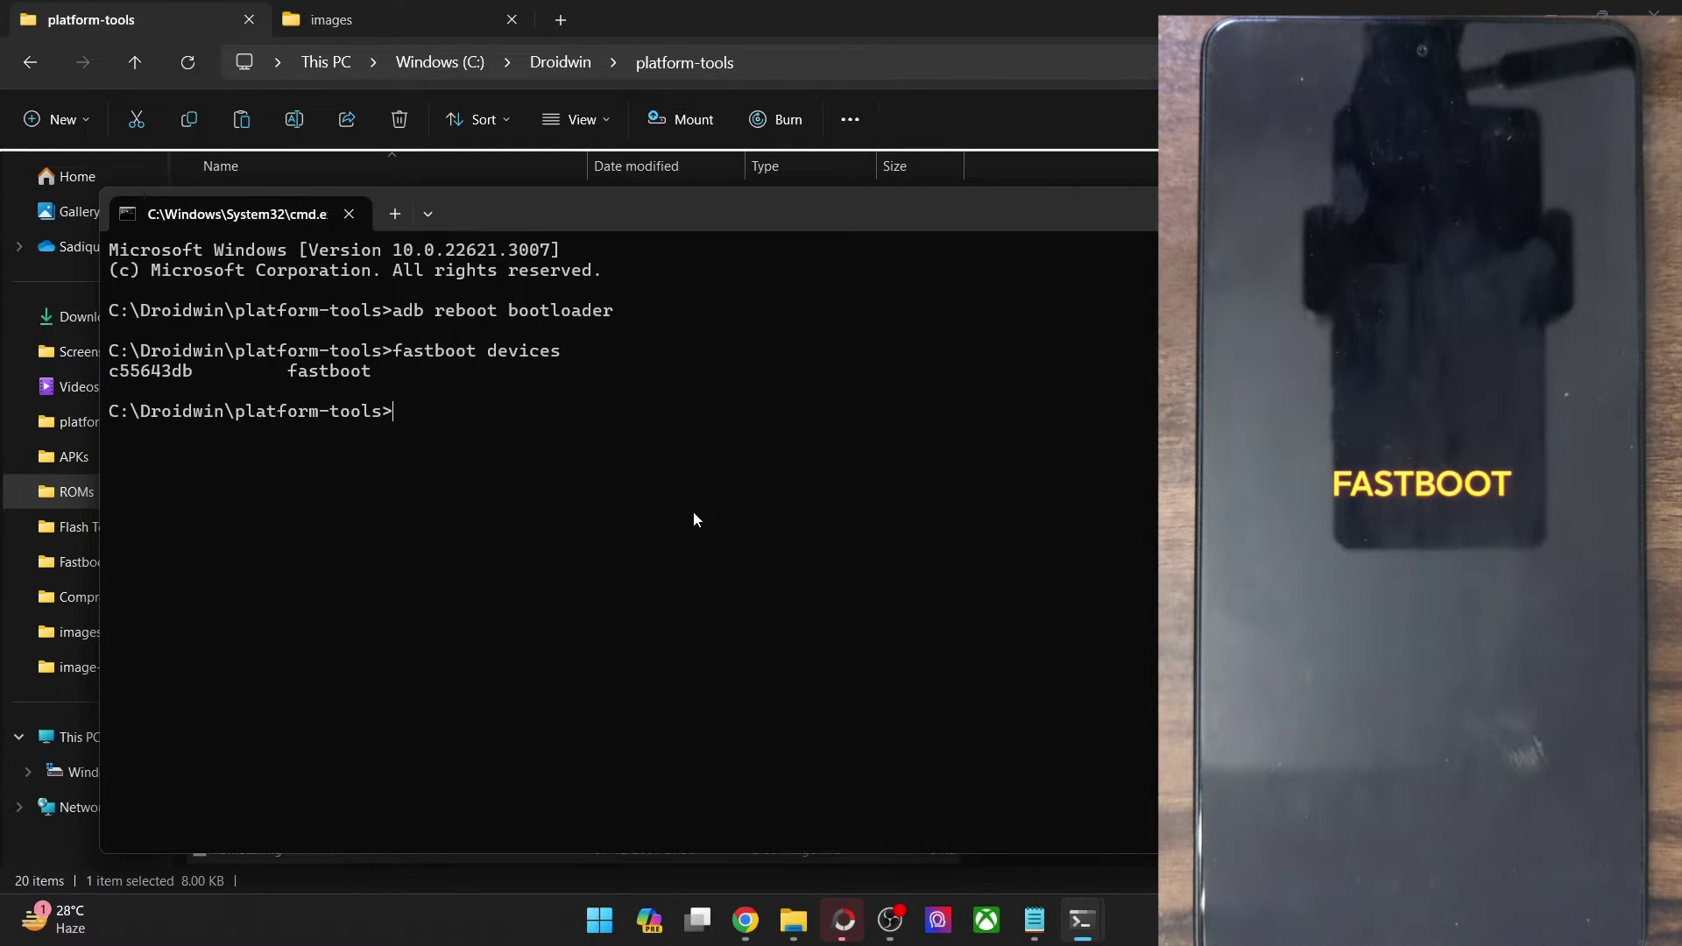
Switch to the DM Verity guide in the browser and examine the three alternative vbmeta flashing commands in step 7
left_click(746, 920)
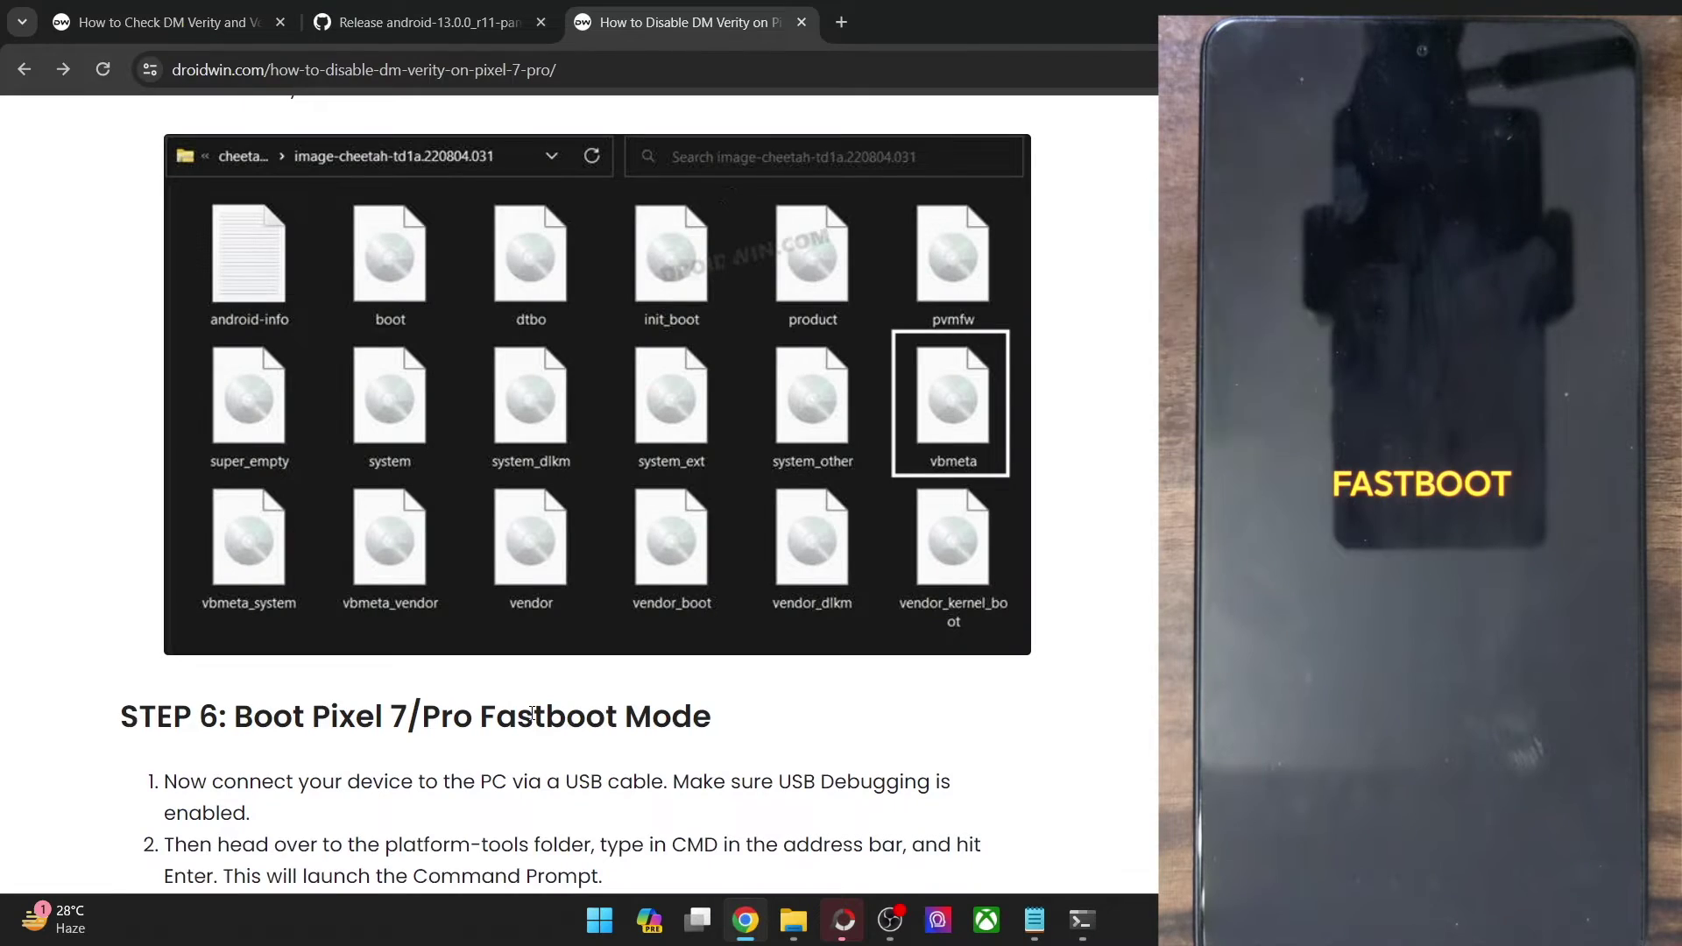
scroll(566, 686, "down", 6)
scroll(566, 678, "down", 6)
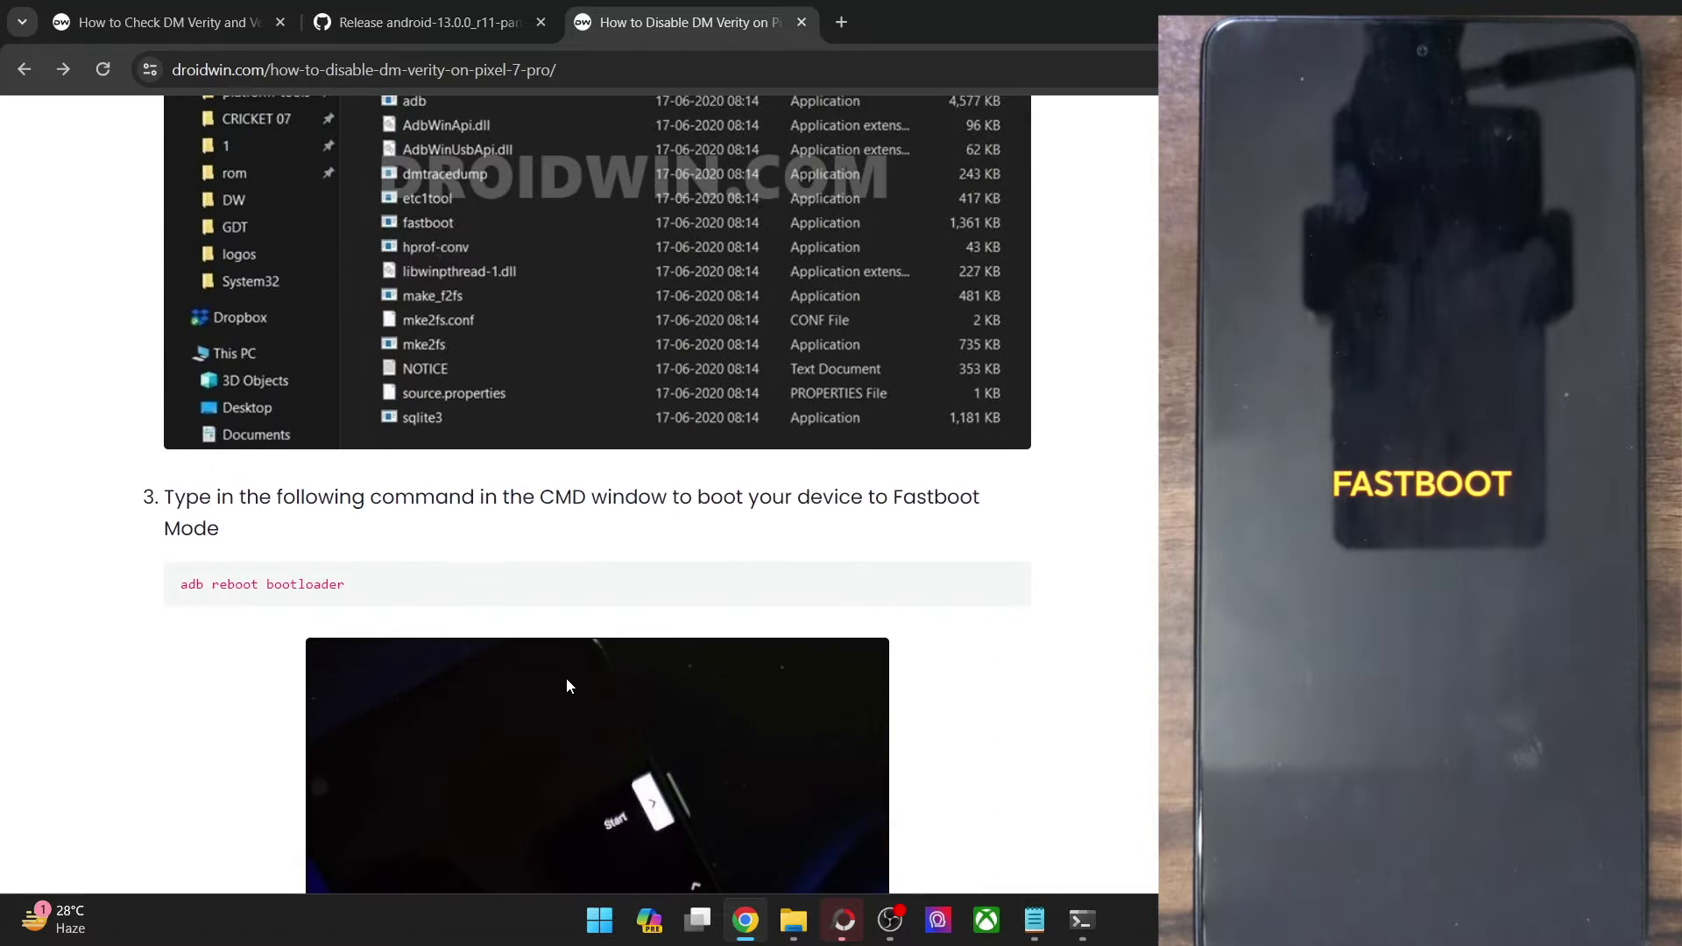
scroll(566, 678, "down", 5)
scroll(506, 766, "down", 12)
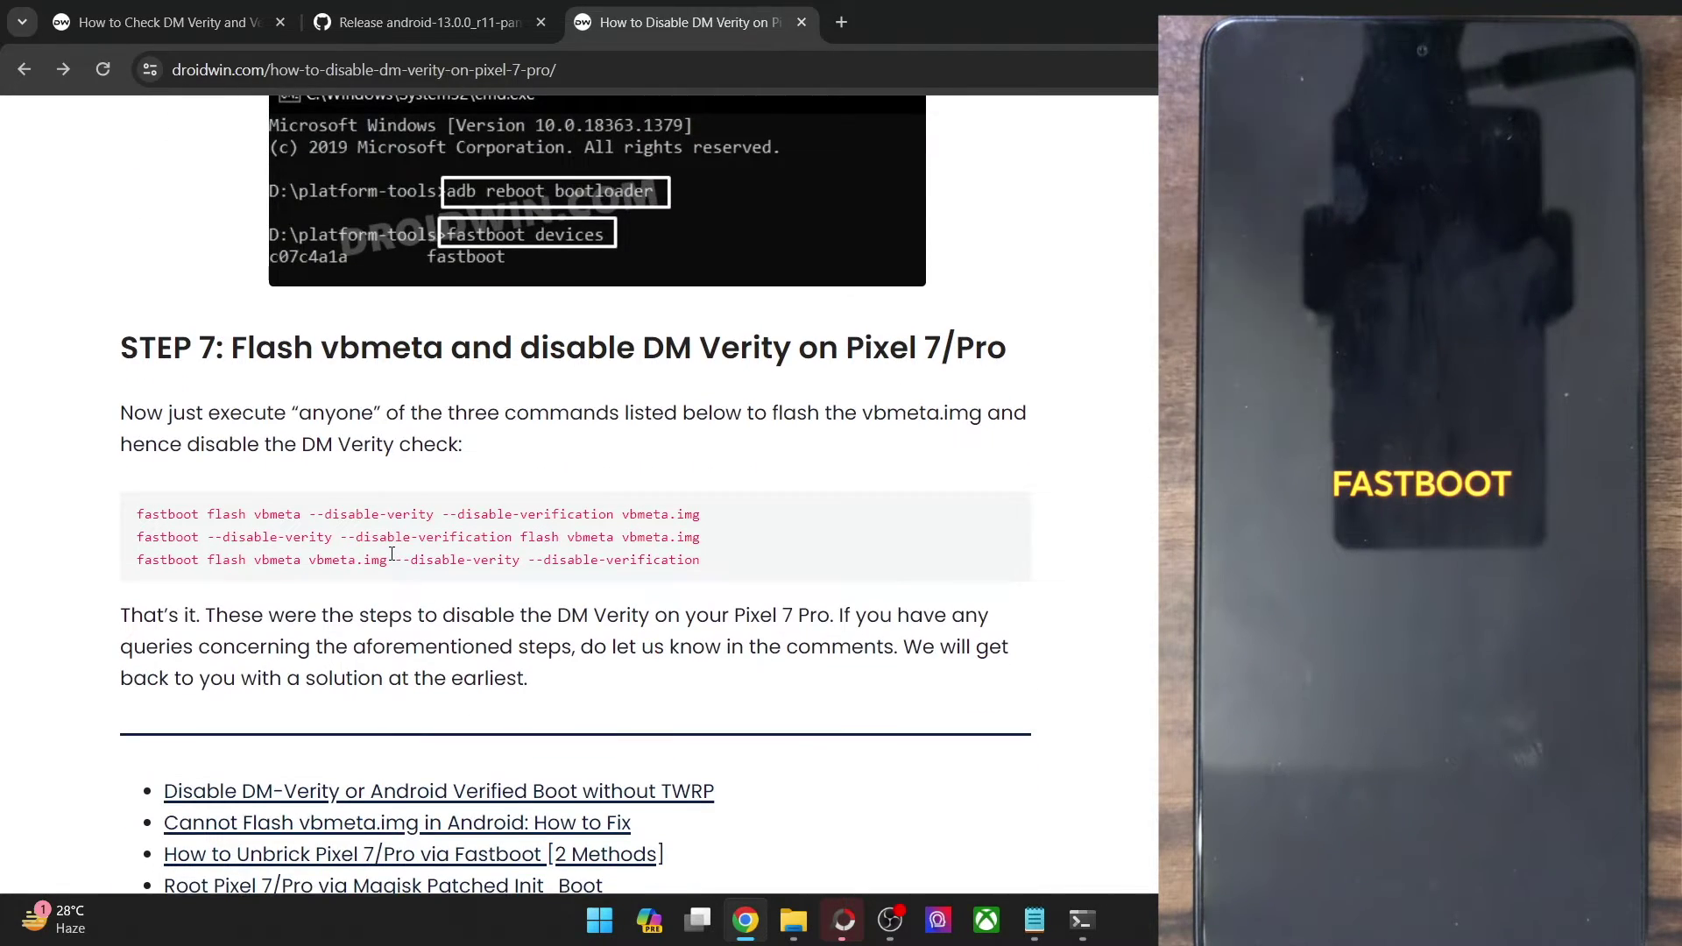
scroll(394, 587, "up", 1)
double_click(391, 620)
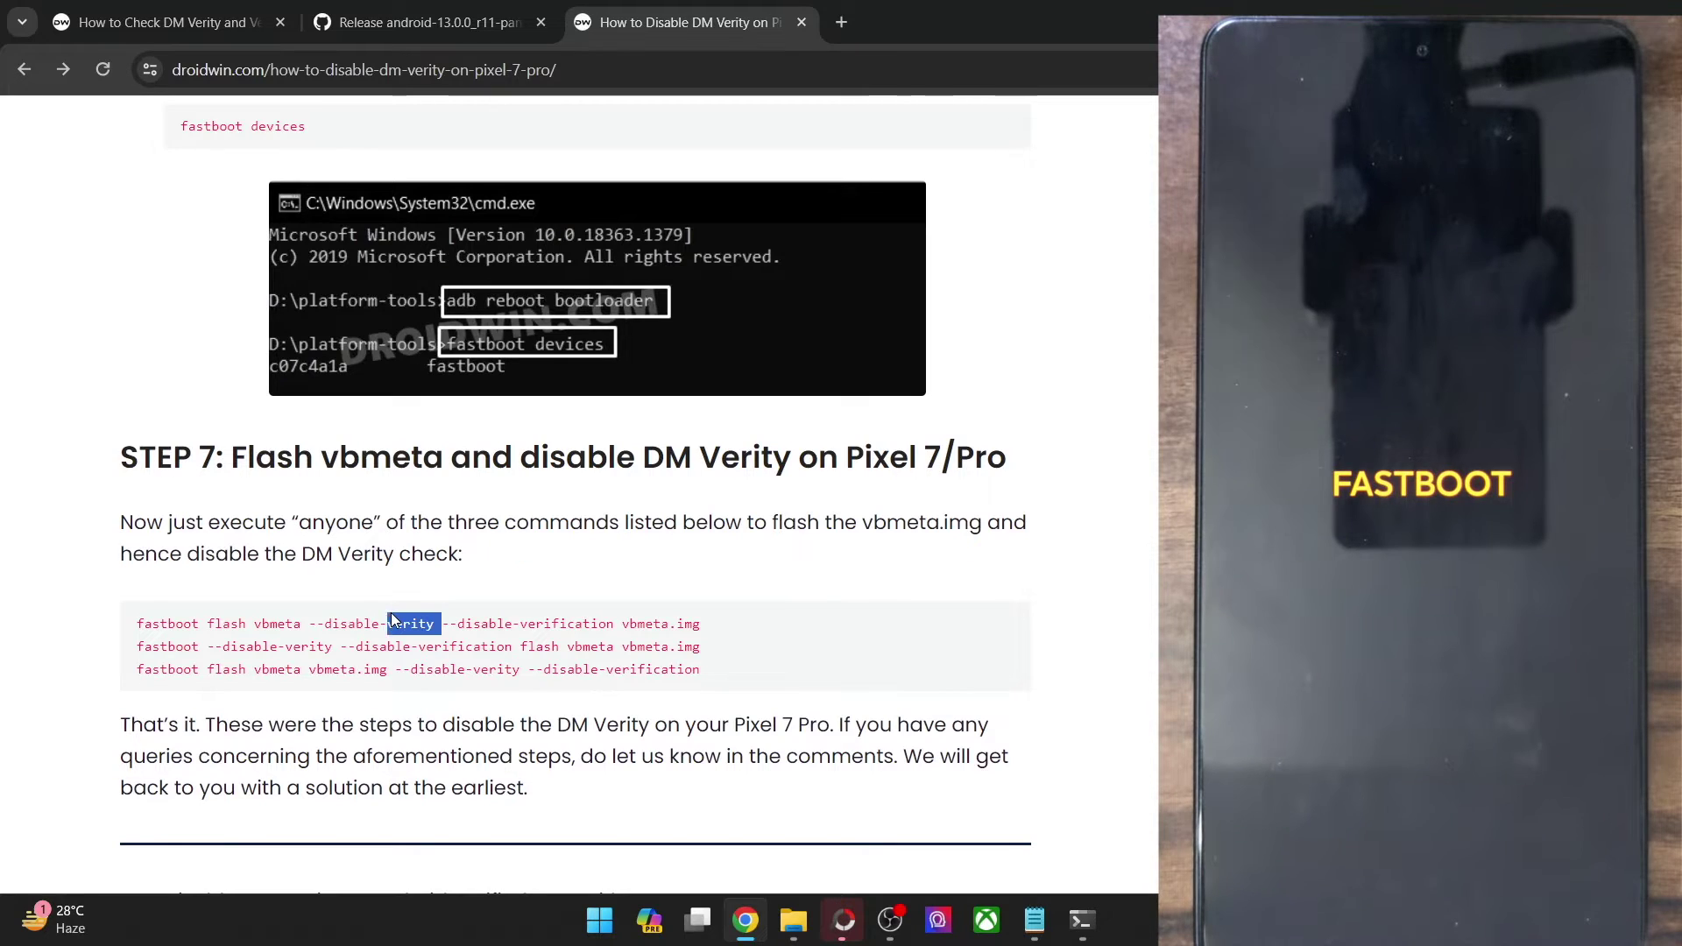
triple_click(326, 617)
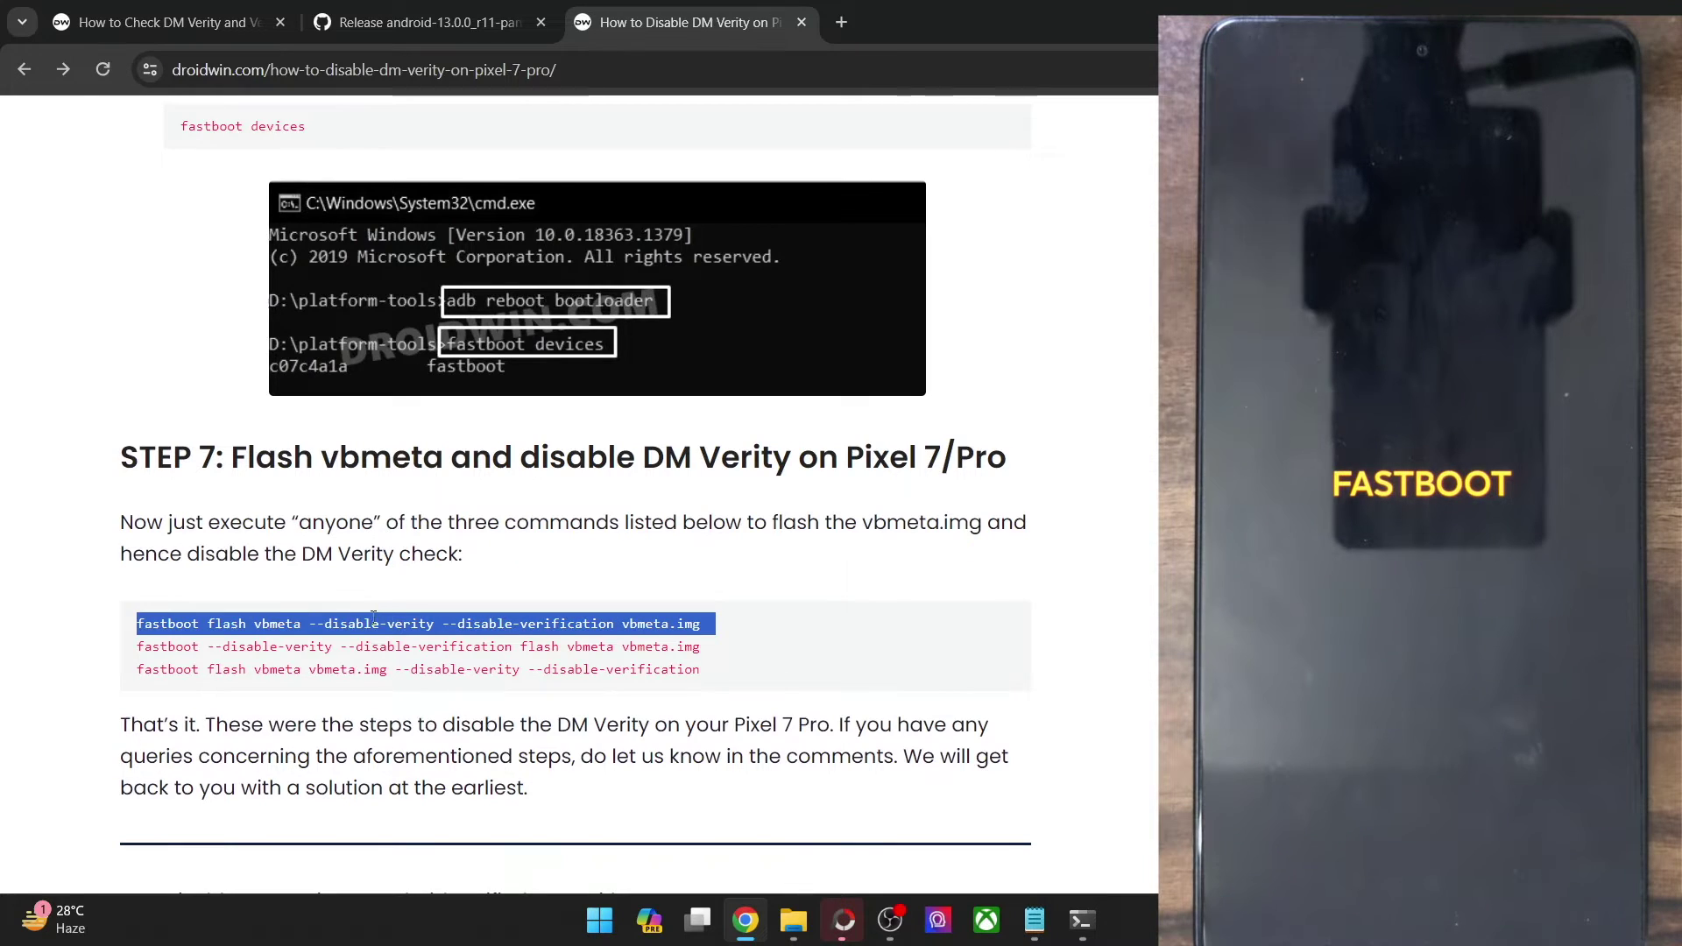
left_click(312, 620)
left_click_drag(311, 620, 716, 627)
double_click(594, 627)
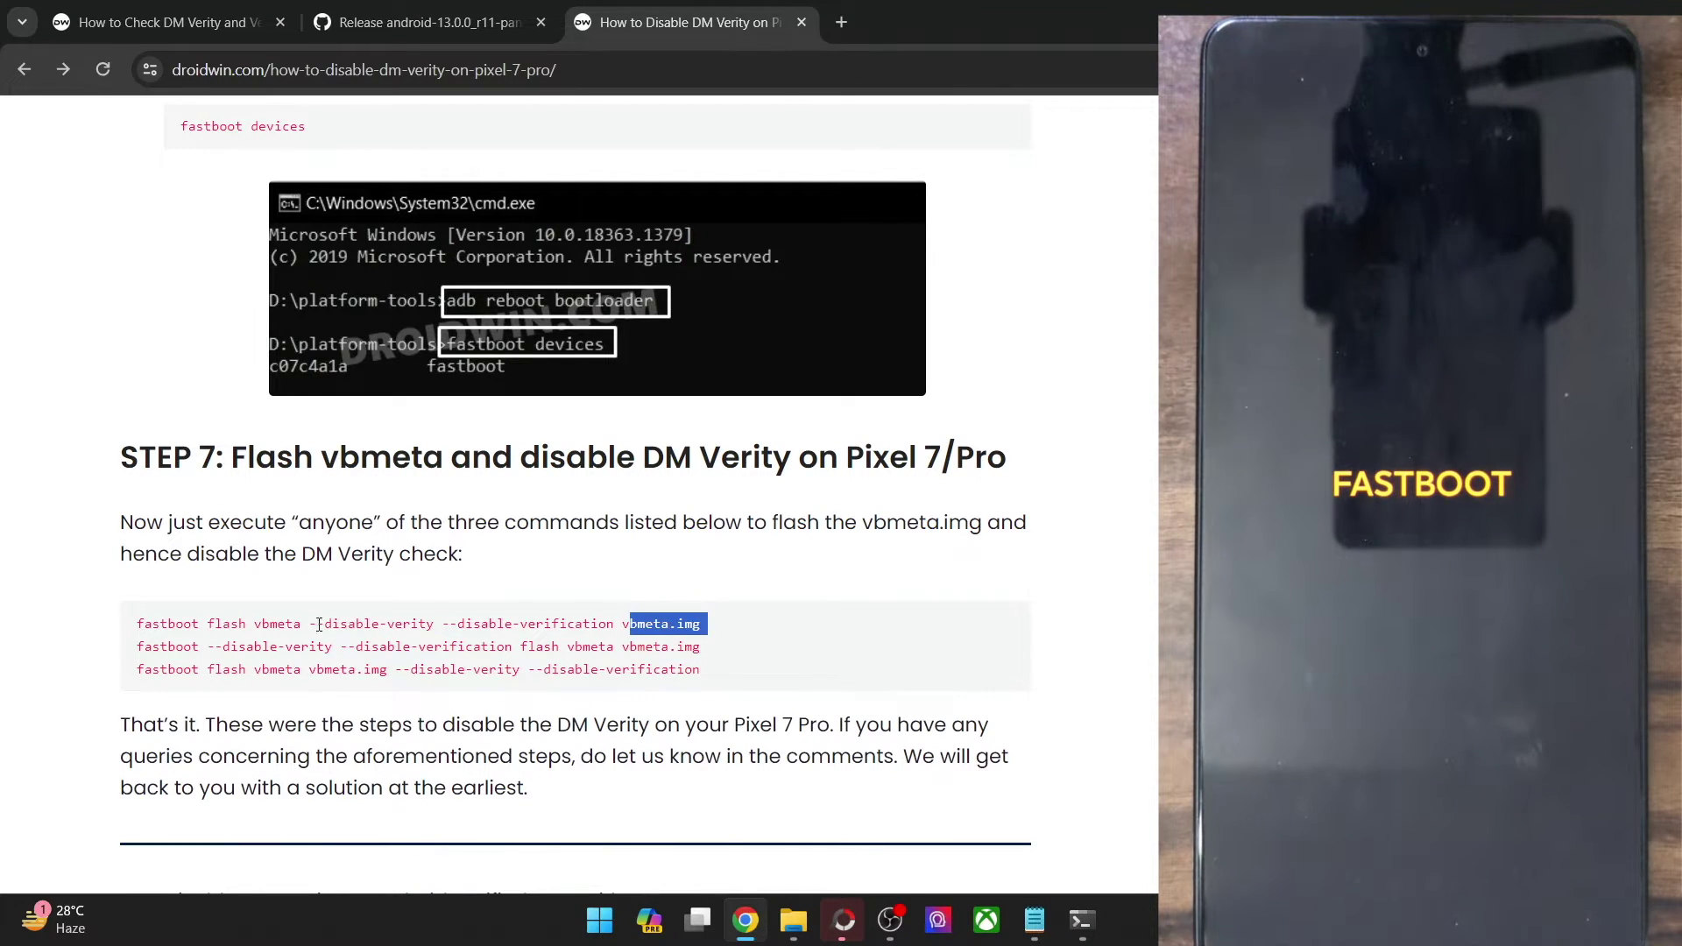
double_click(277, 624)
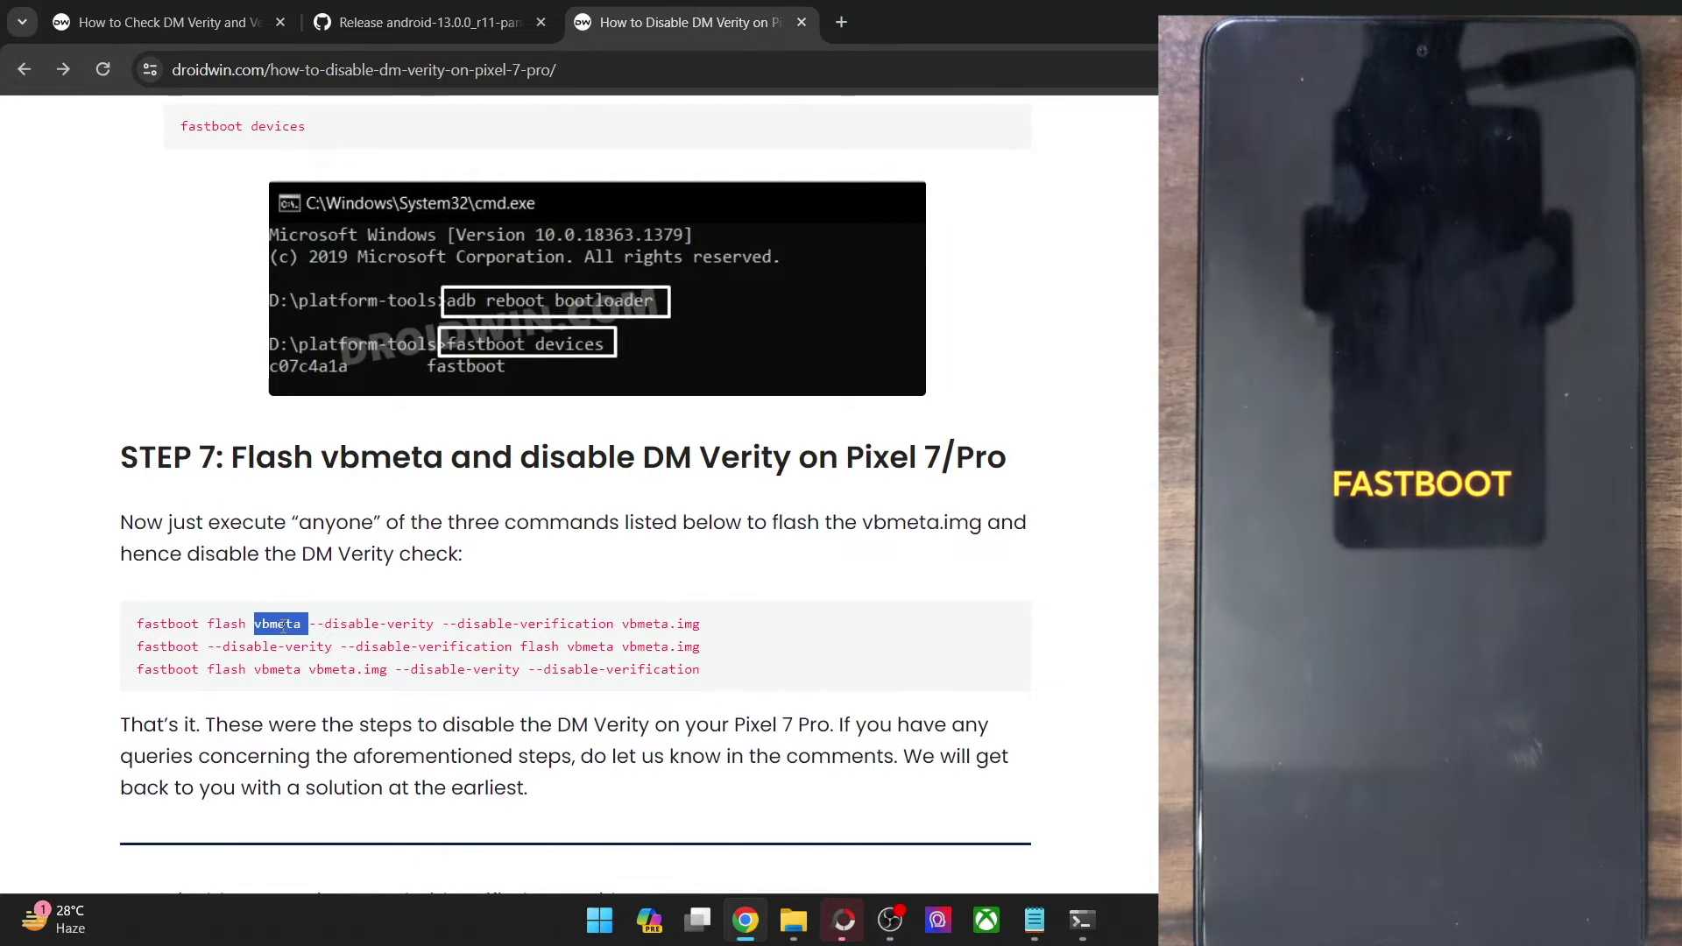
triple_click(349, 624)
double_click(383, 647)
triple_click(394, 646)
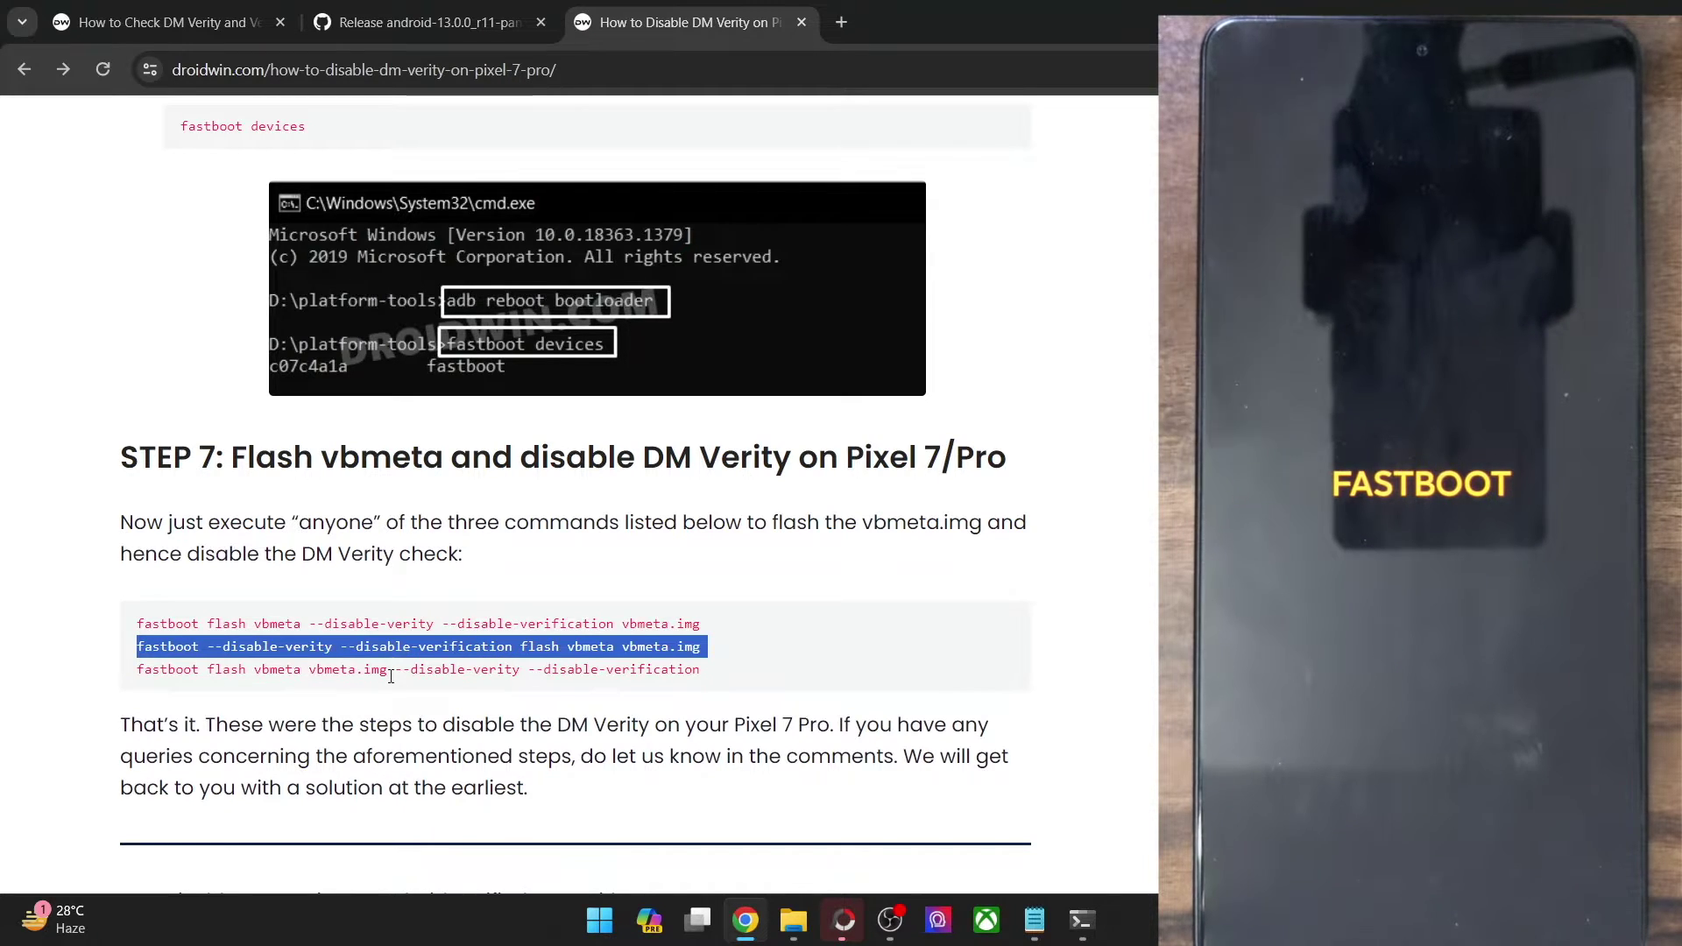
triple_click(391, 670)
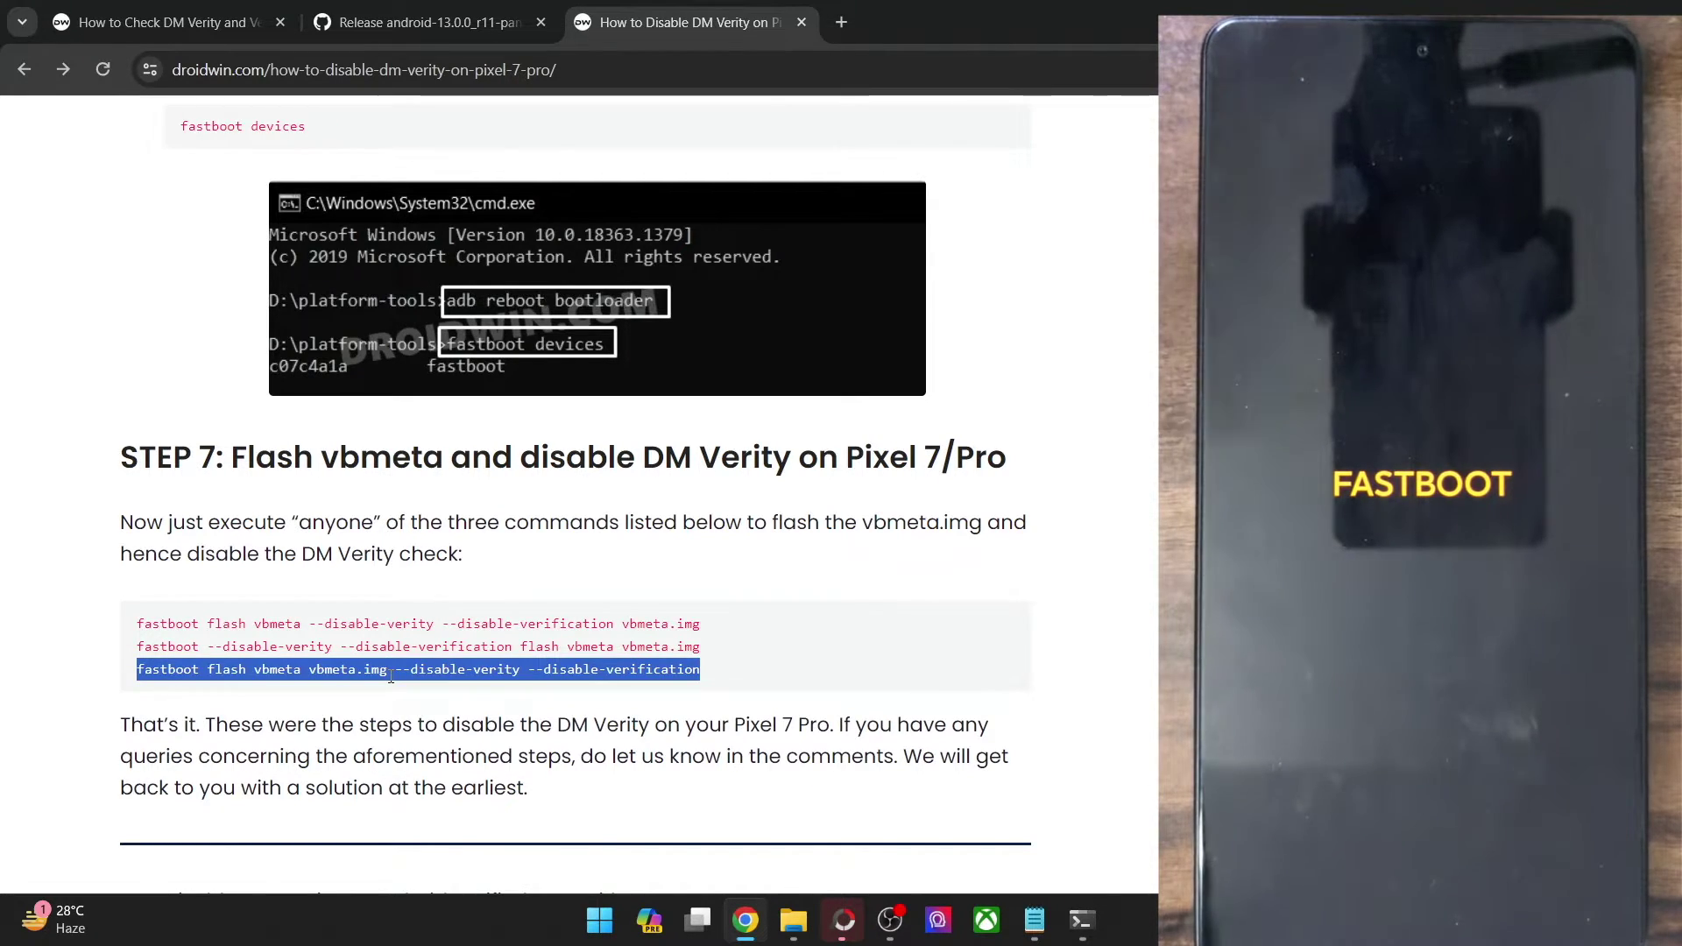
Copy the first flashing command from step 7 and run fastboot flash vbmeta --disable-verity --disable-verification vbmeta.img in the Command Prompt
triple_click(512, 624)
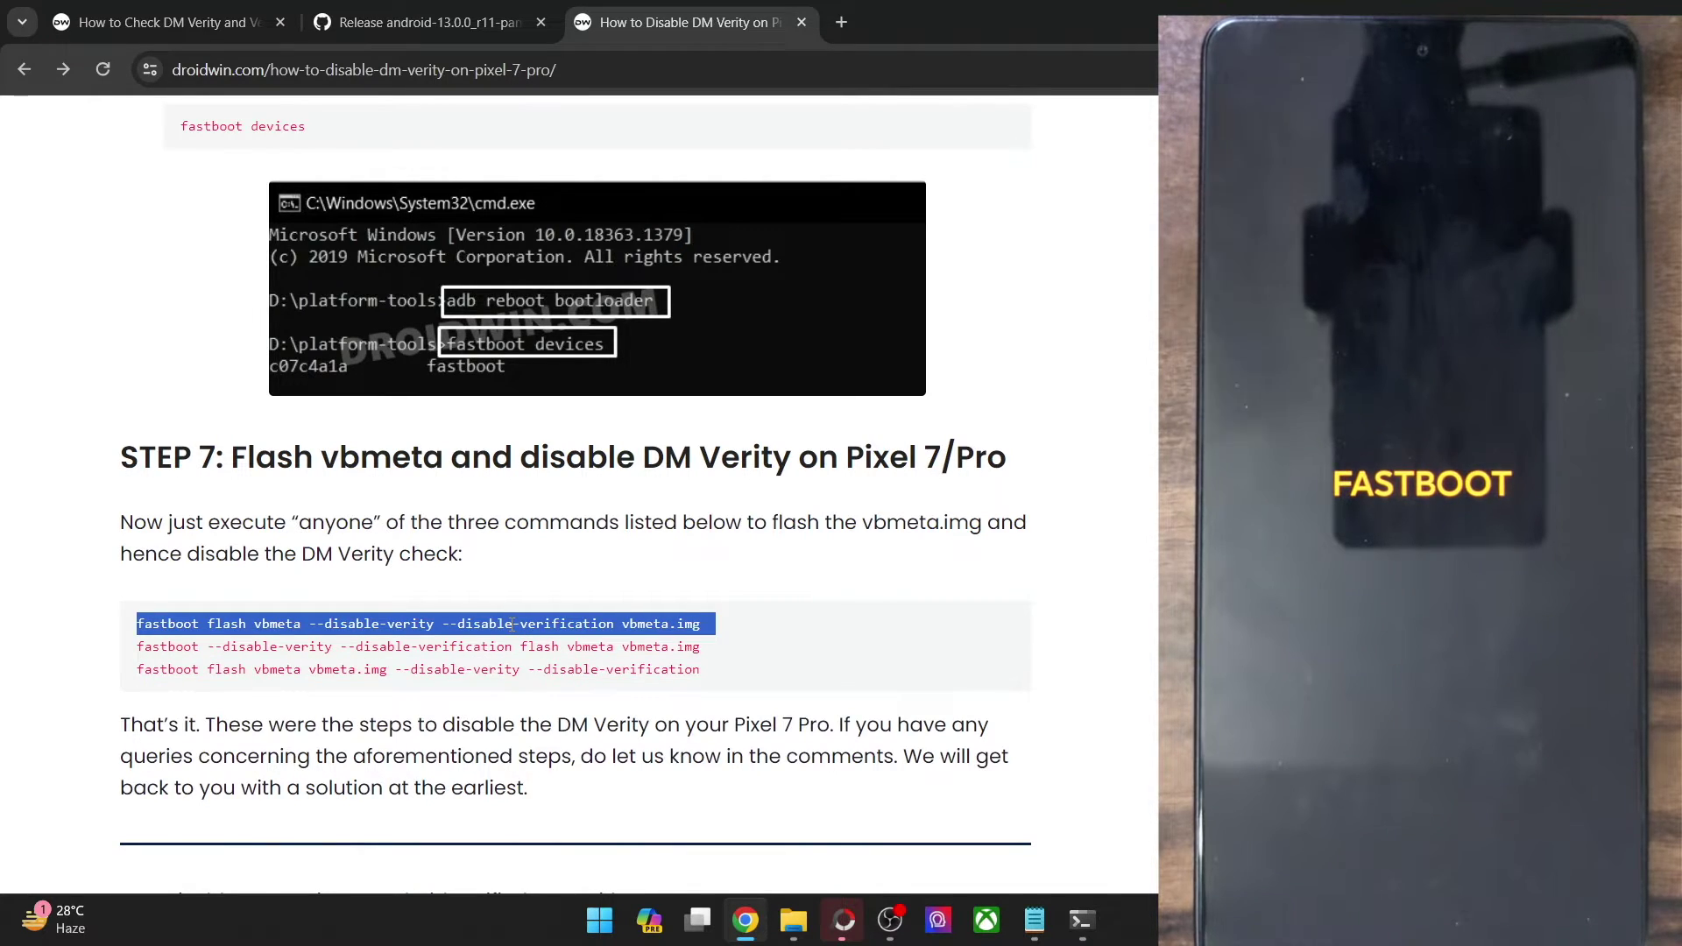
left_click(1083, 920)
left_click(958, 807)
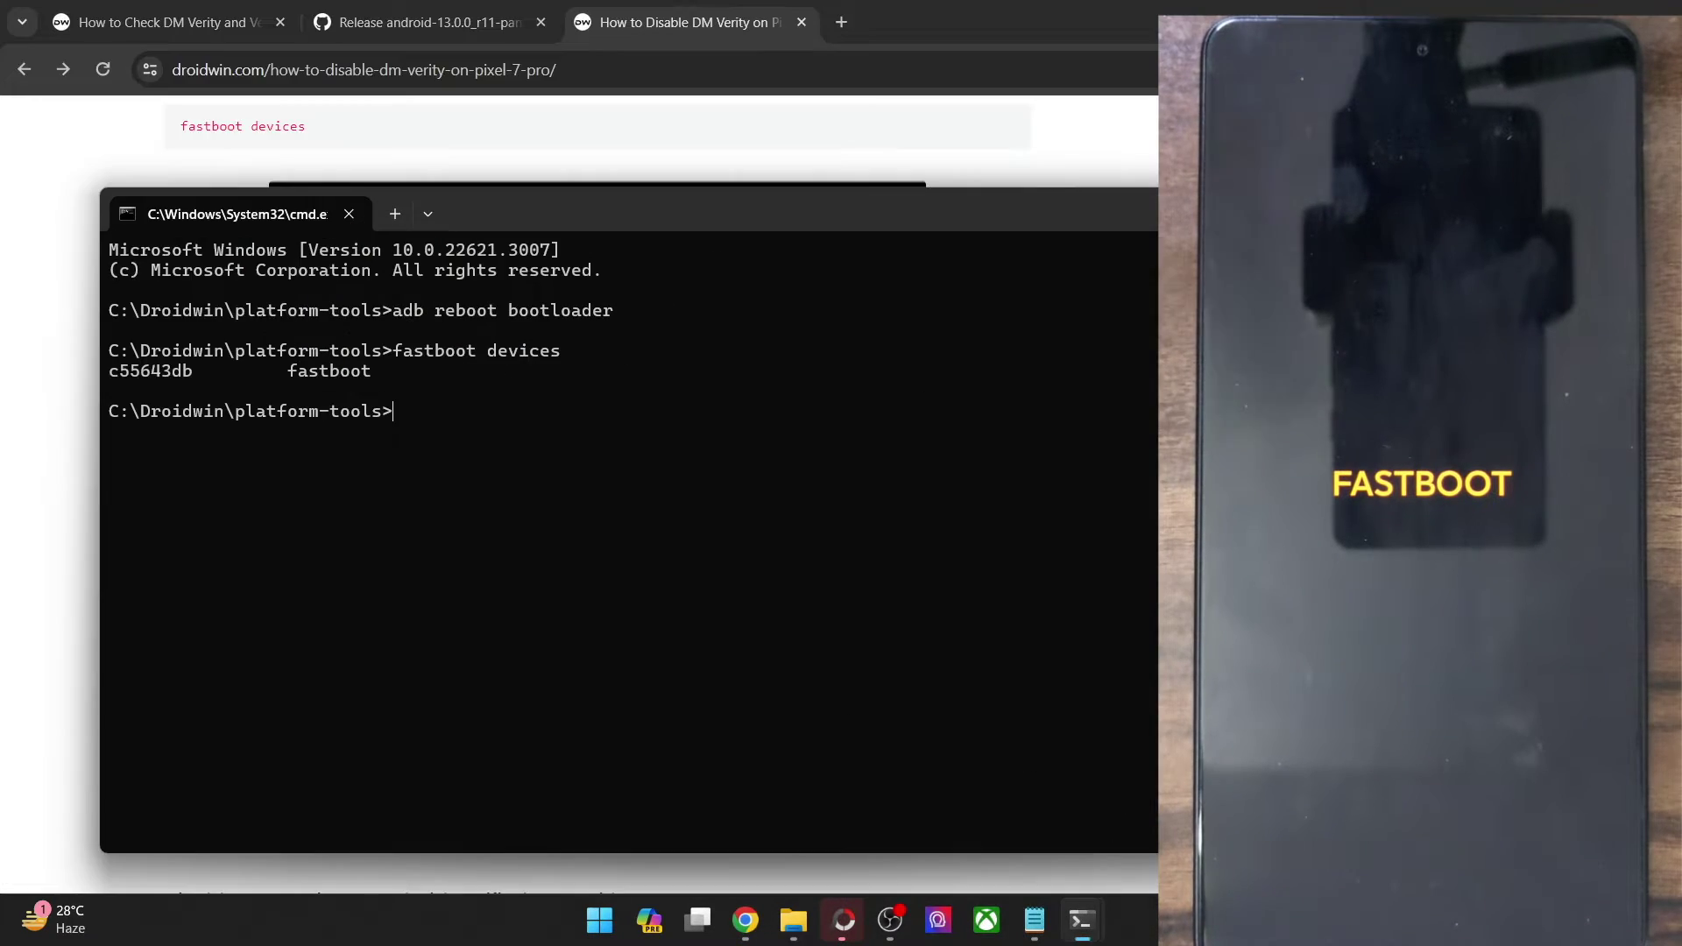
right_click(580, 487)
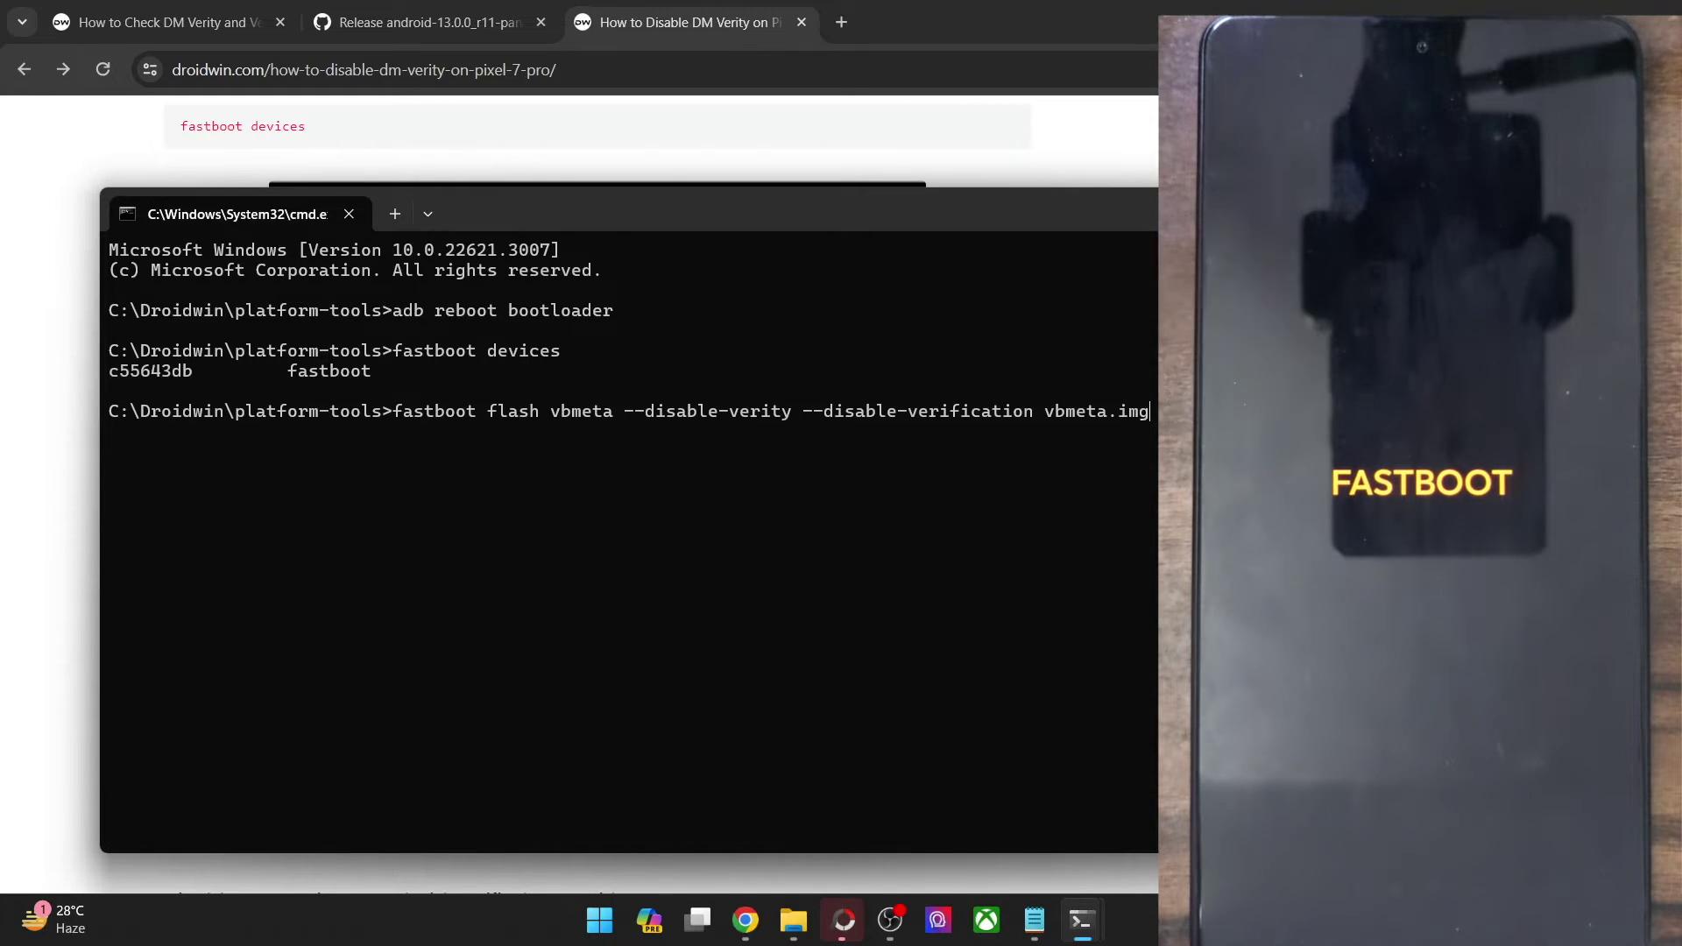
key("Return")
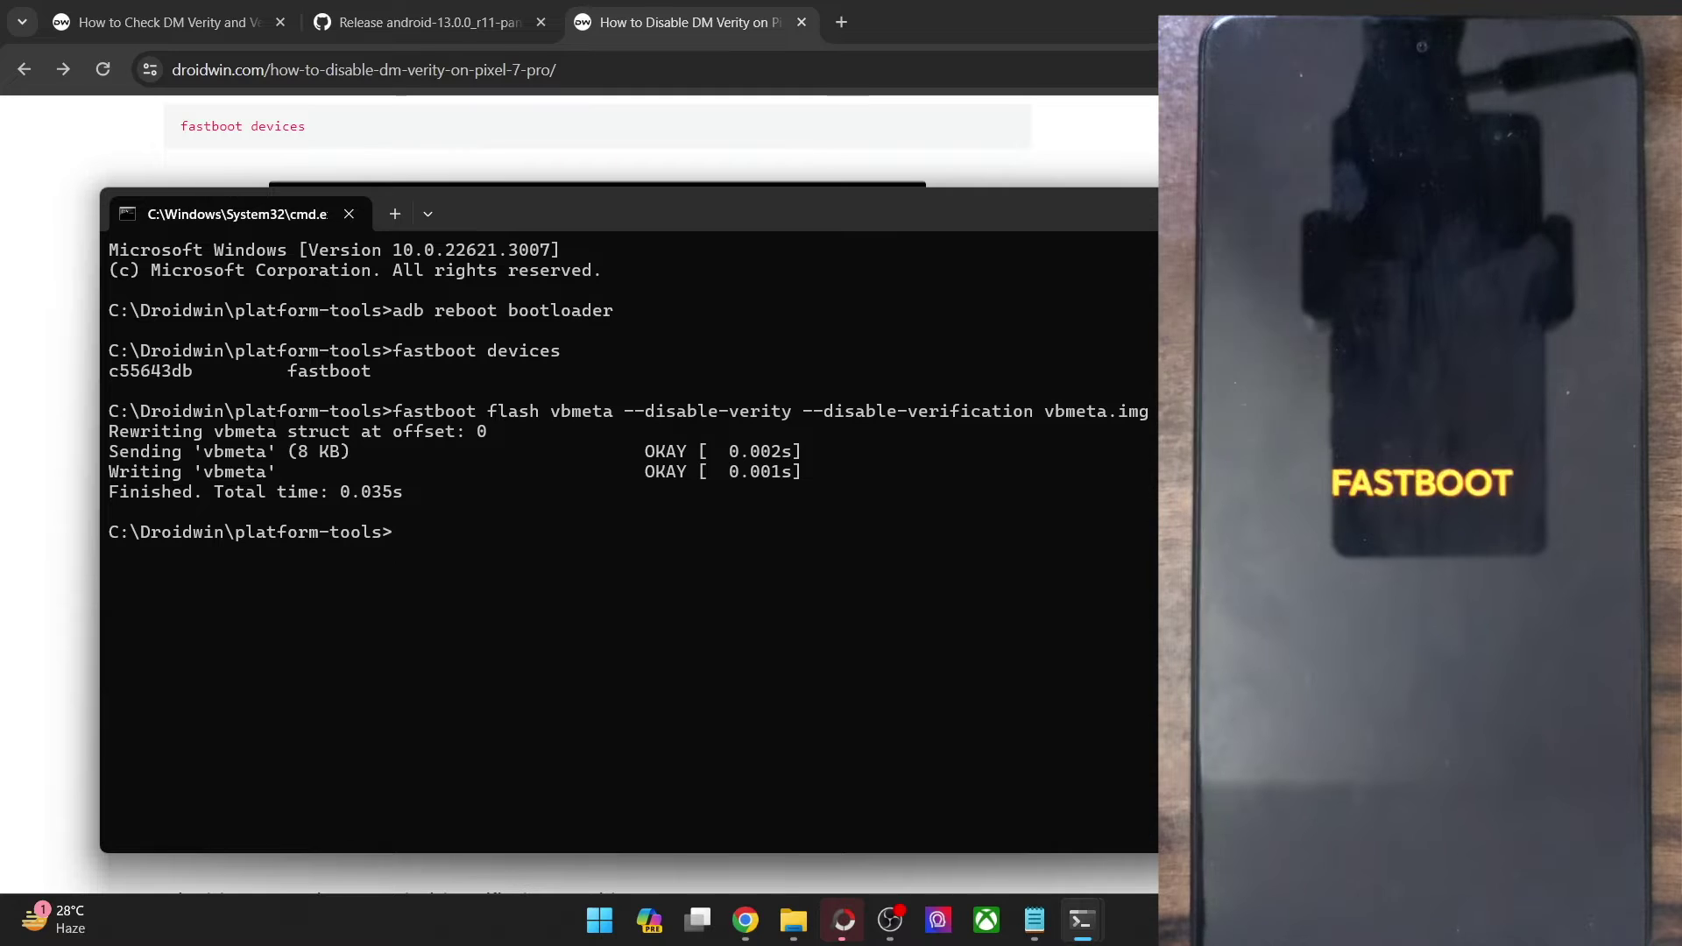
Run fastboot reboot in the Command Prompt to restart the phone into the system
type("fastb")
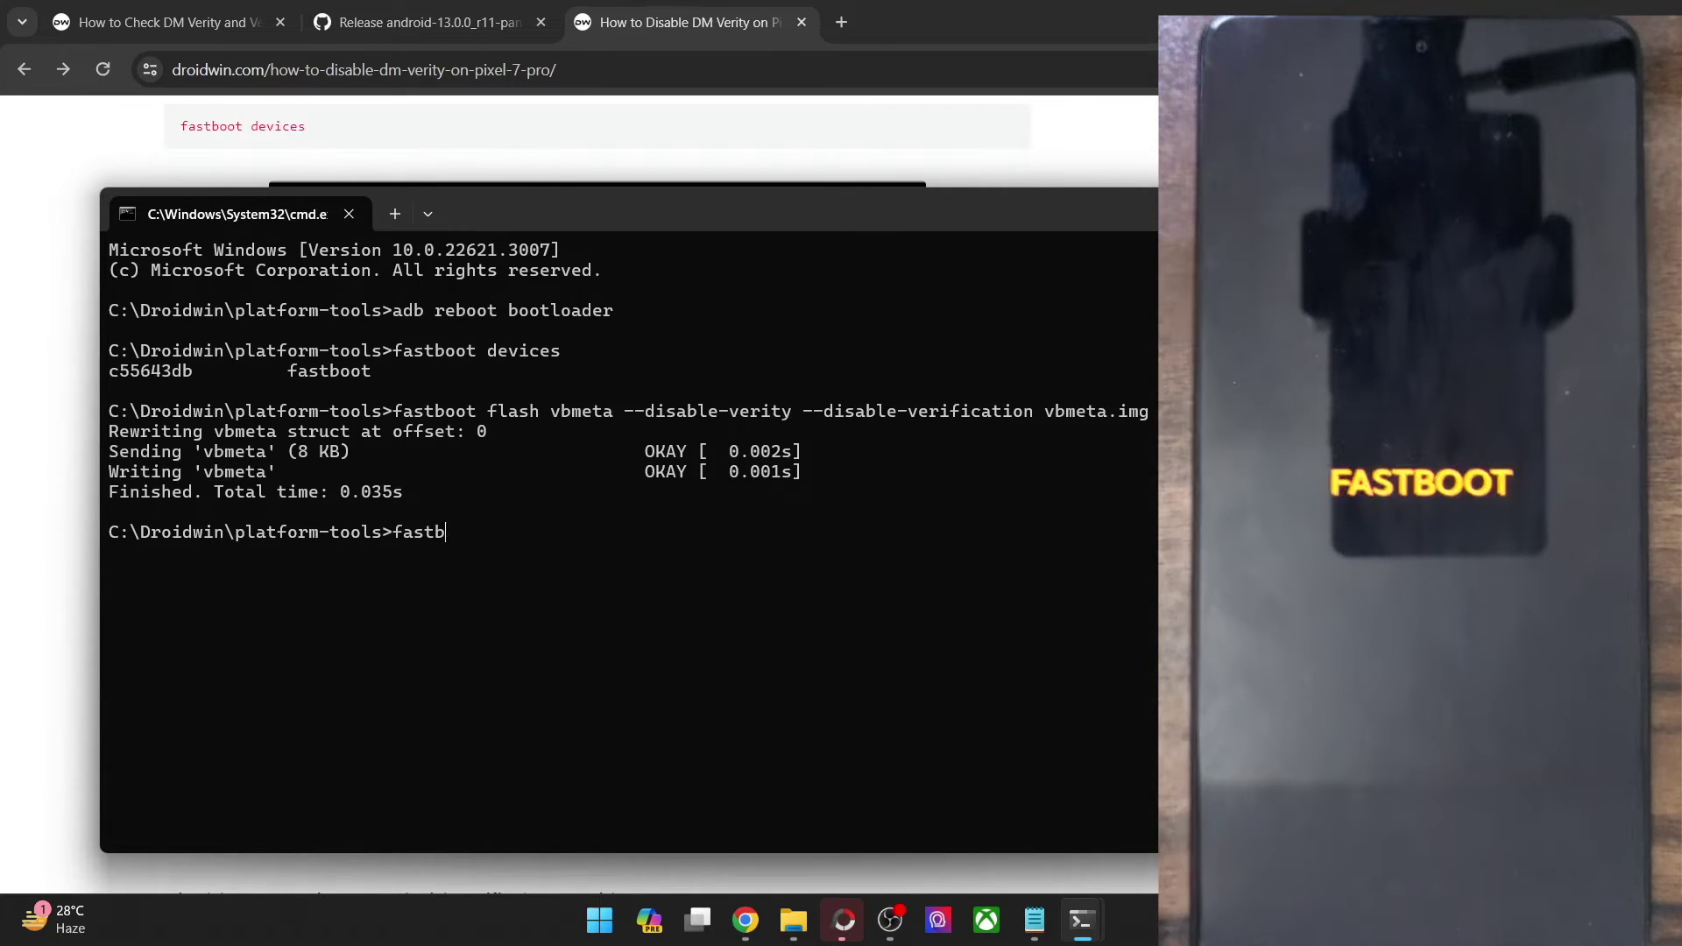
type("oot reboot")
key("Return")
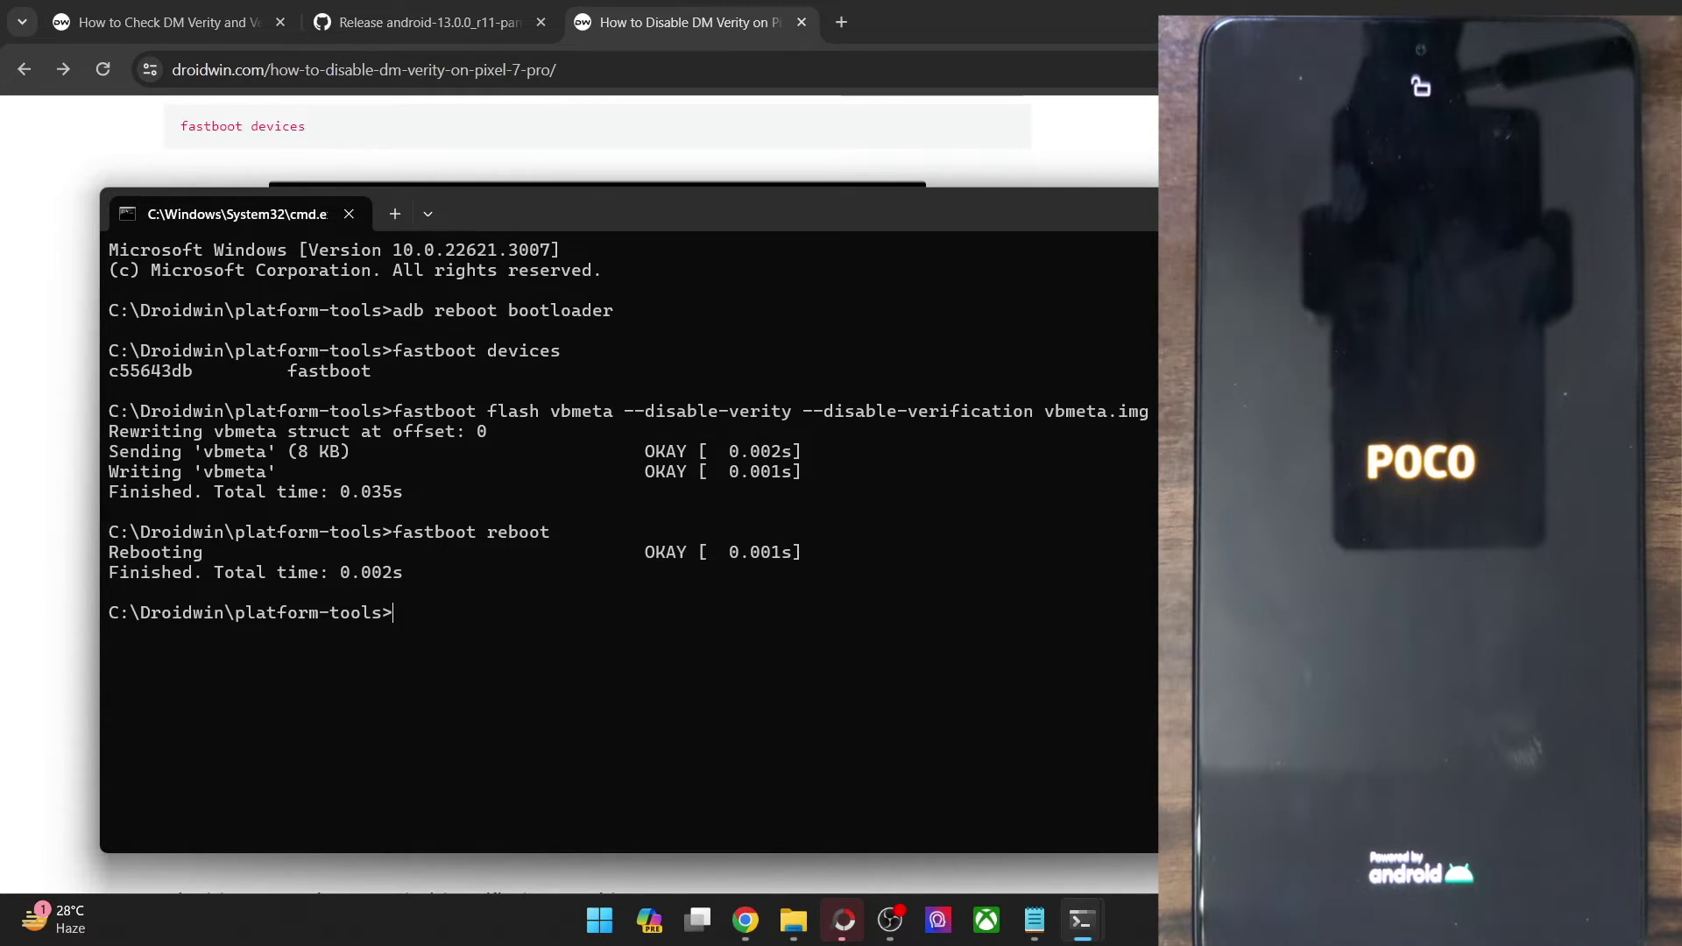
Return to the browser guide and compare the placement of vbmeta.img and the two disable flags in the step 7 commands
key("alt+Tab")
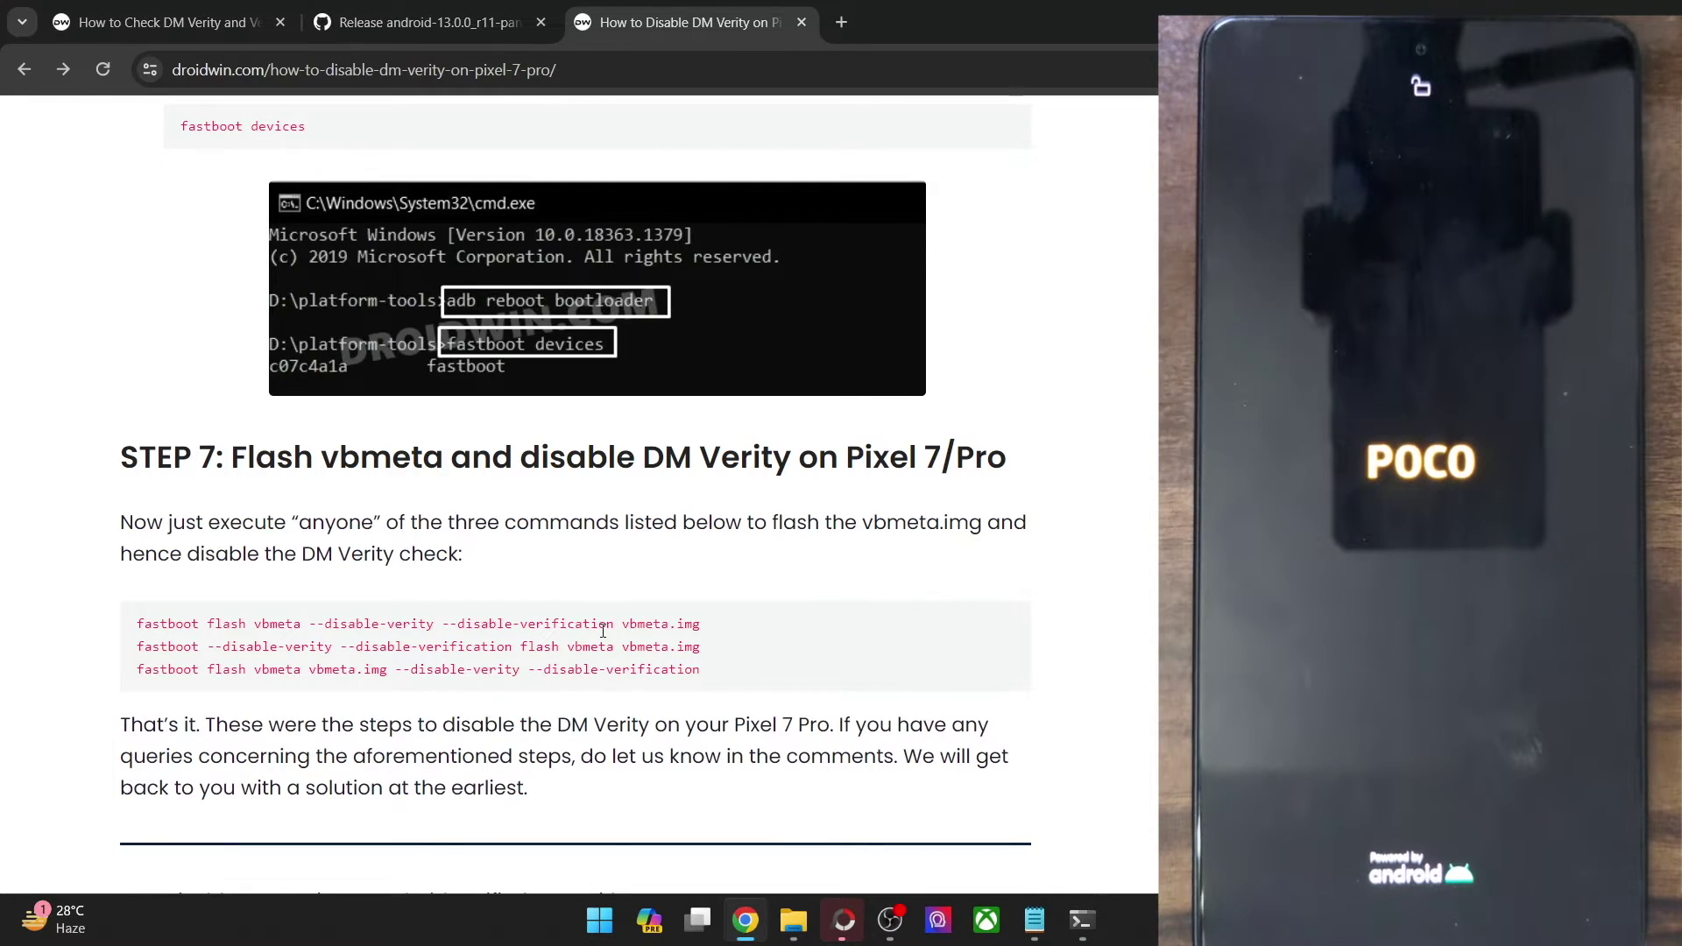
triple_click(603, 627)
triple_click(594, 646)
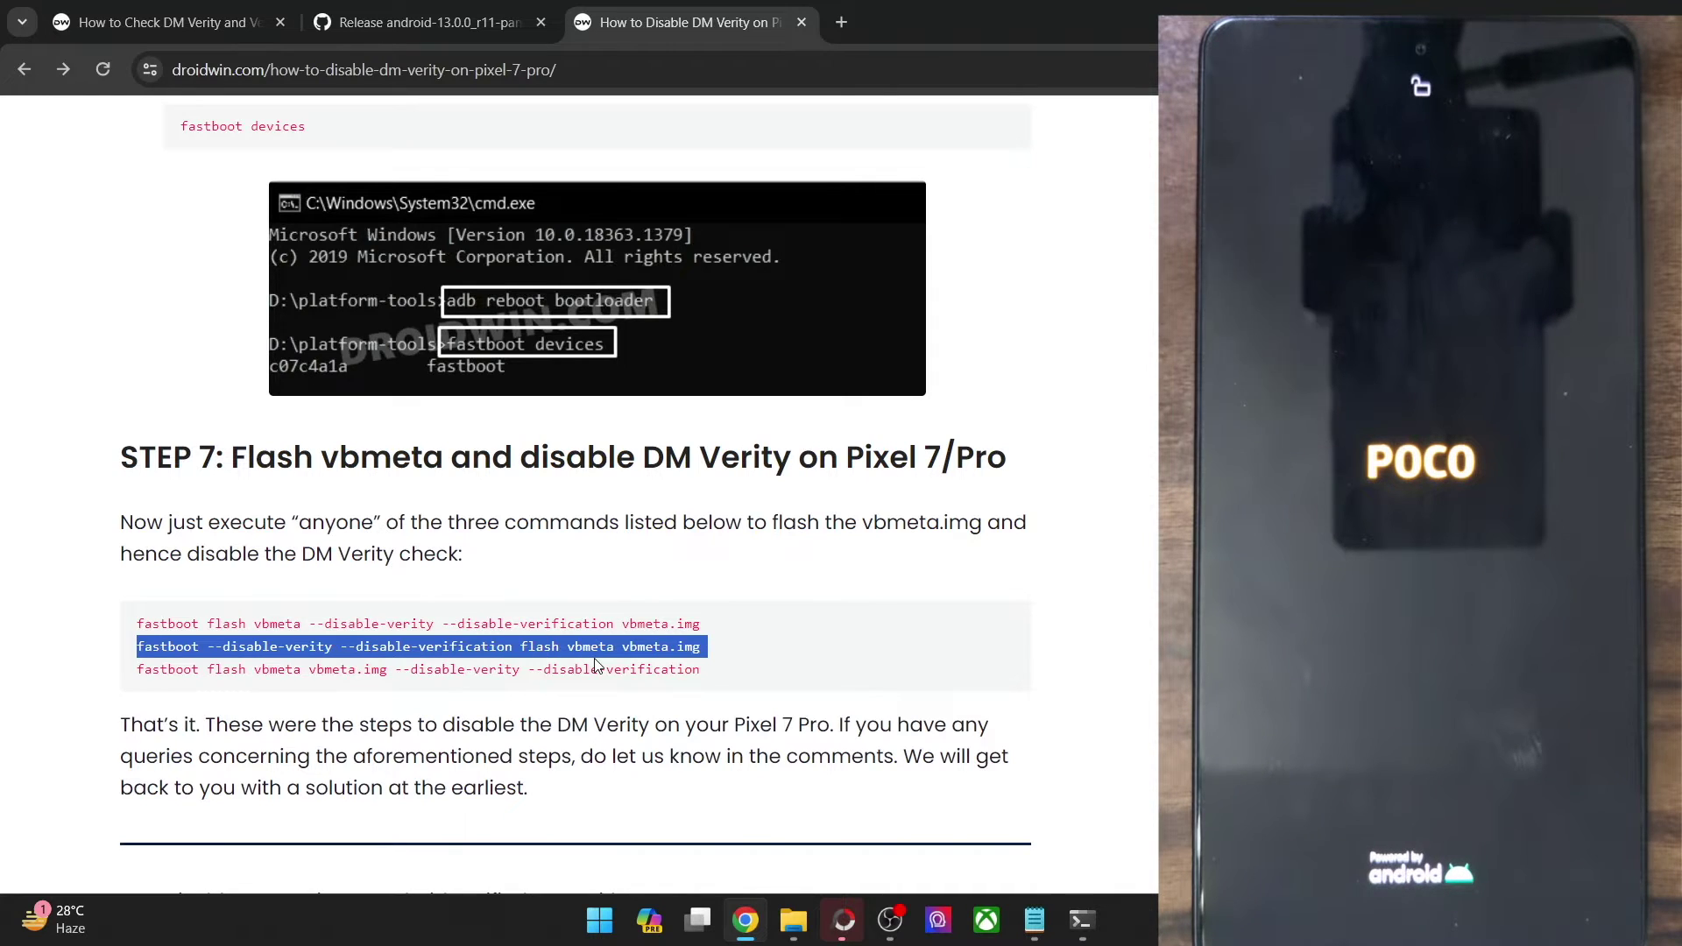
triple_click(595, 669)
left_click(549, 628)
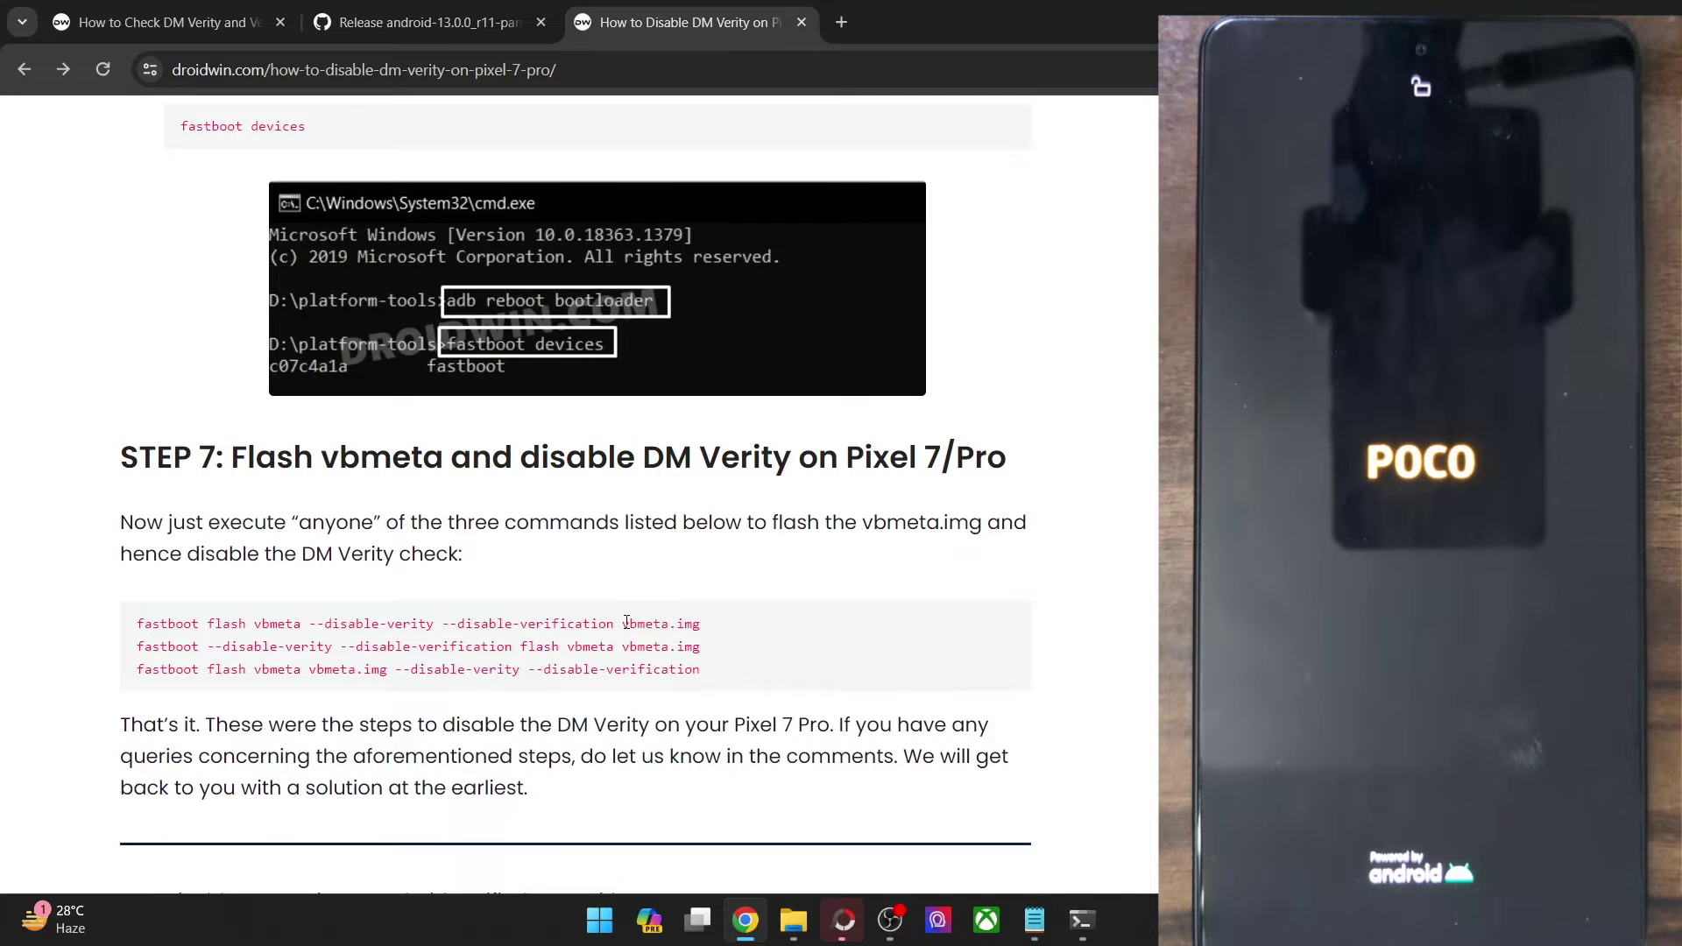
left_click_drag(623, 627, 727, 630)
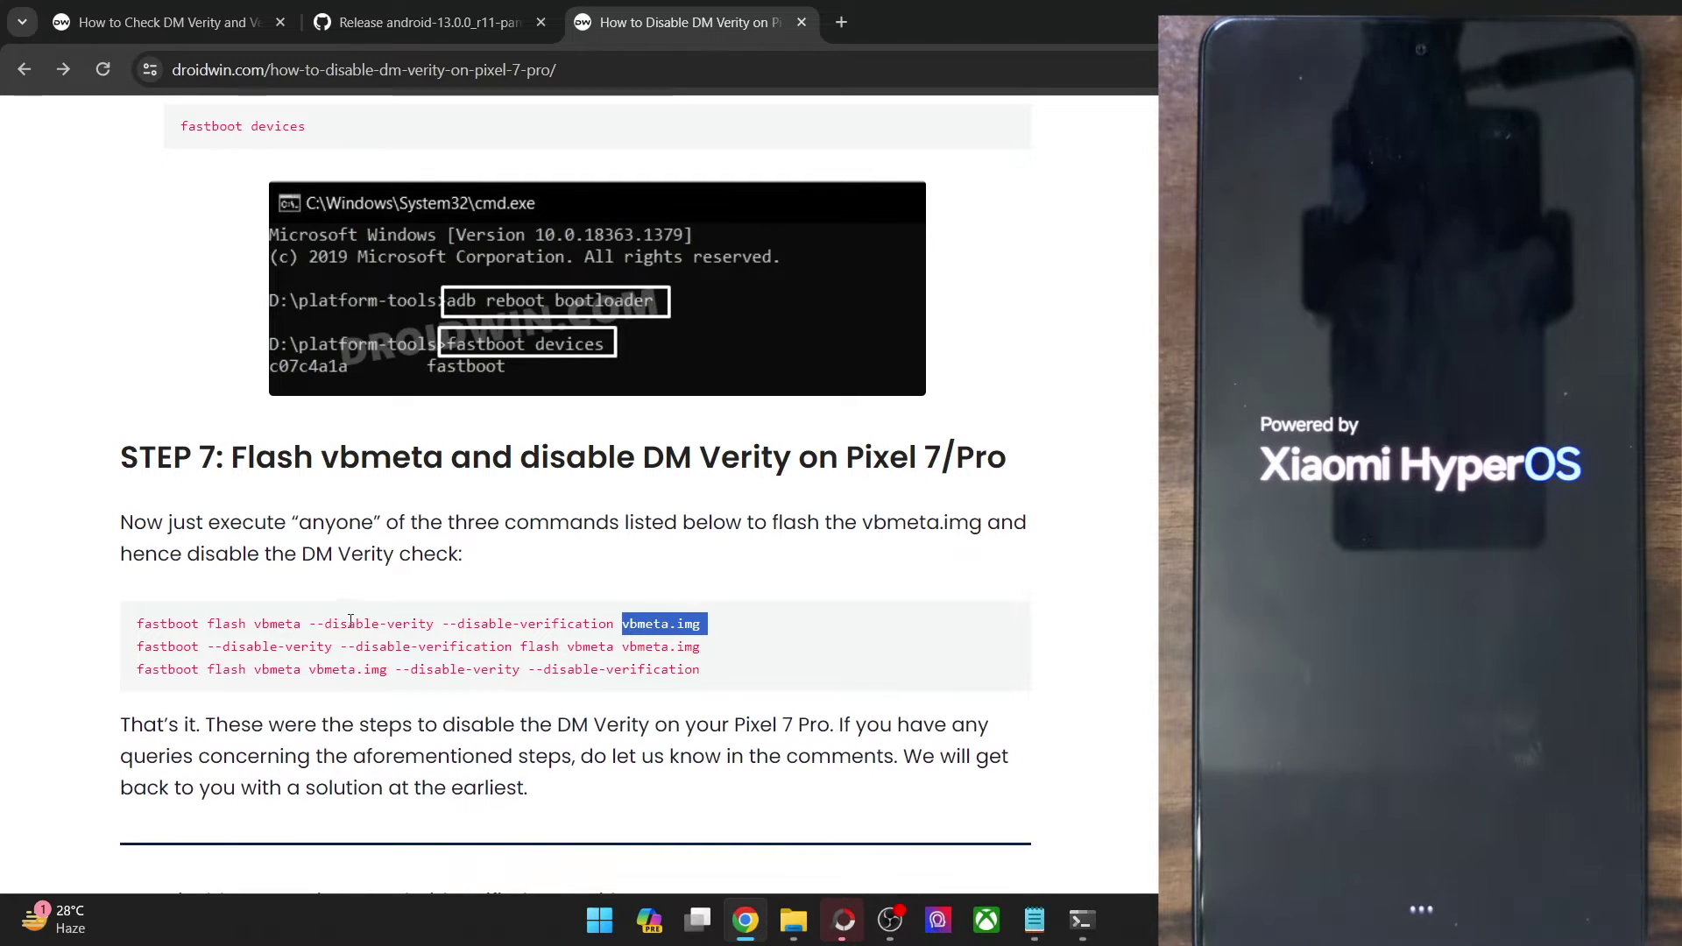
left_click_drag(309, 624, 623, 615)
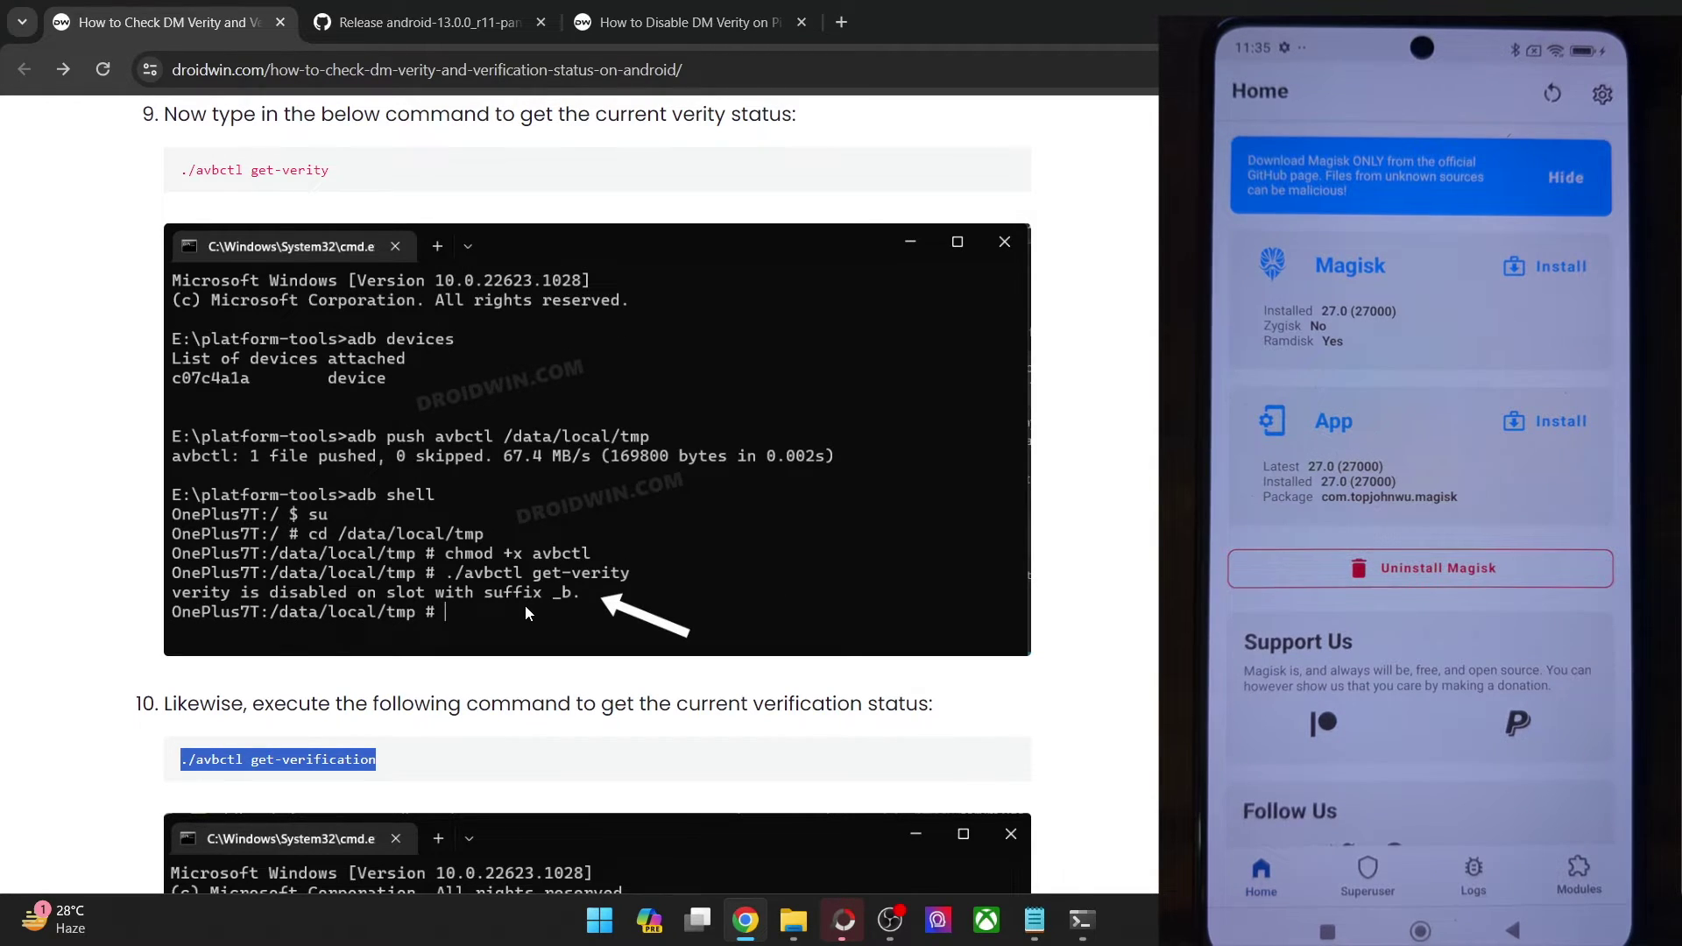
Copy the push command from step 4 of the verity check guide and run adb push avbctl /data/local/tmp in the Command Prompt
scroll(687, 585, "up", 10)
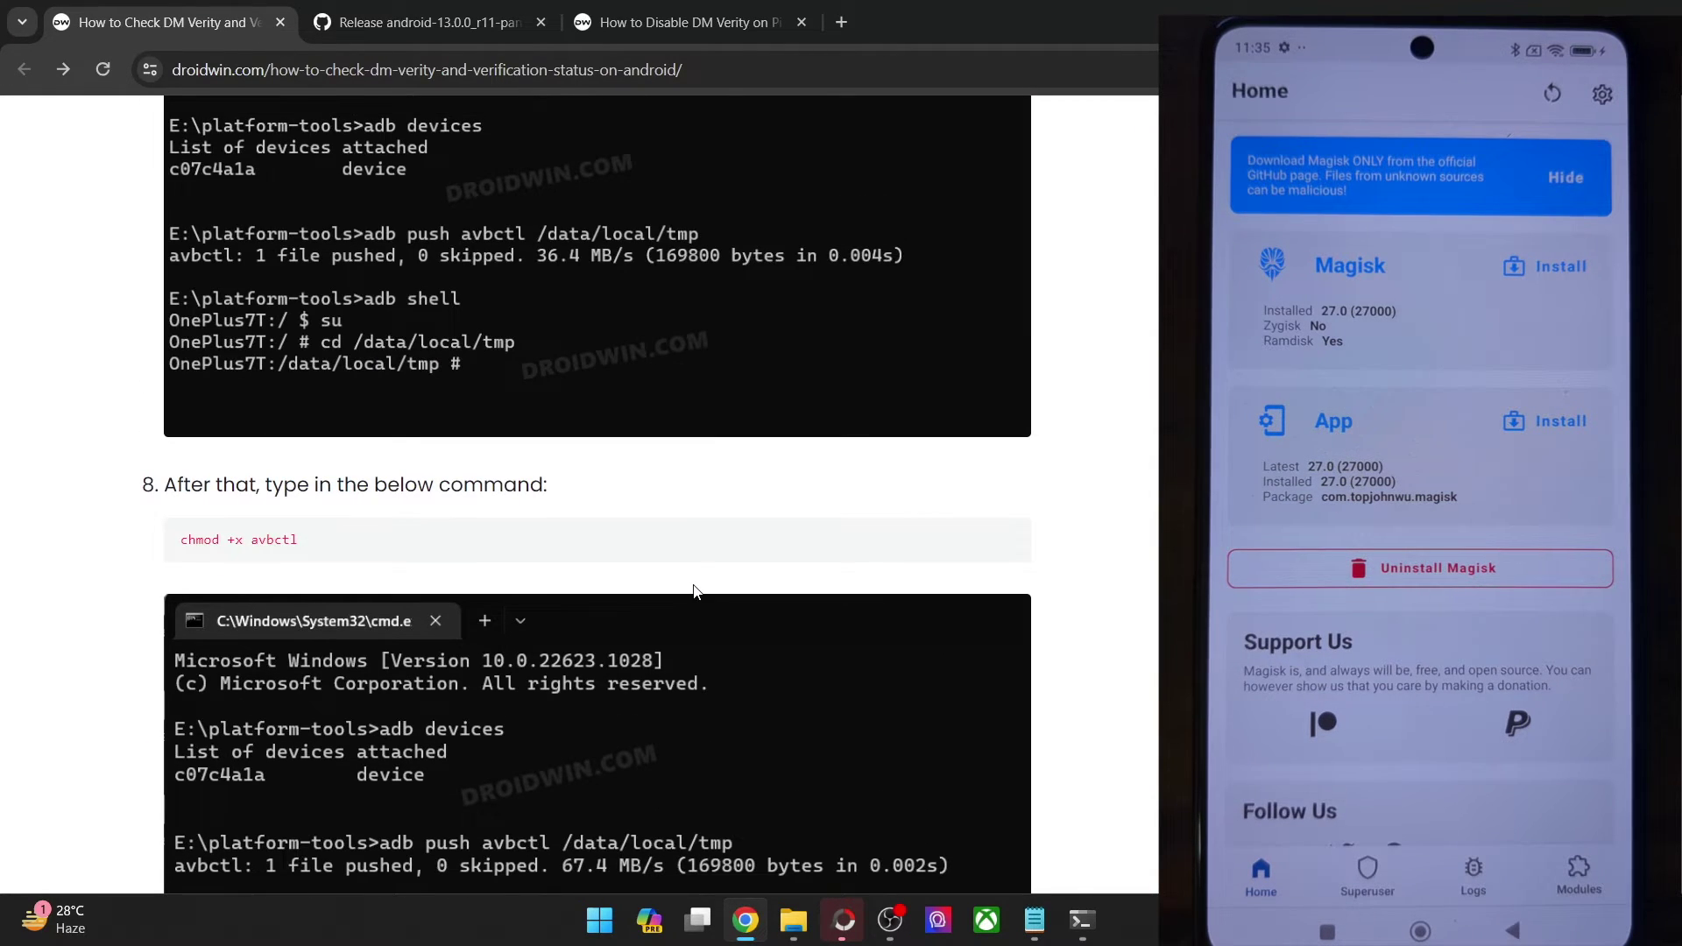
scroll(692, 587, "up", 15)
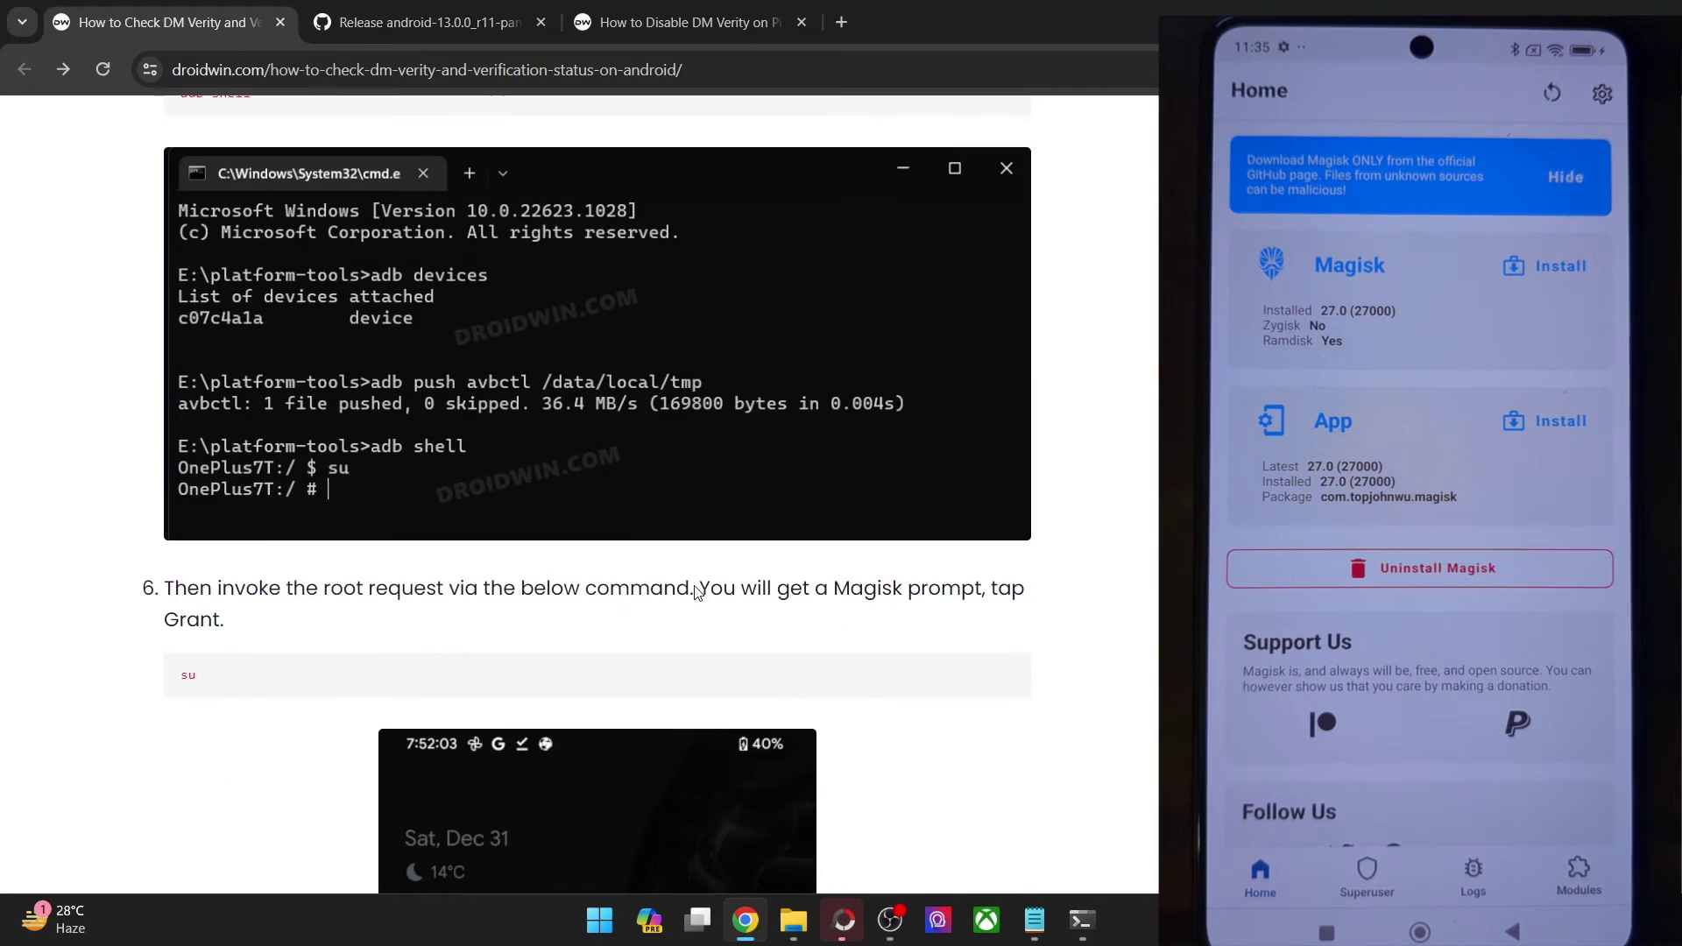
scroll(254, 596, "up", 6)
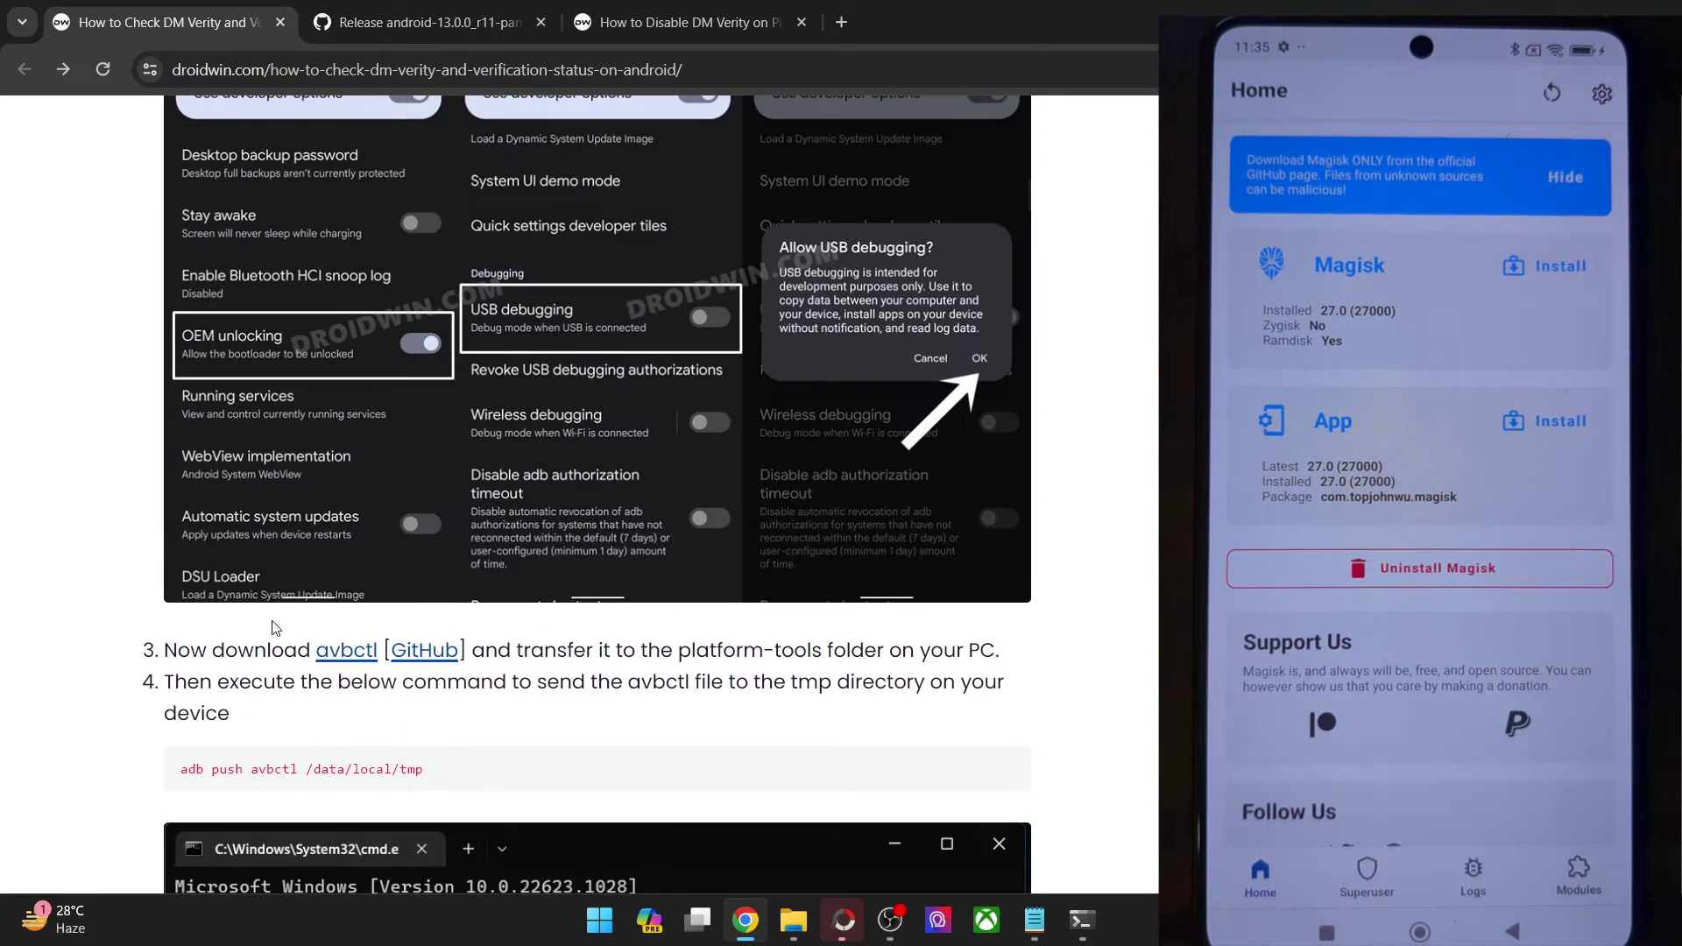
triple_click(304, 771)
key("ctrl+c")
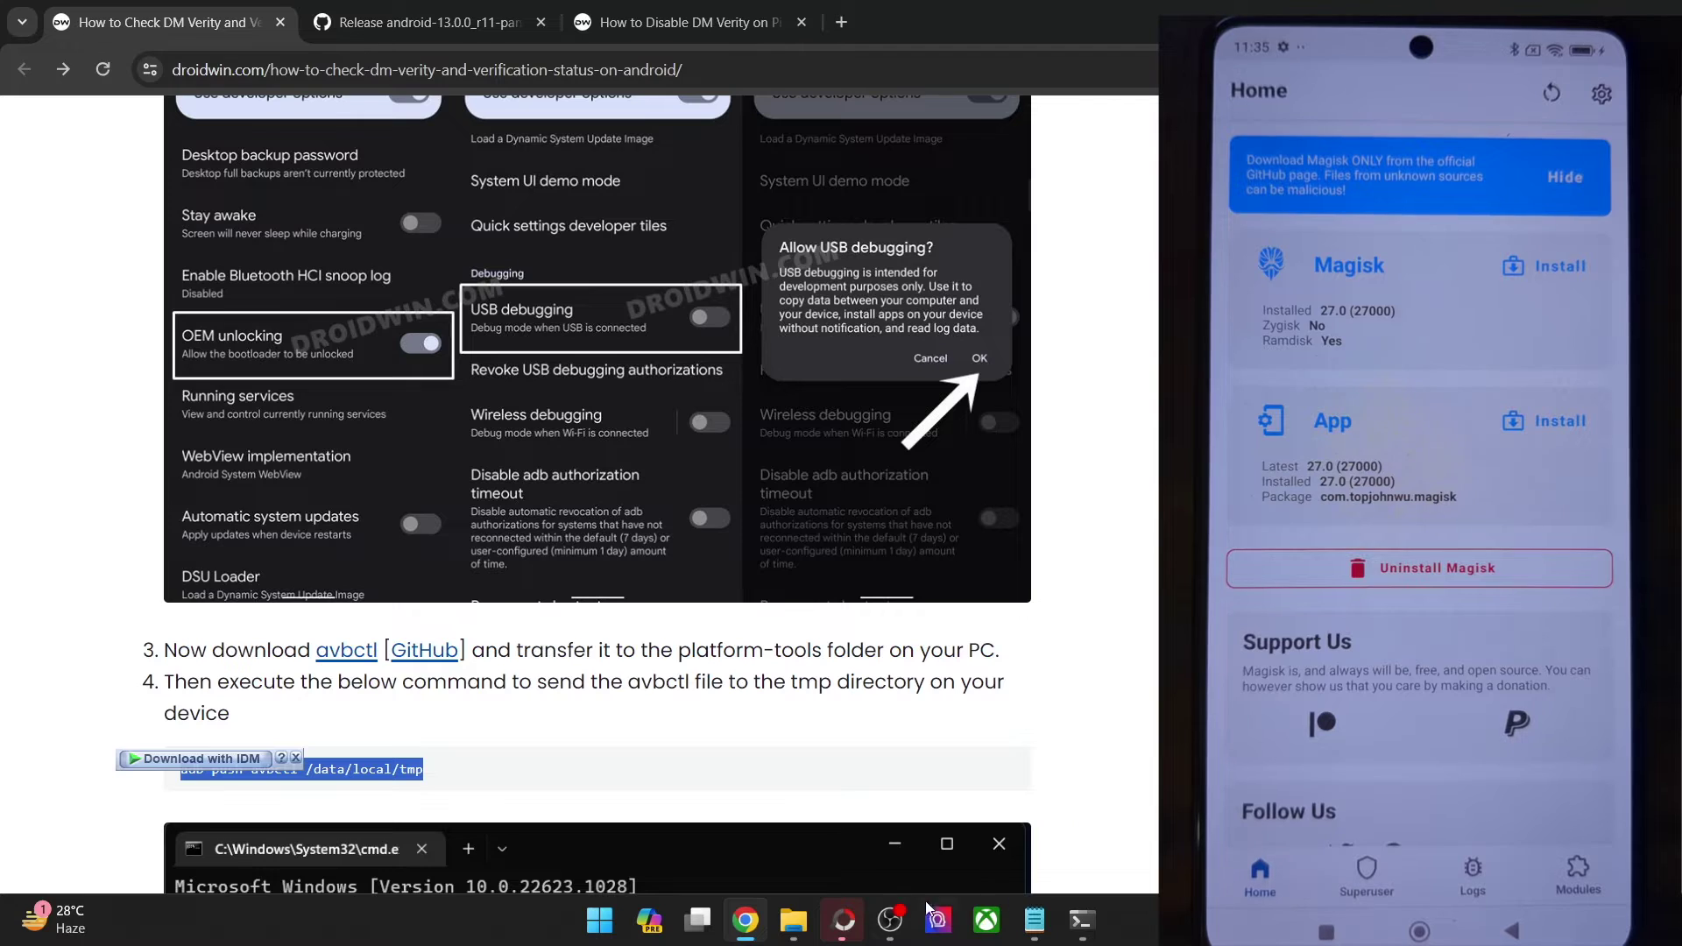
left_click(793, 936)
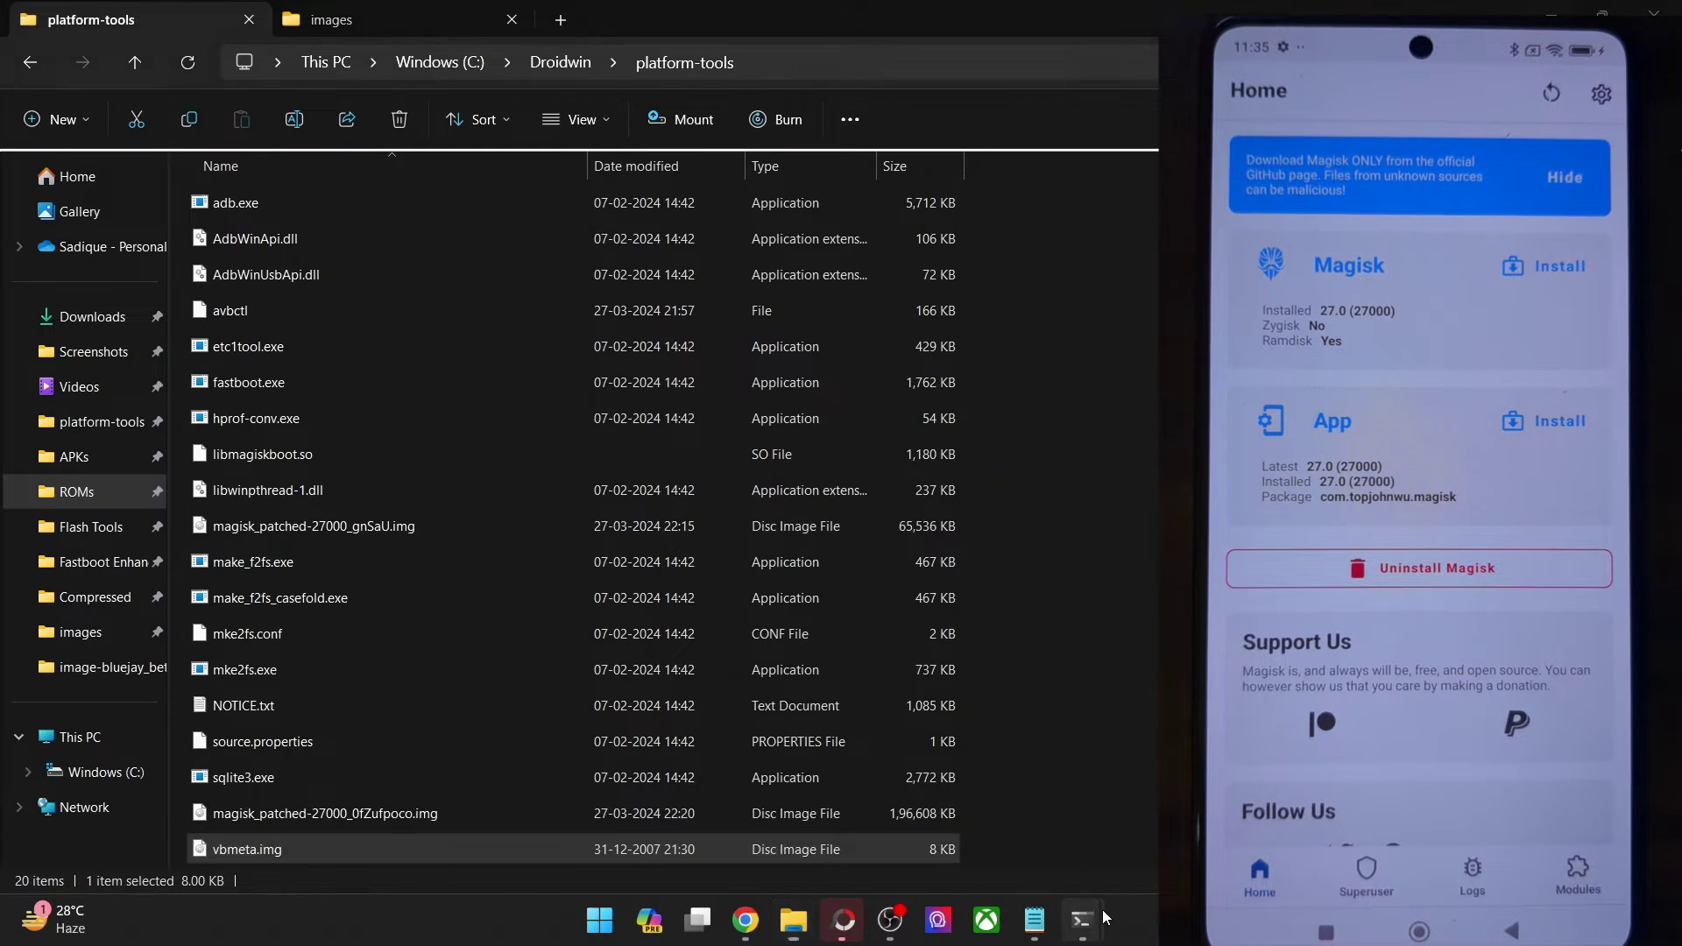
mouse_move(1102, 909)
left_click(1146, 811)
key("ctrl+v")
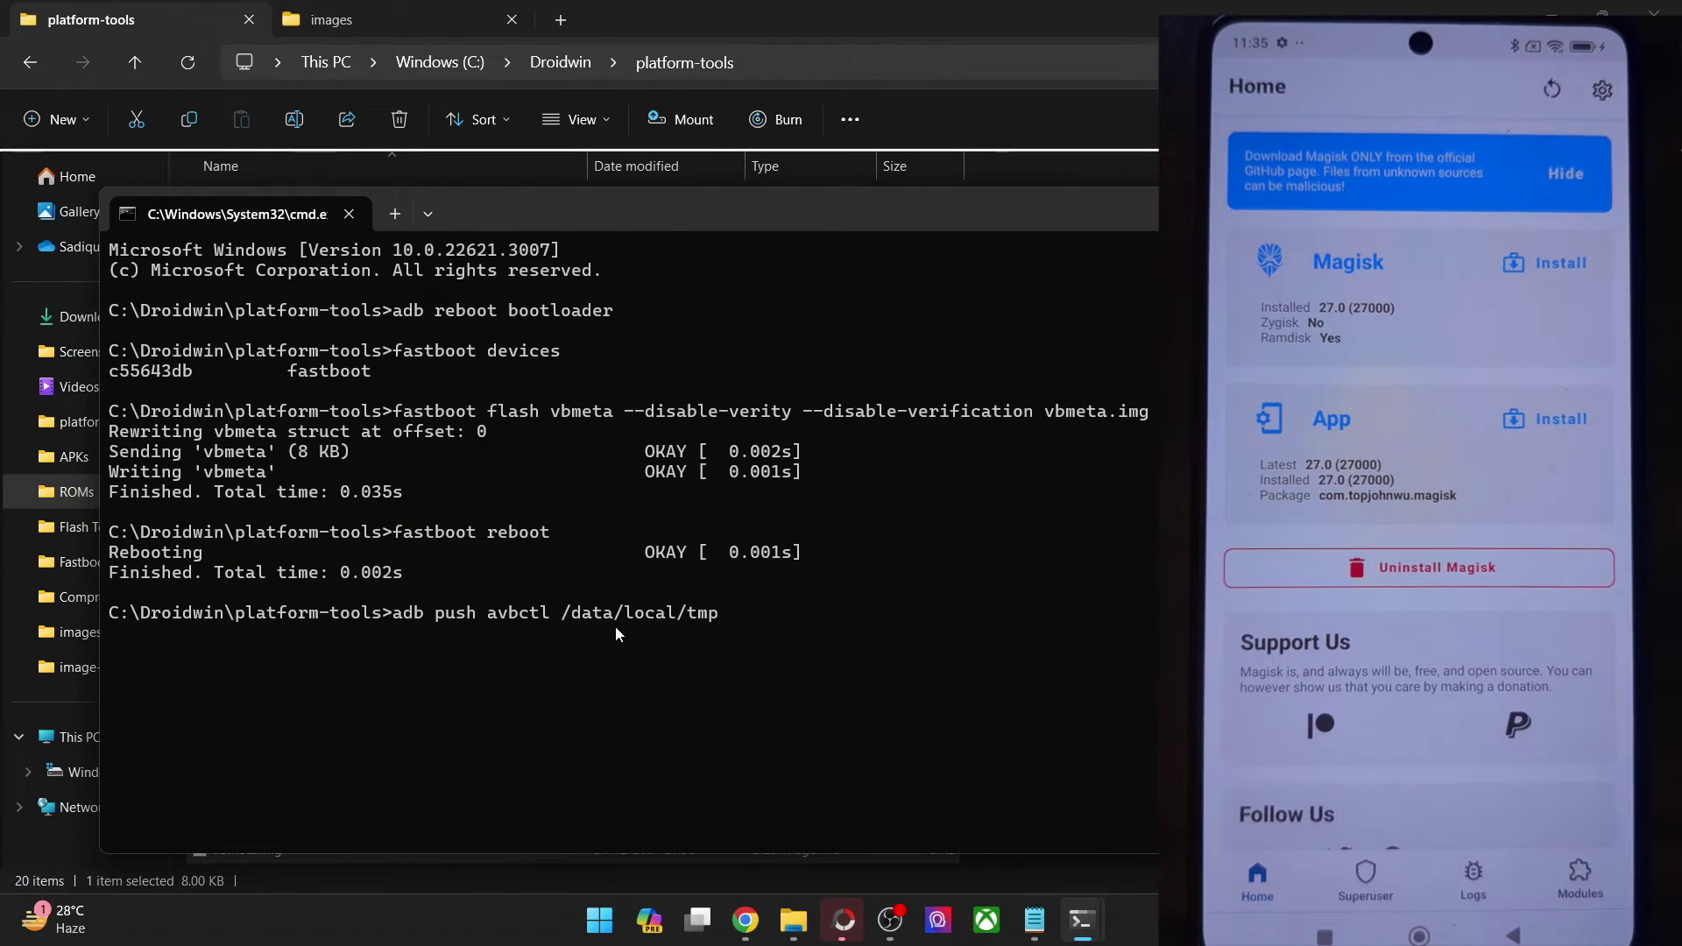
key("Return")
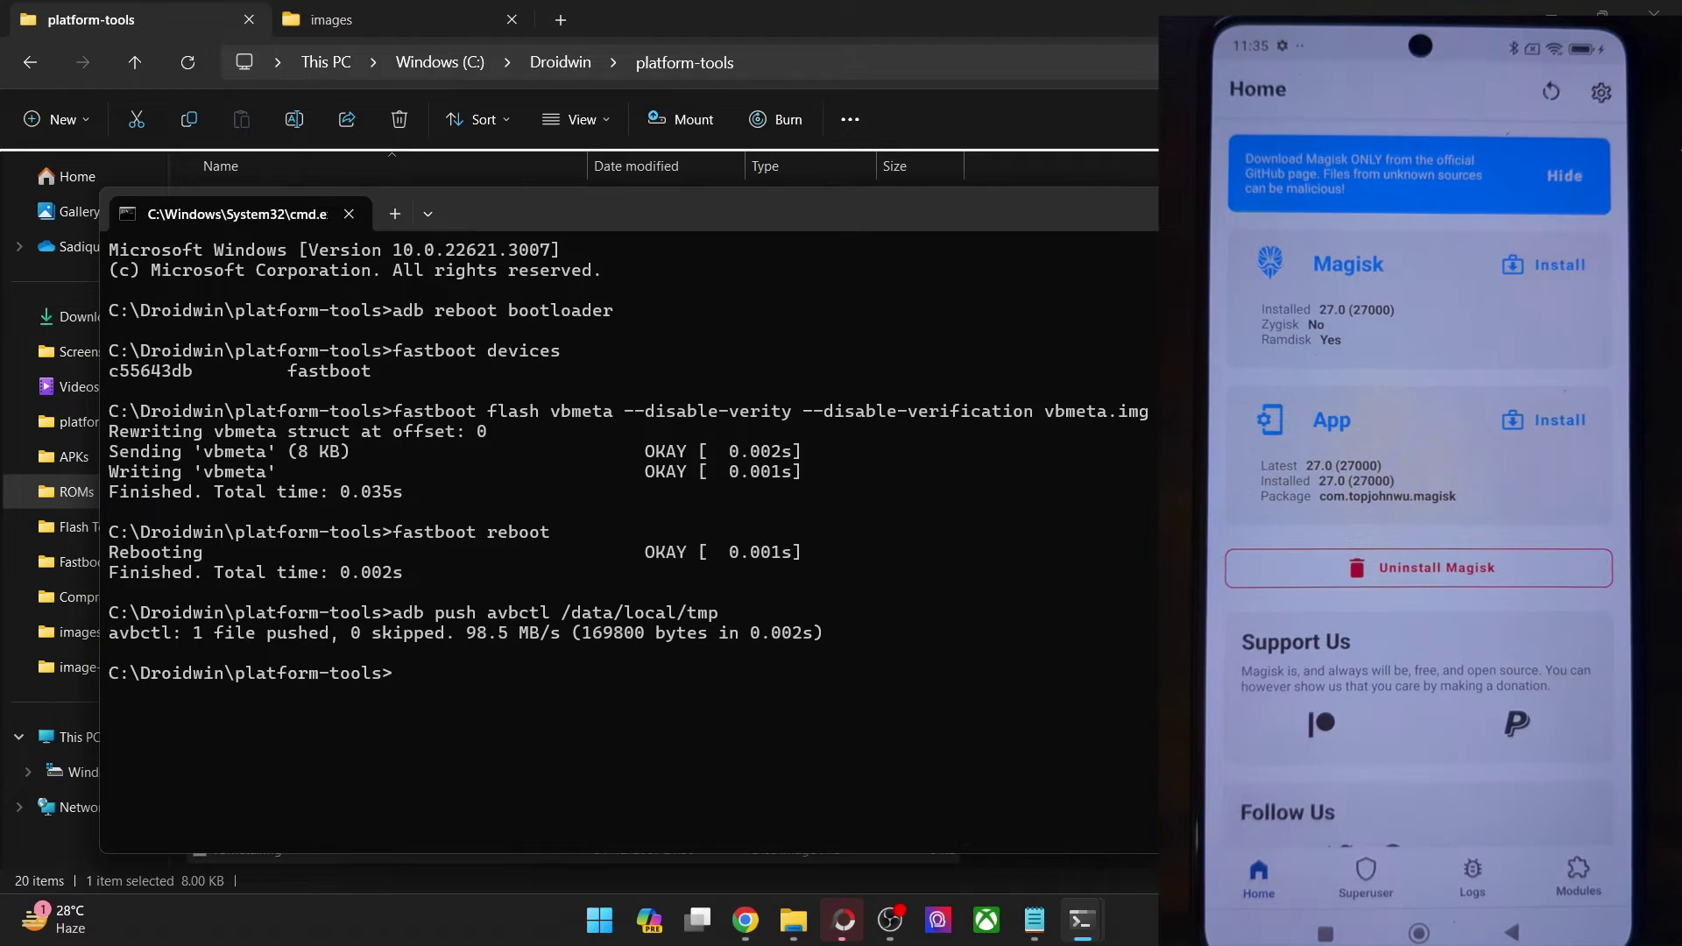
Open a device shell with adb shell and request root access with su, following the guide
mouse_move(732, 925)
scroll(554, 807, "down", 15)
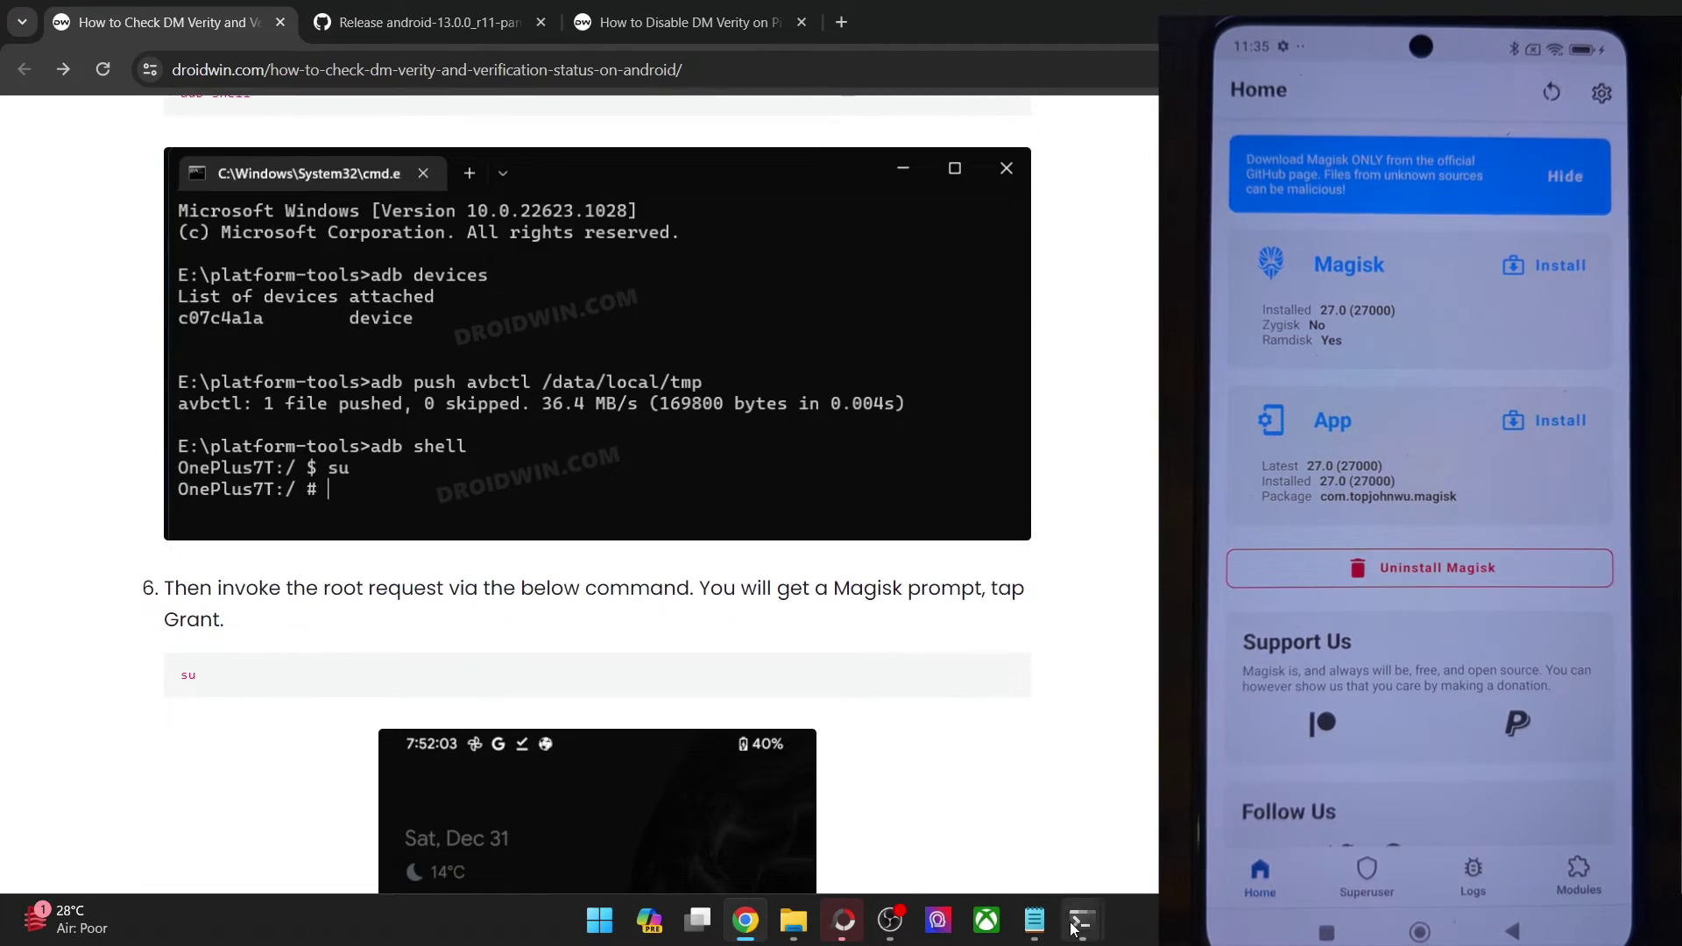
mouse_move(1075, 927)
left_click(981, 800)
type("adb shell")
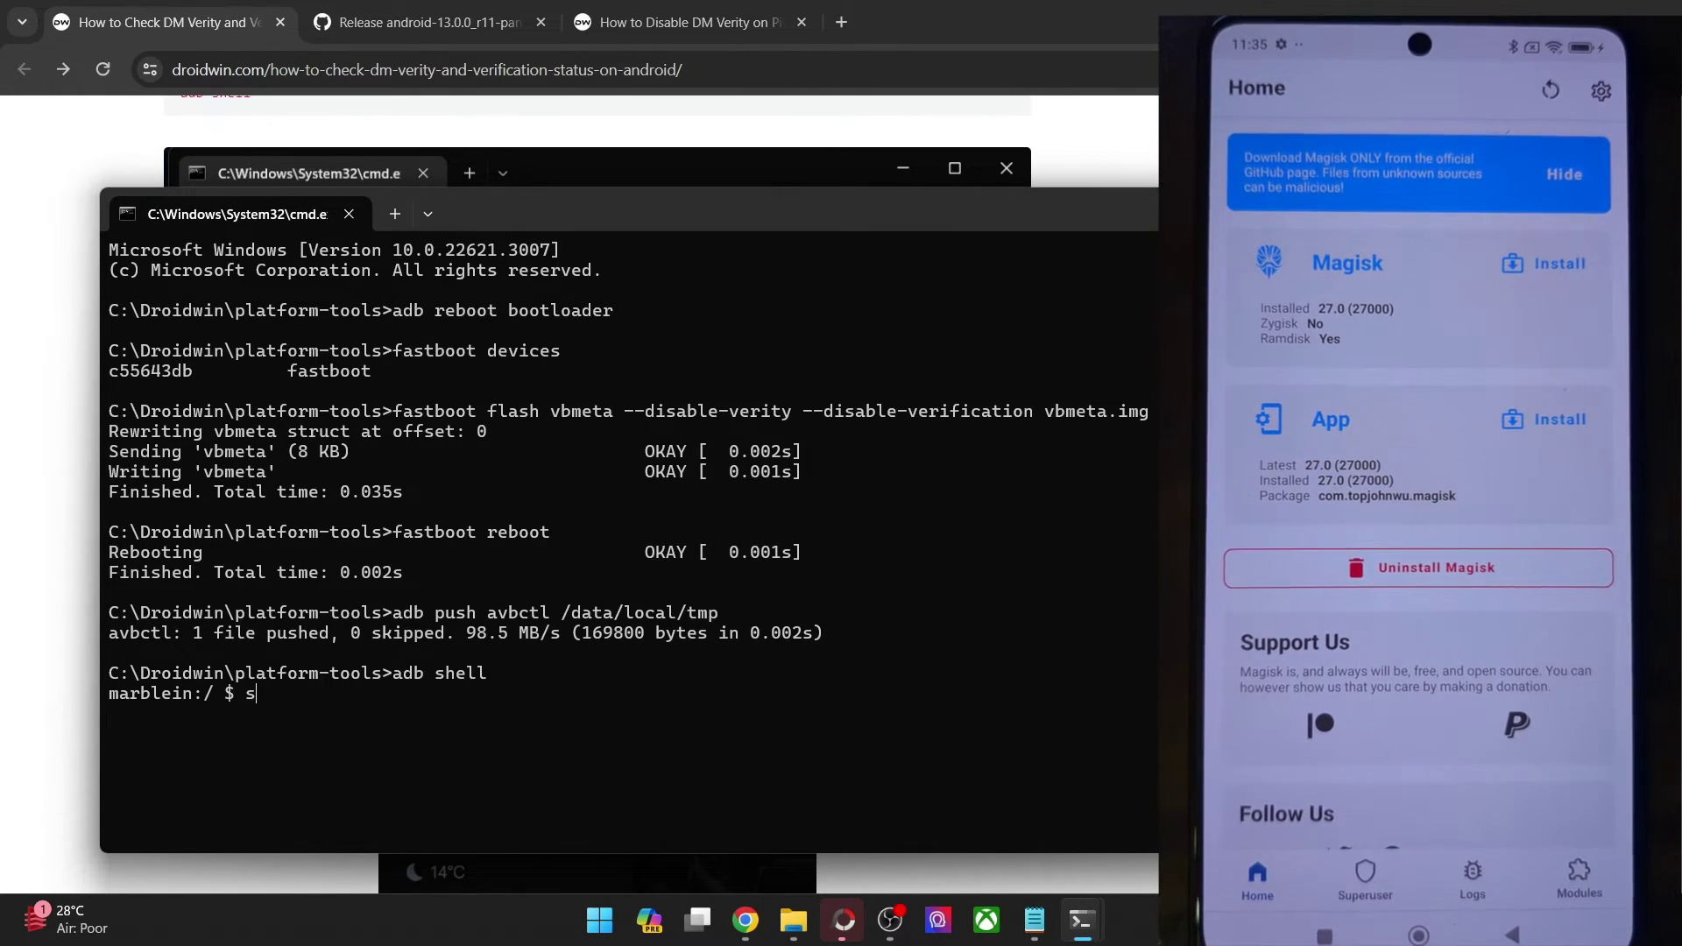
type("su")
key("Return")
Change the root shell's directory with the guide's step 7 command, cd /data/local/tmp
key("alt+Tab")
scroll(182, 726, "down", 8)
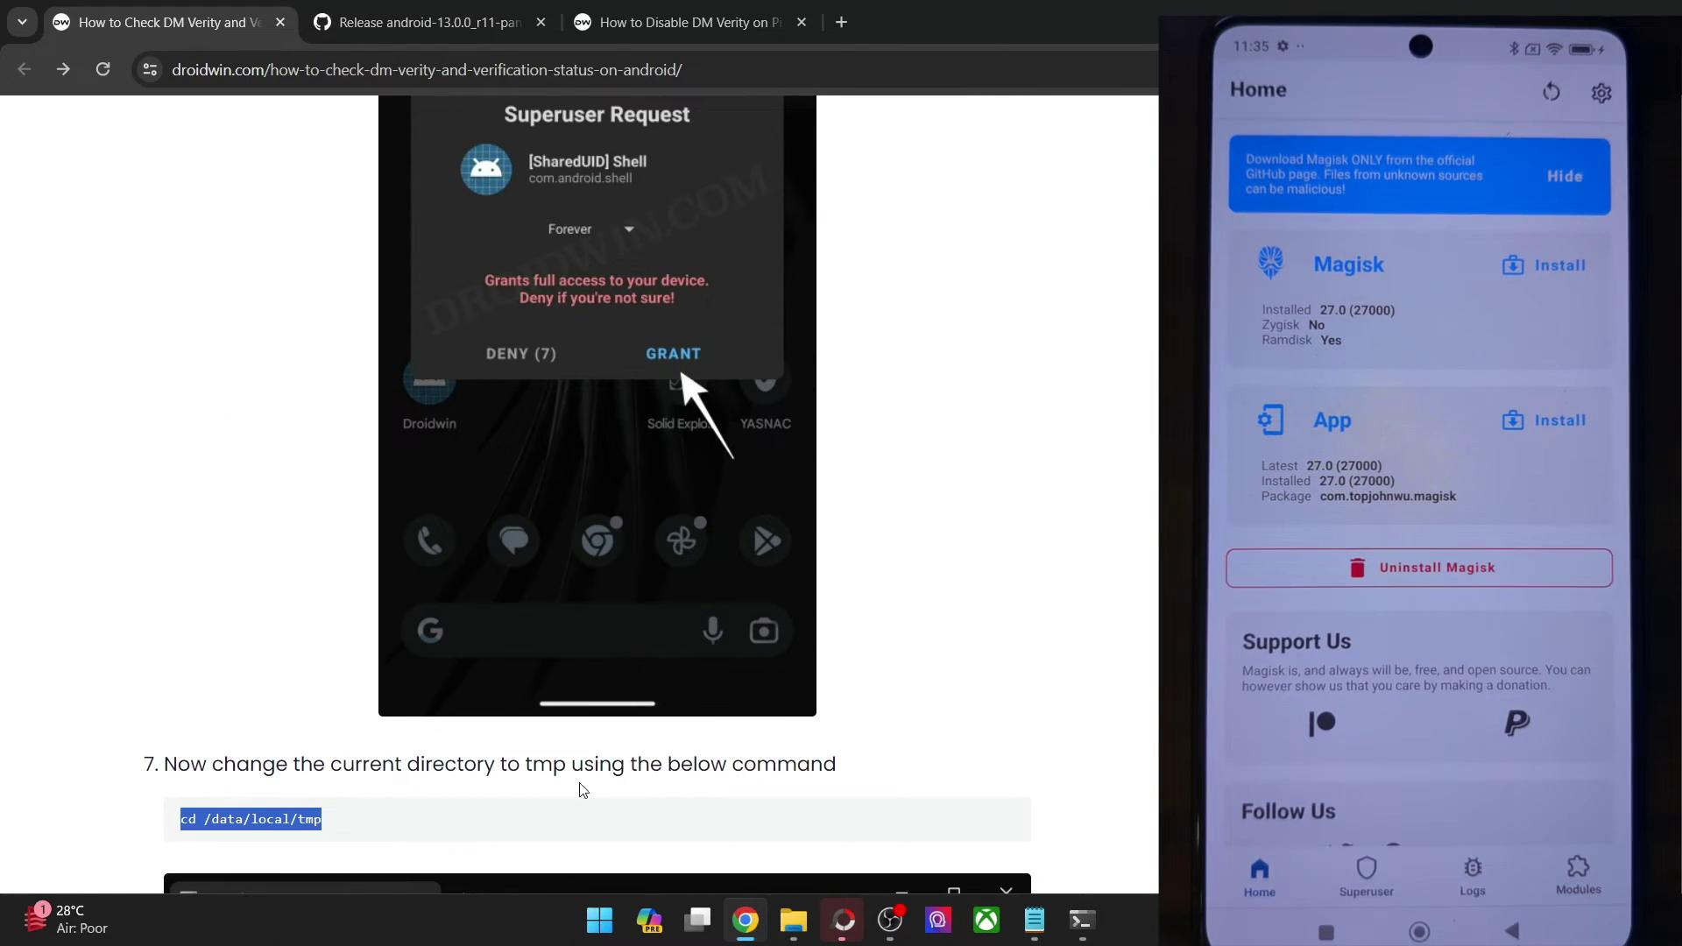
mouse_move(1082, 920)
left_click(1148, 798)
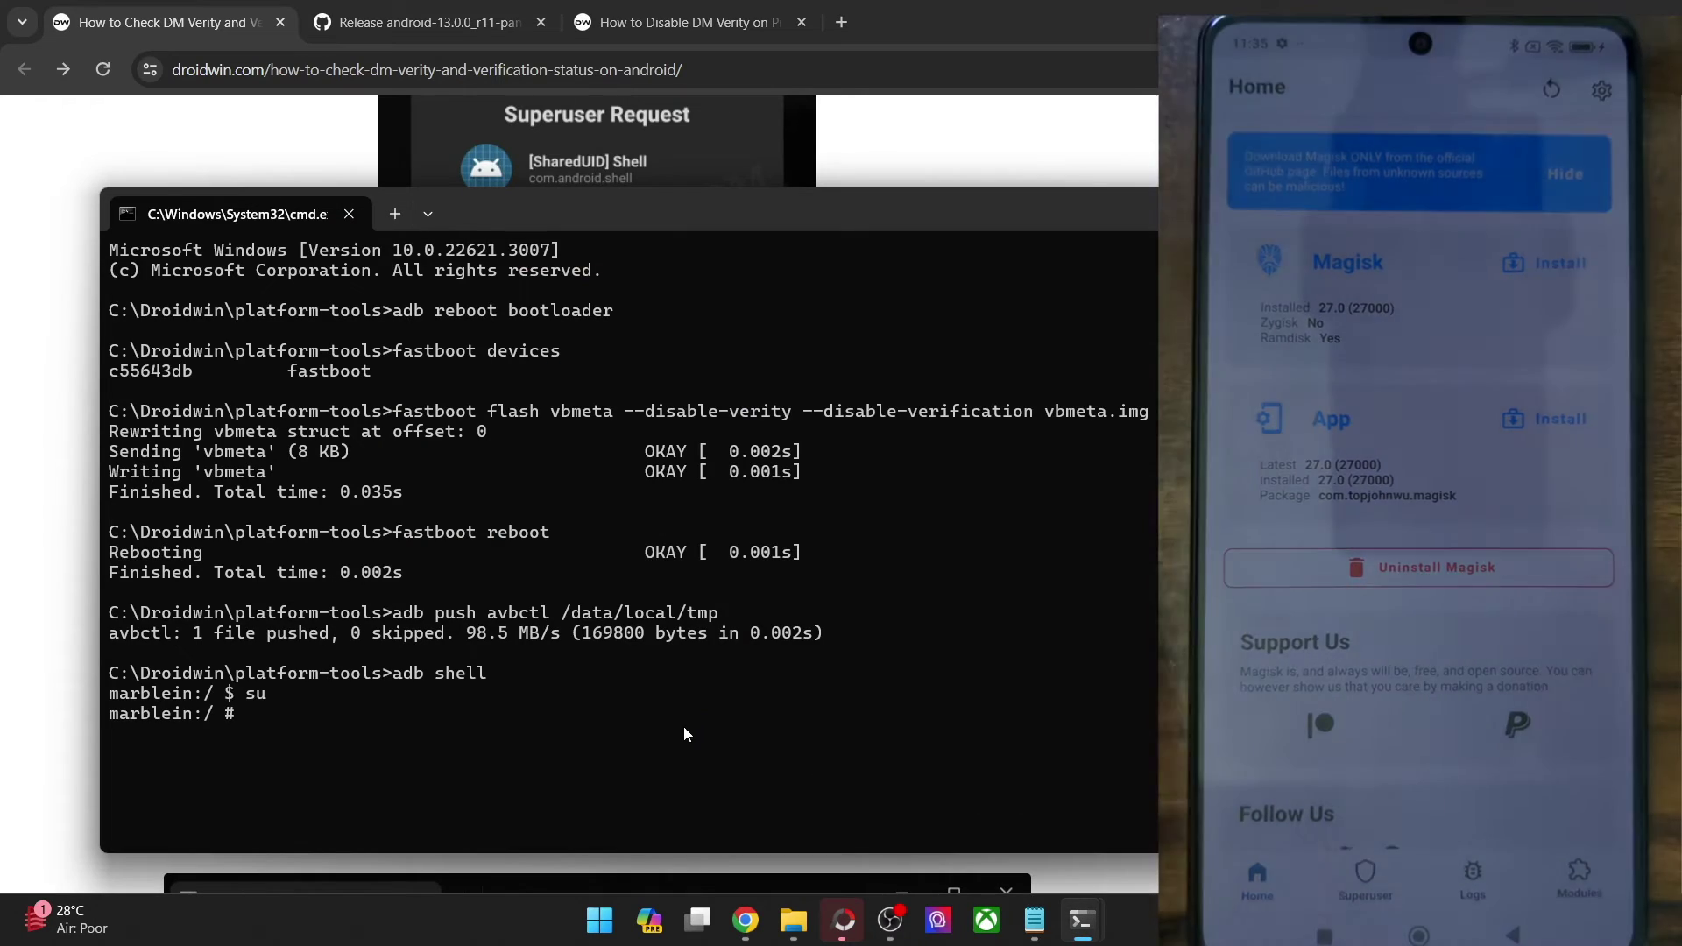
type("cd /data/local/tmp")
key("Return")
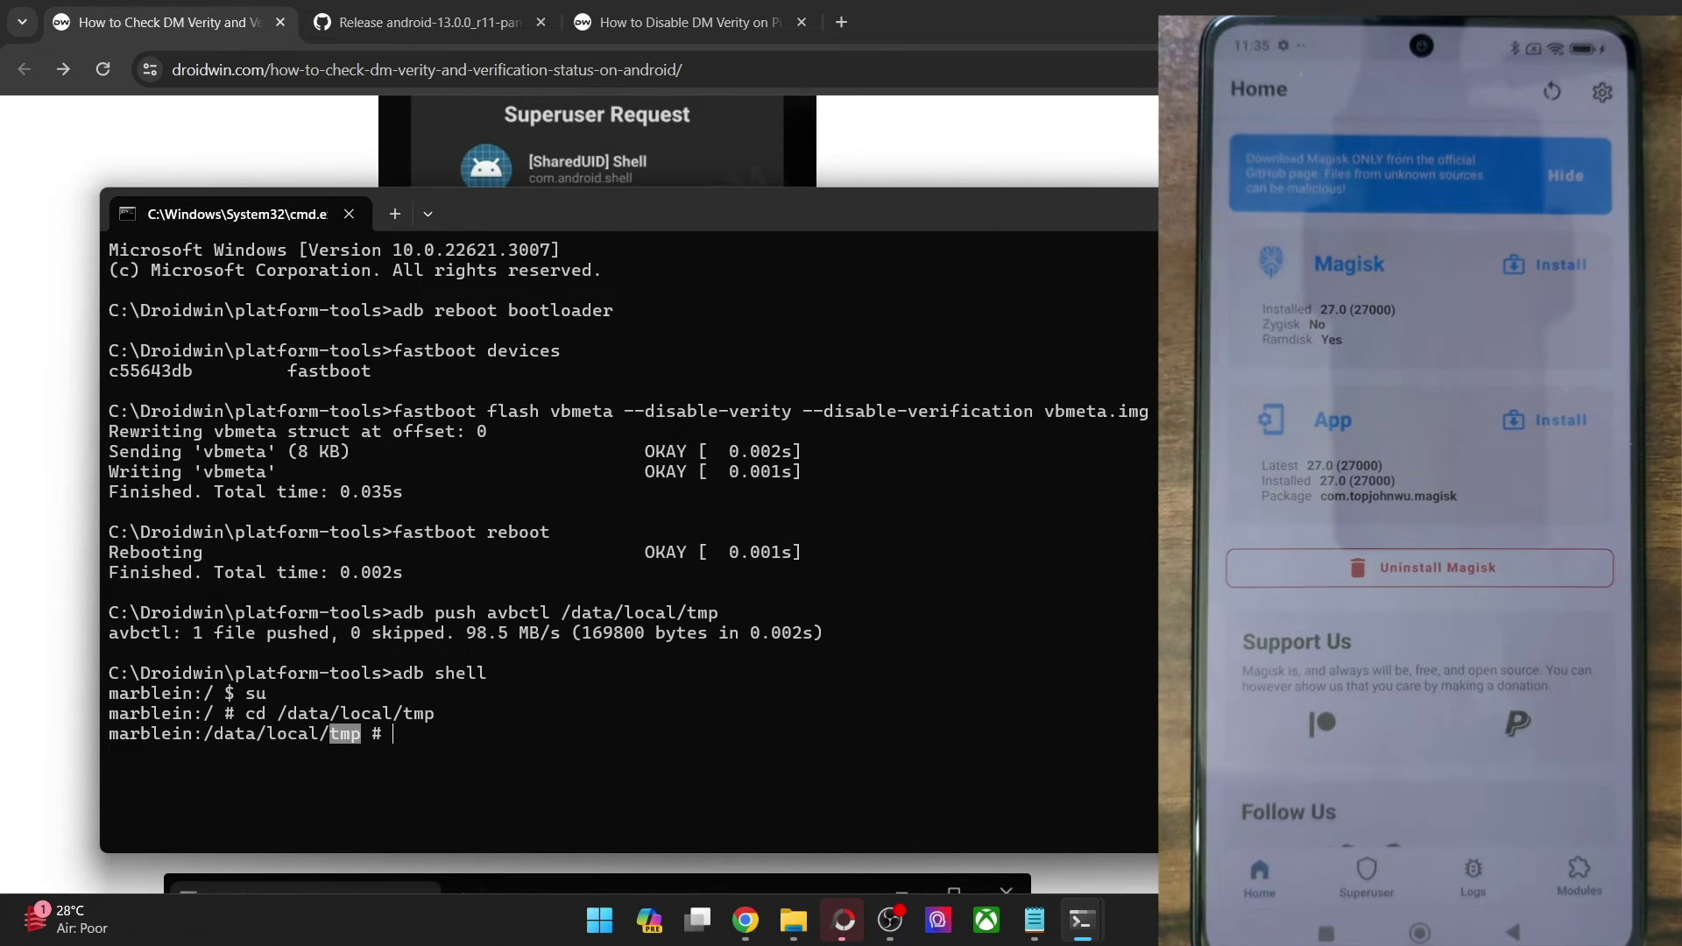
Make the avbctl file executable by running chmod +x avbctl from step 8 of the guide in the root shell
key("alt+Tab")
scroll(483, 578, "down", 7)
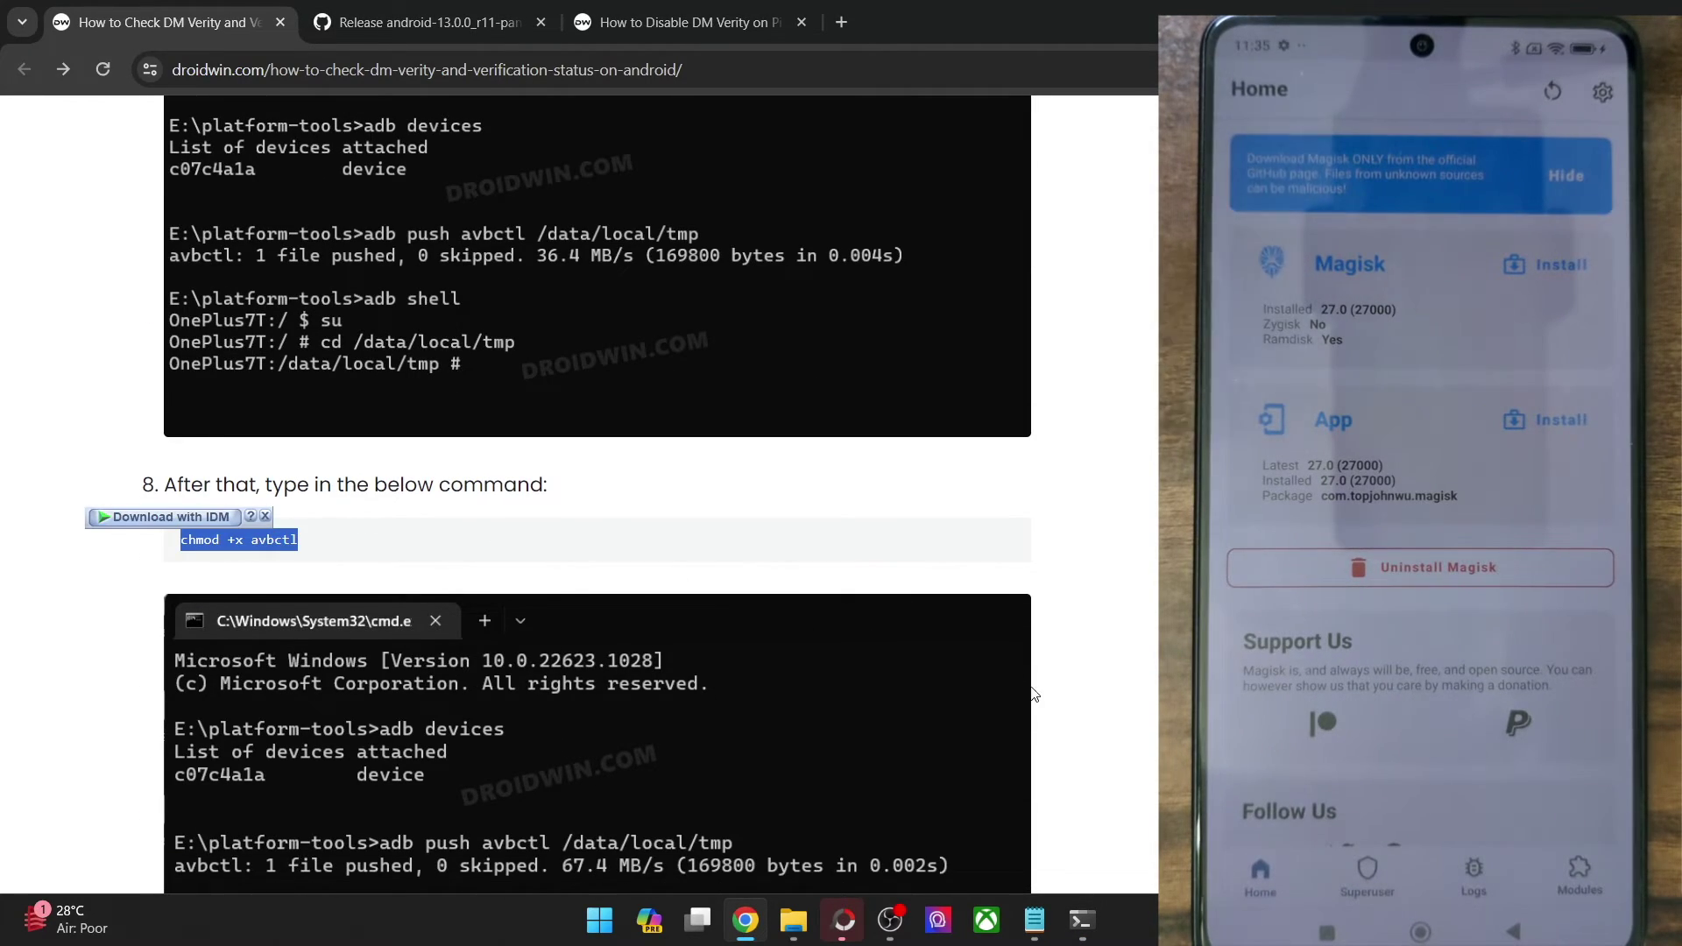
left_click(1082, 920)
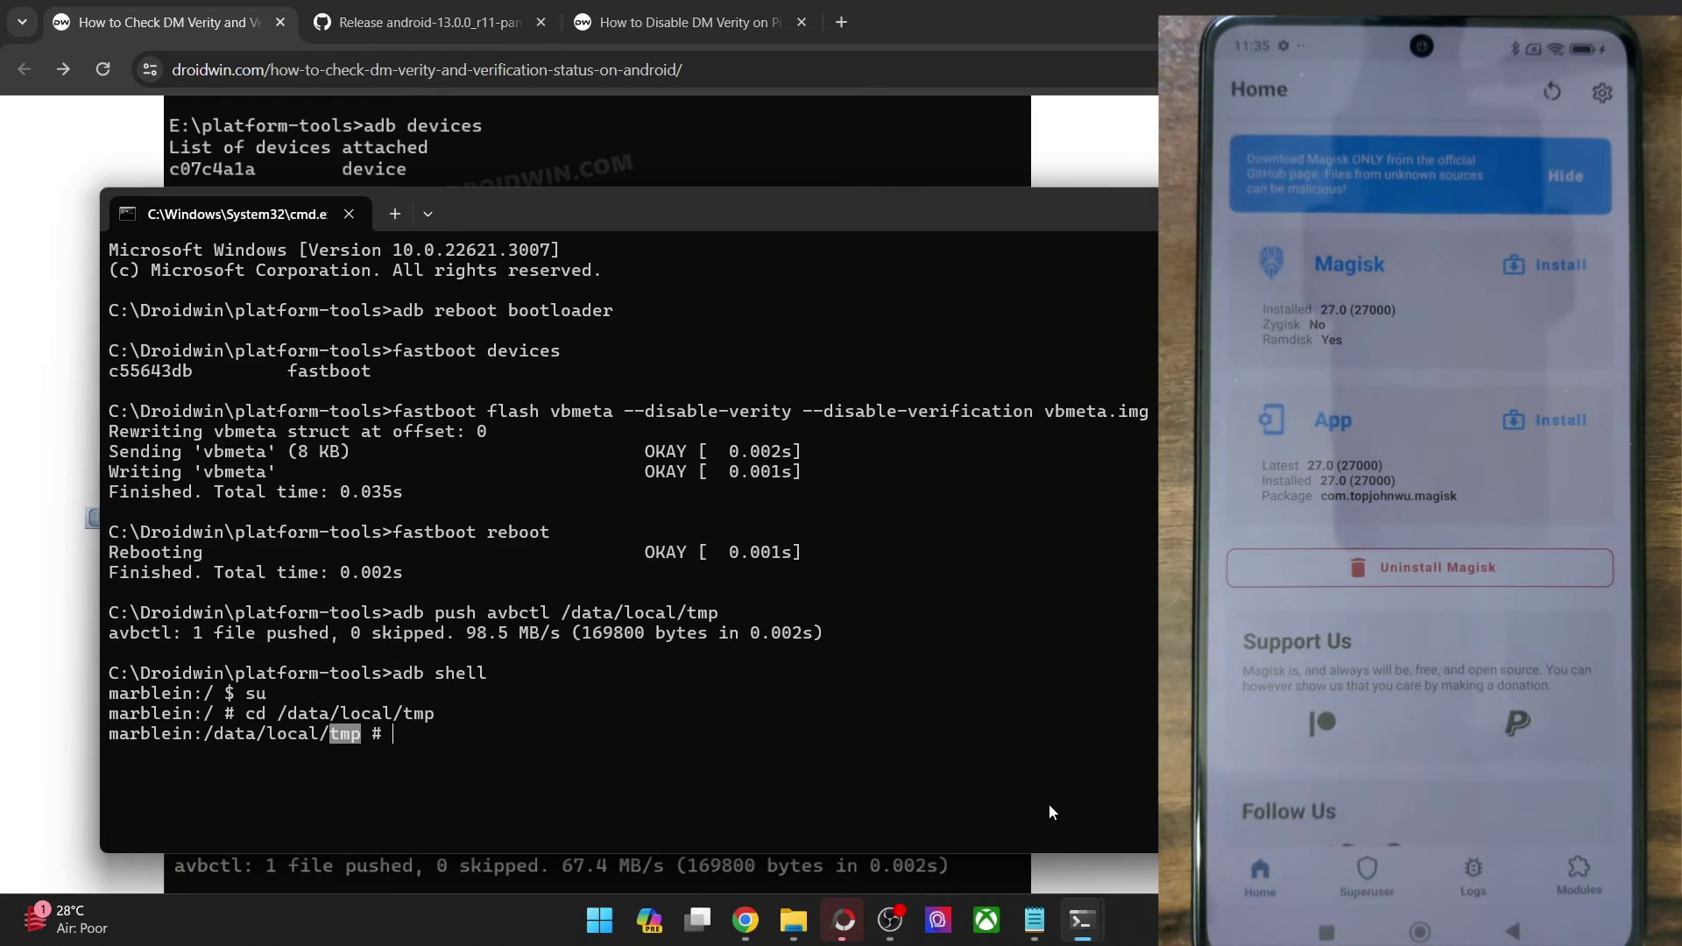
type("chmod +x avbctl")
key("Return")
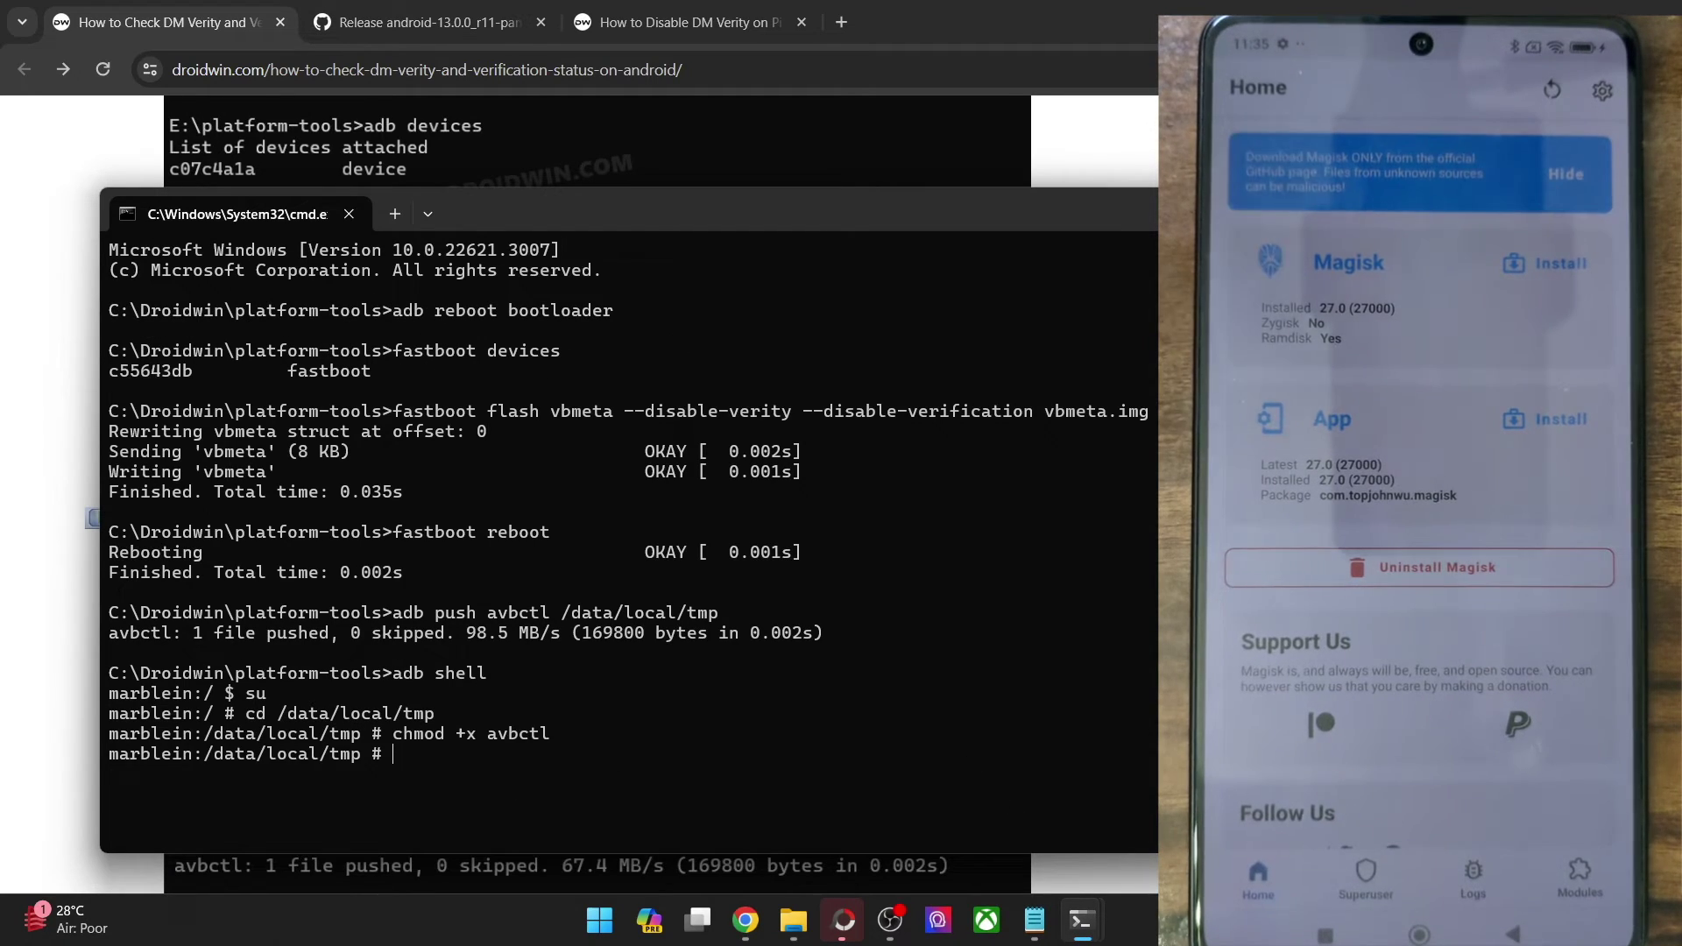
Run ./avbctl get-verity from step 9 of the guide in the root shell and check the reported verity status
key("alt+Tab")
scroll(303, 600, "down", 6)
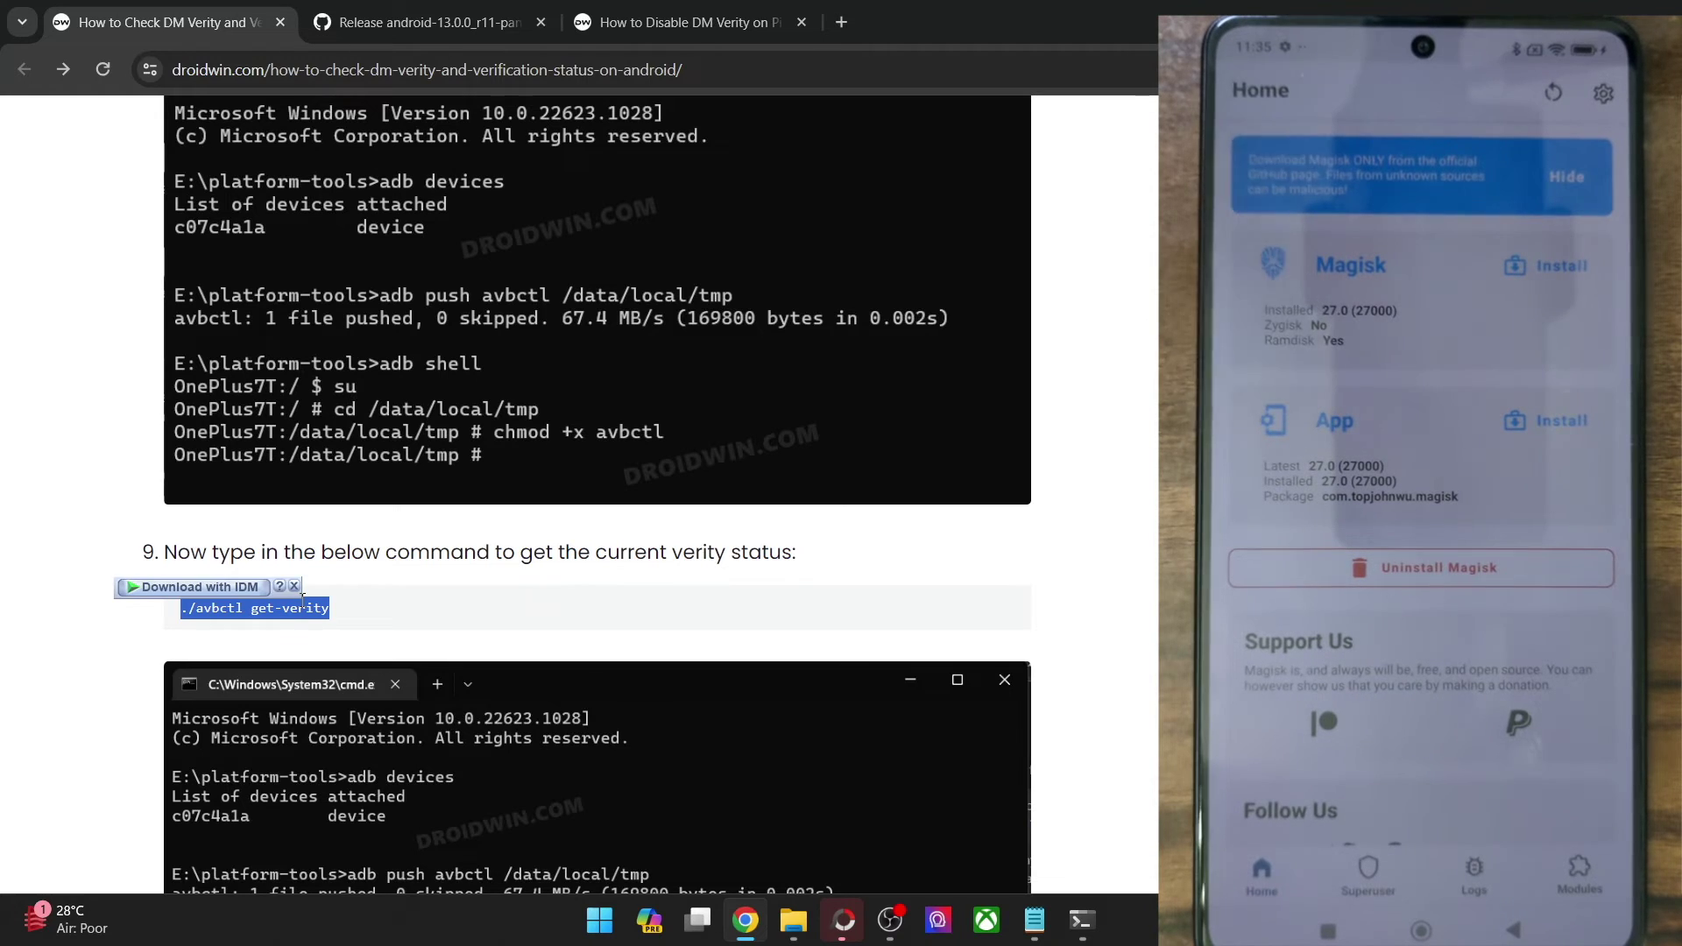
mouse_move(1082, 920)
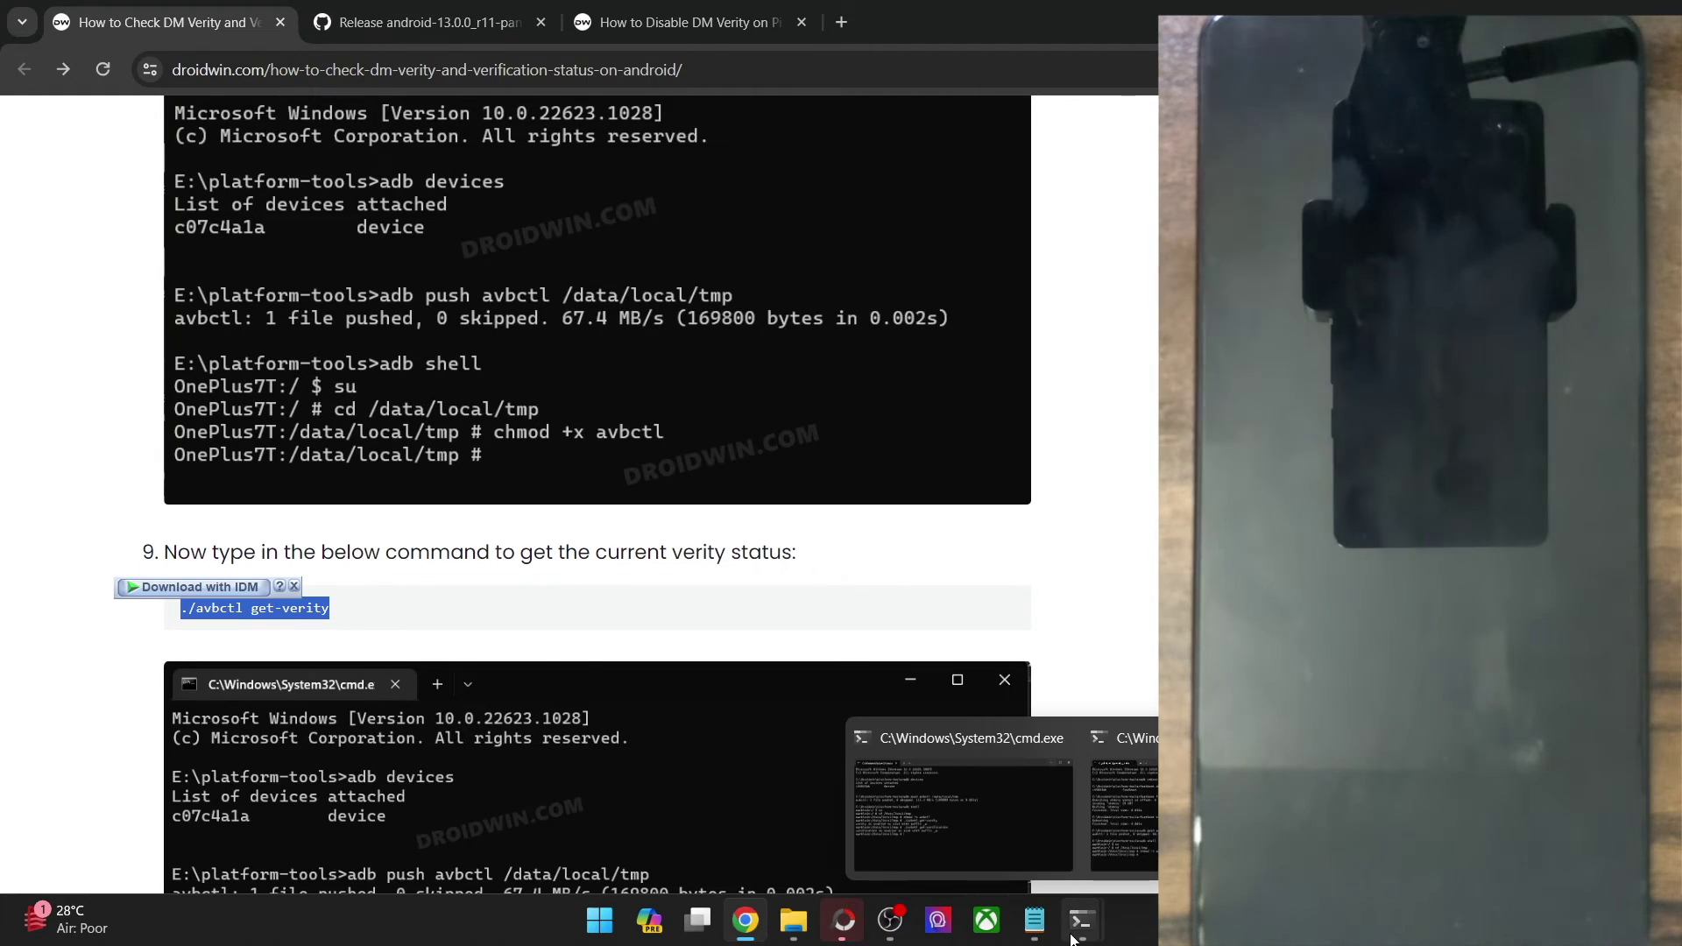
left_click(1128, 843)
right_click(934, 754)
key("Return")
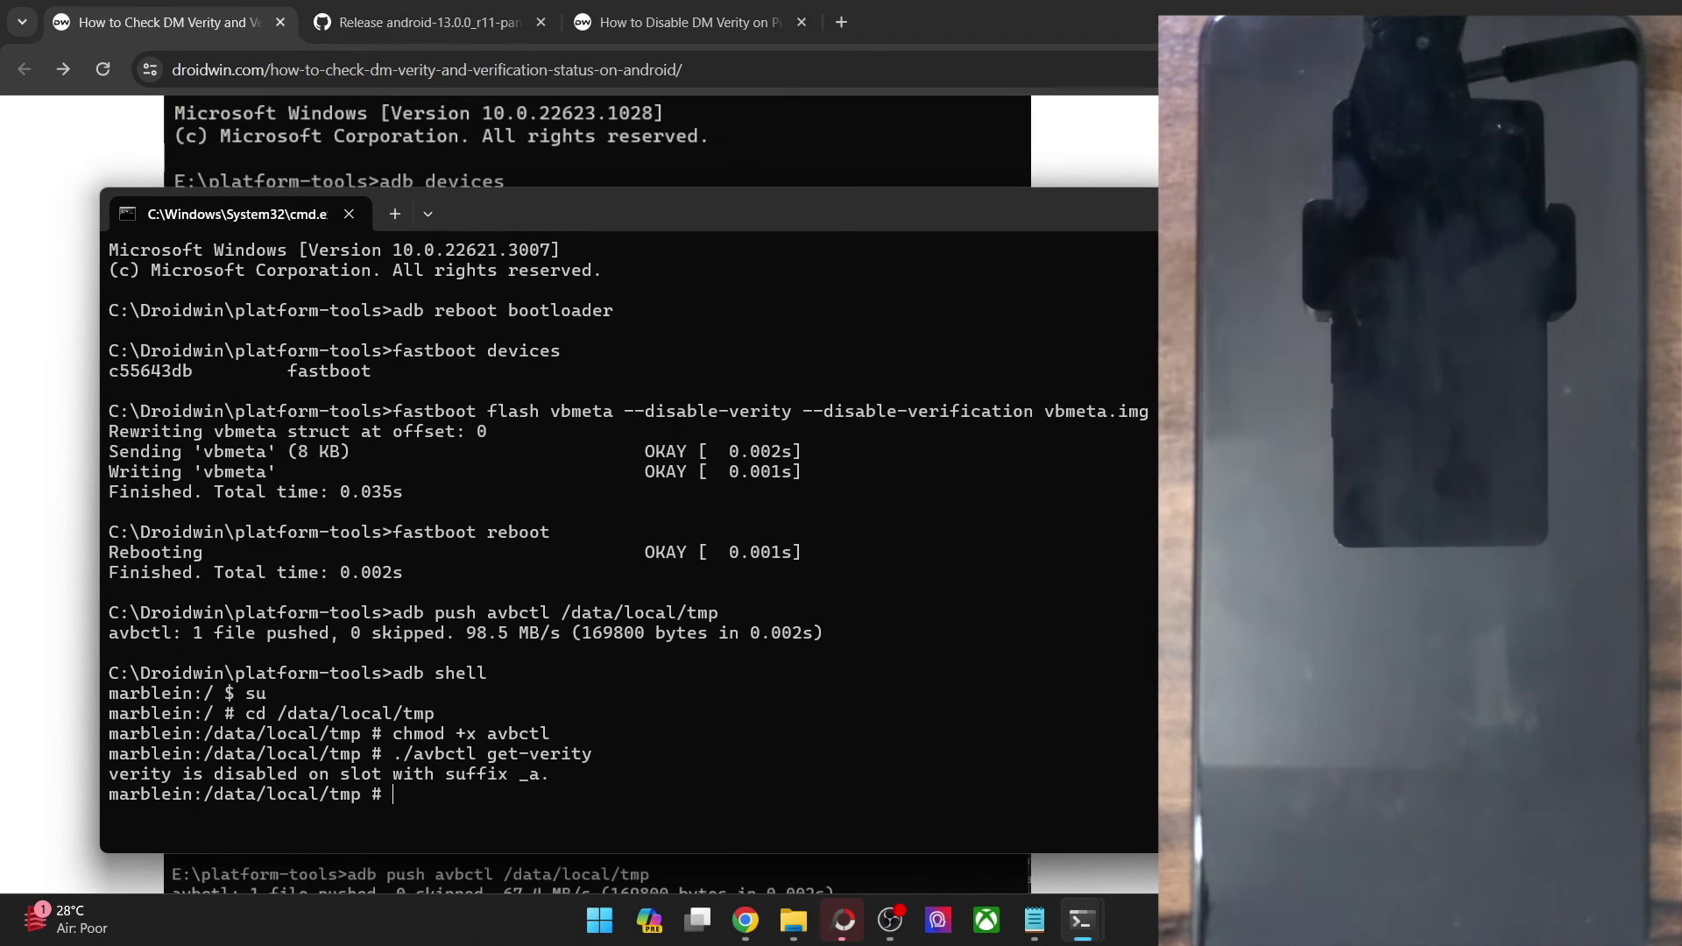
double_click(230, 774)
Copy the step 10 command from the guide, run ./avbctl get-verification in the root shell and check the reported verification status
left_click(229, 871)
scroll(404, 637, "down", 10)
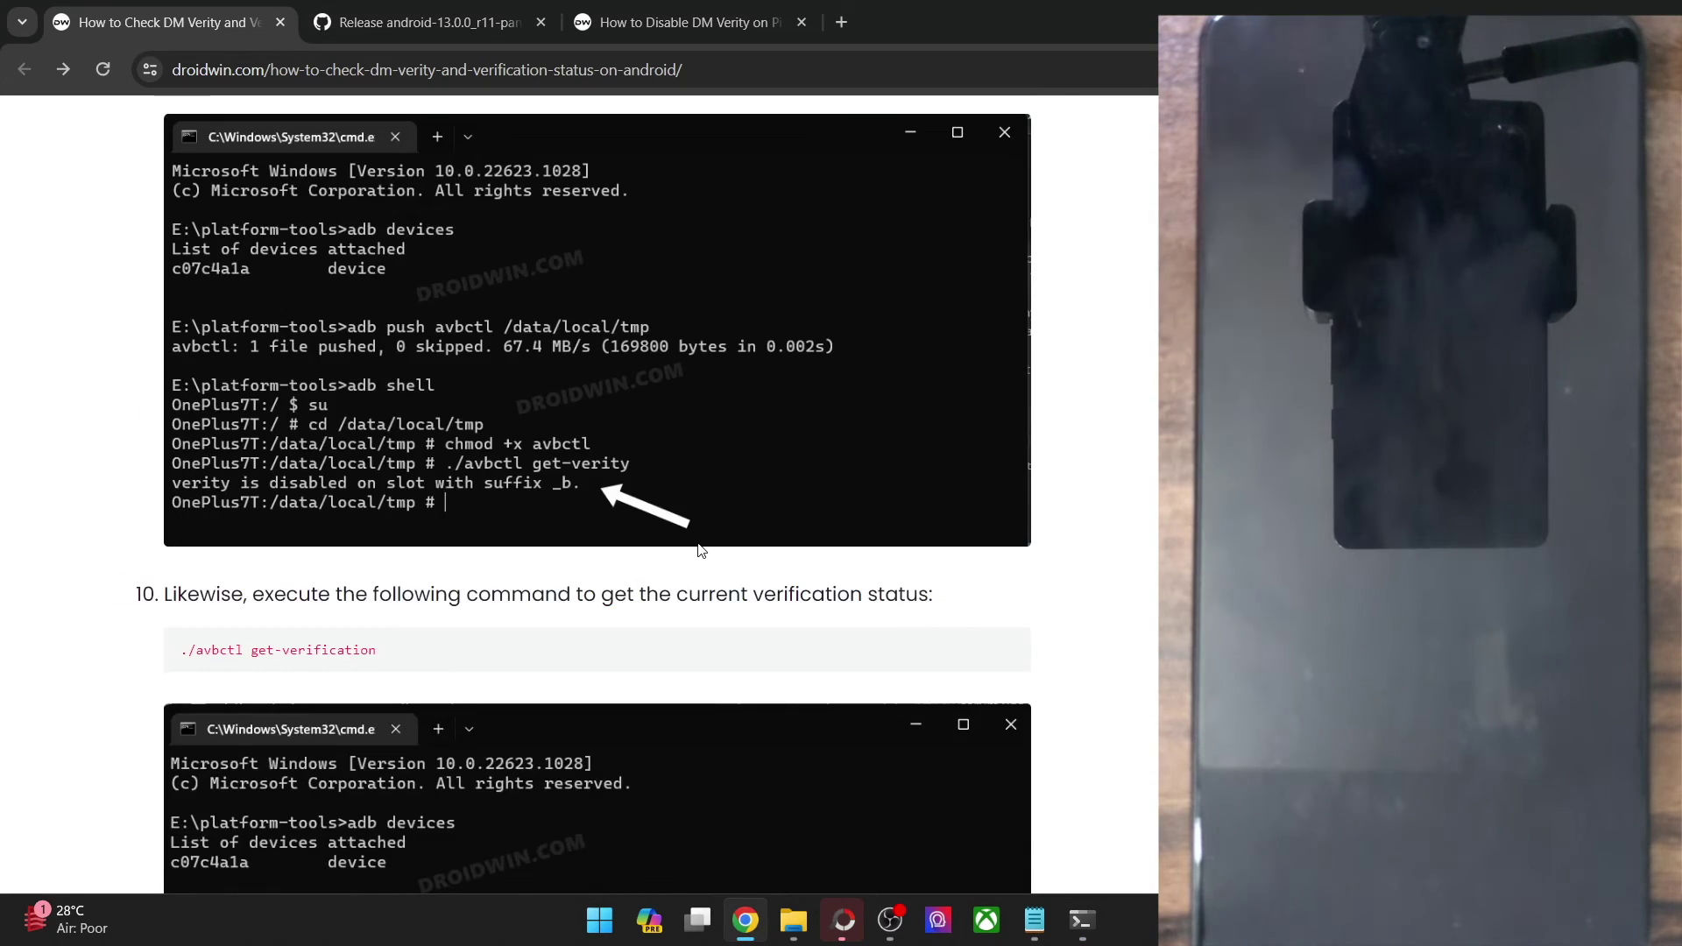
triple_click(405, 637)
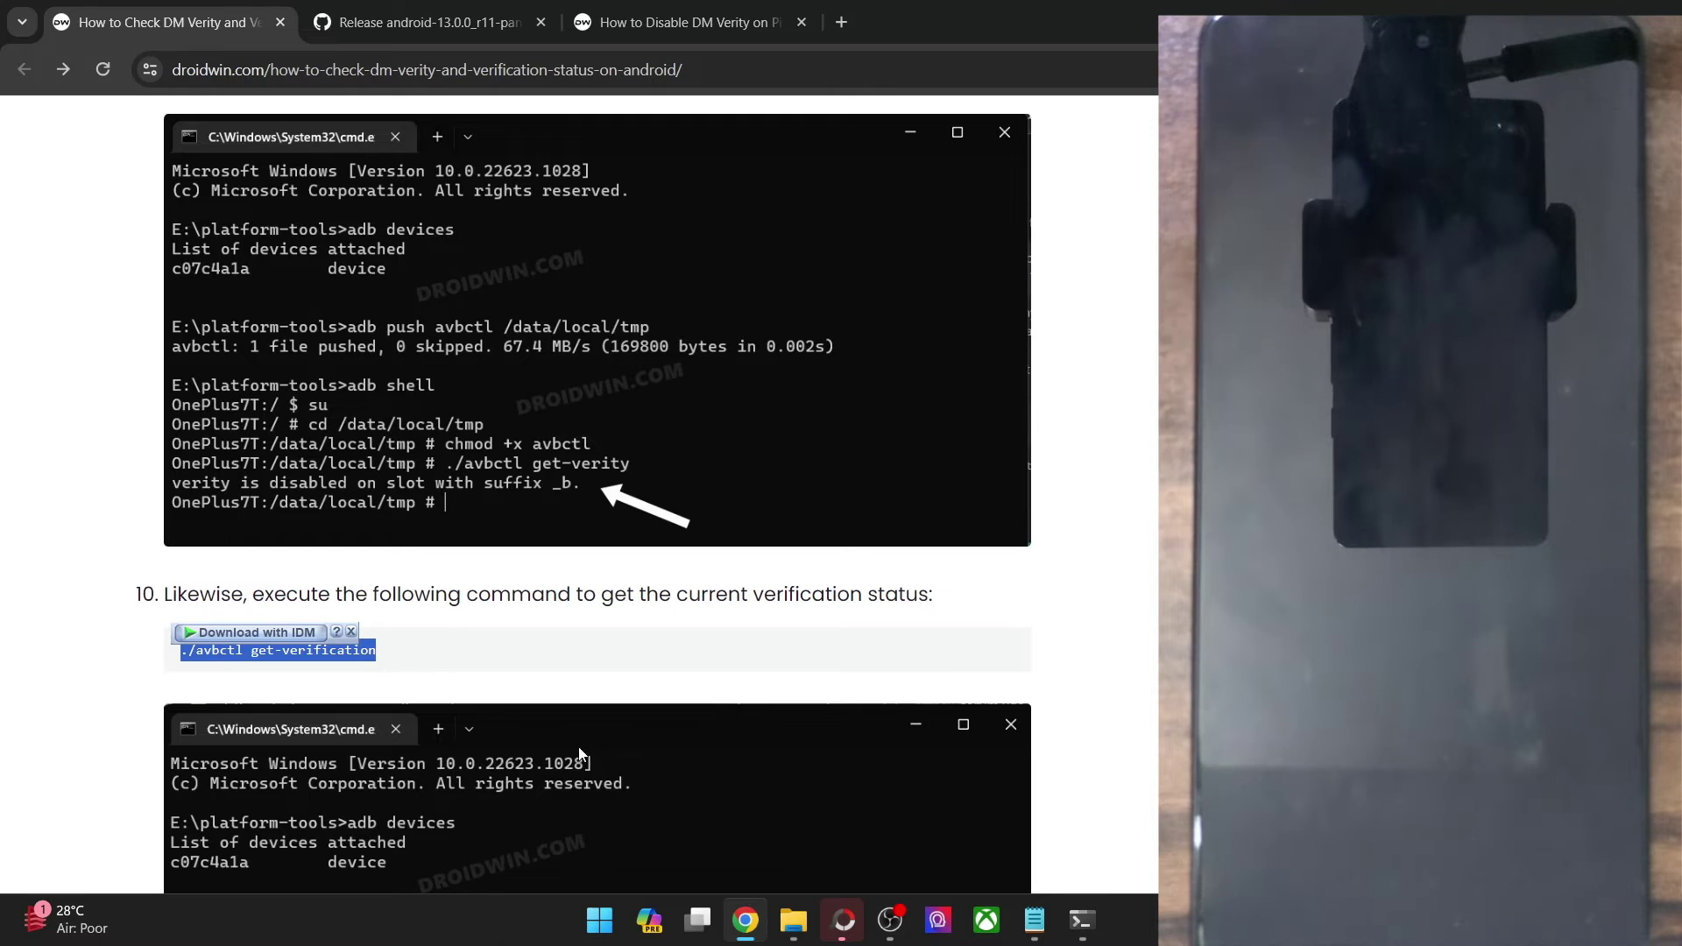
mouse_move(1107, 900)
left_click(1112, 827)
type("./avbctl get-verification")
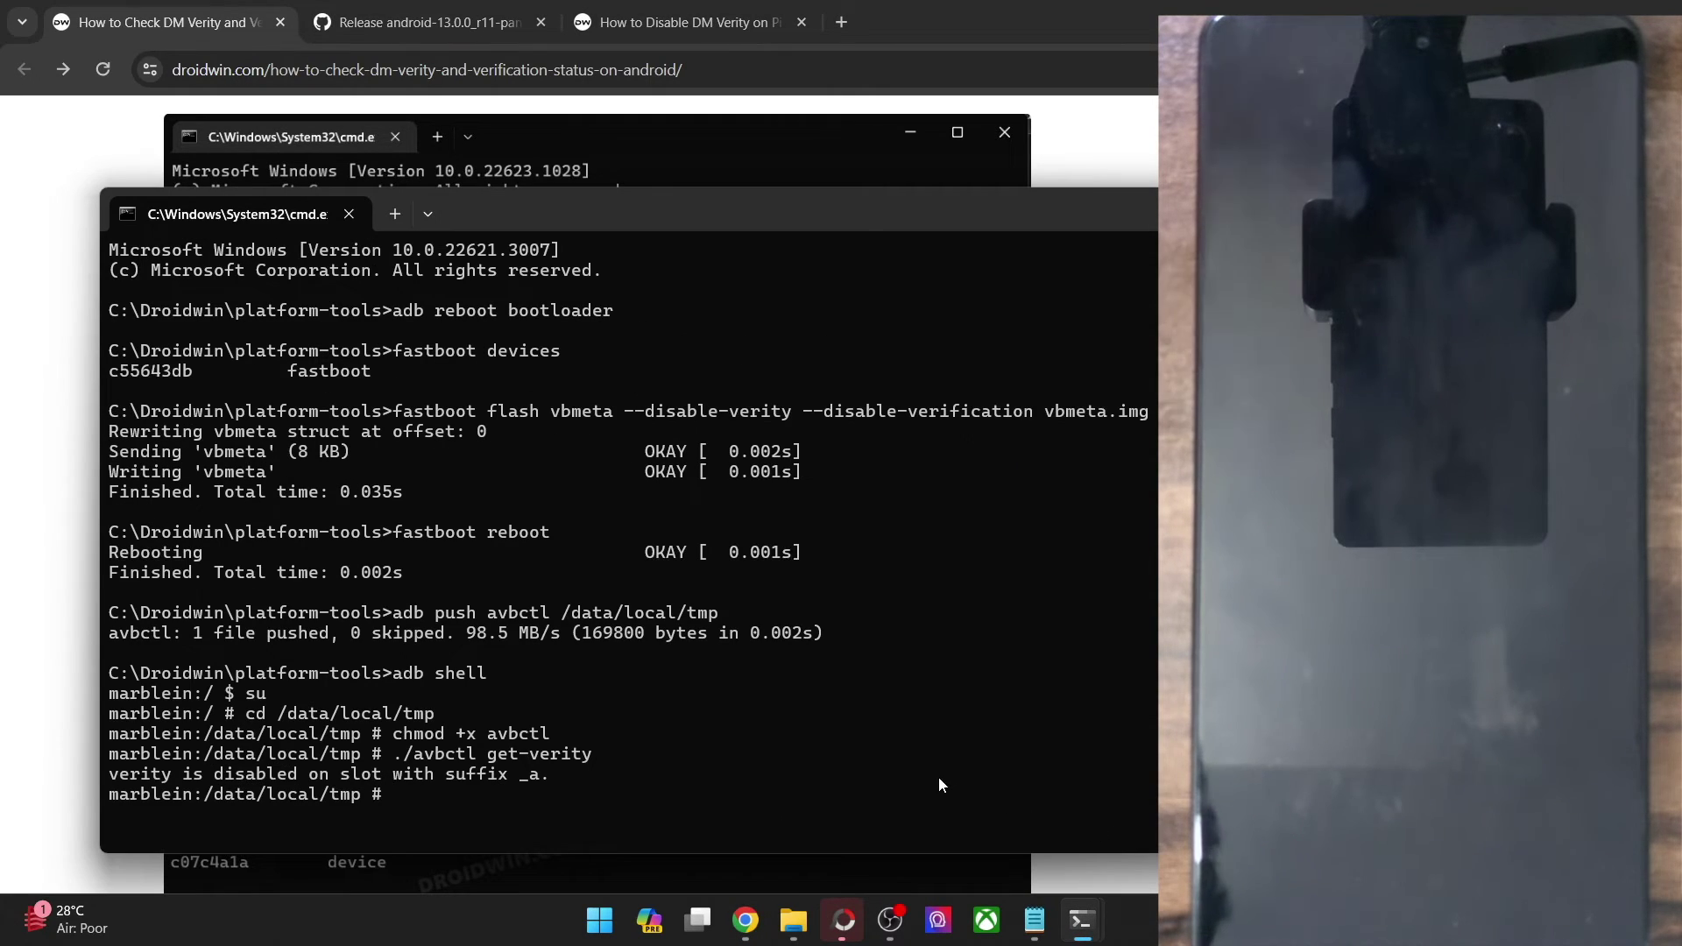
key("Return")
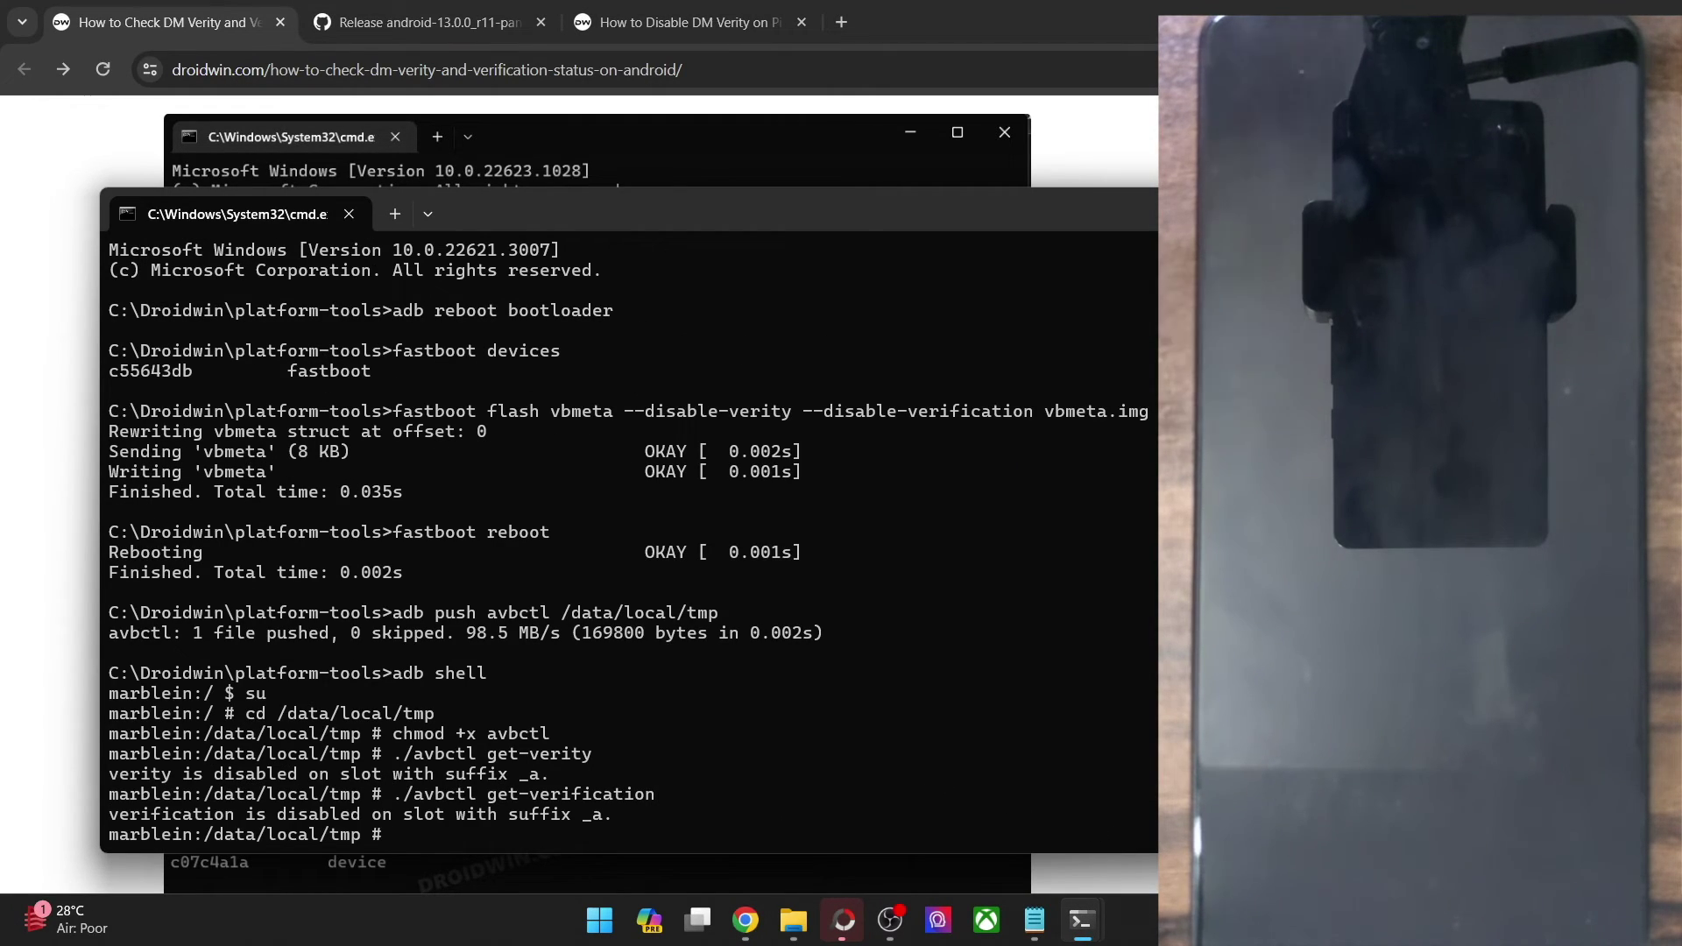
double_click(329, 811)
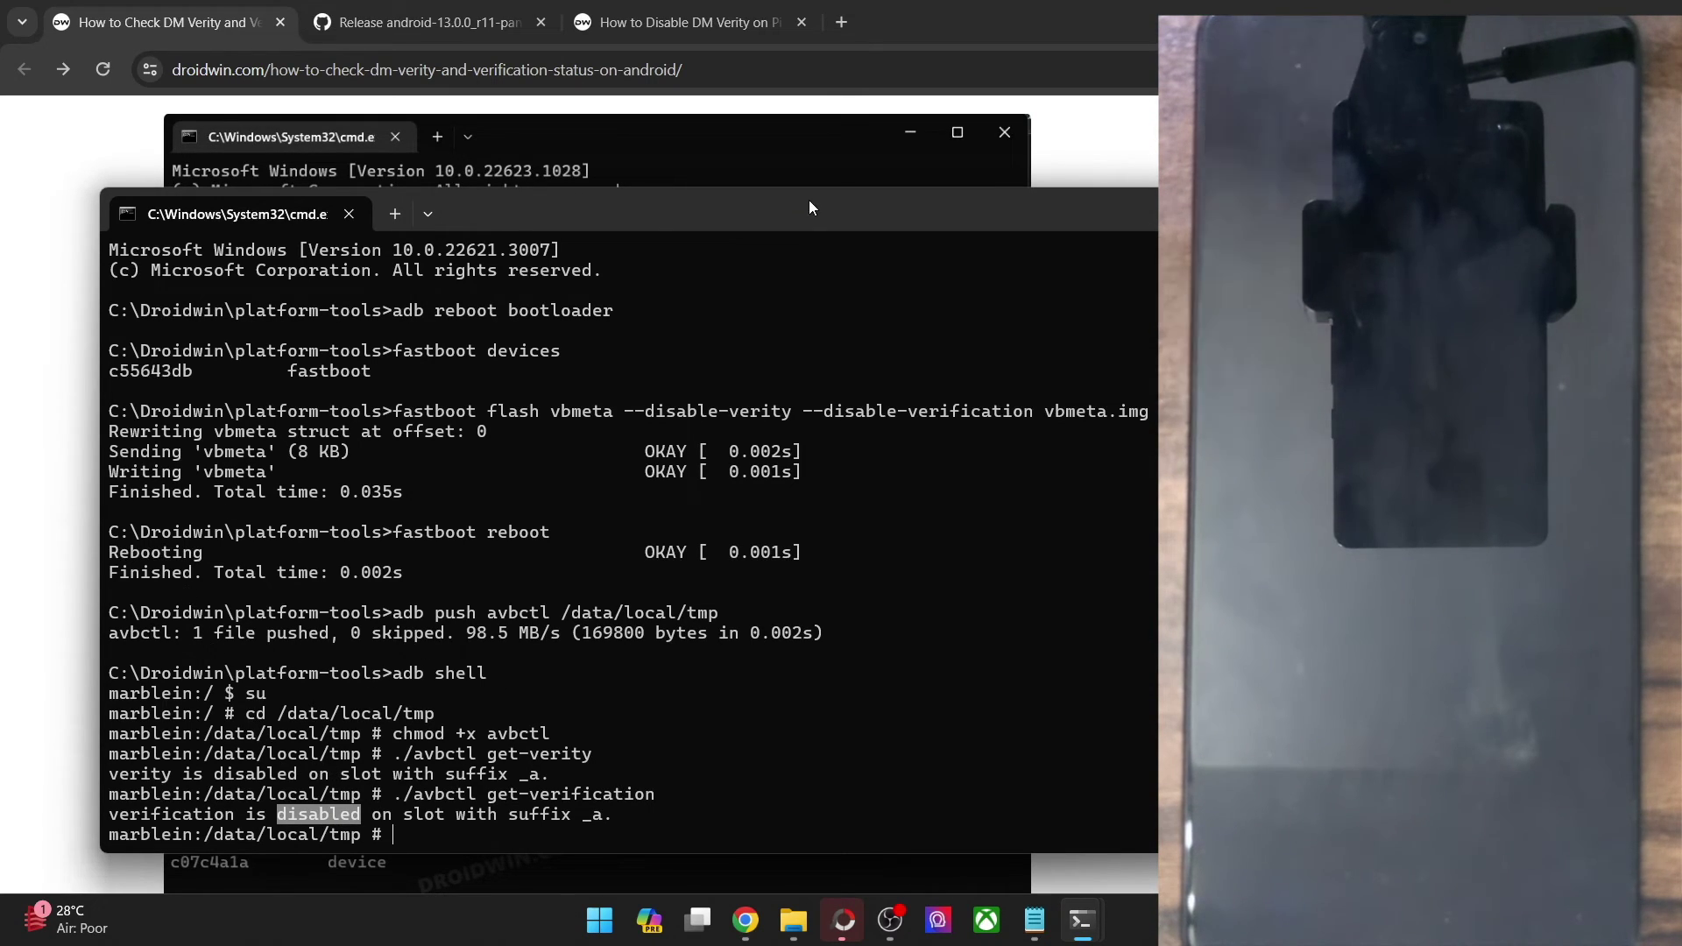
Bring up the earlier Command Prompt session from before the vbmeta flash and examine its get-verity and get-verification output lines
left_click_drag(808, 208, 1282, 62)
mouse_move(1085, 939)
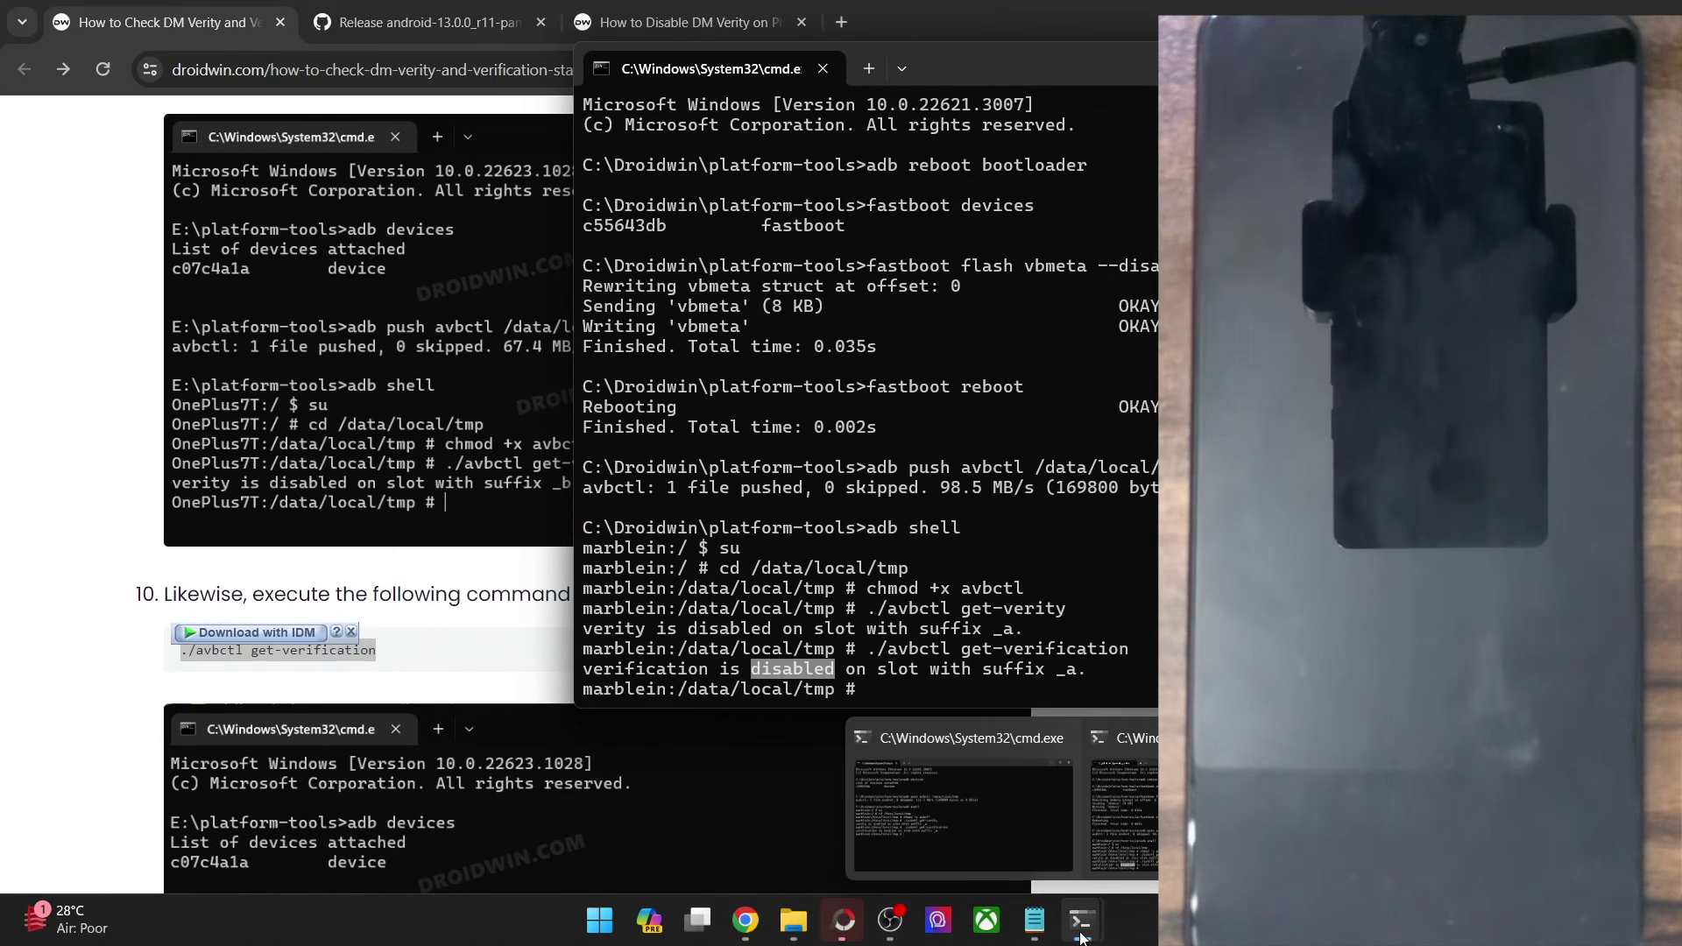
left_click(950, 817)
left_click_drag(876, 143, 792, 111)
left_click_drag(1158, 350, 976, 350)
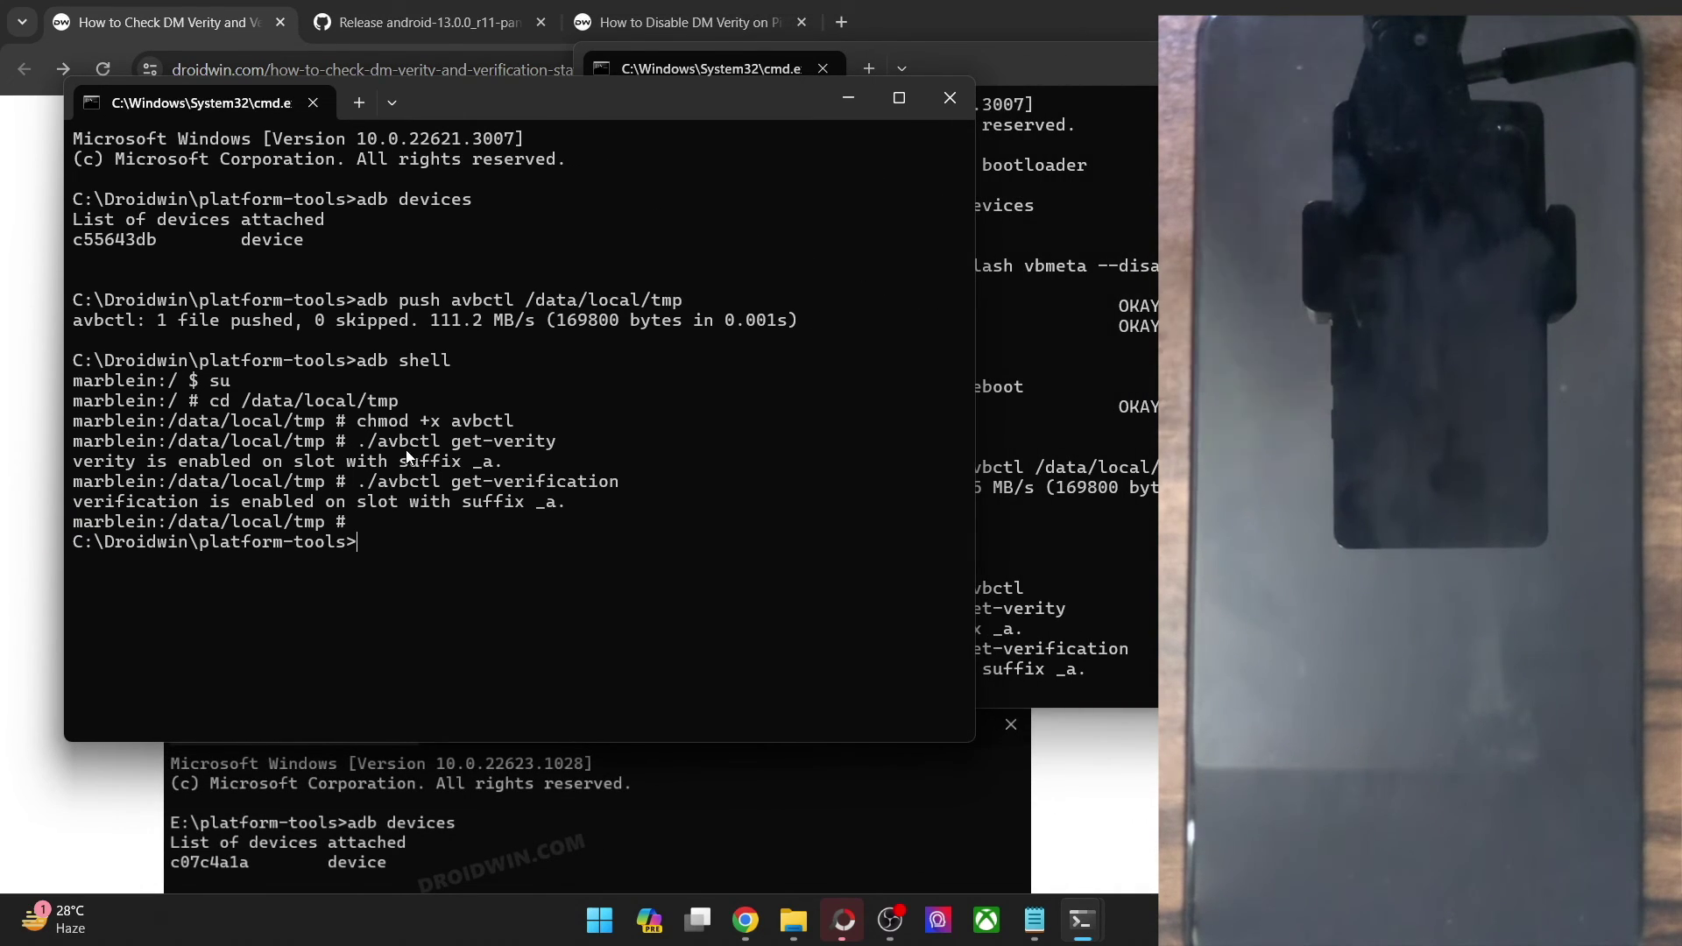
triple_click(367, 460)
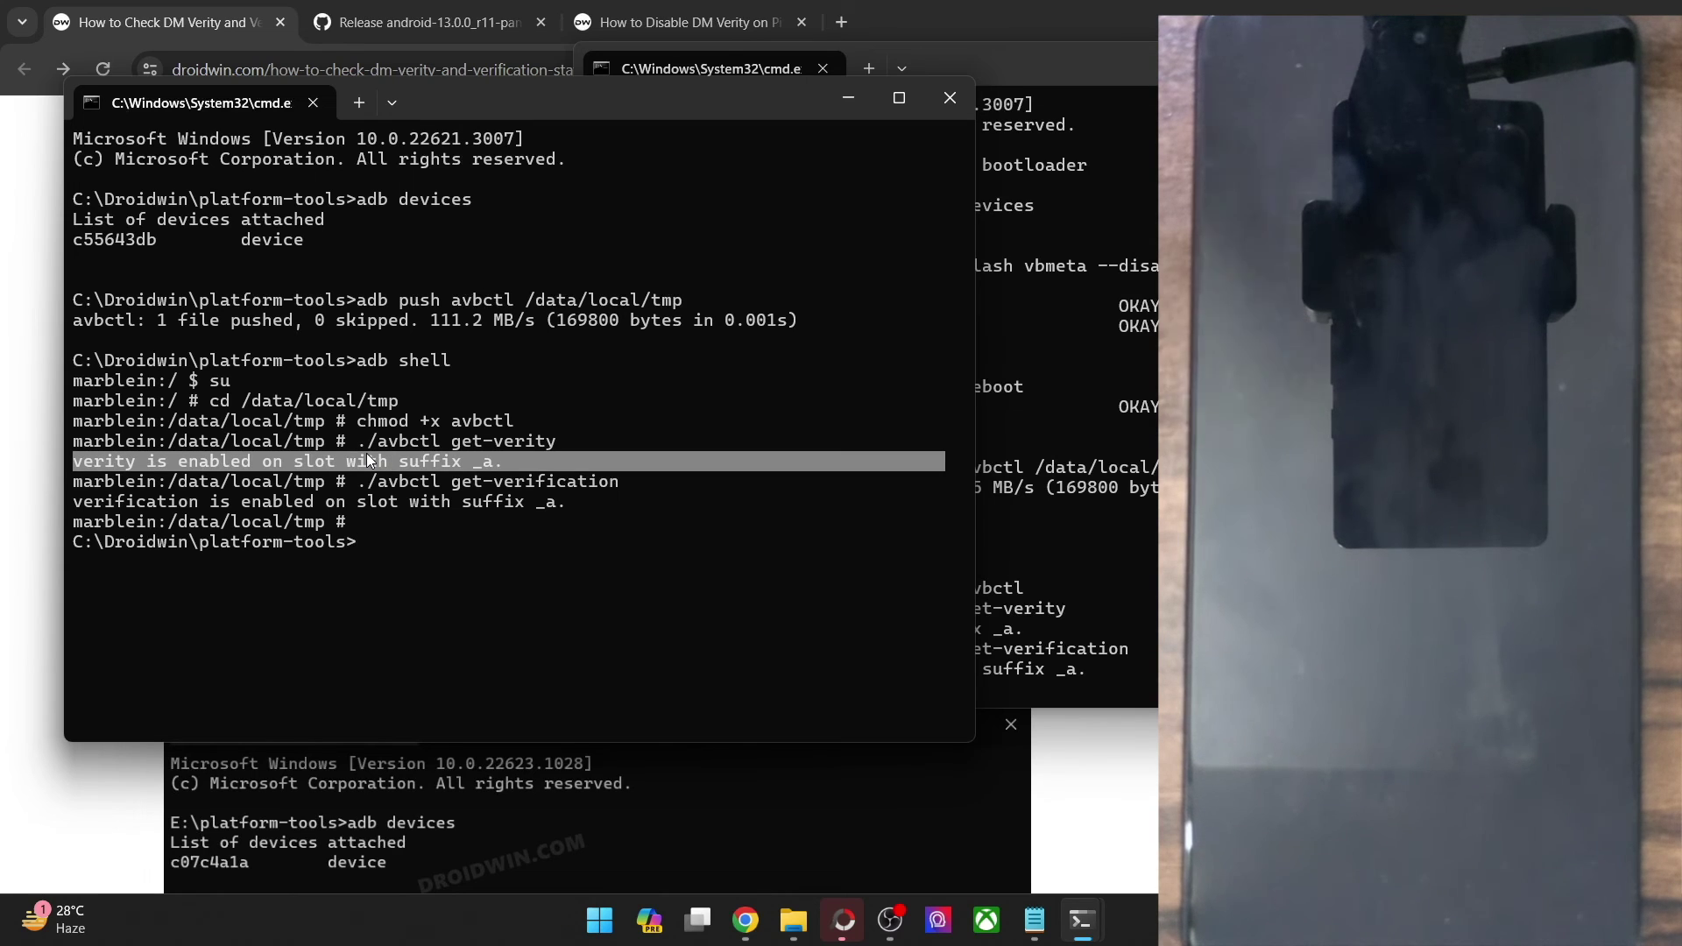
triple_click(375, 501)
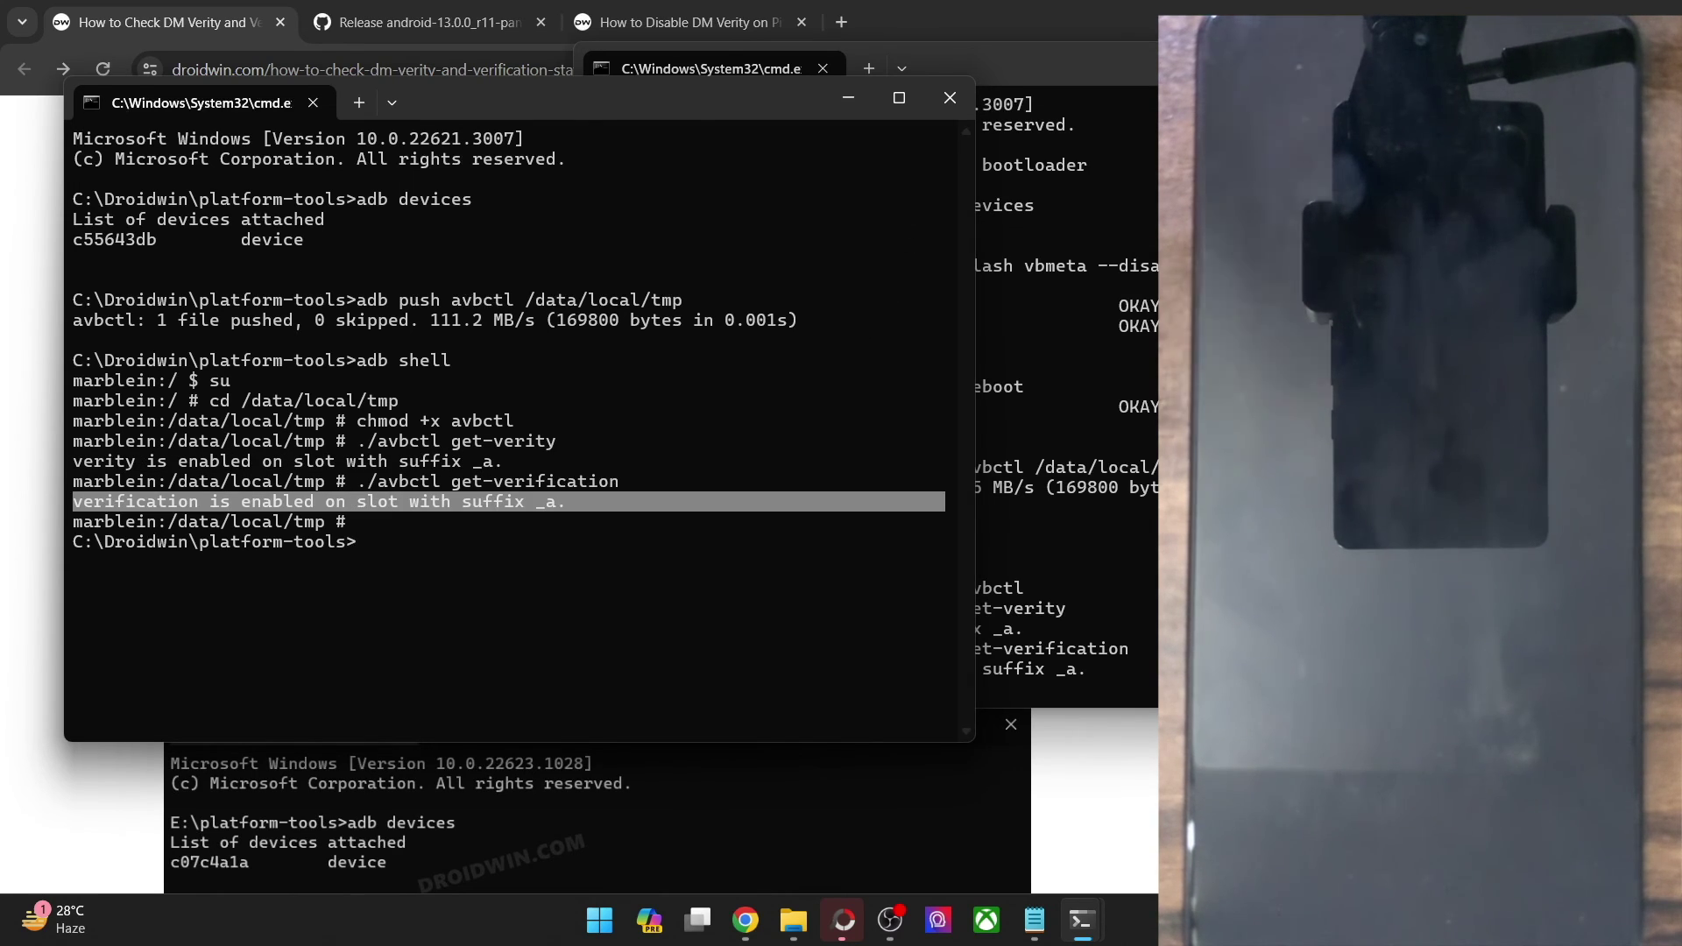
Return to the Command Prompt session with the fastboot flash and compare its get-verity and get-verification output with the earlier session
left_click_drag(1214, 60, 713, 59)
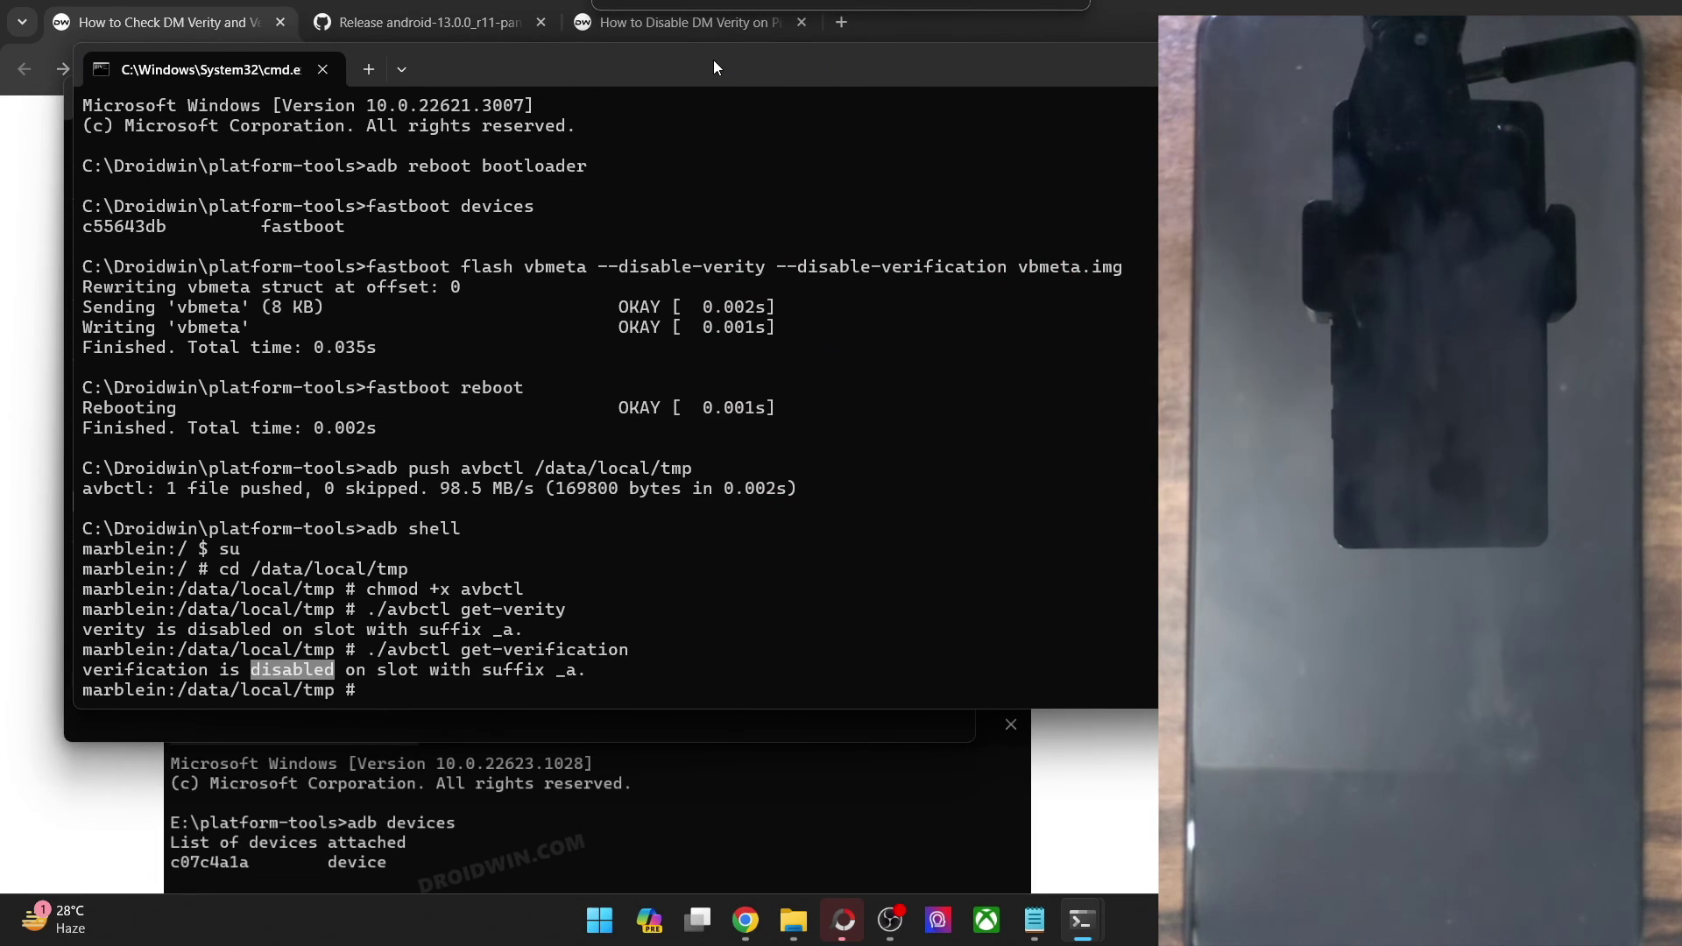
triple_click(245, 629)
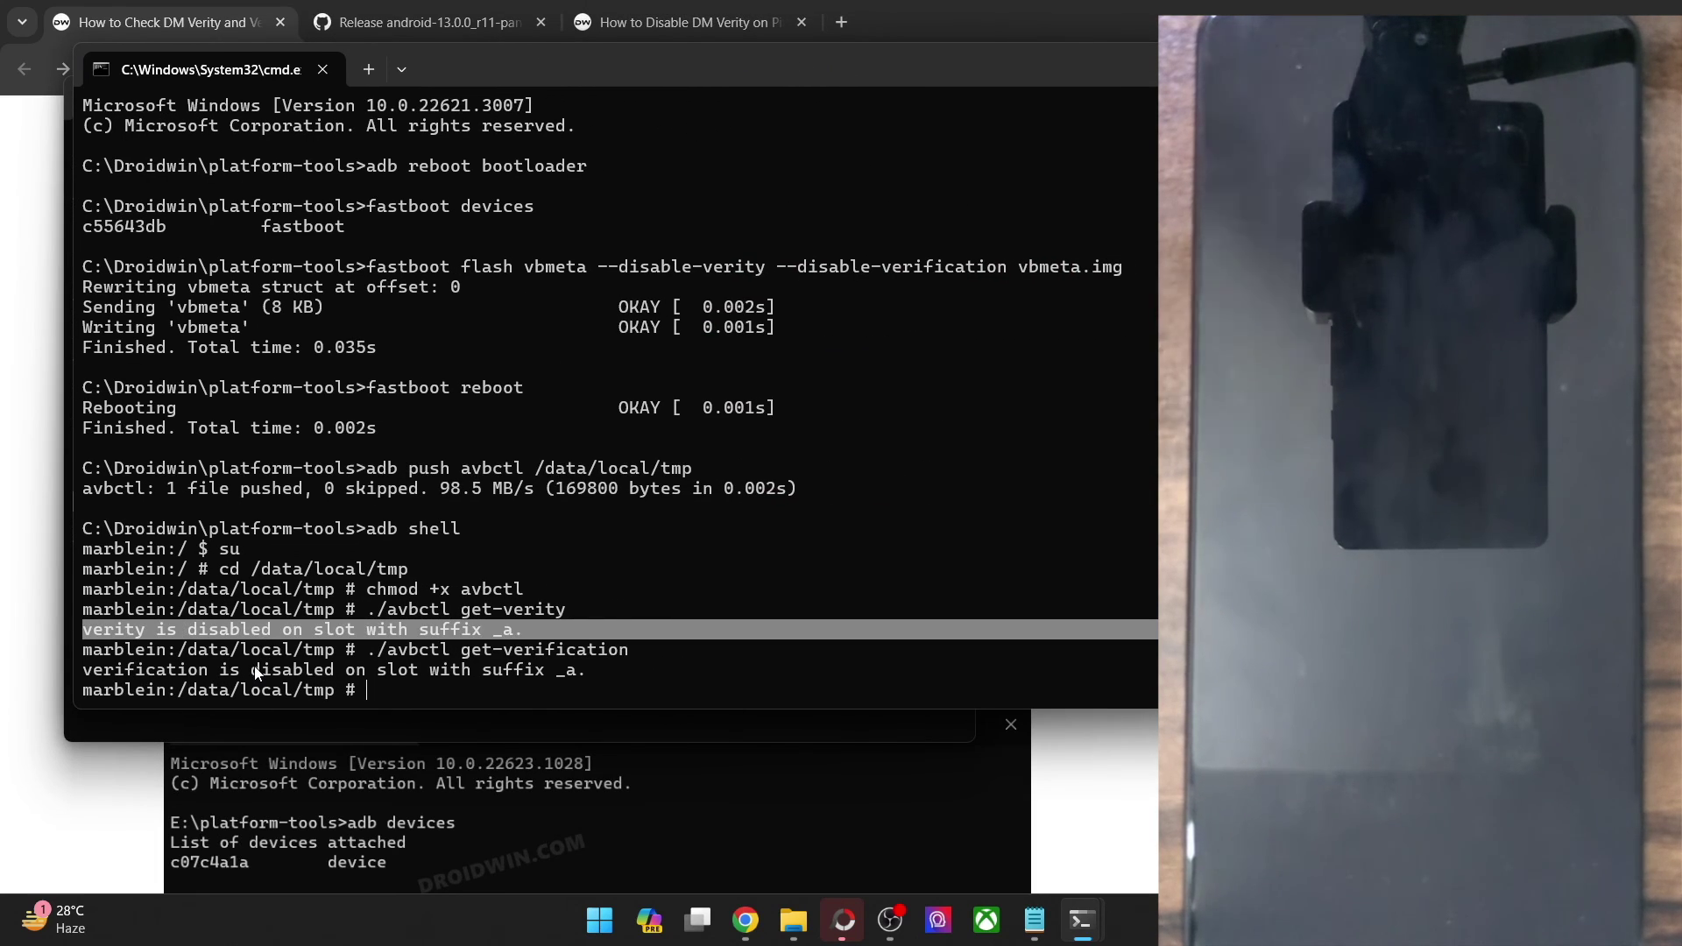
left_click(255, 669)
double_click(255, 671)
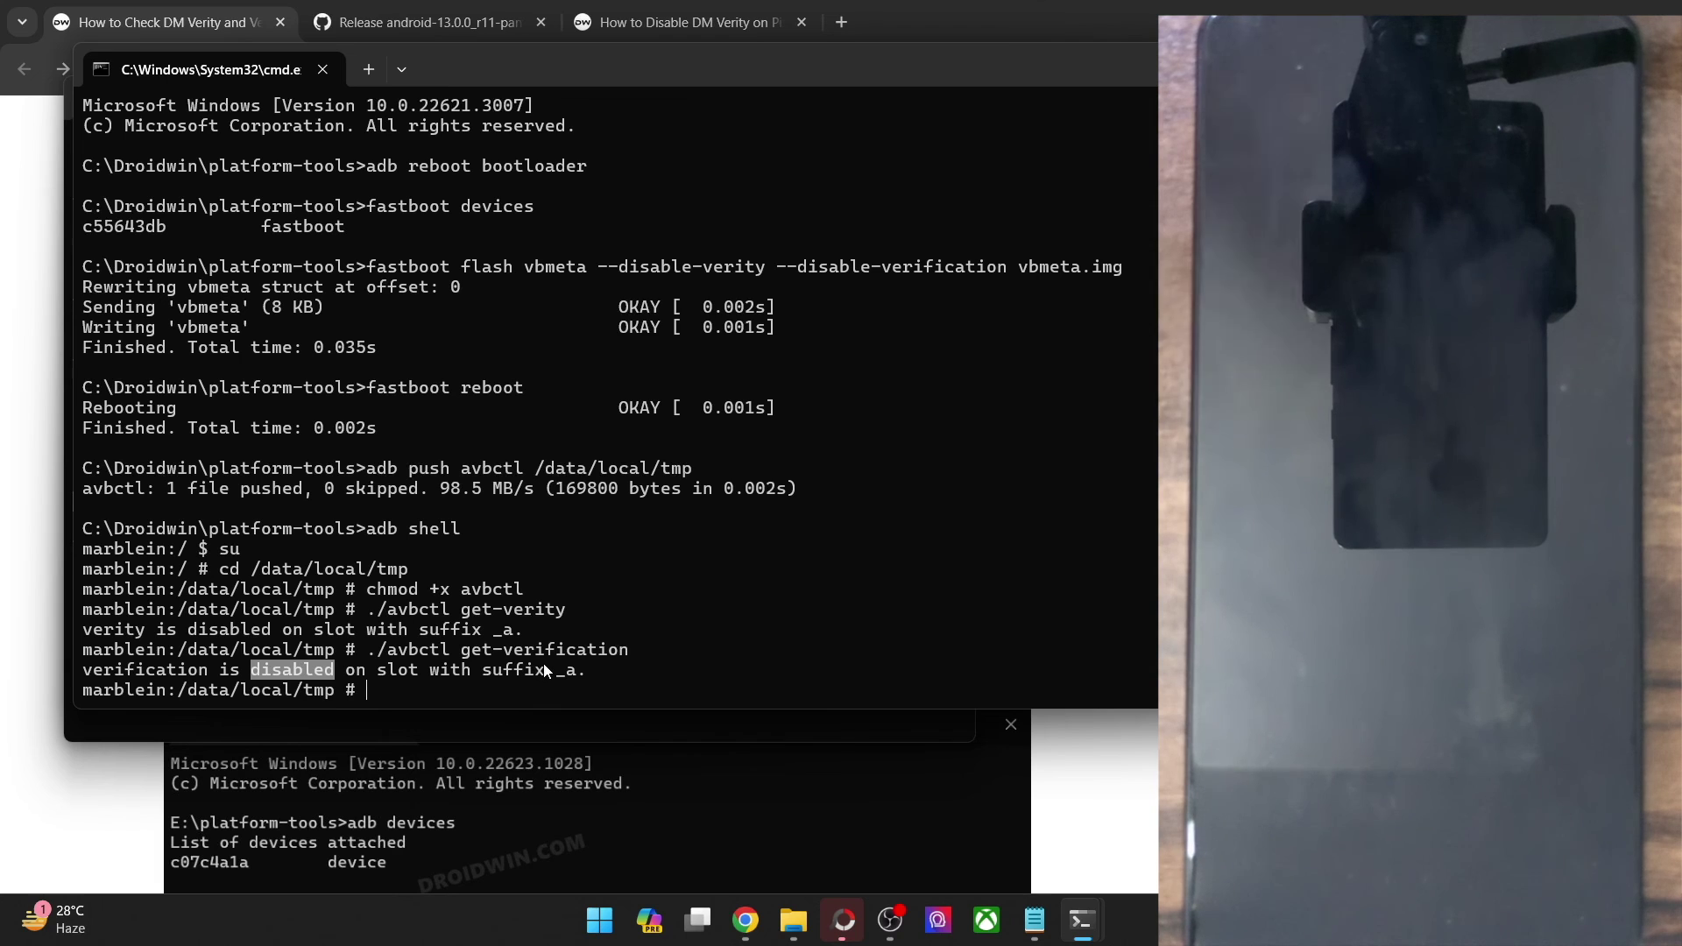